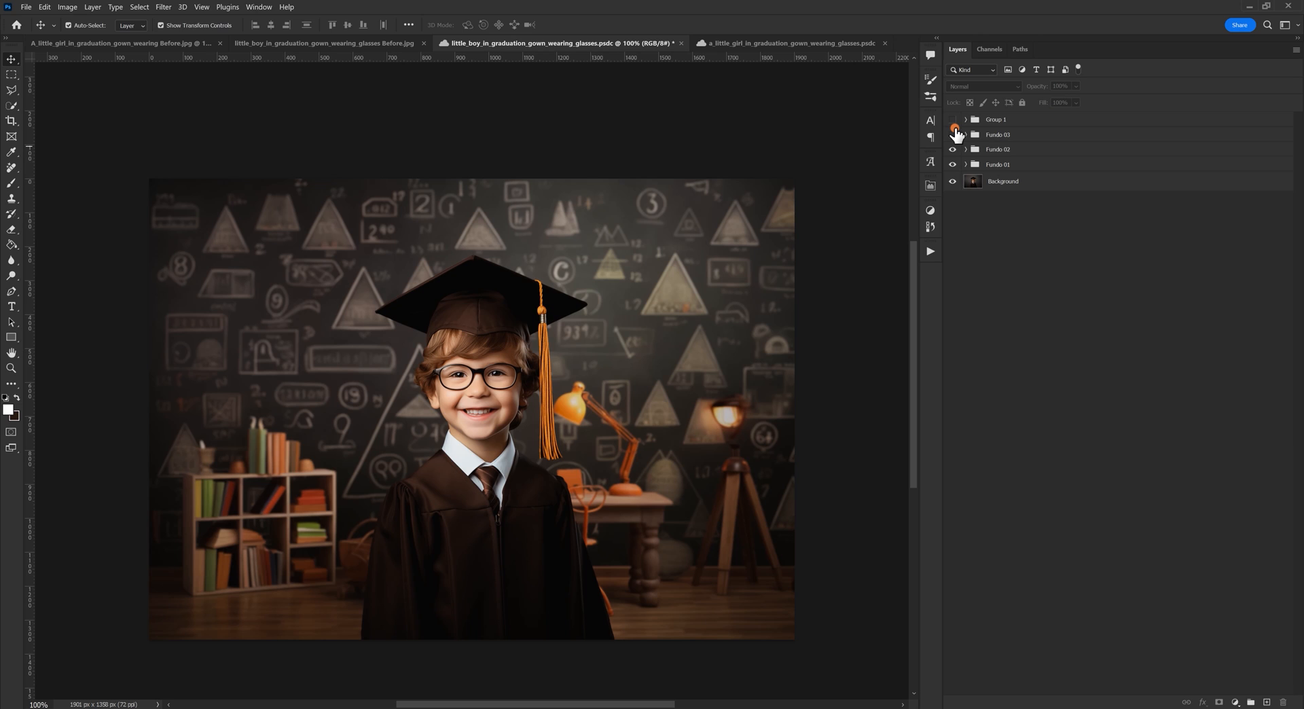
Step: Examine how the Fundo 01 composite is built by isolating its two chalkboard layers and Layer 1 over the background photo
drag(955, 128, 952, 164)
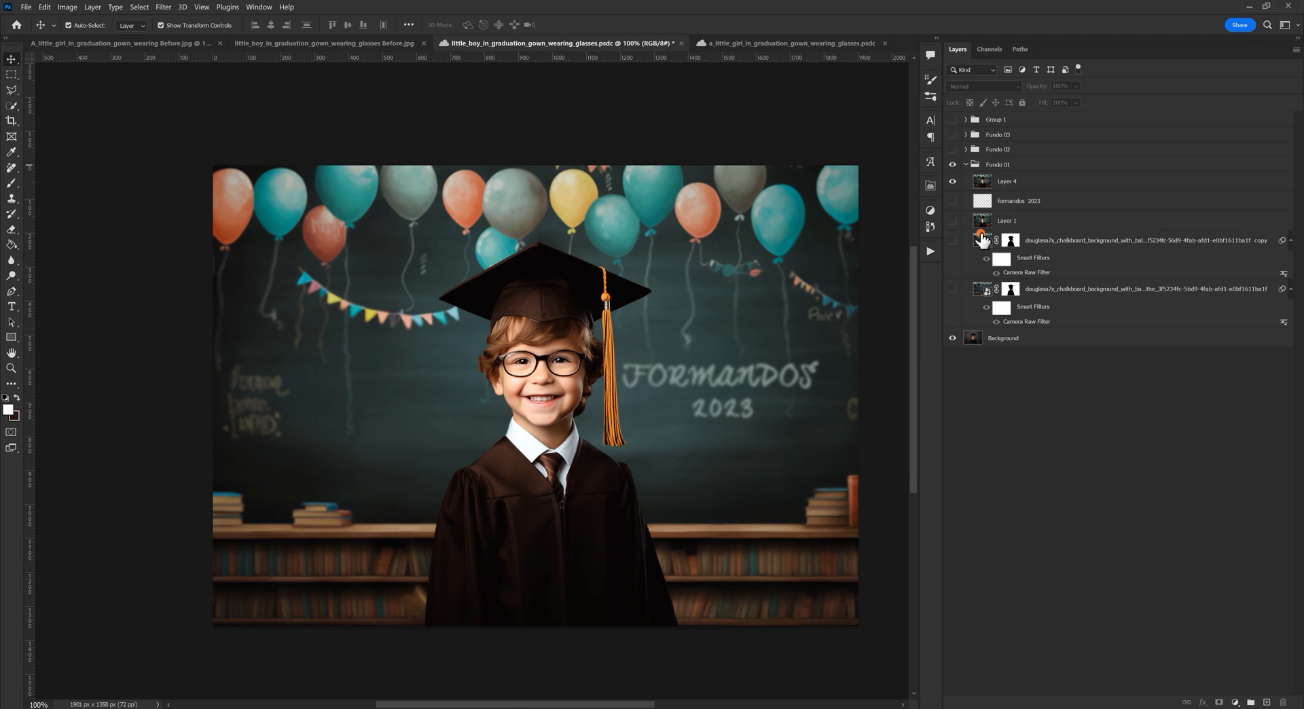
click(979, 288)
click(953, 181)
click(951, 289)
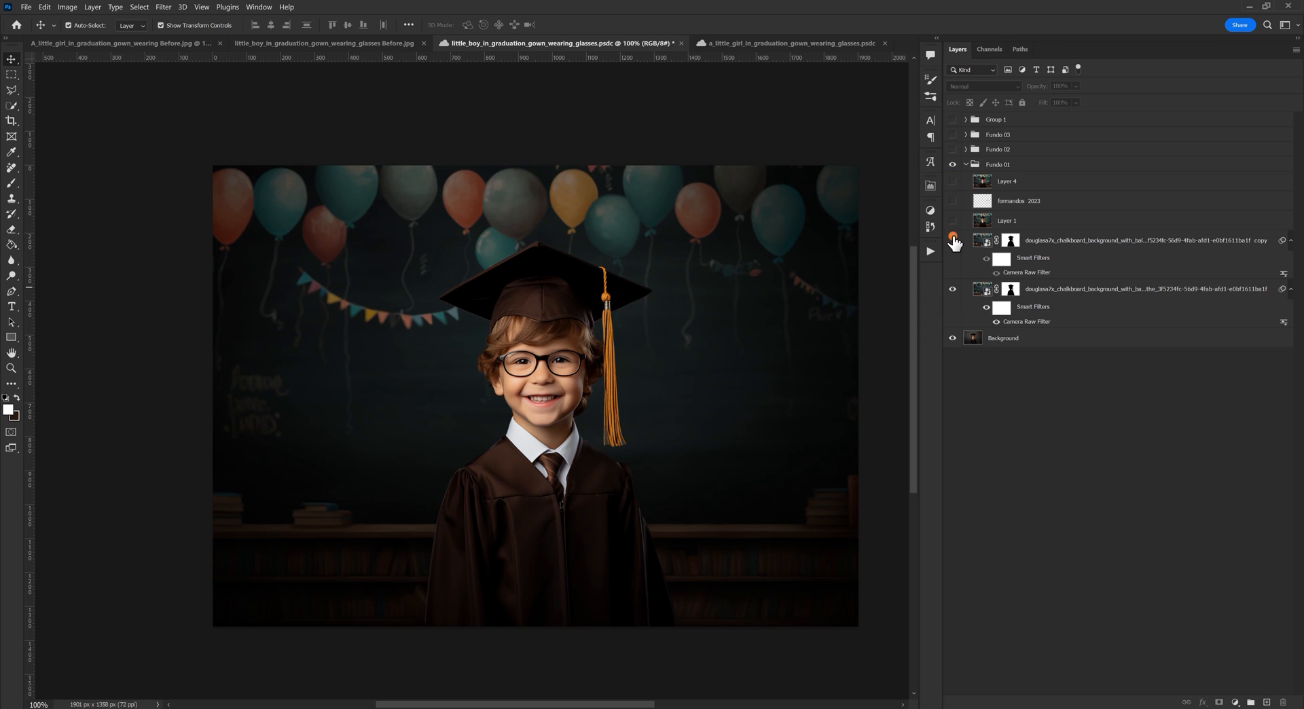
click(952, 240)
click(953, 326)
click(731, 342)
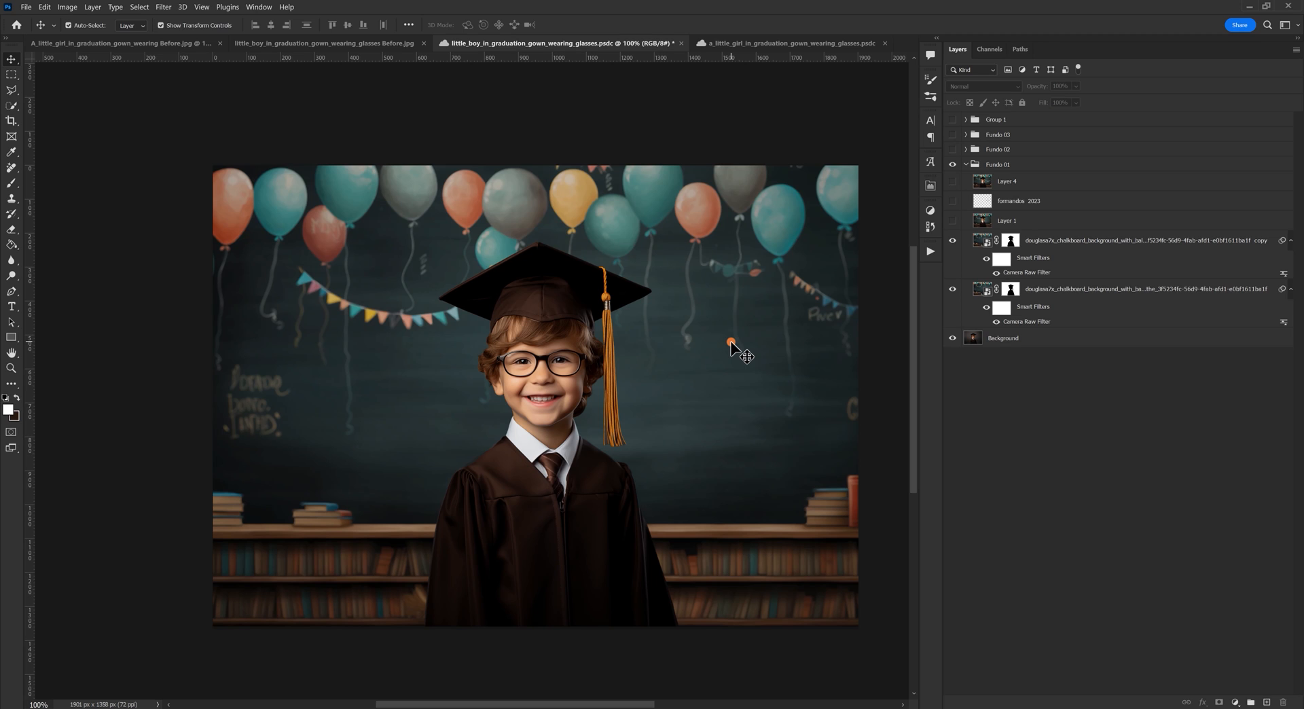
click(950, 223)
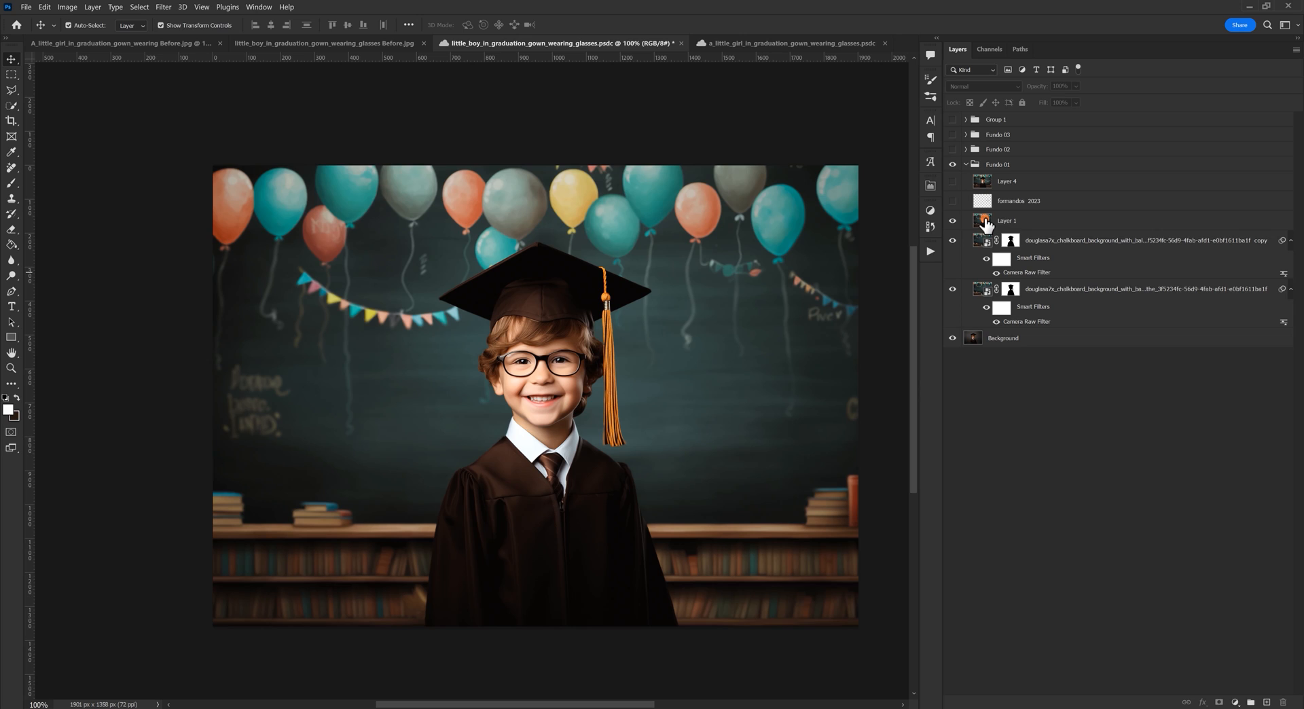
click(986, 221)
click(504, 253)
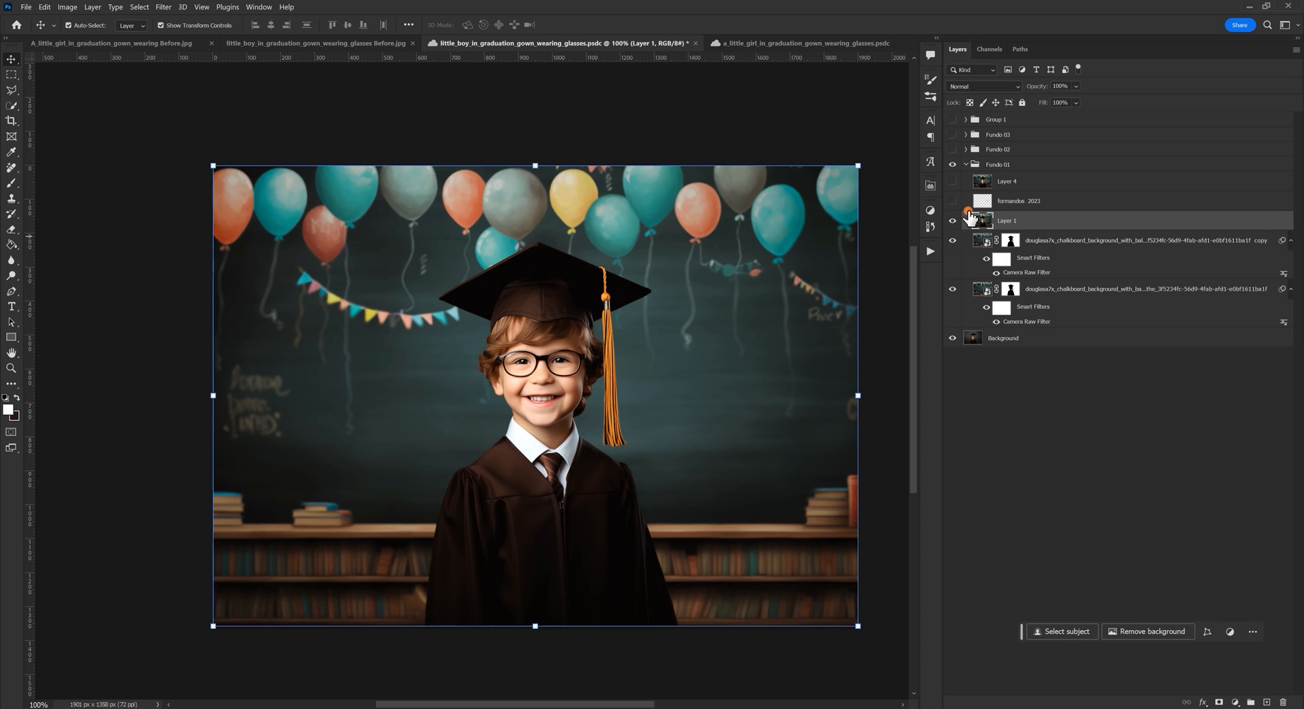
Step: Show the "formandos 2023" text layer and Layer 4 in Fundo 01, then collapse and hide the group
click(953, 181)
click(952, 200)
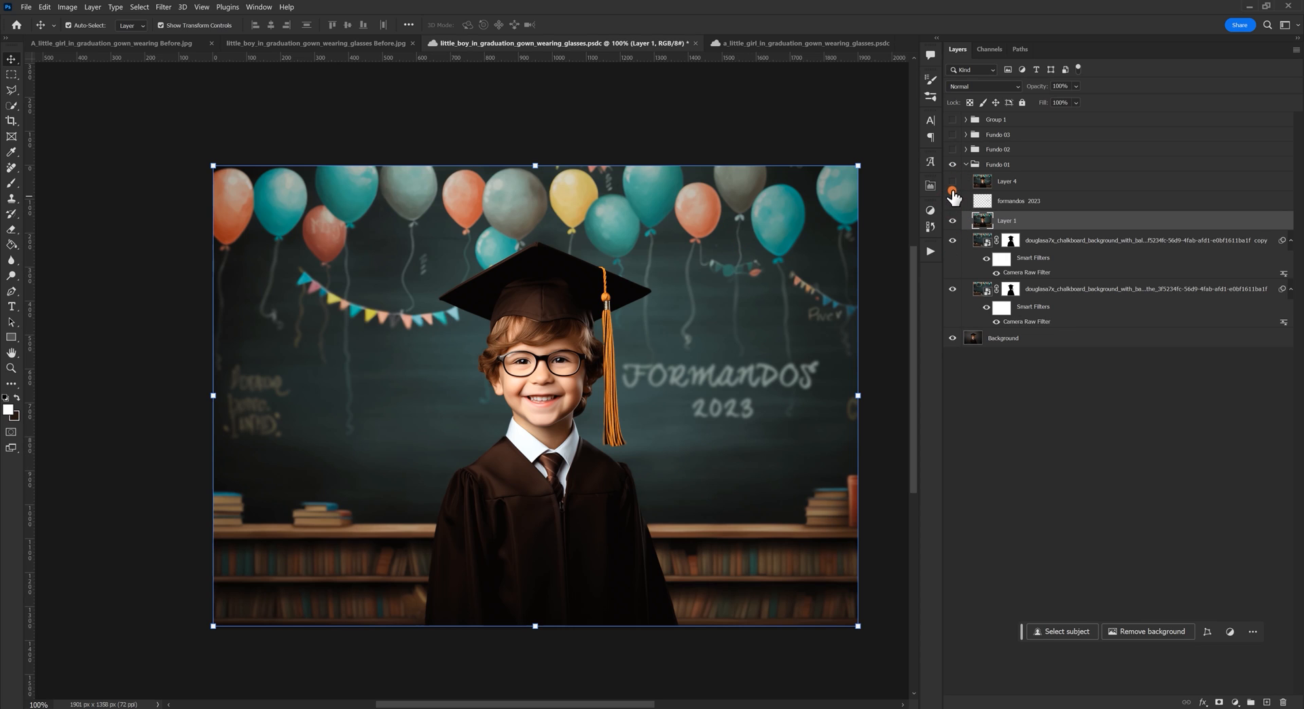
click(983, 218)
click(965, 165)
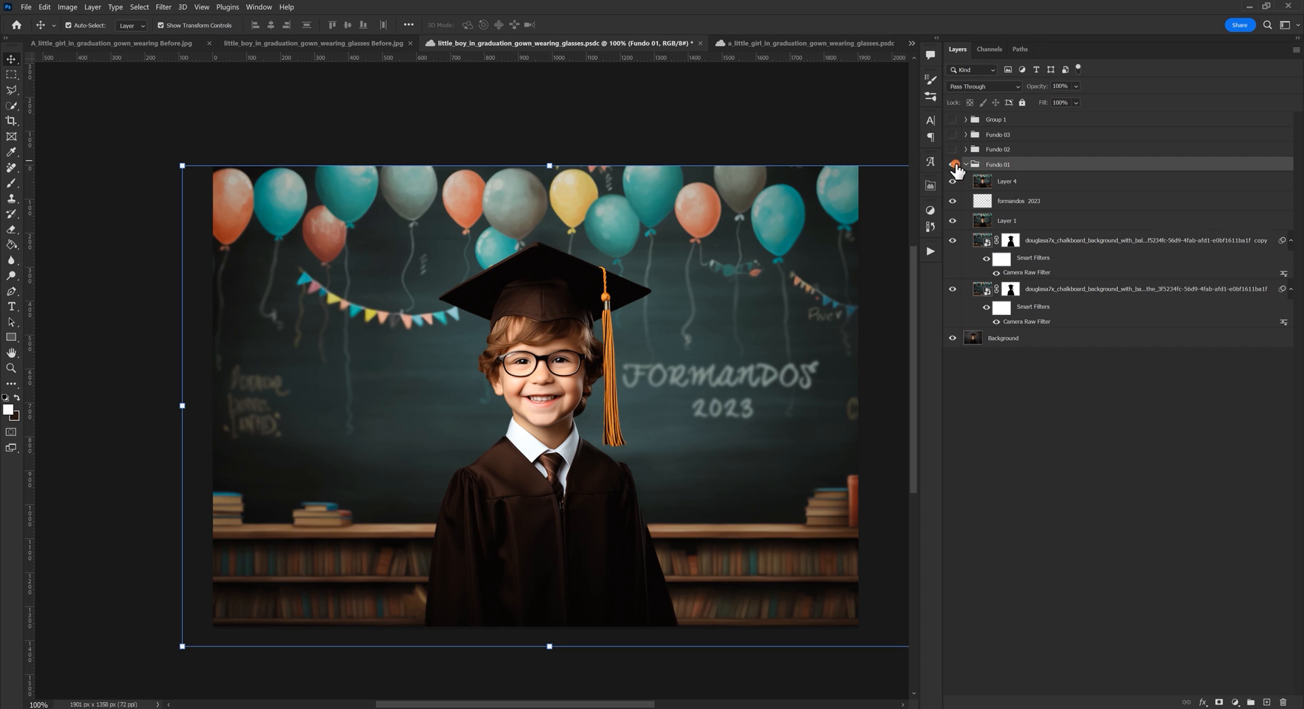
click(966, 165)
click(953, 164)
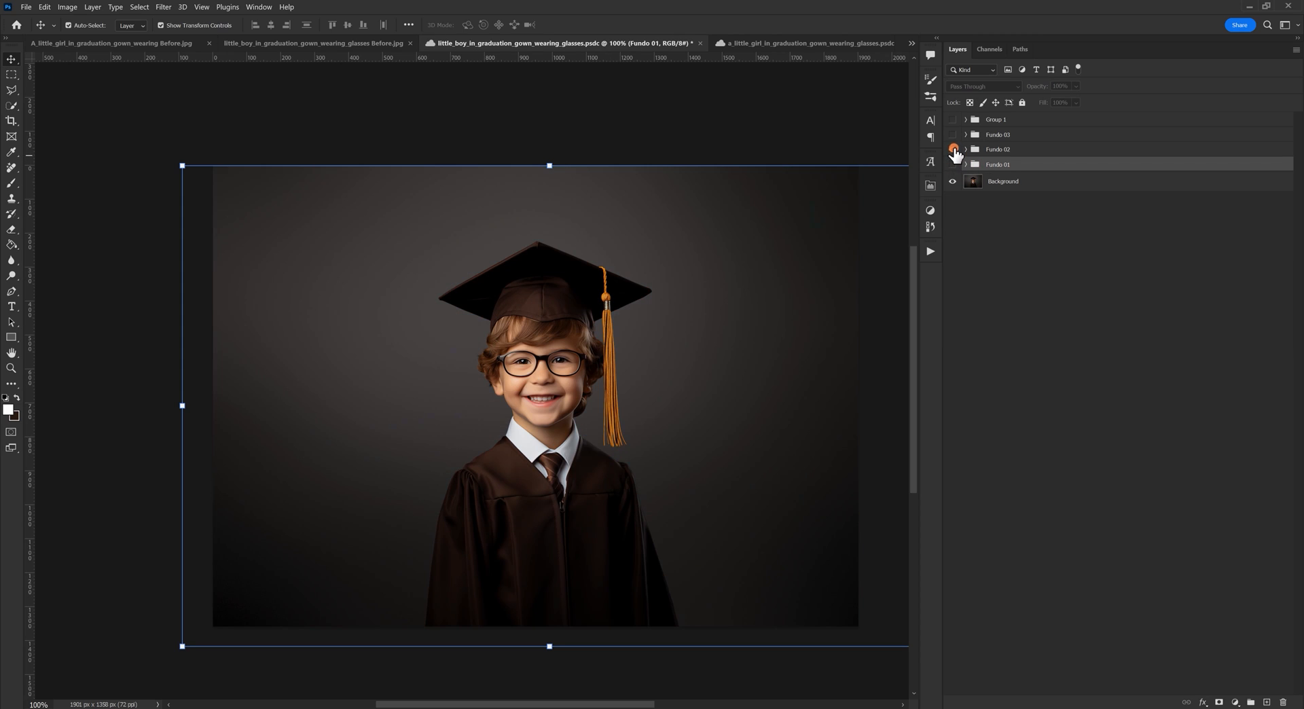
Step: Show the Fundo 02 group, review its chalkboard layers and compare the composite with the original photo
click(952, 149)
click(965, 149)
click(984, 187)
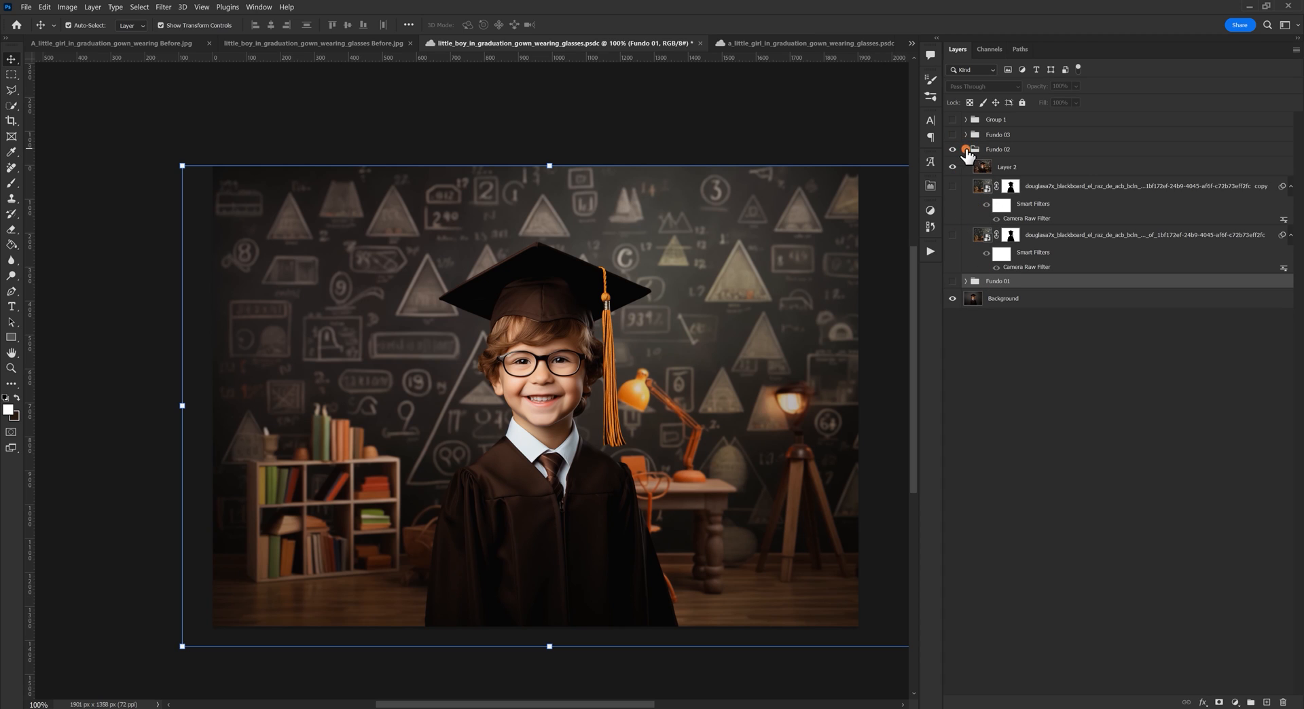
click(966, 149)
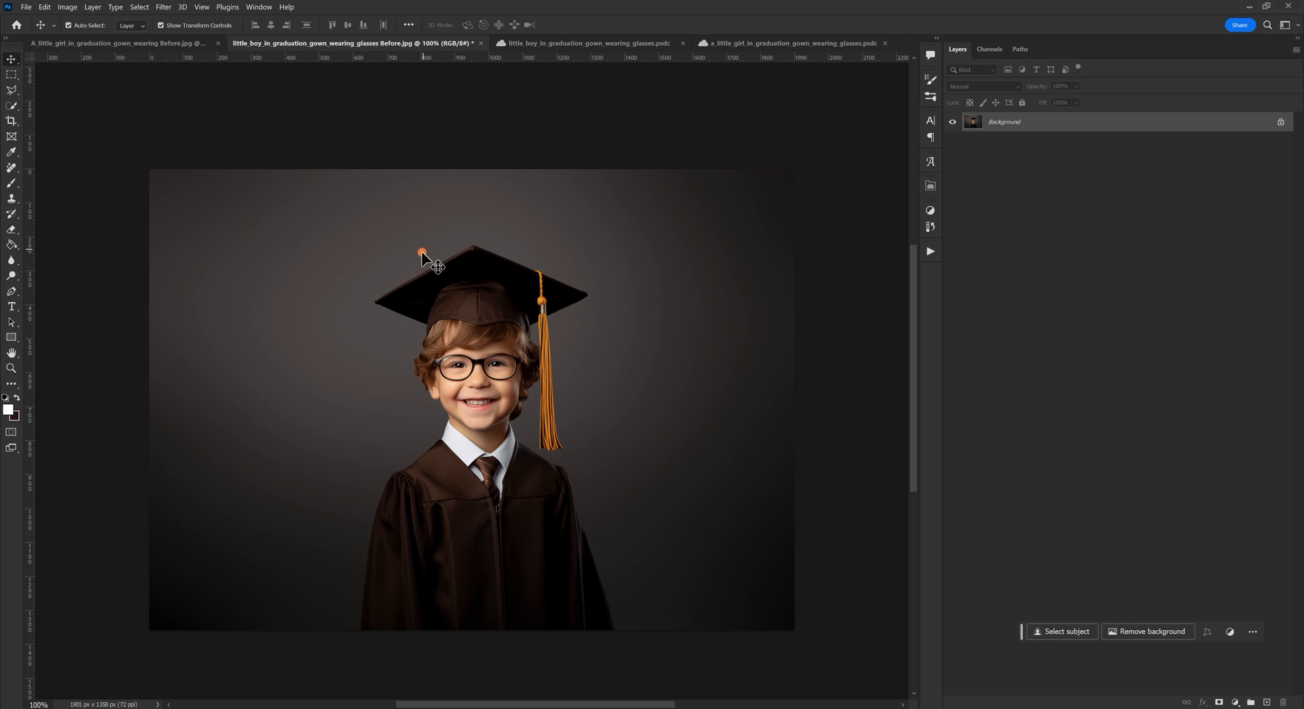
click(560, 43)
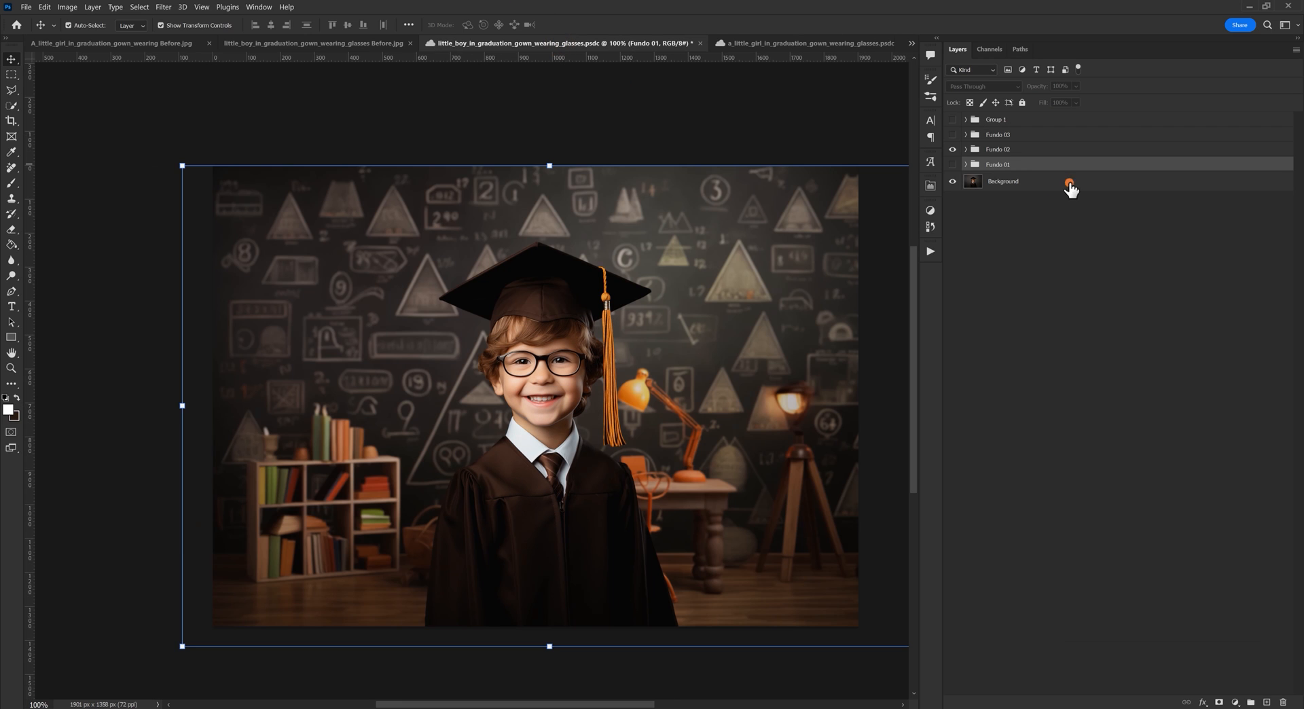
Step: Place the image Formatura 2023 (1).webp from the Formatura Infantil folder into the boy's "Before" photo
click(278, 42)
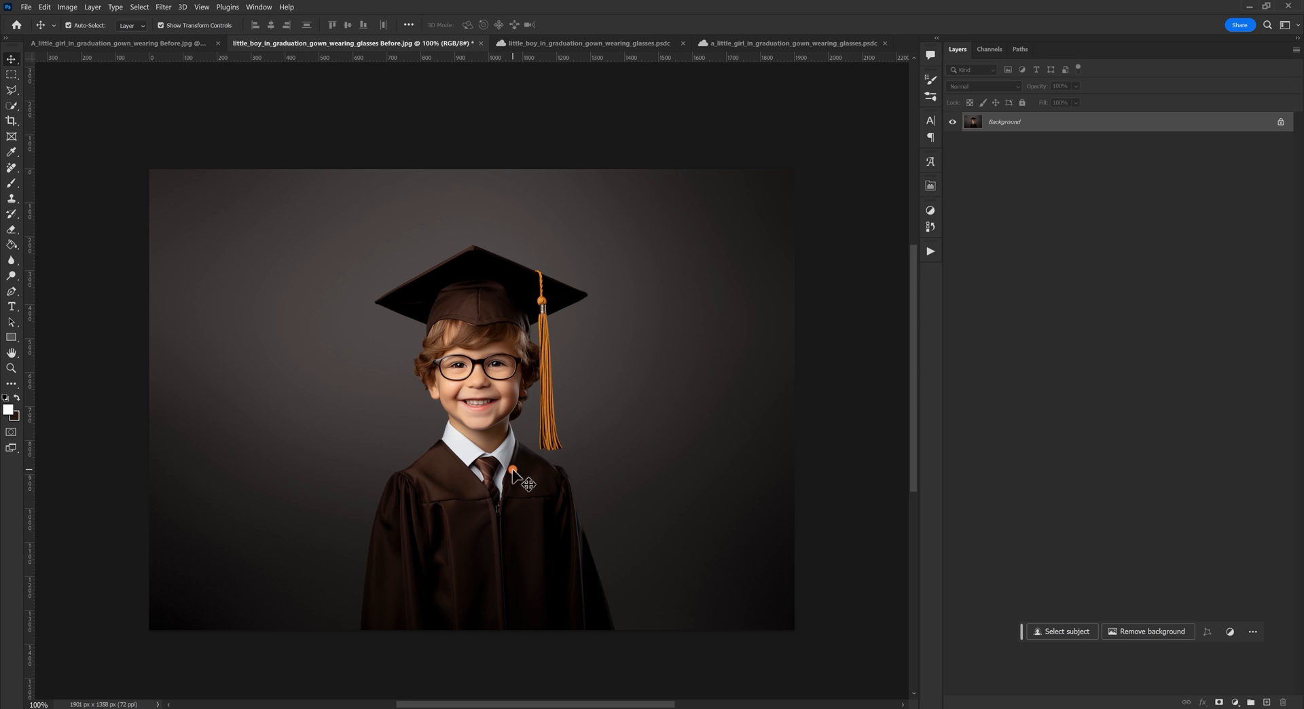
scroll(522, 469, down, 1)
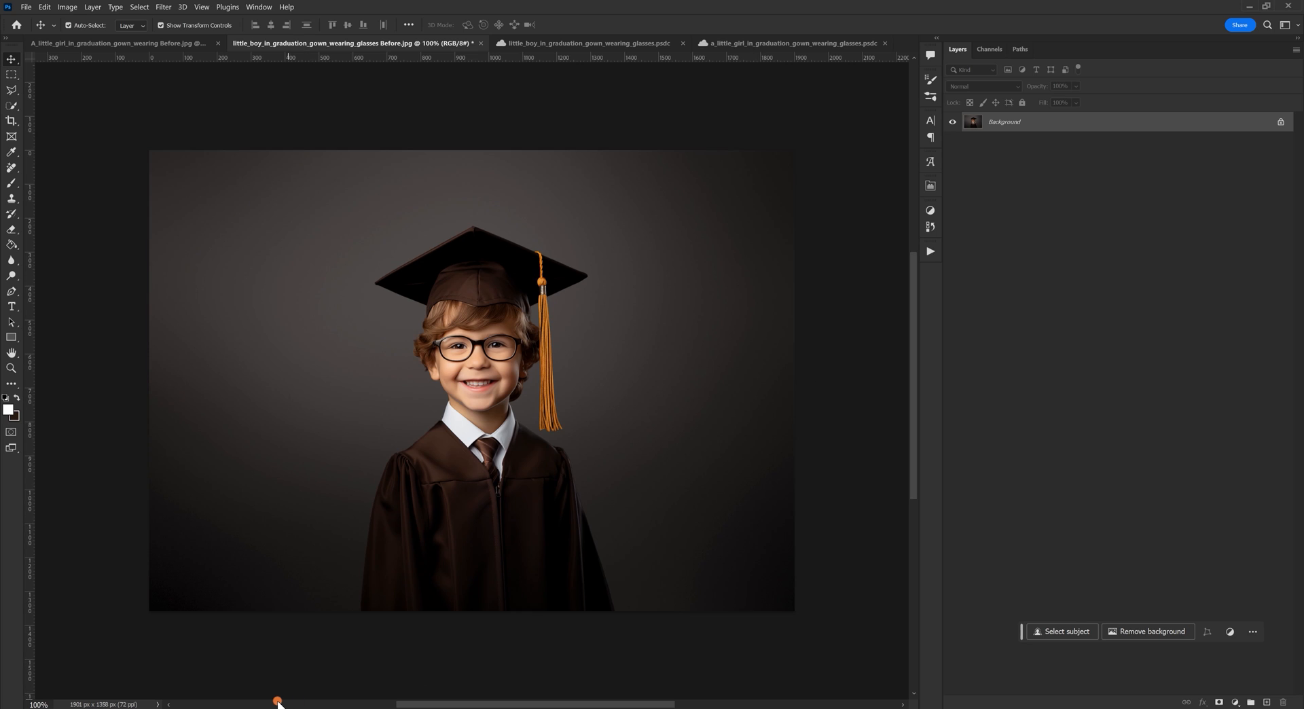
mouse_move(131, 708)
click(131, 666)
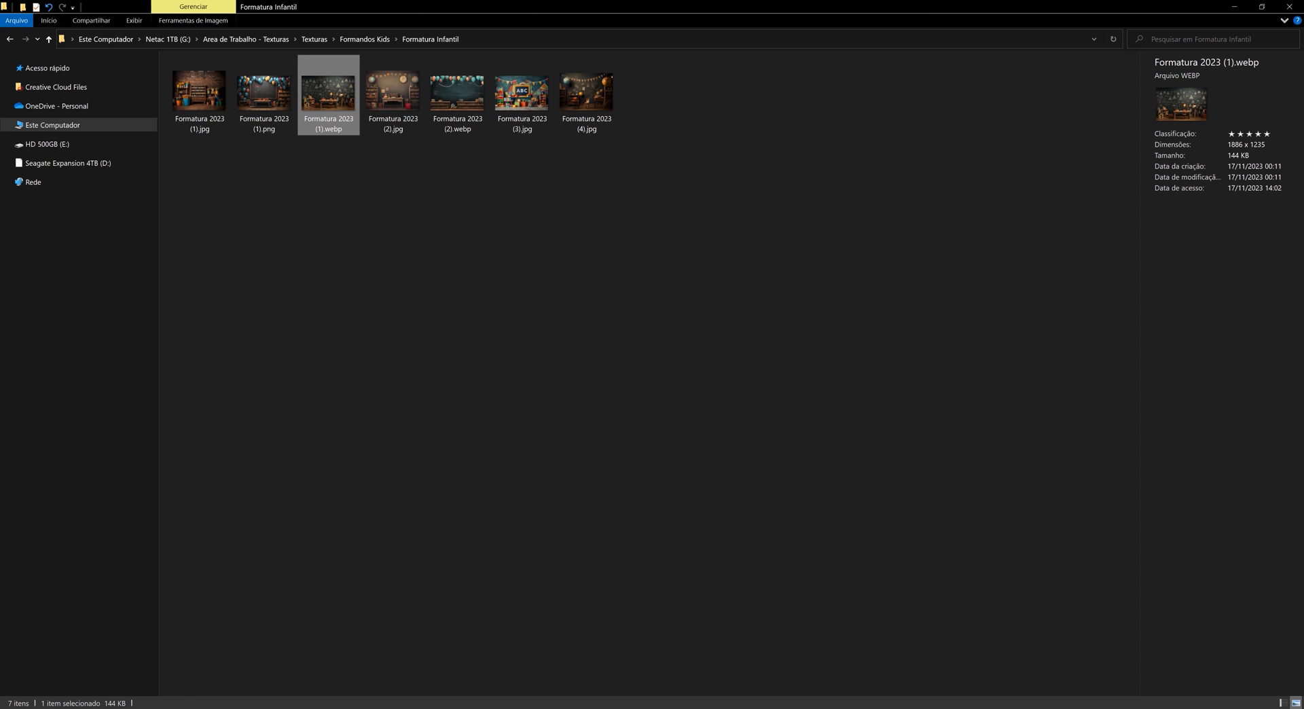
drag(336, 99, 484, 360)
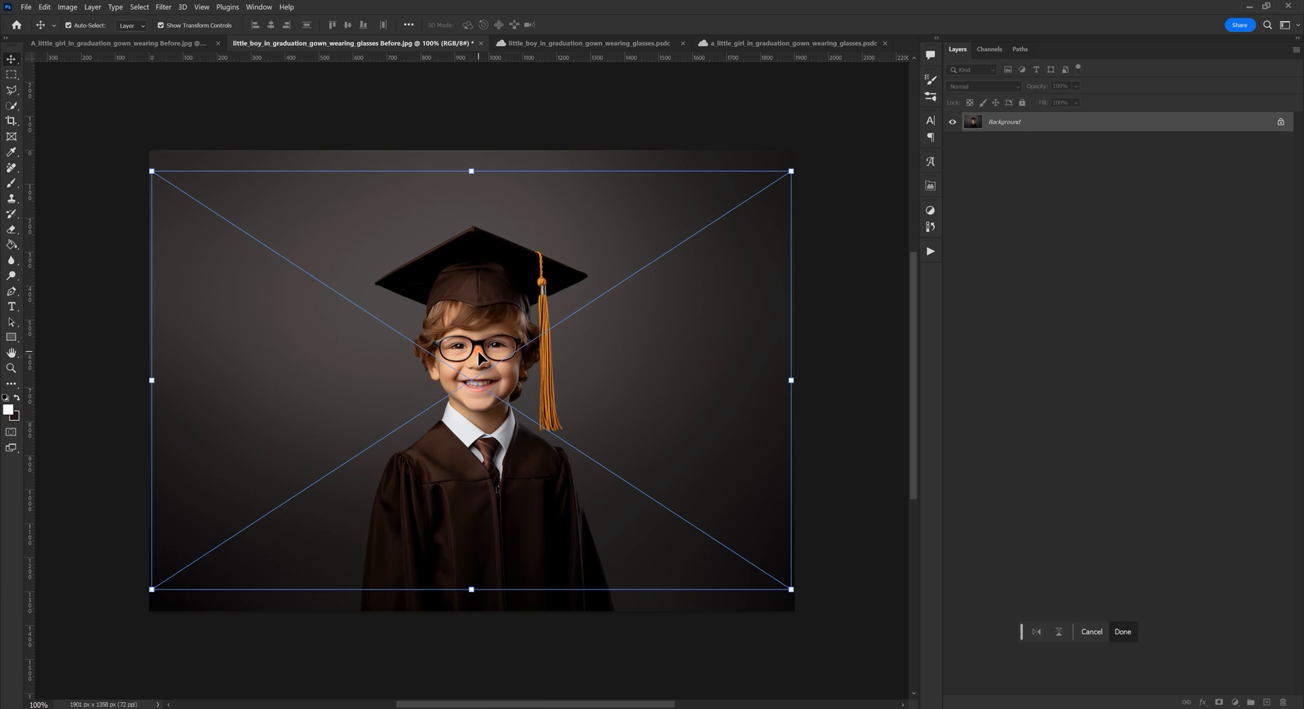
Step: Scale the placed chalkboard image to about 2170 by 1421 px, aligned with the photo's left and bottom edges and covering the canvas
drag(472, 172, 472, 150)
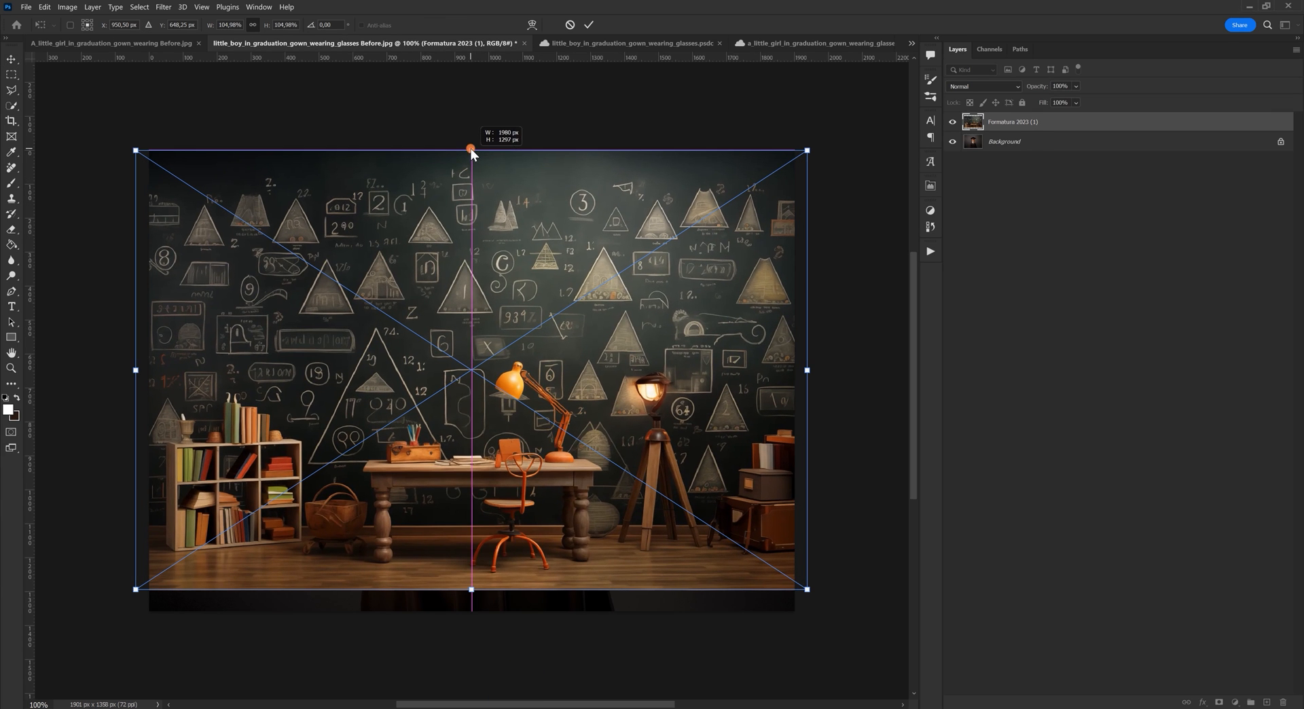
drag(475, 593, 475, 609)
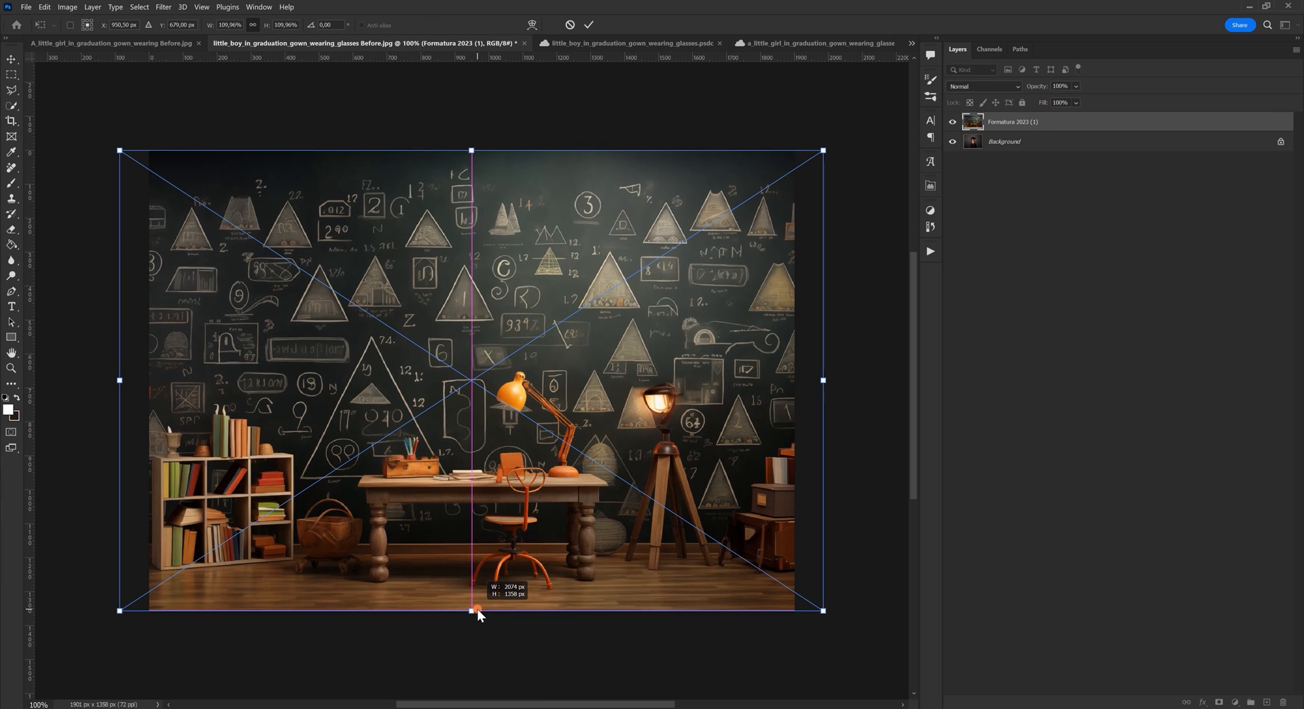
mouse_move(508, 567)
mouse_down()
mouse_move(552, 566)
mouse_move(525, 558)
mouse_up()
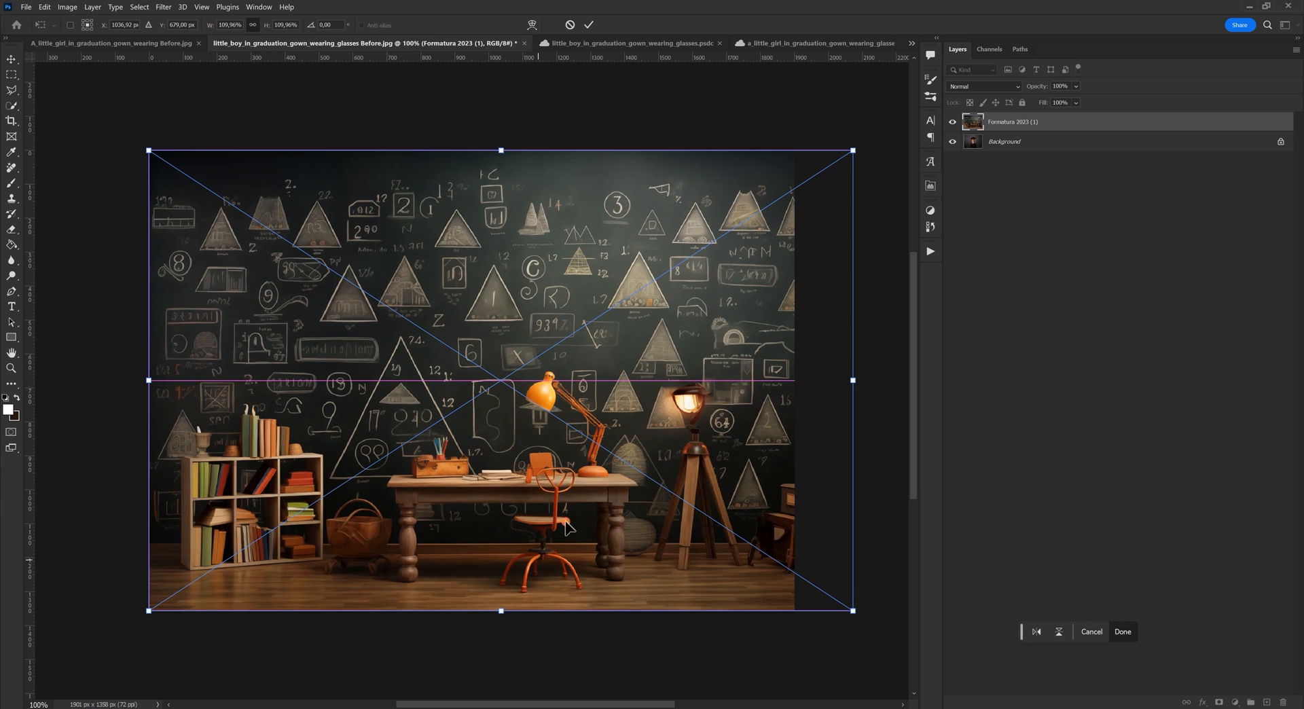
drag(855, 149, 883, 125)
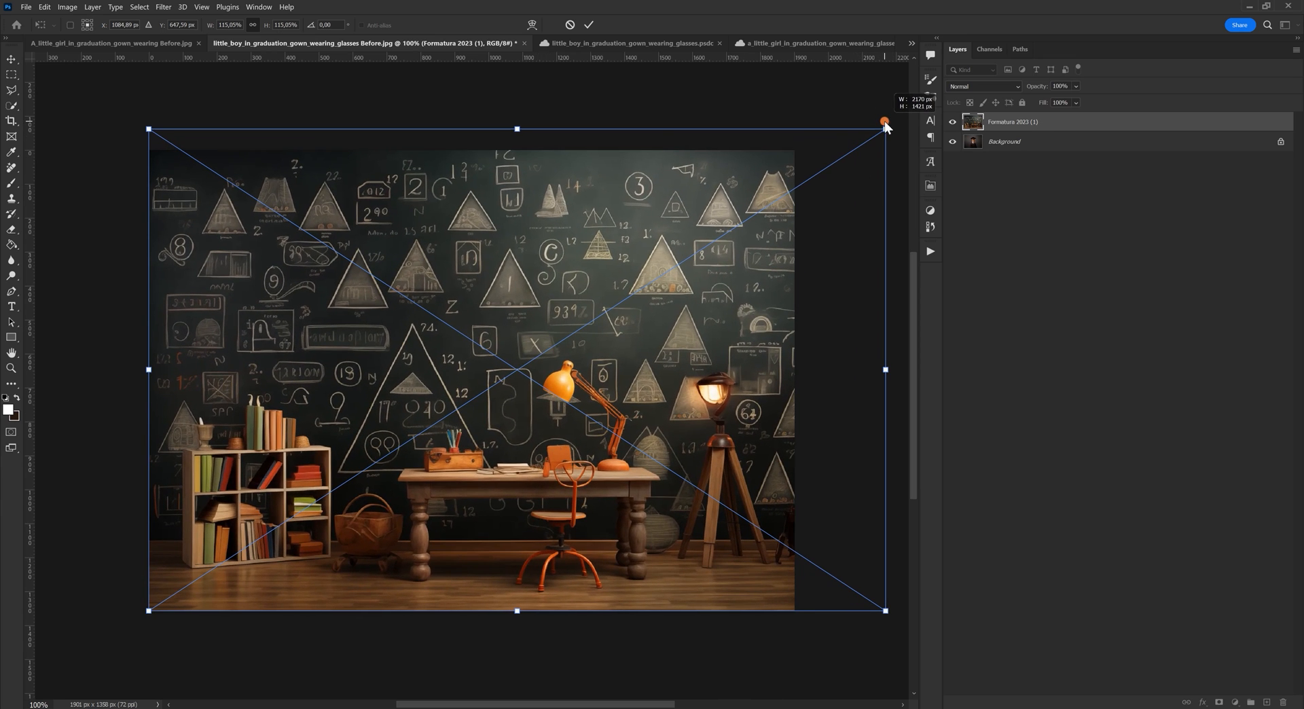
key(Return)
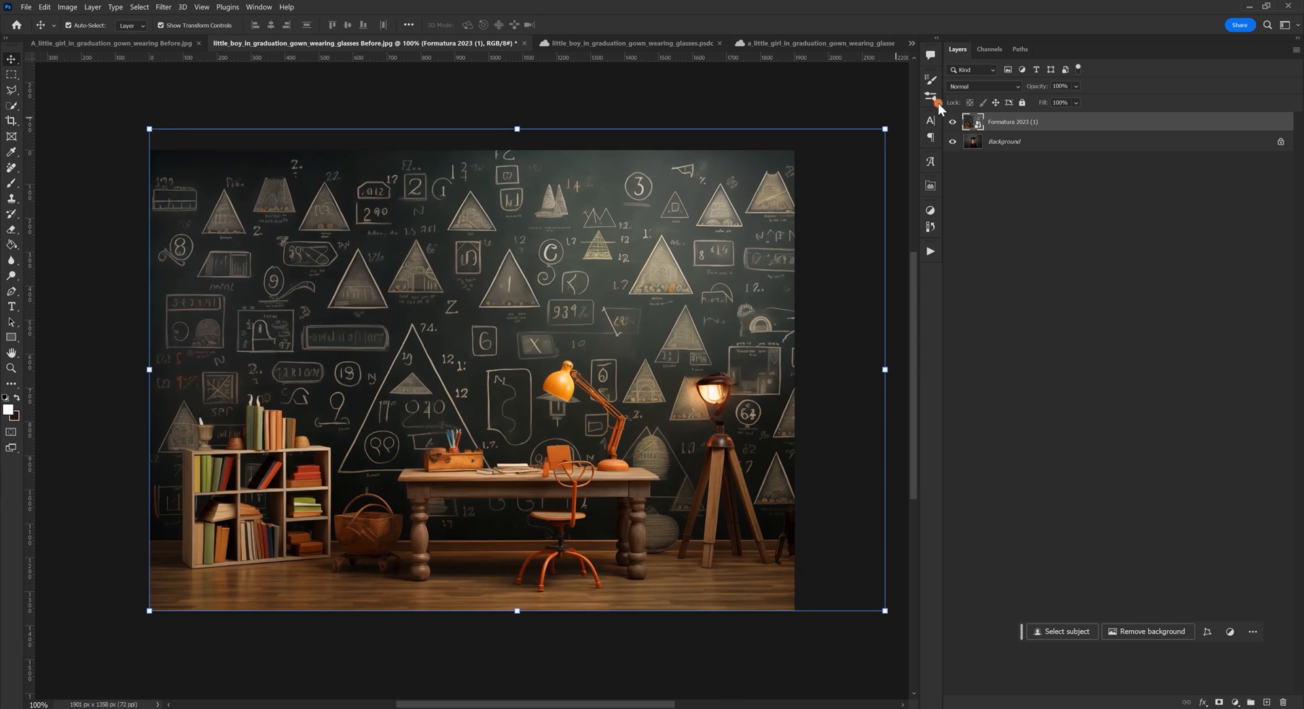
Step: Hide the Formatura 2023 (1) layer and select the boy on the Background layer with Select Subject
click(953, 121)
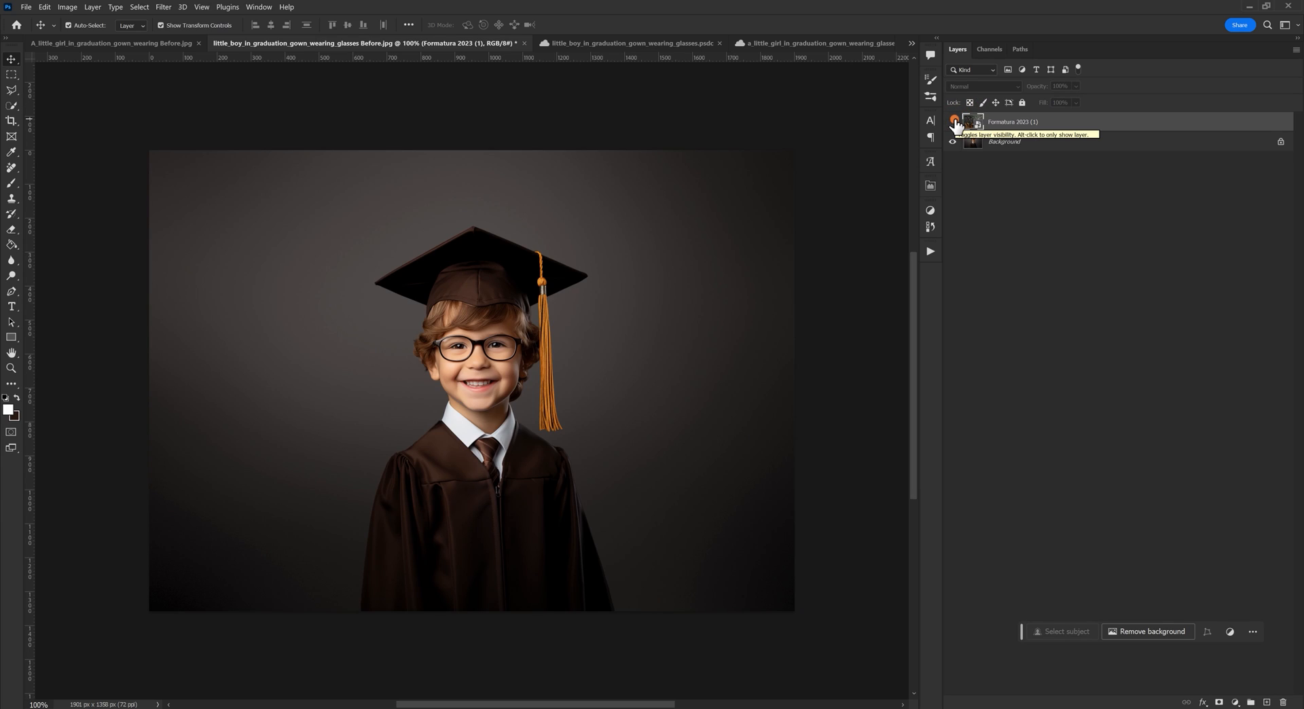
click(953, 121)
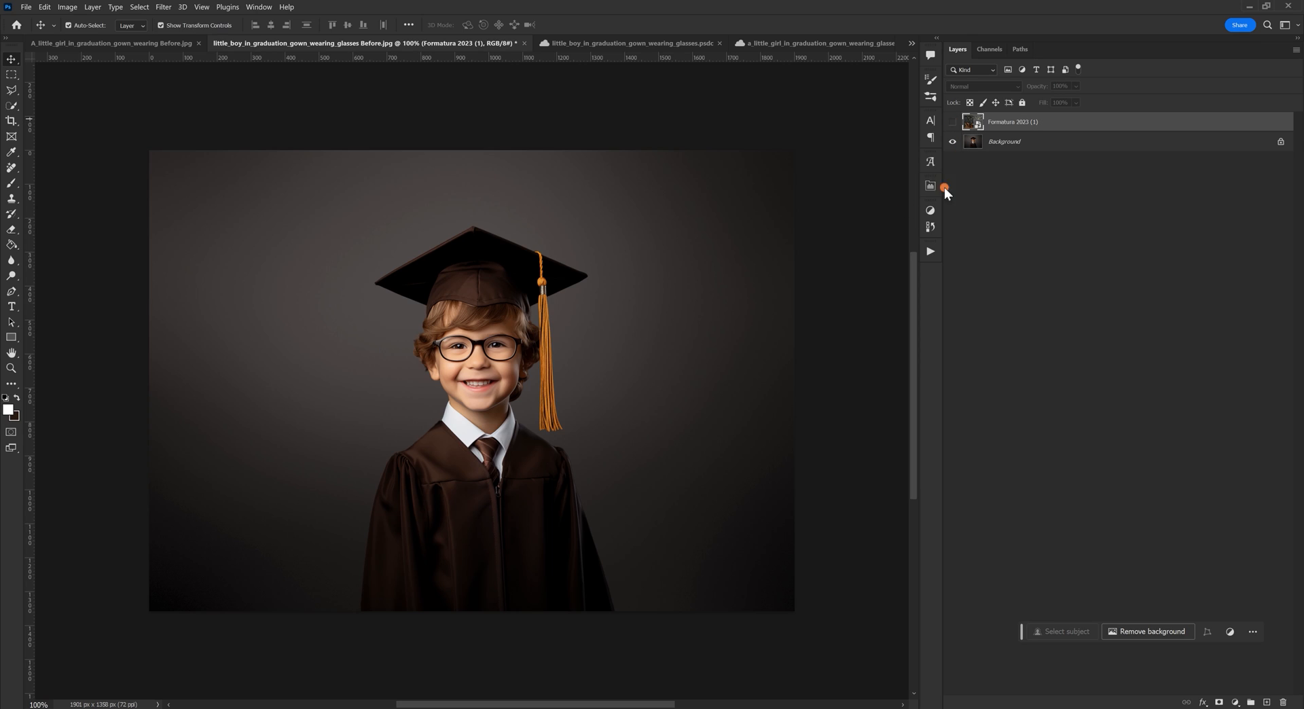
click(1002, 141)
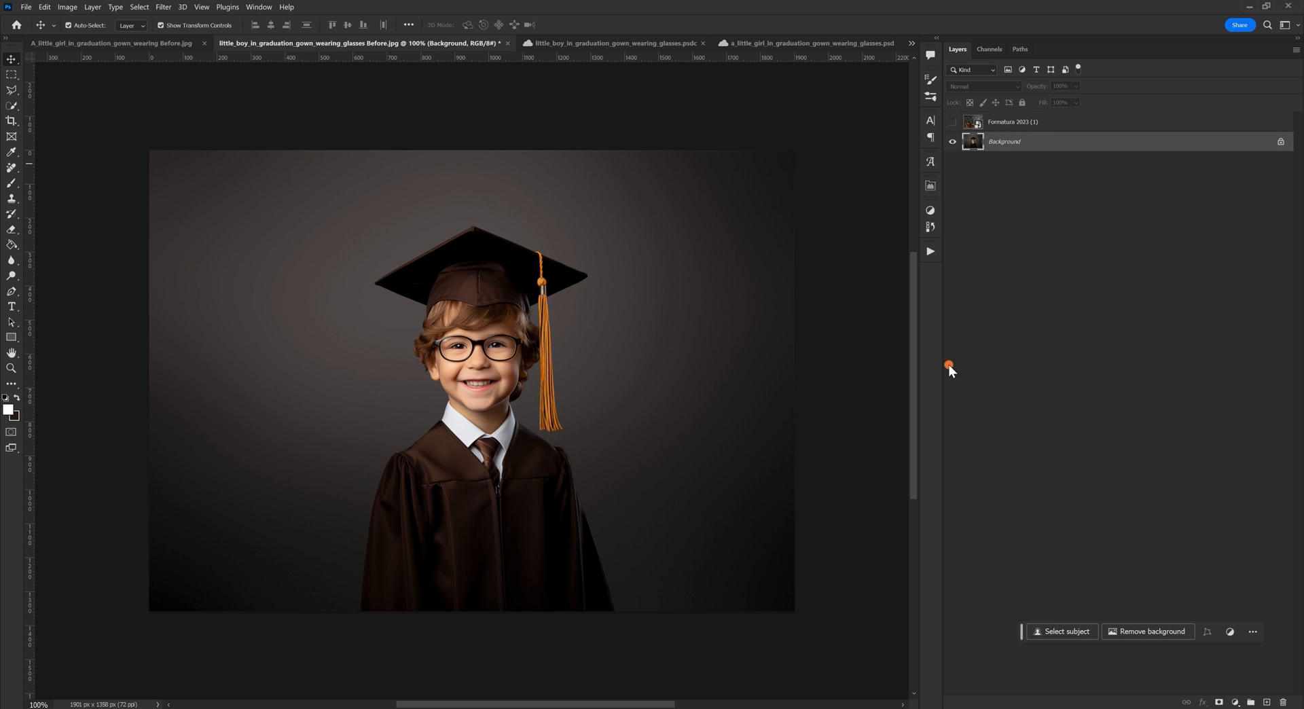
click(949, 123)
click(953, 122)
click(953, 122)
drag(1023, 631, 519, 116)
click(548, 113)
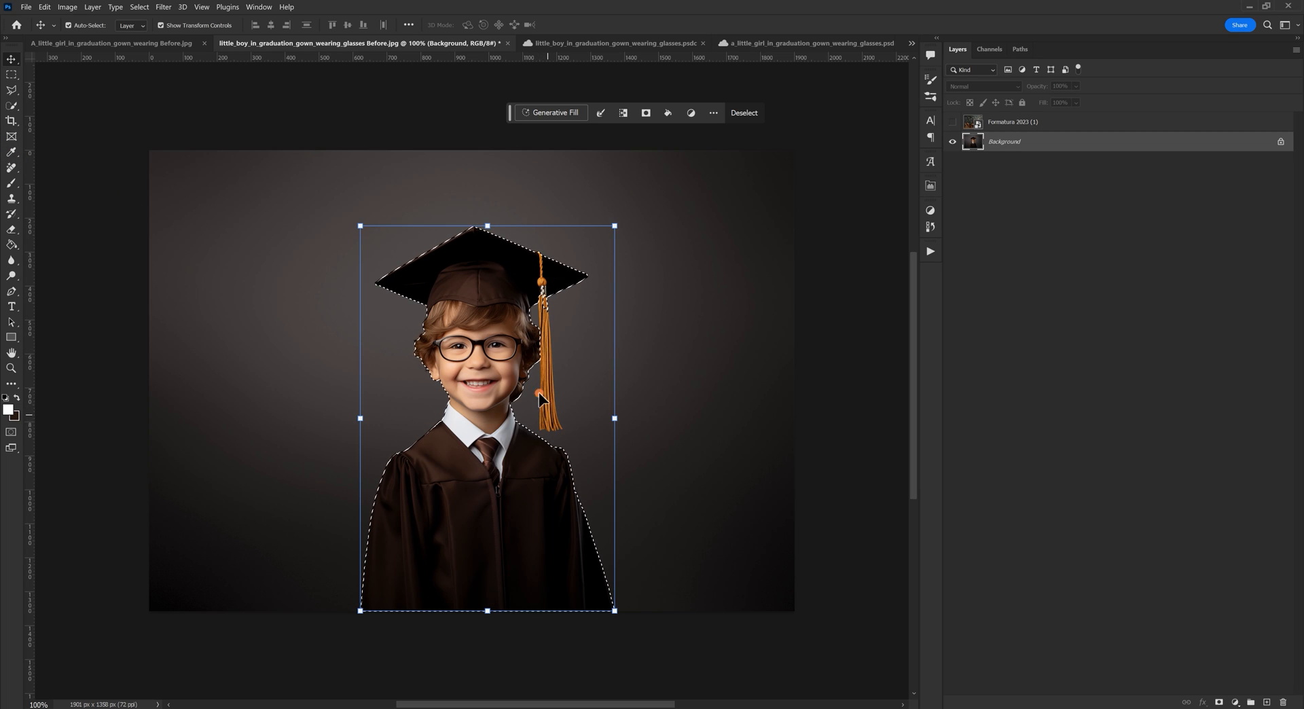
Step: Add the graduation cap with its orange tassel to the selection using the Object Selection tool
right_click(11, 105)
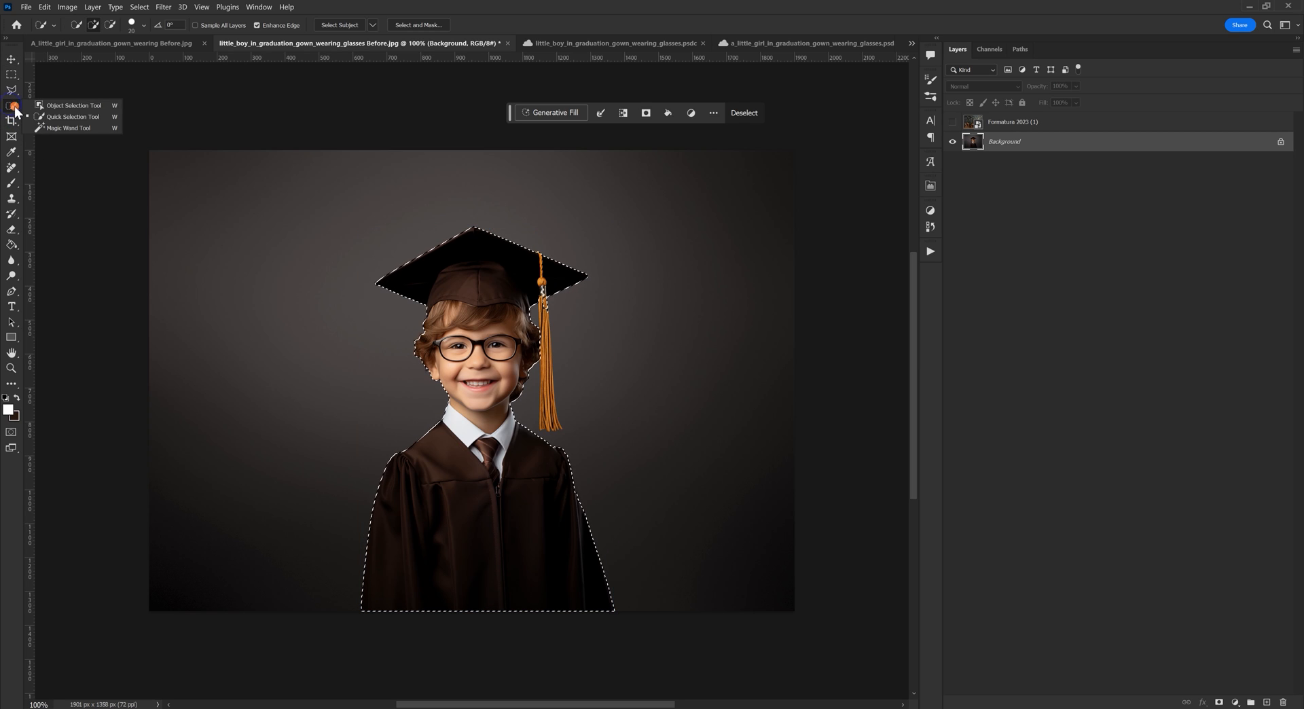
click(44, 106)
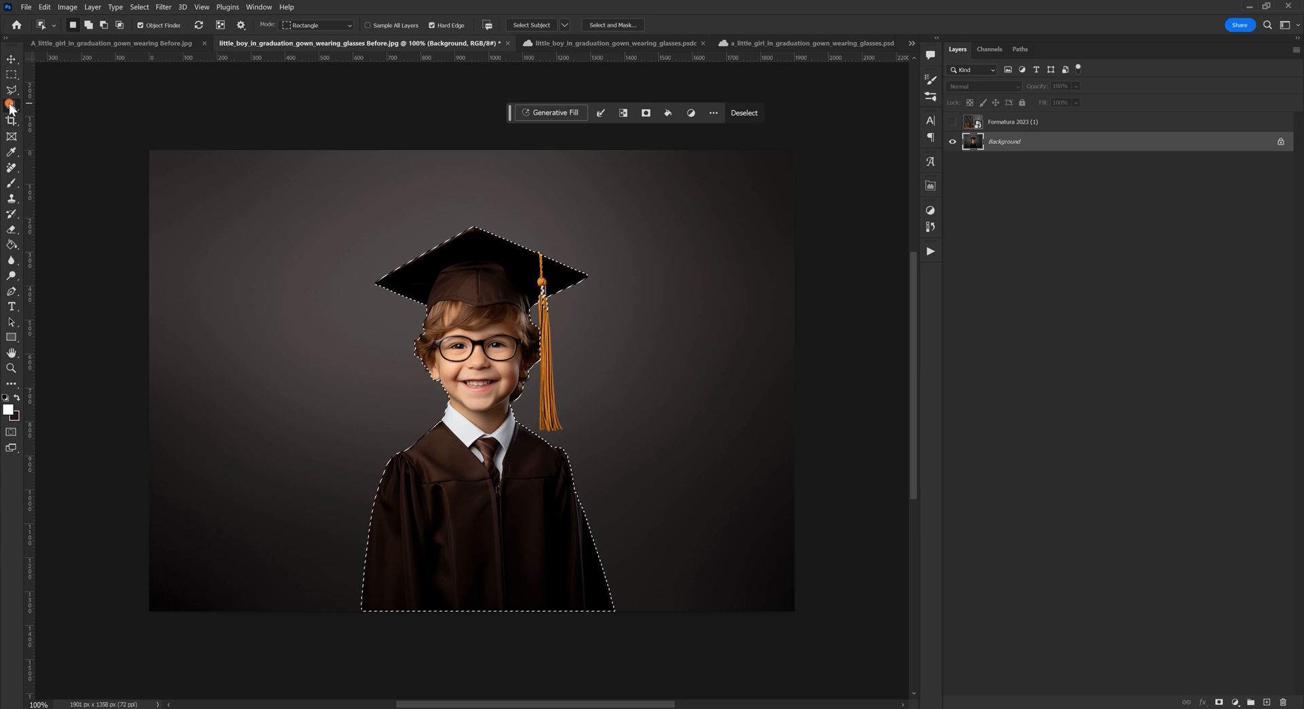
right_click(11, 105)
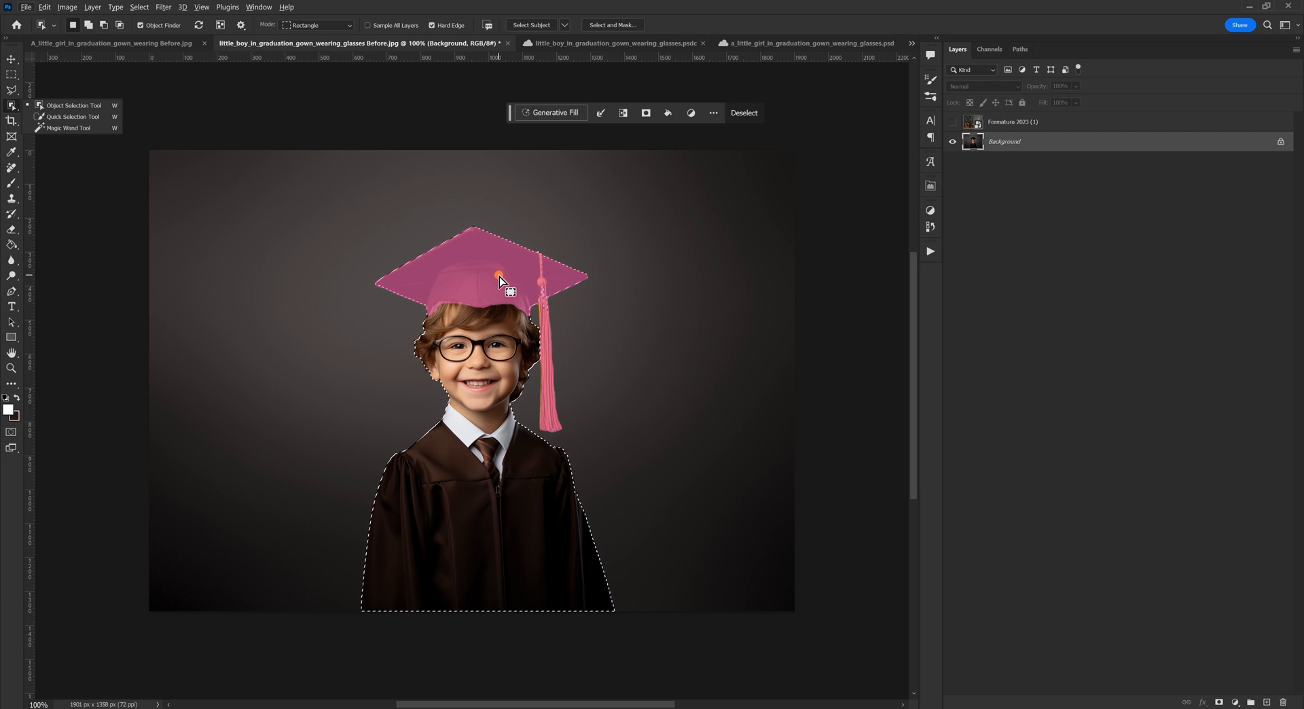
key(shift)
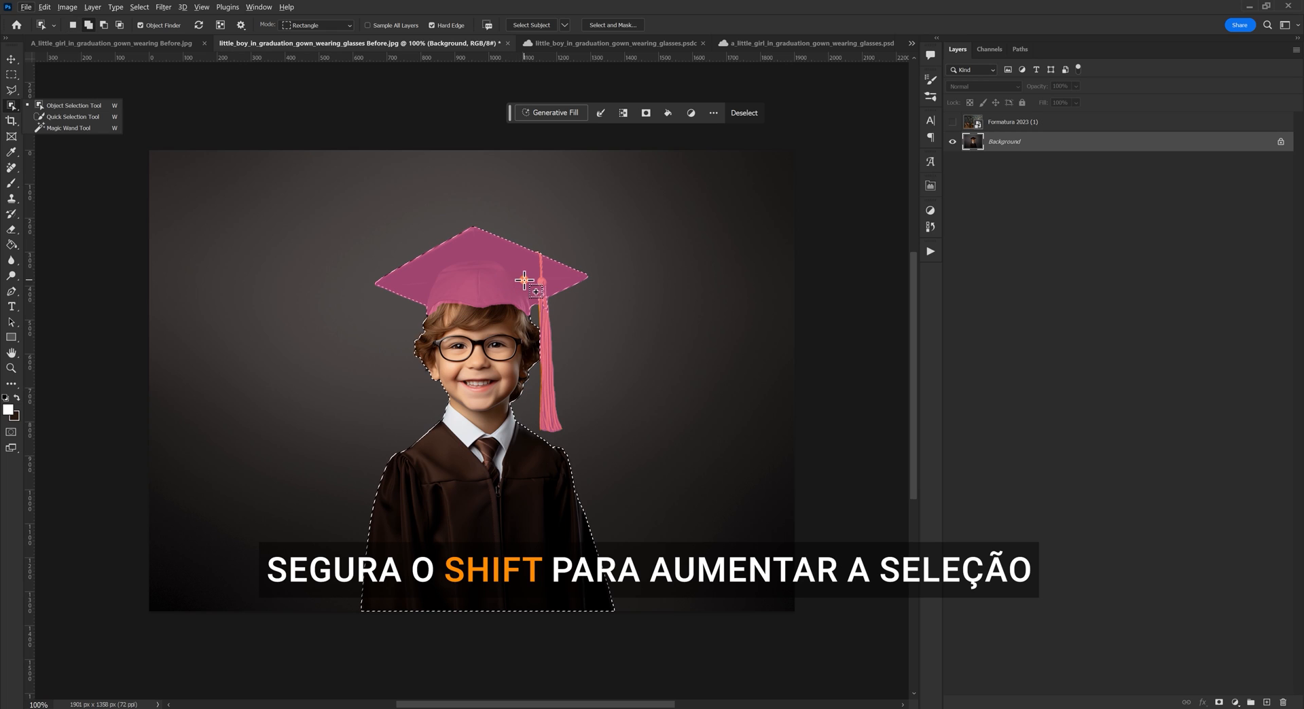
shift+click(516, 279)
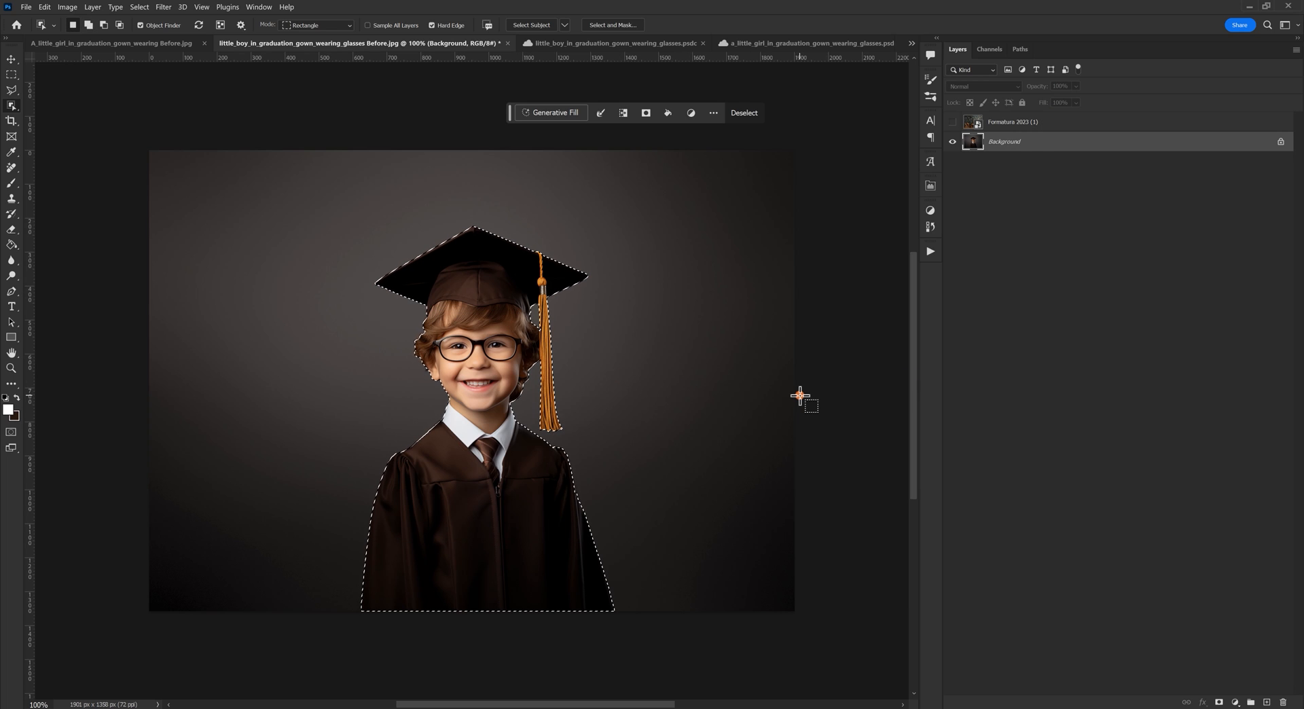
Step: Show the Formatura 2023 (1) layer and add an inverted layer mask from the selection so the boy appears in front
click(955, 122)
click(954, 123)
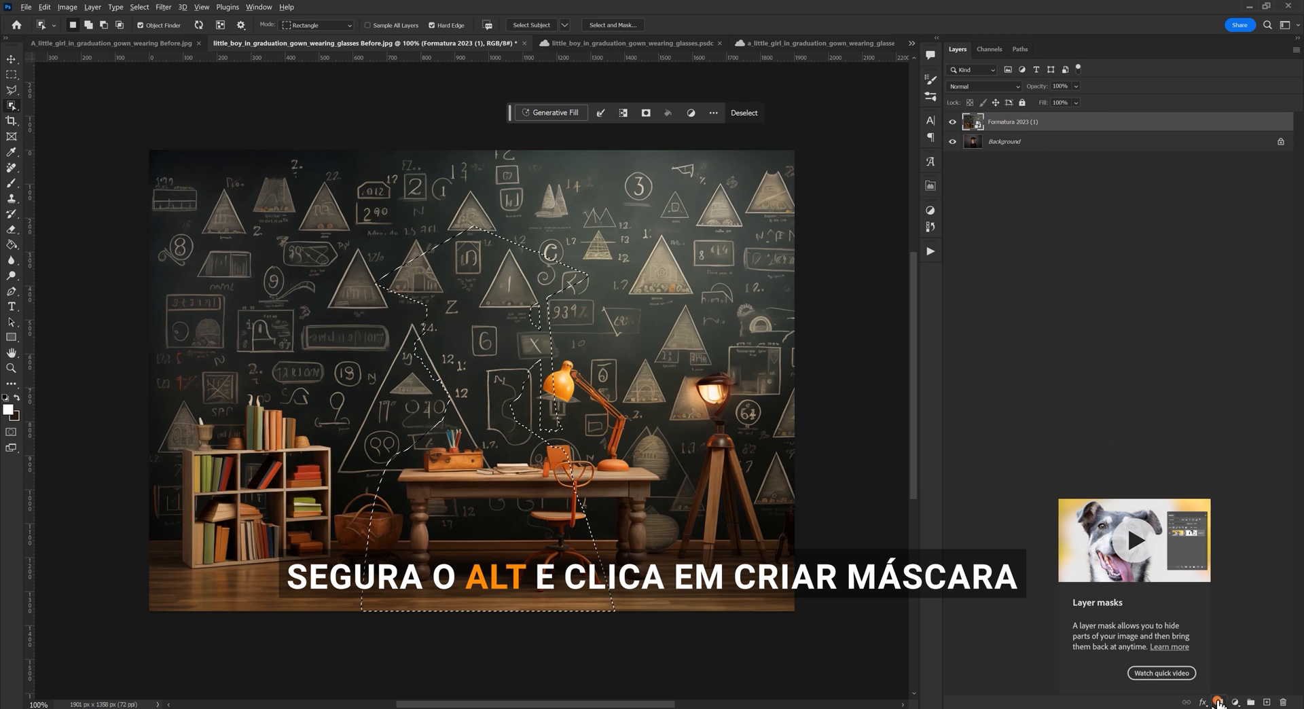
alt+click(1221, 702)
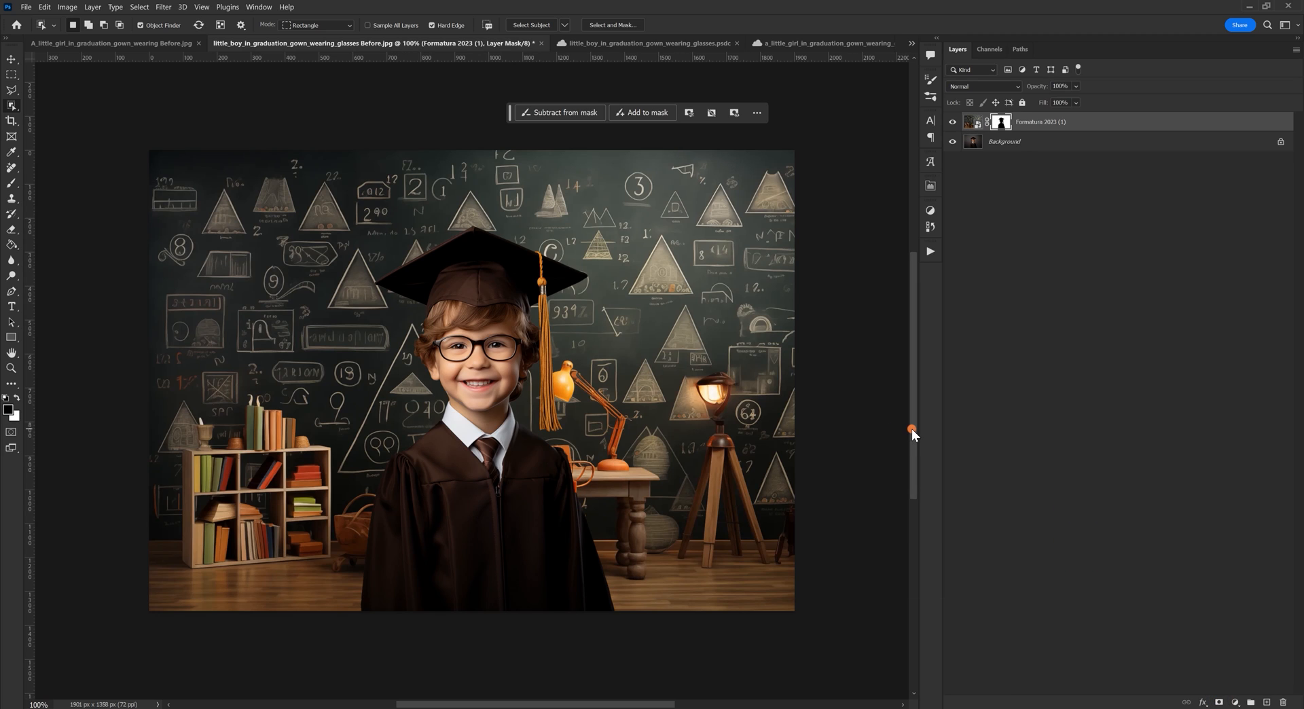
Step: Set the Formatura 2023 (1) layer's blend mode to Soft Light and make its image content active with the Move tool
click(986, 88)
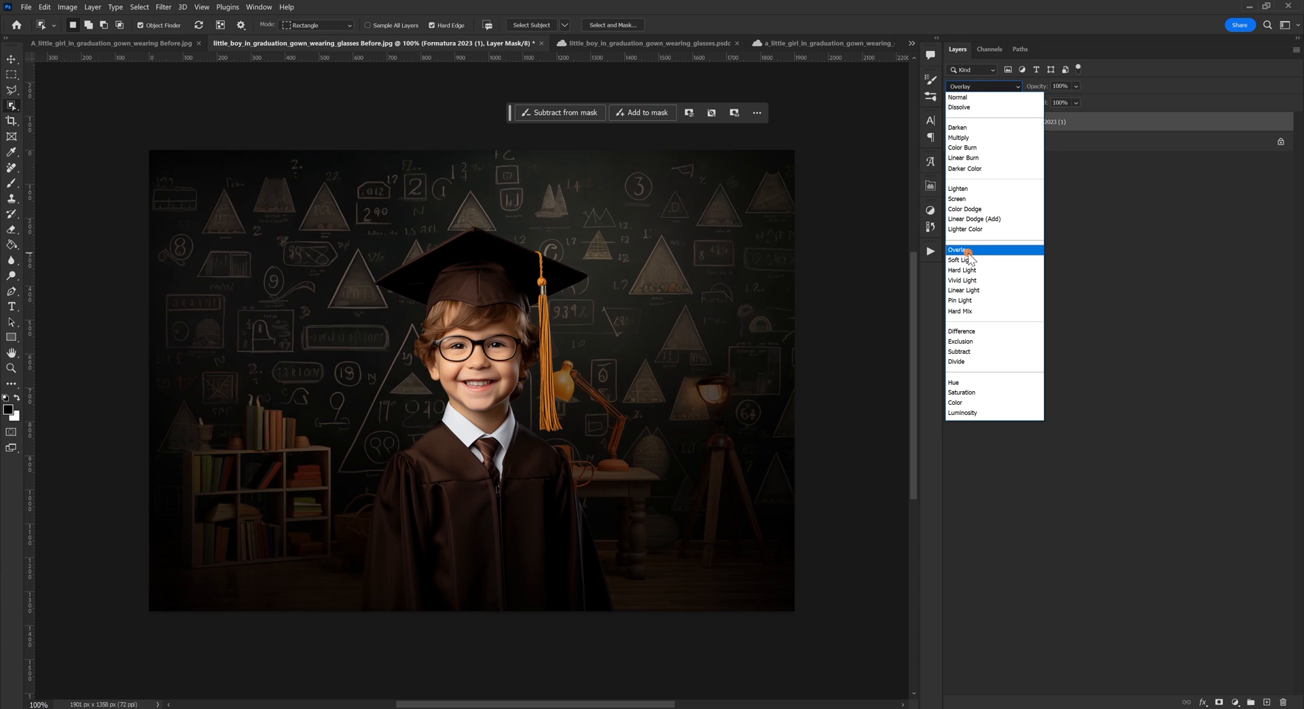
click(970, 260)
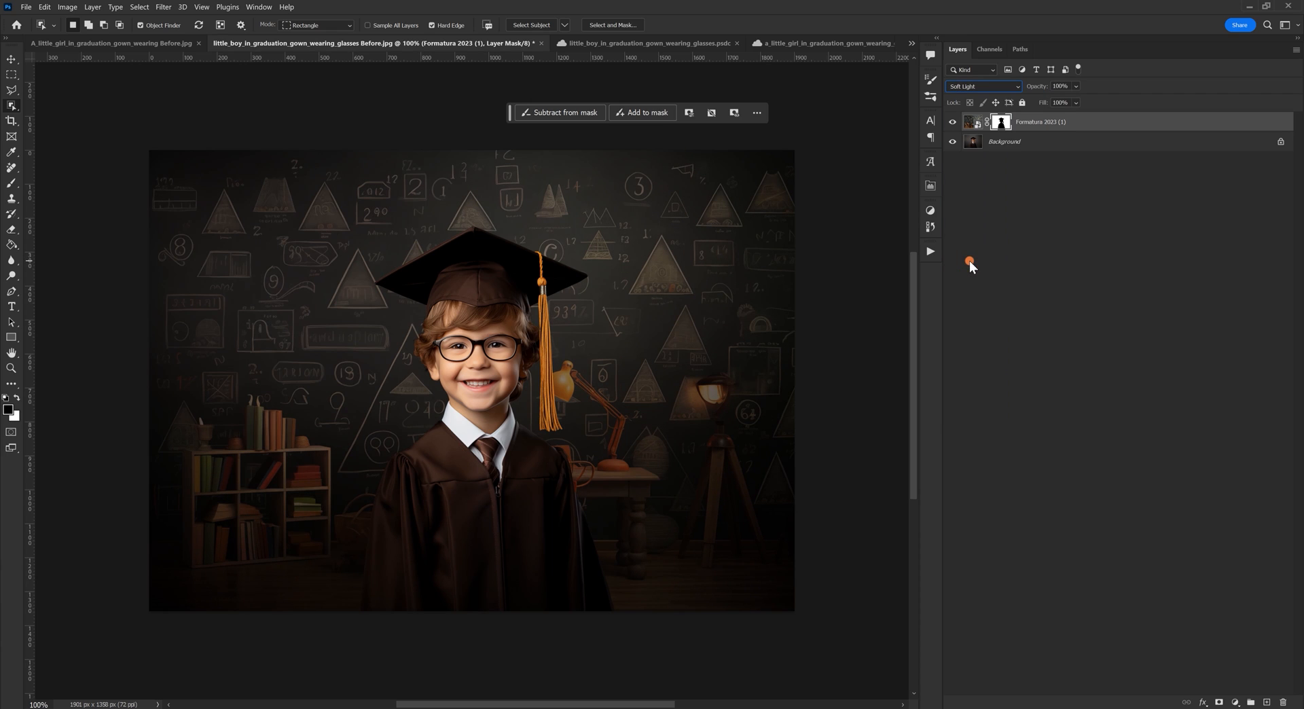
click(970, 122)
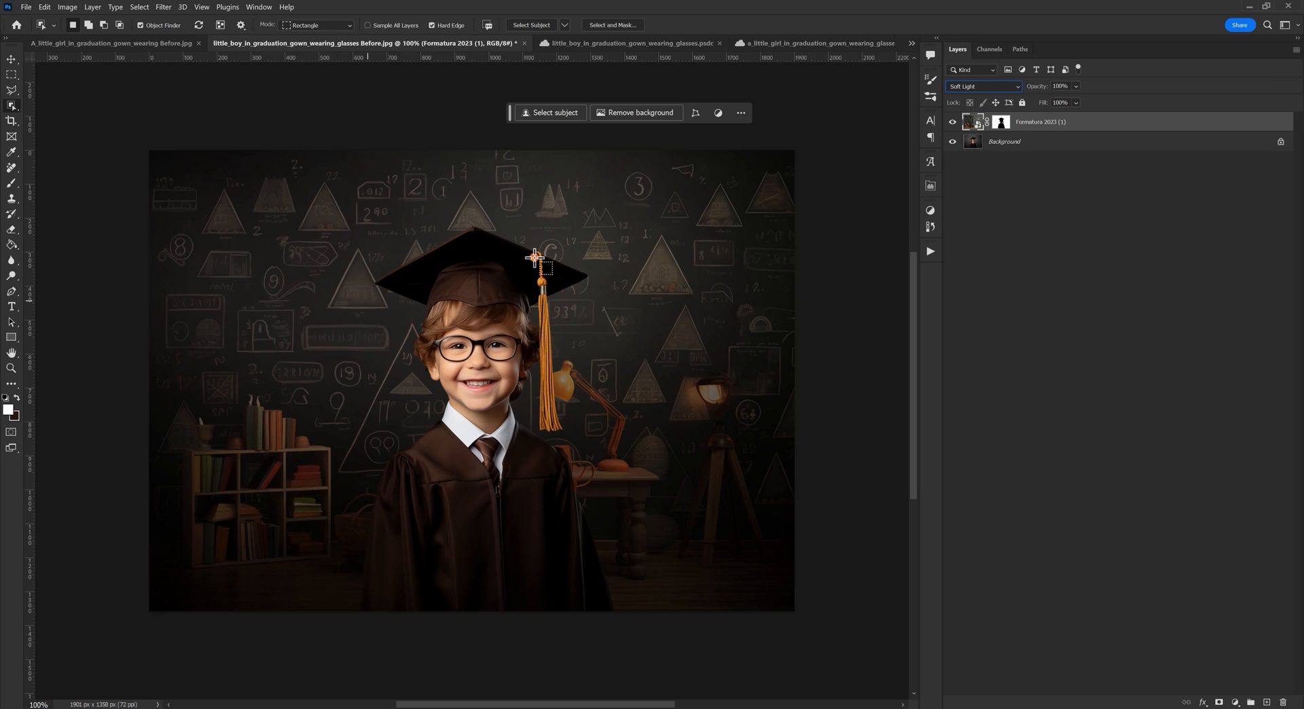
click(13, 61)
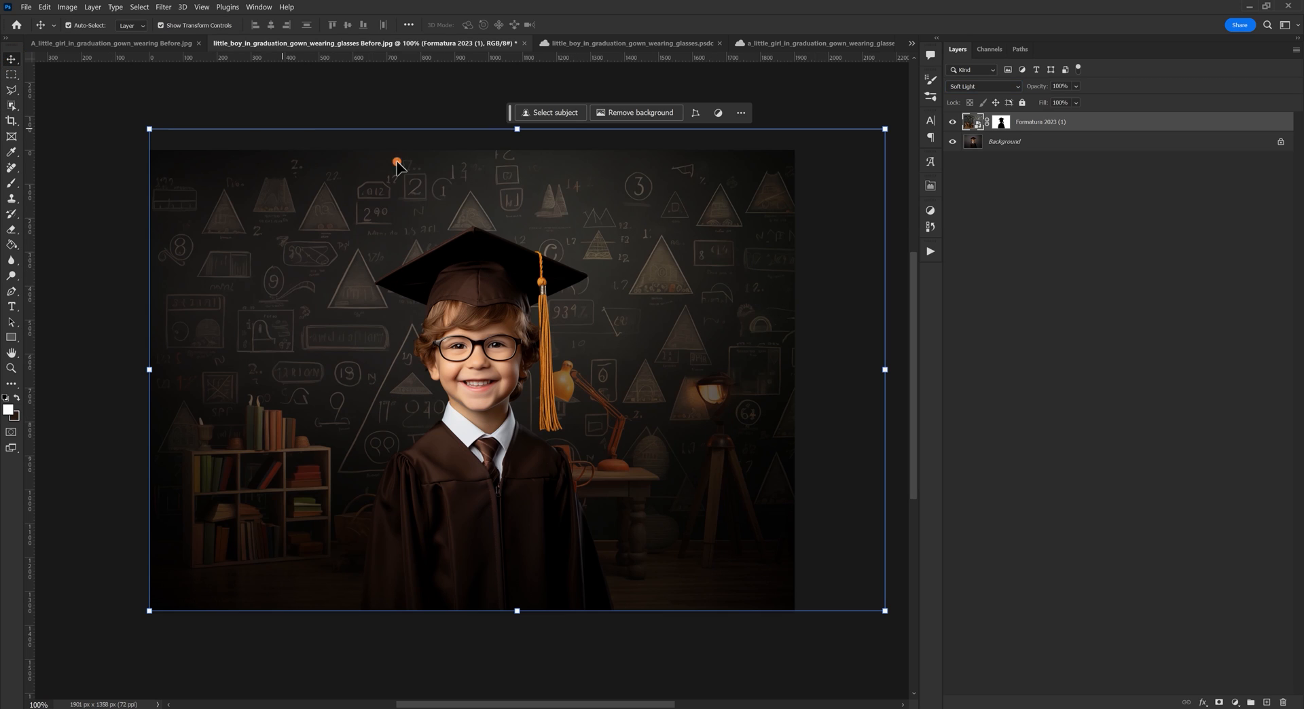
Step: Select the Formatura 2023 (1) layer and open its image content in the Camera Raw filter
click(949, 295)
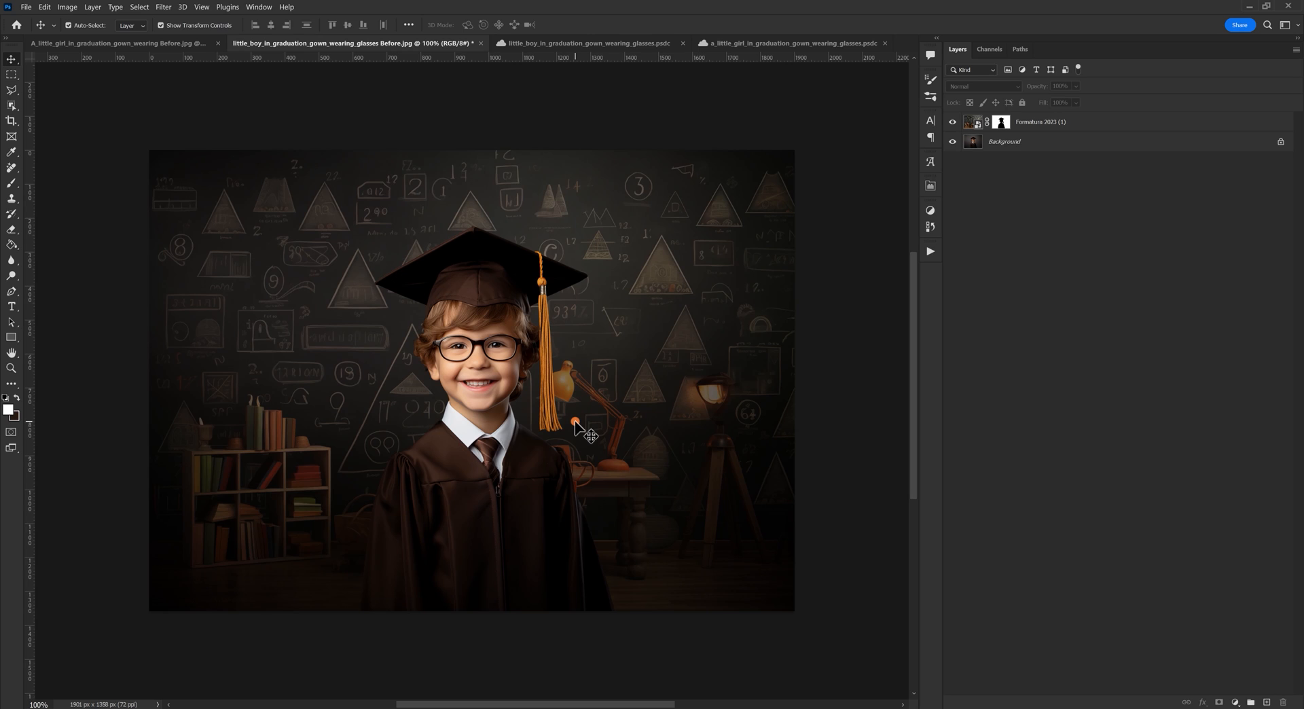
click(973, 127)
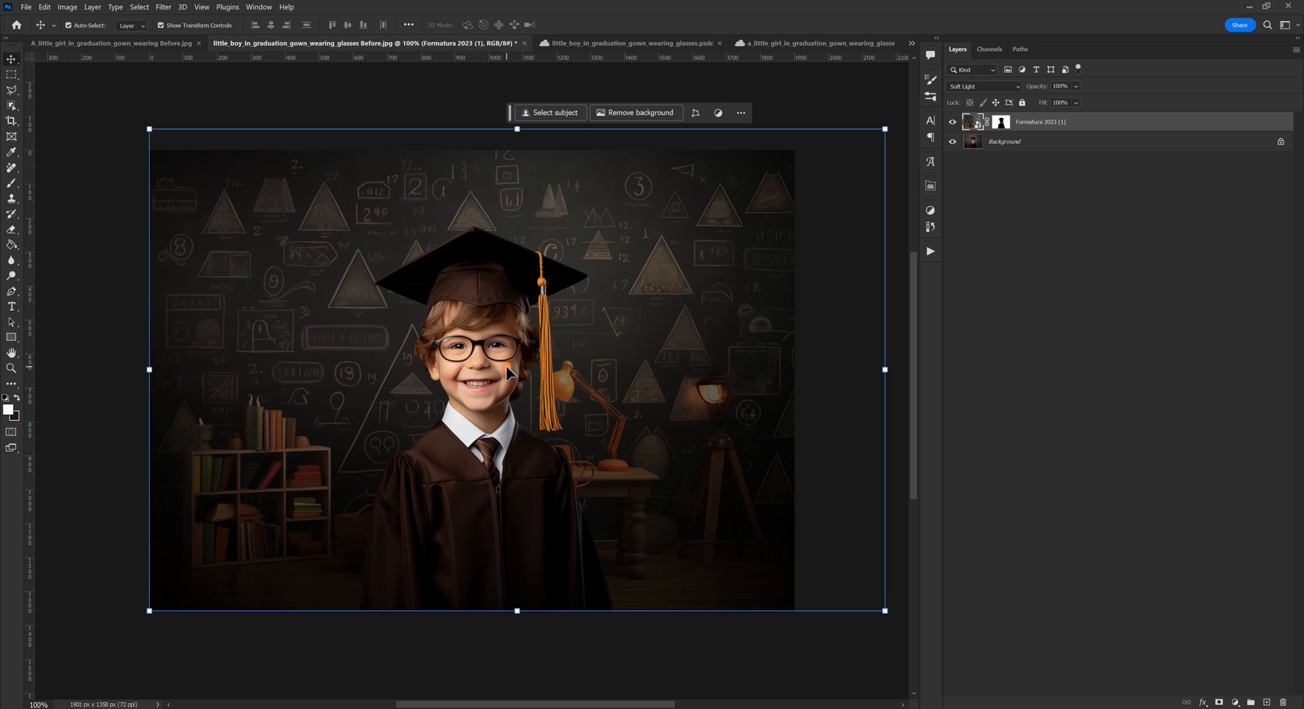
click(435, 379)
click(698, 377)
key(ctrl)
key(ctrl+shift+a)
click(402, 281)
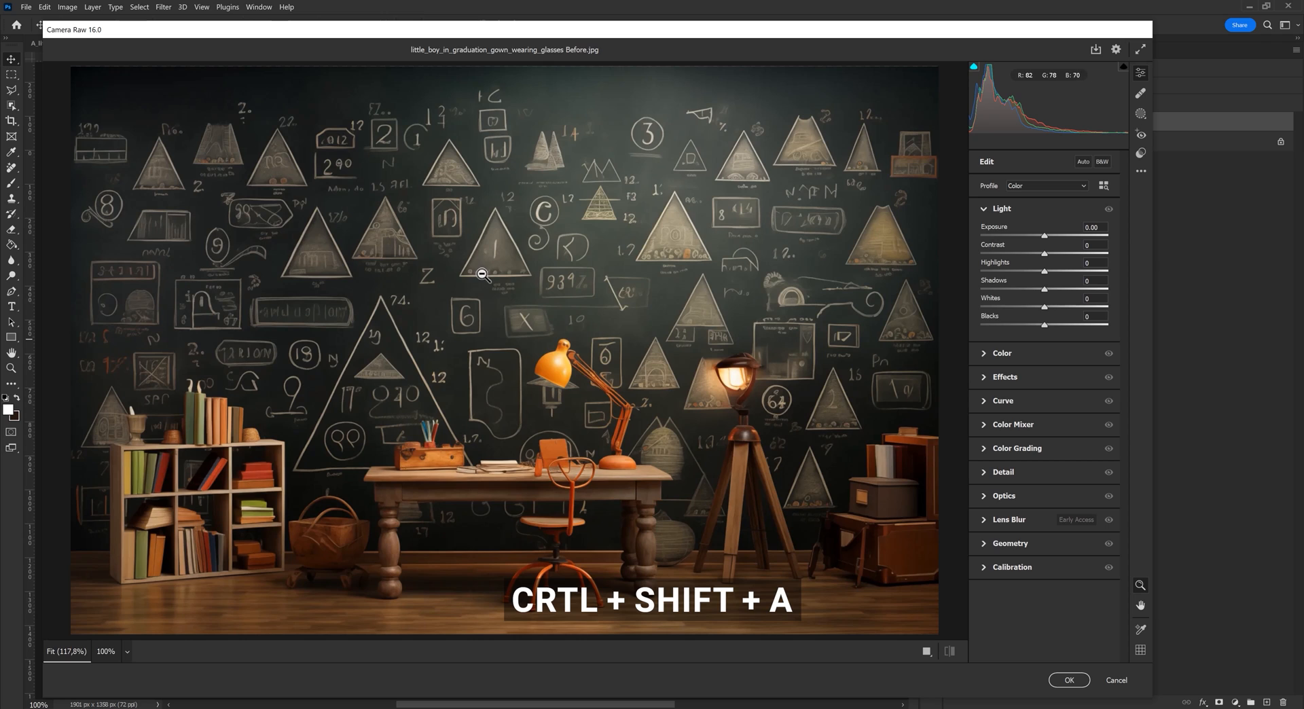
Step: Enable Lens Blur on the classroom image
click(994, 429)
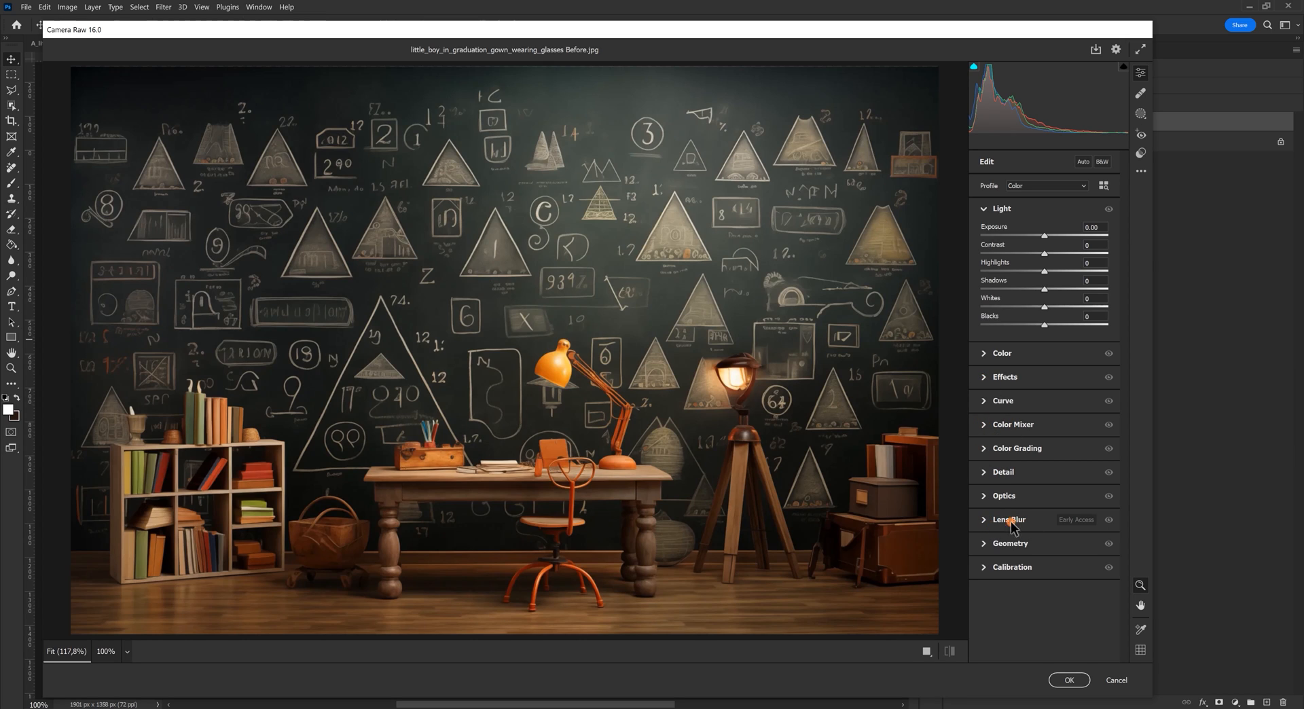
click(984, 520)
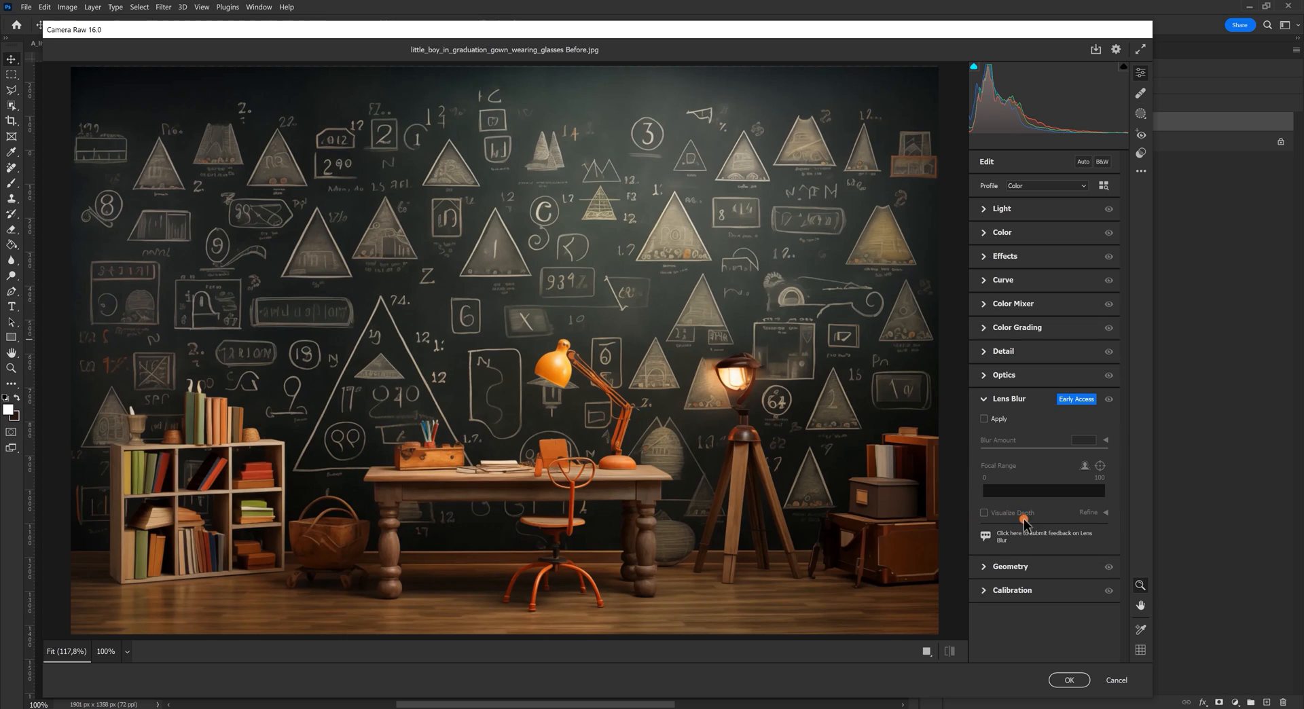
click(991, 422)
click(984, 418)
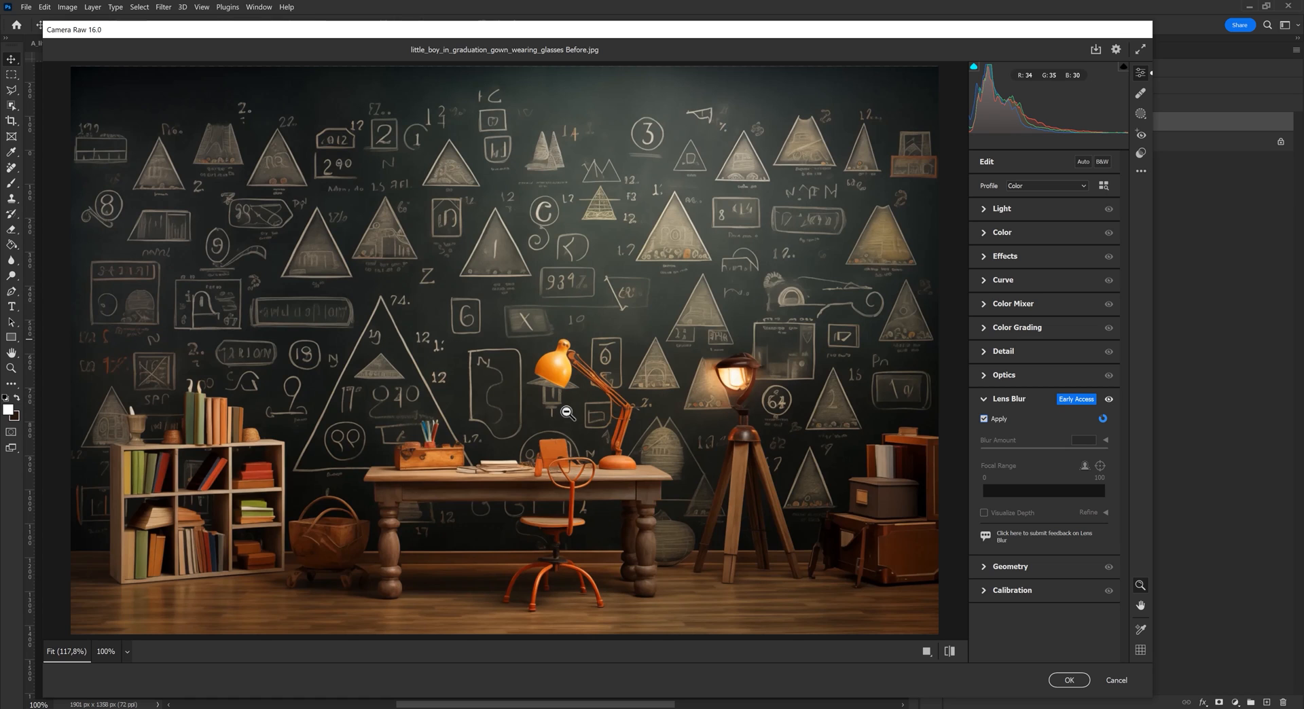
Step: Narrow the Lens Blur focal range to the lowest end of the depth scale and set the blur amount to 15
click(1078, 526)
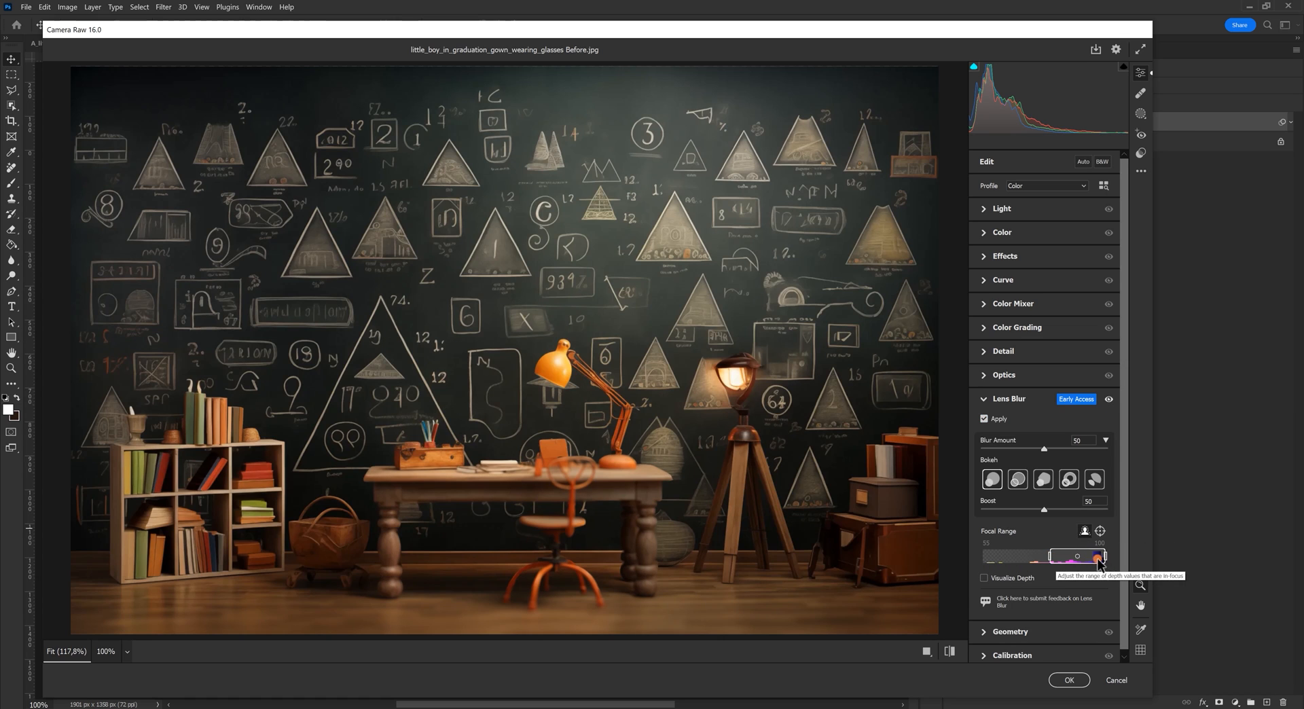
drag(1090, 558, 1023, 557)
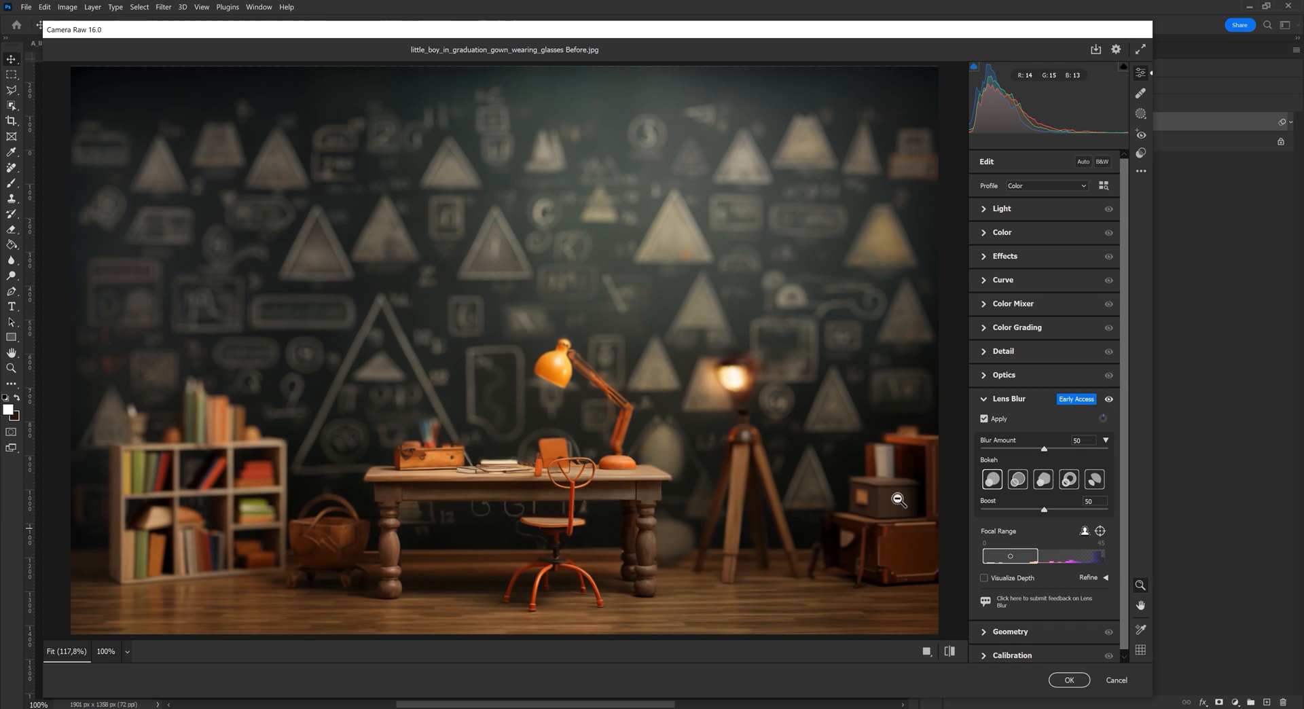
drag(1033, 560, 991, 560)
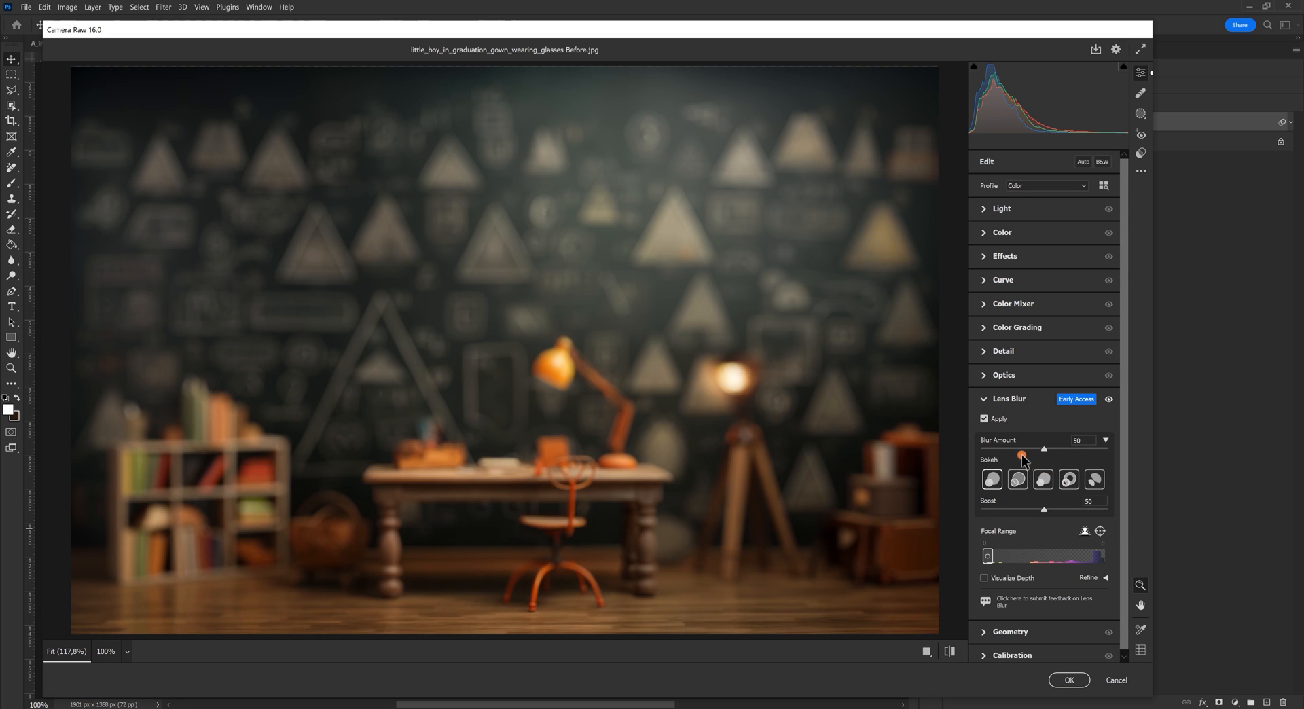
drag(1010, 450, 997, 451)
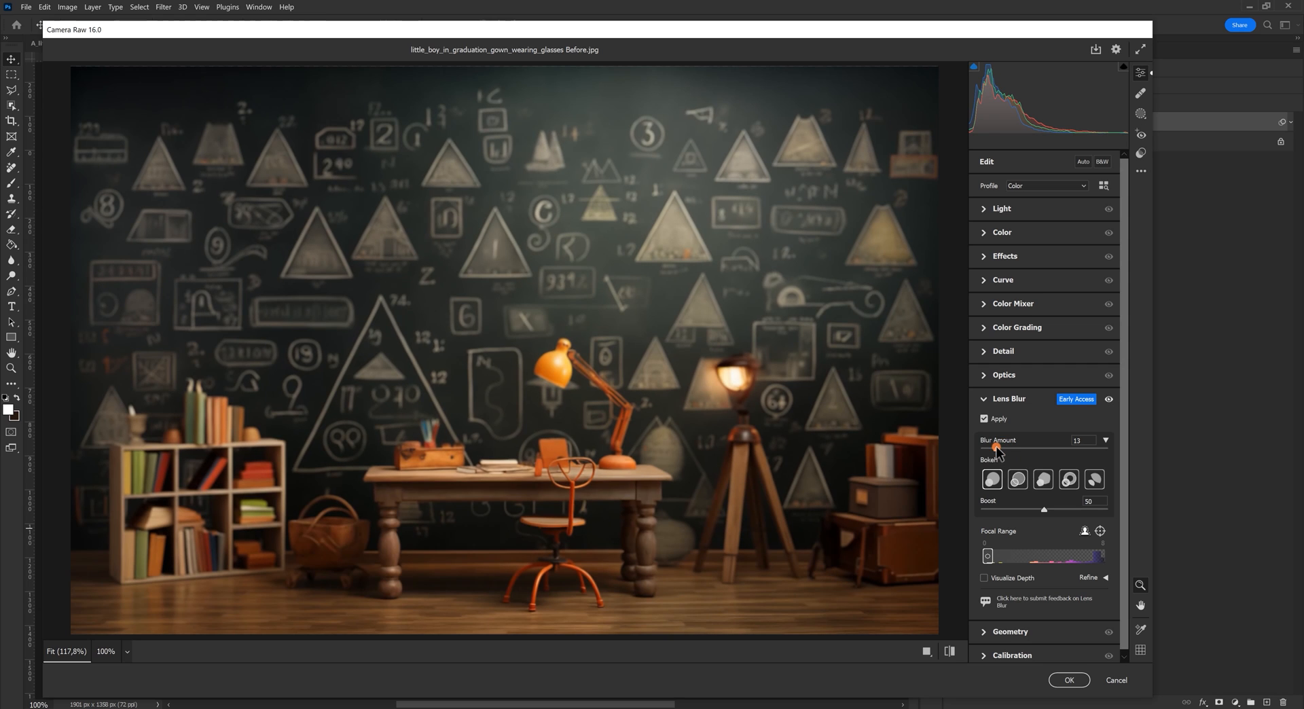
drag(998, 449, 1003, 452)
scroll(1101, 520, down, 1)
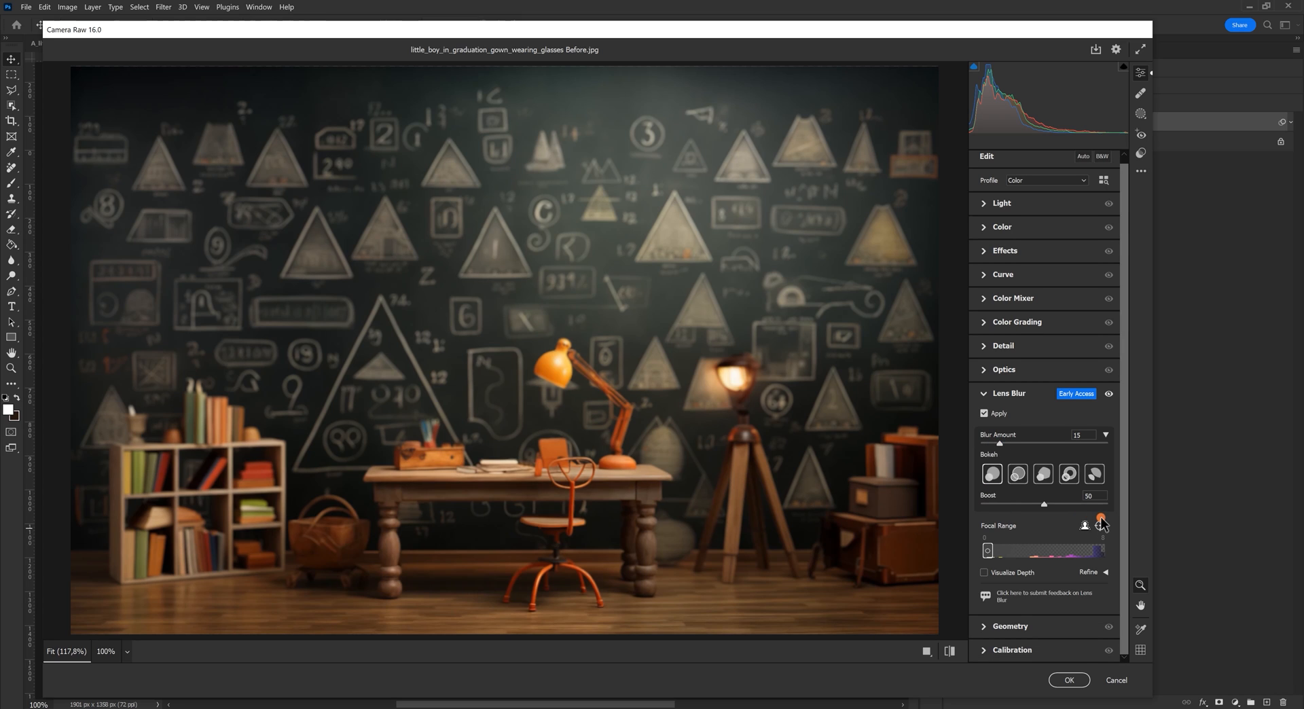
Step: Paint extra blur over the classroom scene with the Lens Blur refinement's Blur brush at size 28 and apply the filter
click(1106, 571)
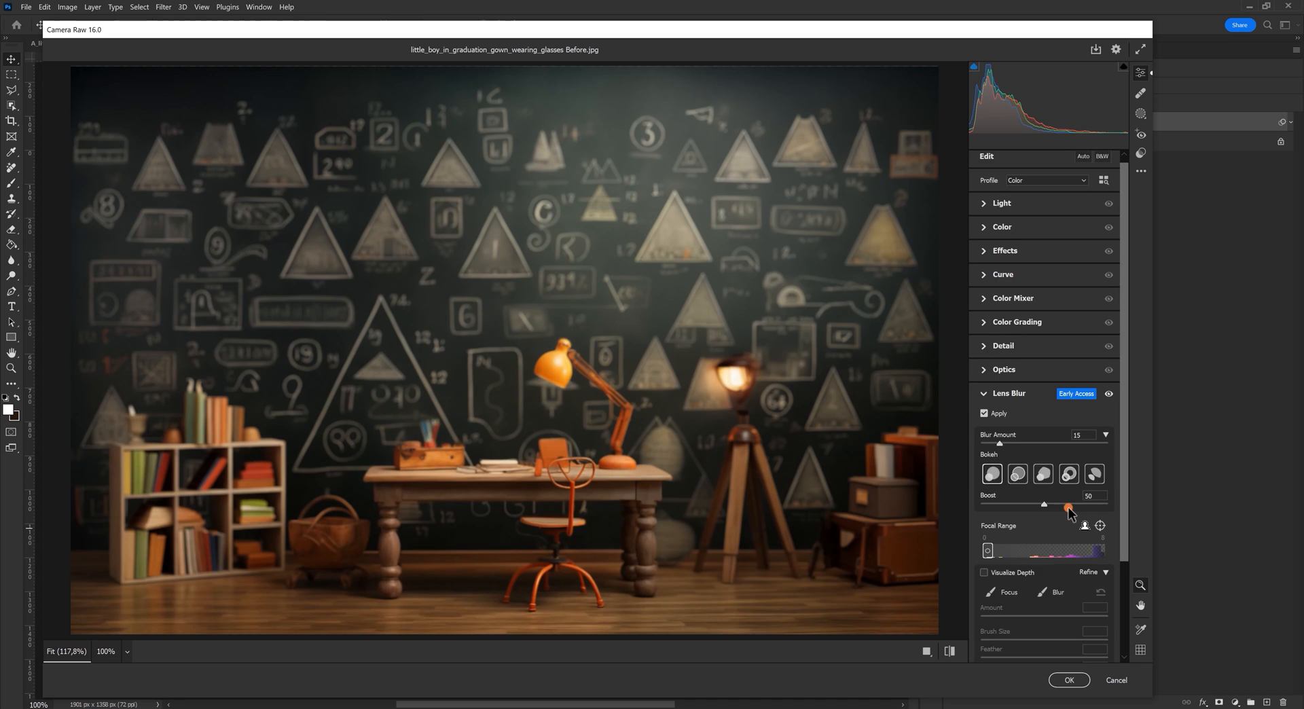
scroll(1067, 509, down, 2)
click(1061, 477)
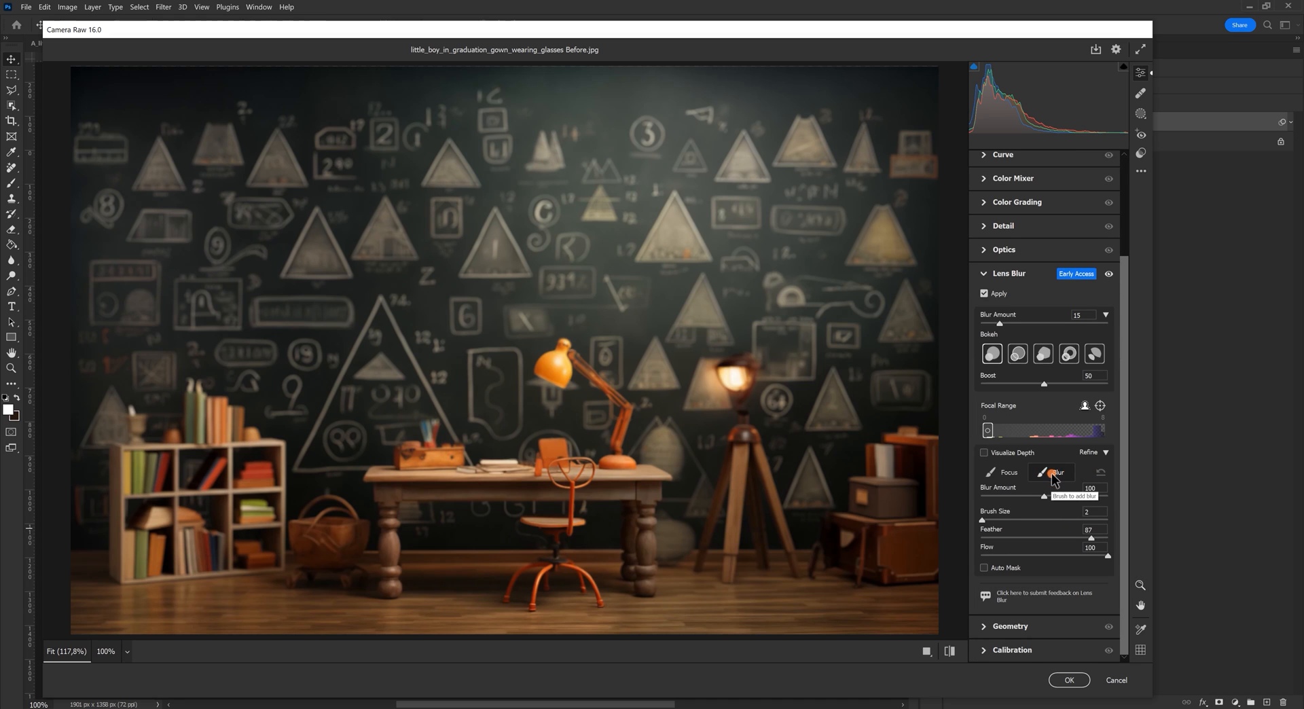
scroll(685, 460, up, 6)
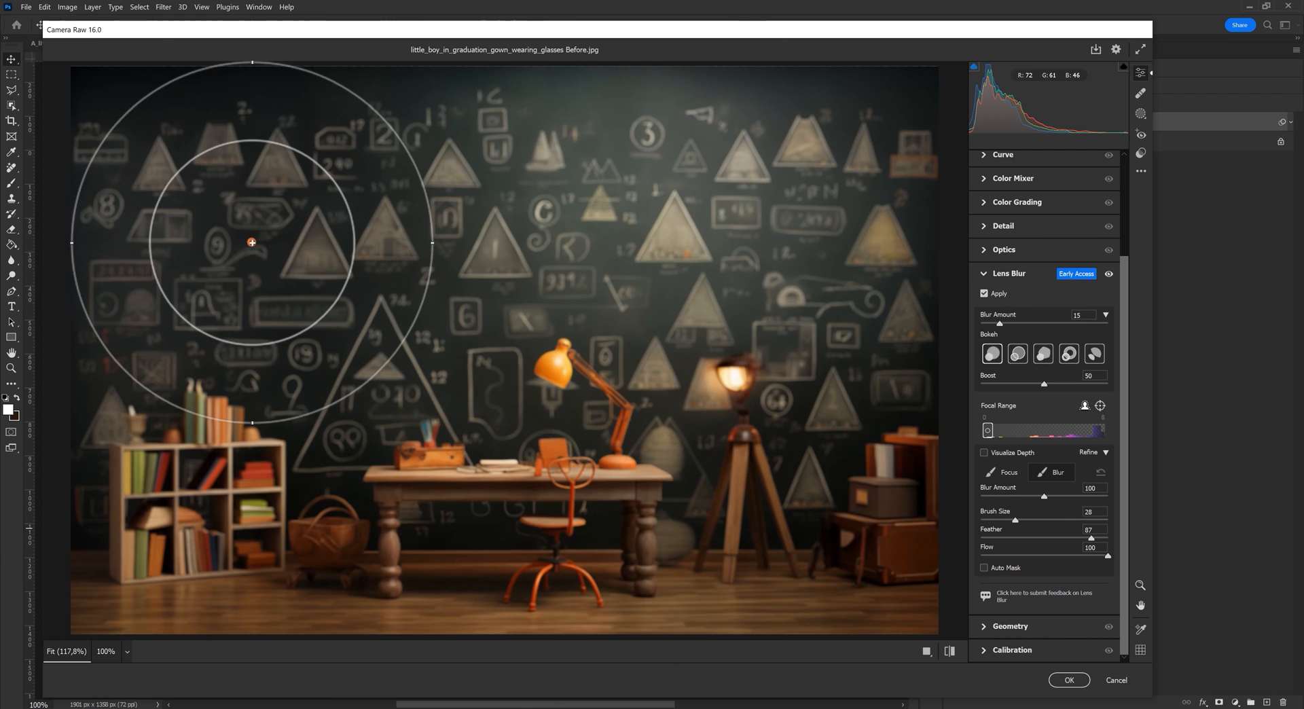
mouse_move(921, 600)
mouse_down()
mouse_move(80, 533)
mouse_move(654, 537)
mouse_move(617, 479)
mouse_up()
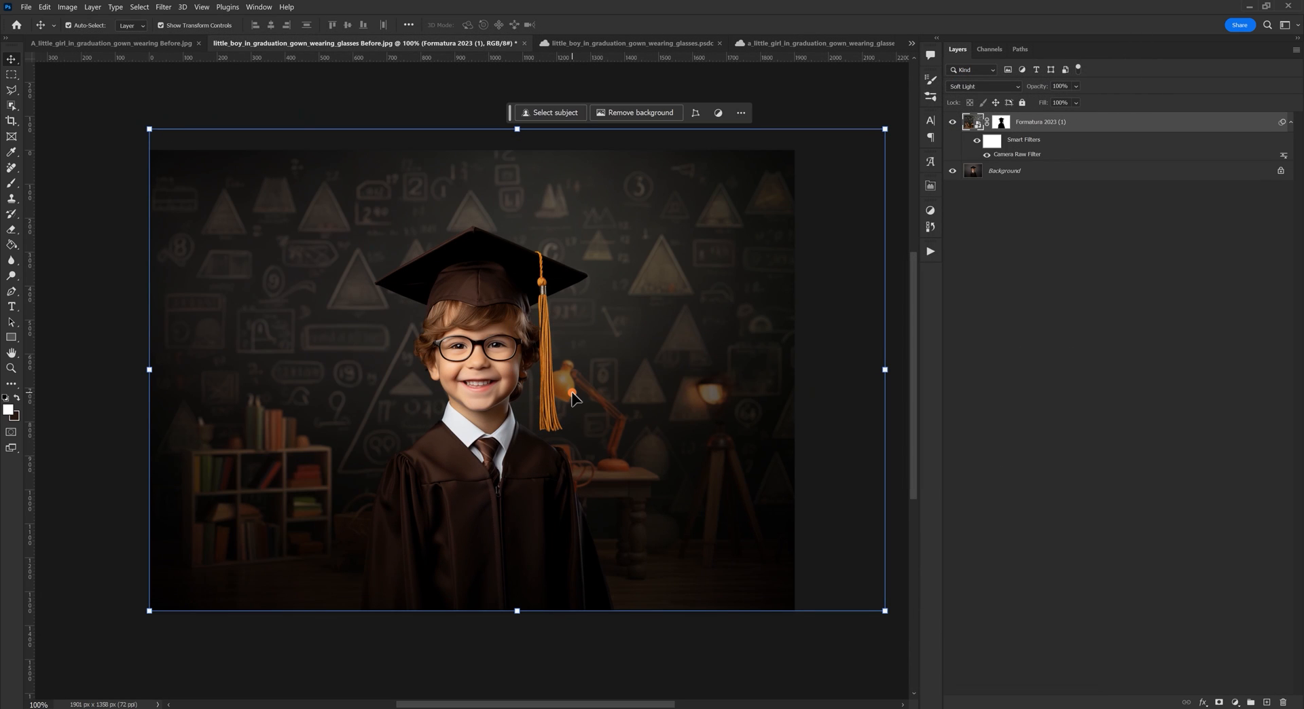
Step: Make the Formatura 2023 (1) layer's image content active and duplicate the layer
click(141, 76)
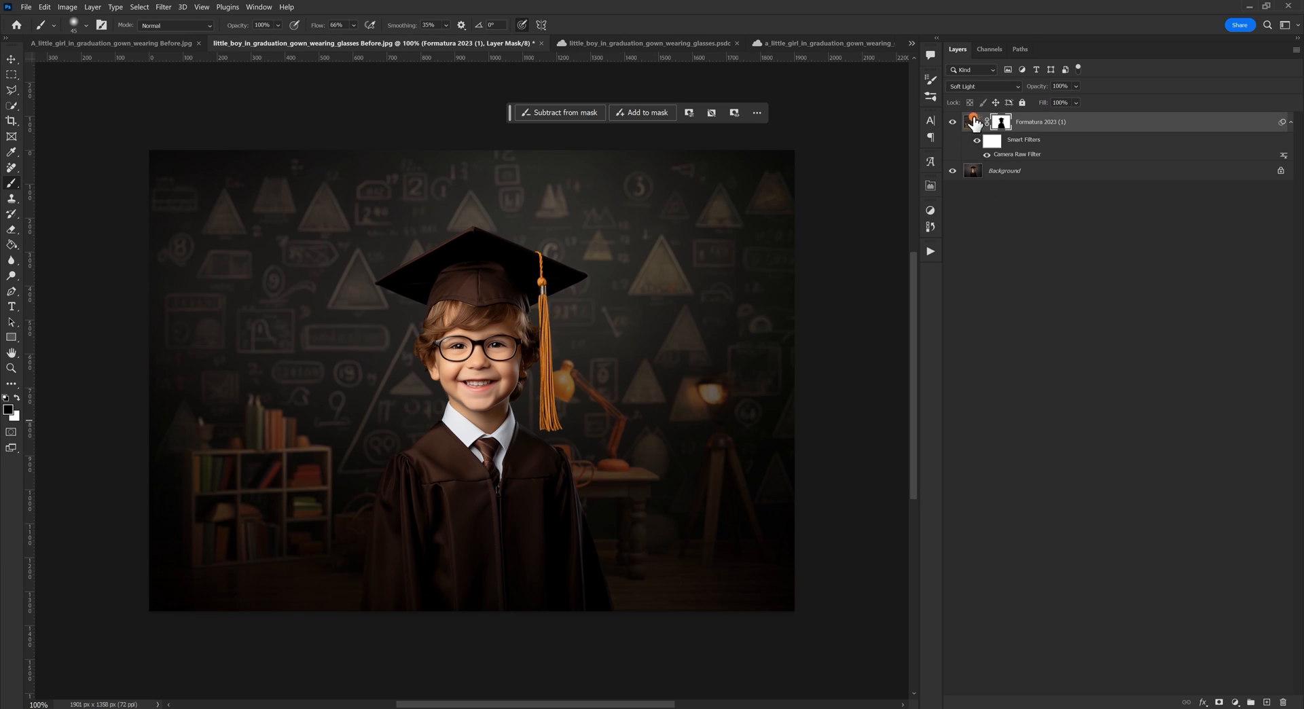
click(973, 123)
key(ctrl+j)
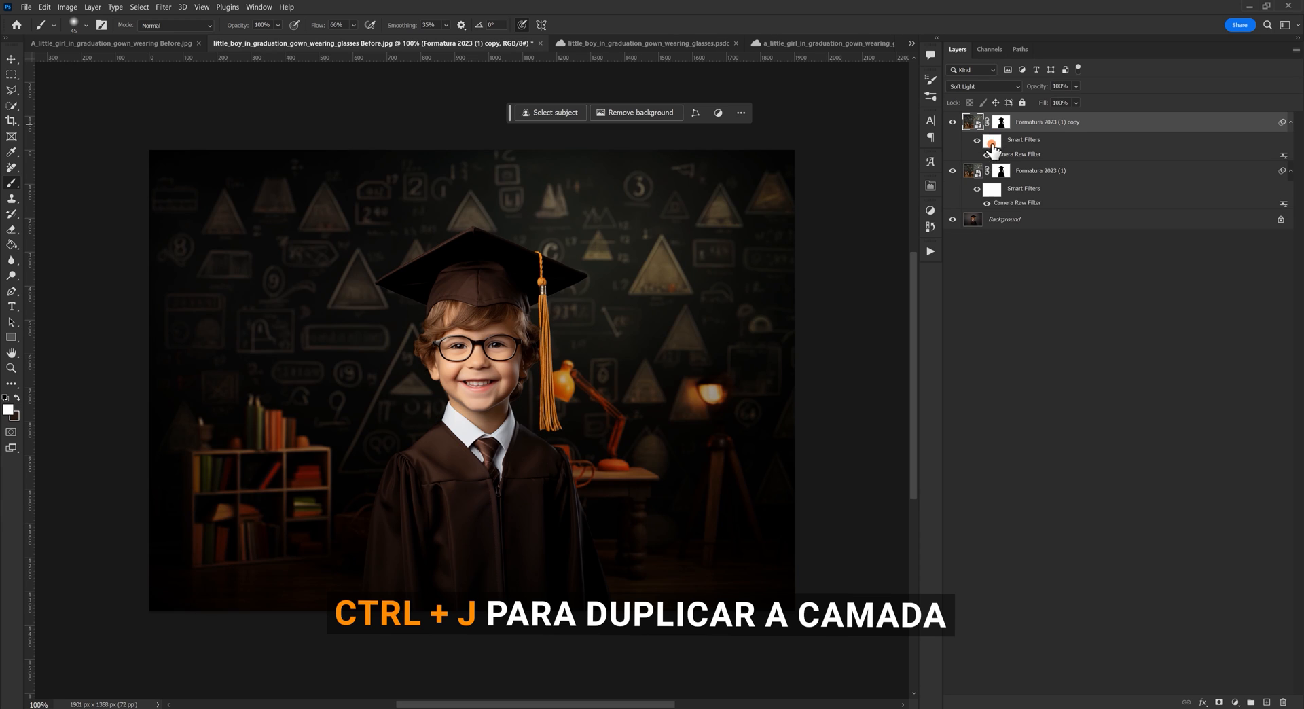
Step: Set the duplicated layer's opacity to 60% and its blend mode to Screen, trying Lighten first
click(999, 86)
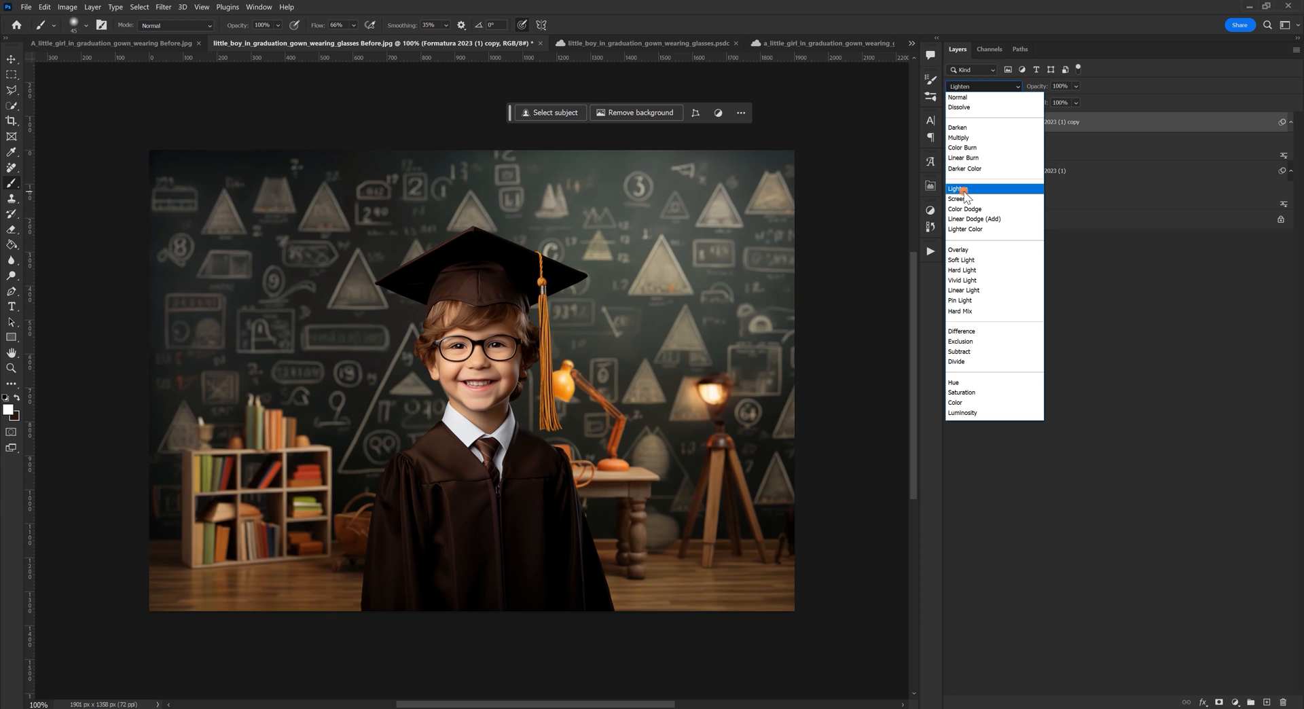
click(960, 189)
click(1080, 87)
drag(1065, 101, 1119, 103)
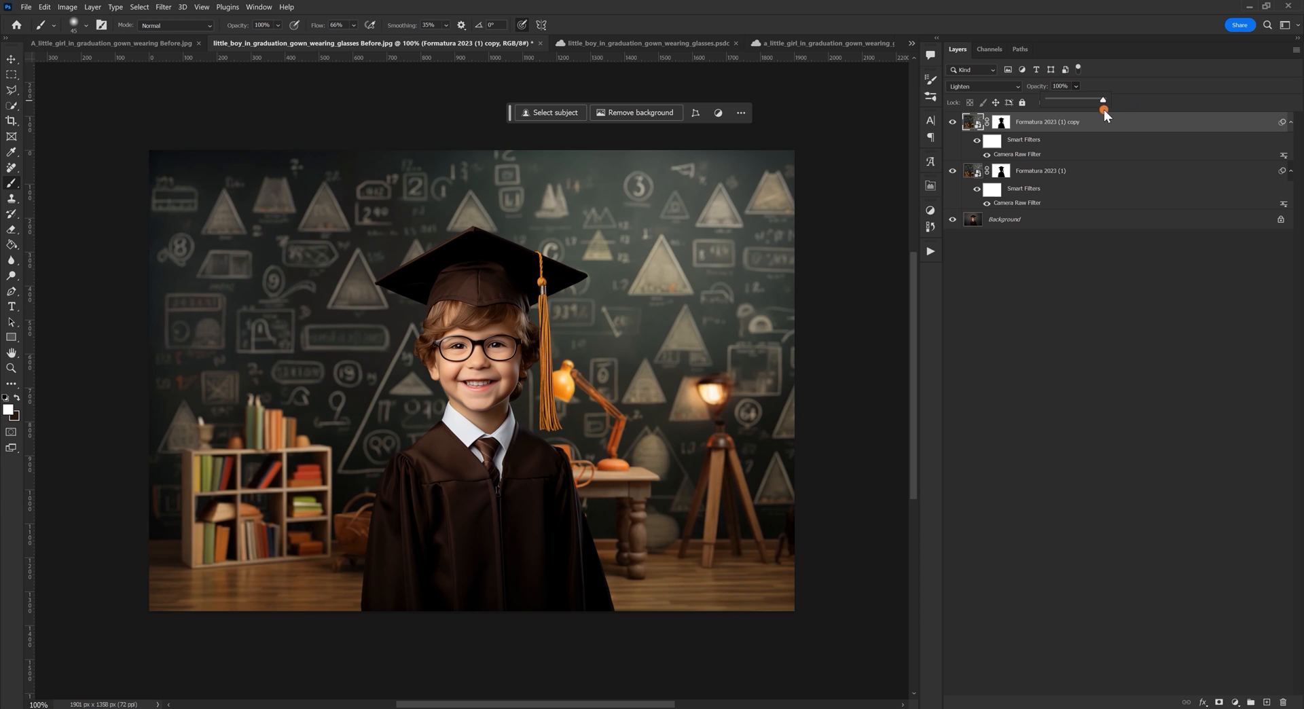
drag(1077, 101, 1085, 107)
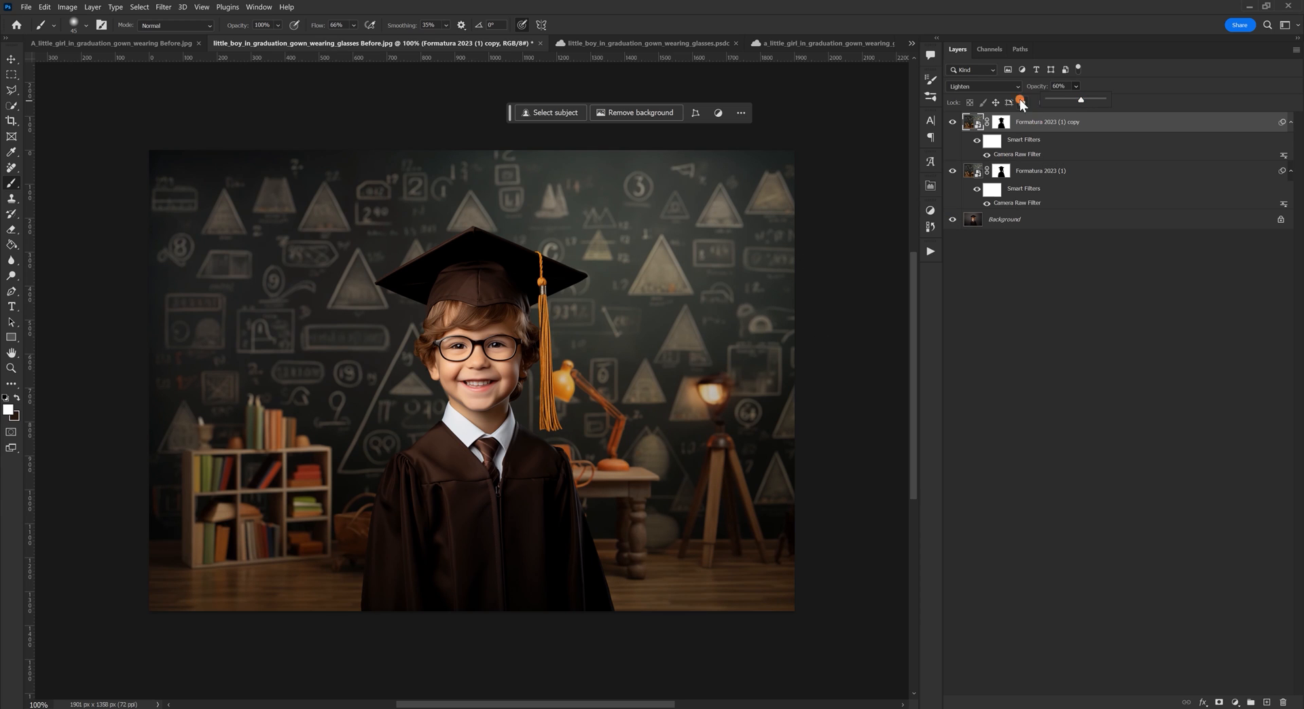
click(984, 87)
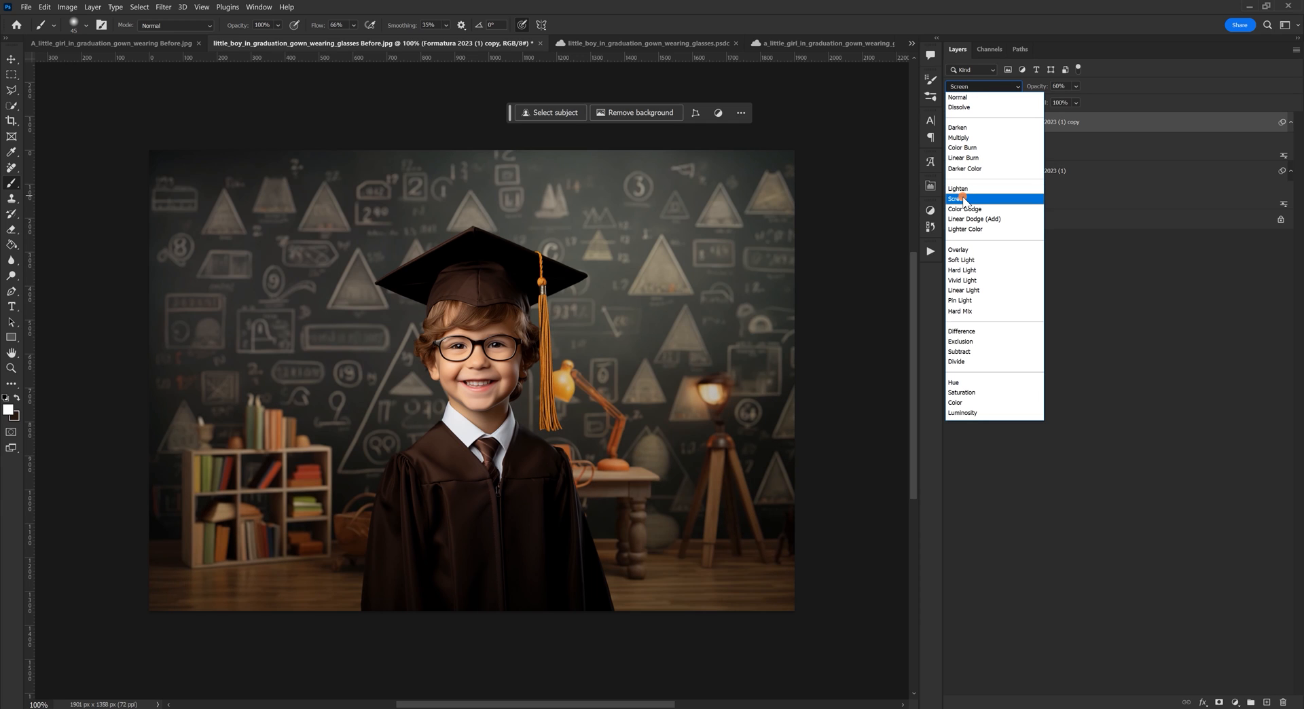
click(964, 199)
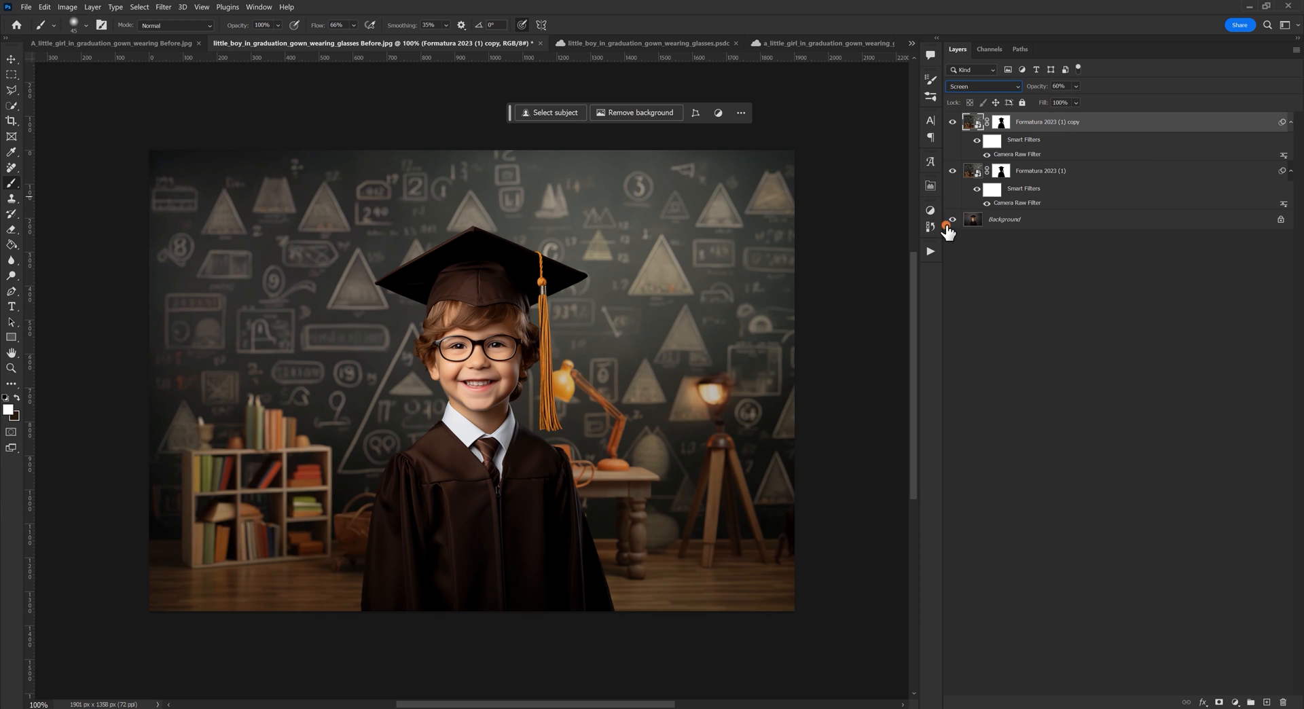
Step: Compare the composite with and without the duplicated classroom layer by toggling that layer's visibility
click(952, 122)
click(952, 122)
click(953, 124)
click(953, 124)
click(953, 124)
click(952, 123)
click(953, 123)
click(953, 124)
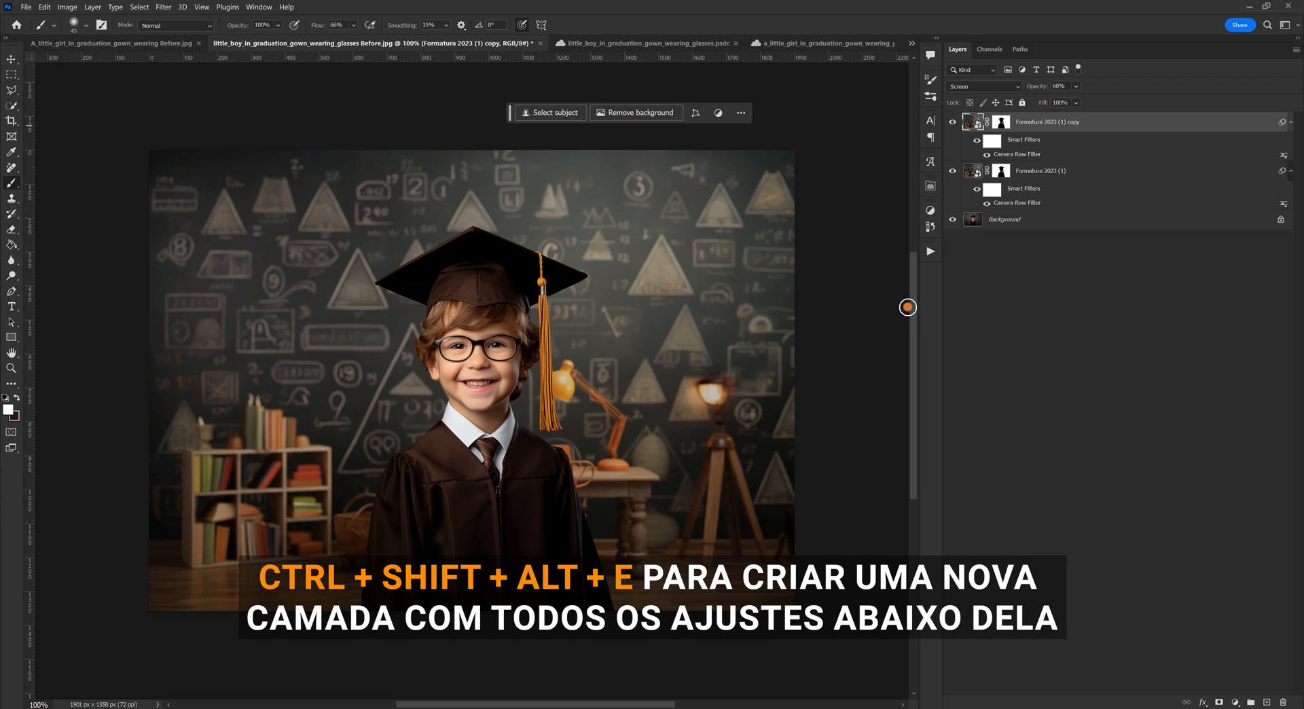
Step: Stamp all visible layers into a new top layer, hide both Formatura layers, and compare the merged layer with the original
key(ctrl+shift+alt+e)
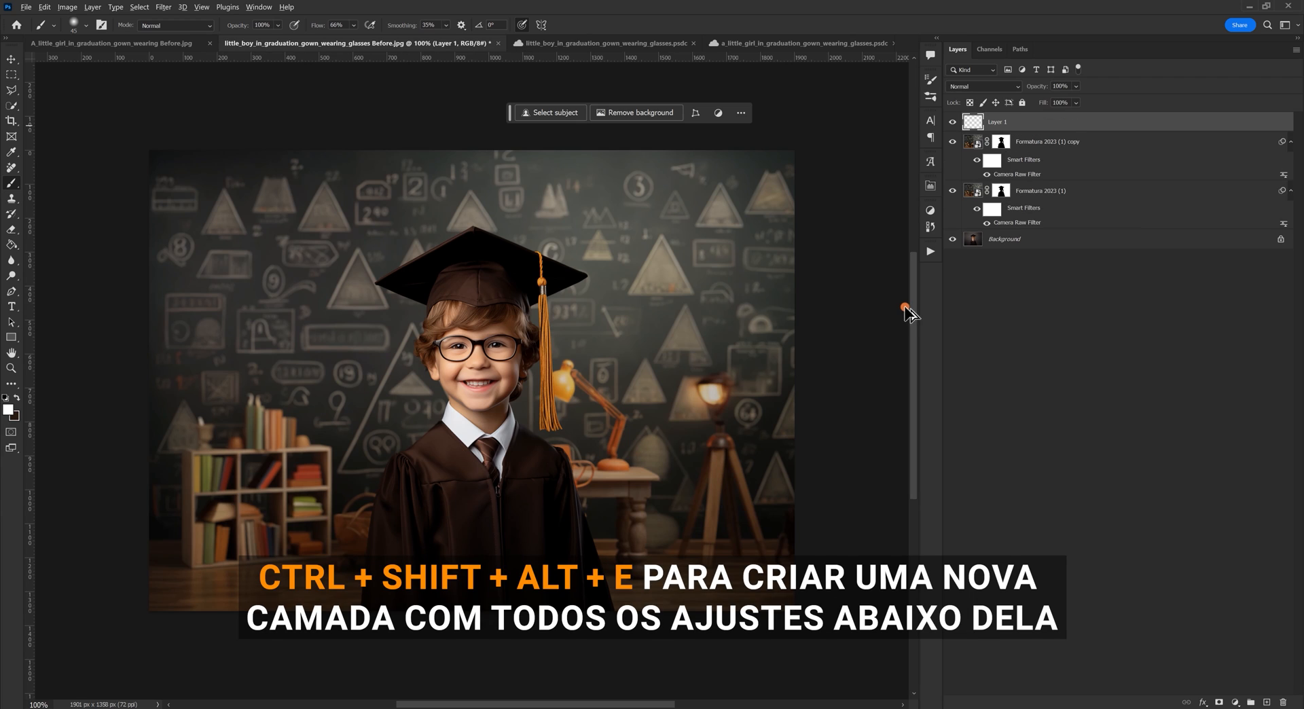
drag(952, 141, 952, 191)
click(952, 122)
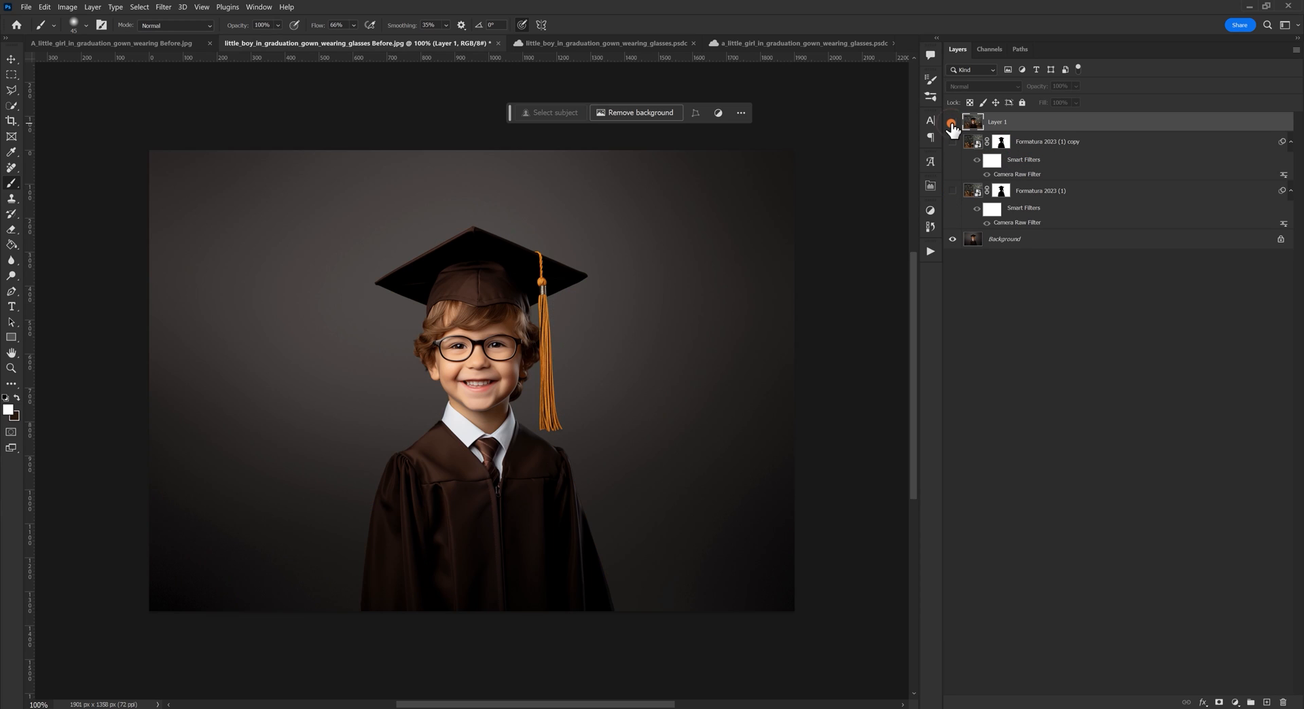
click(952, 122)
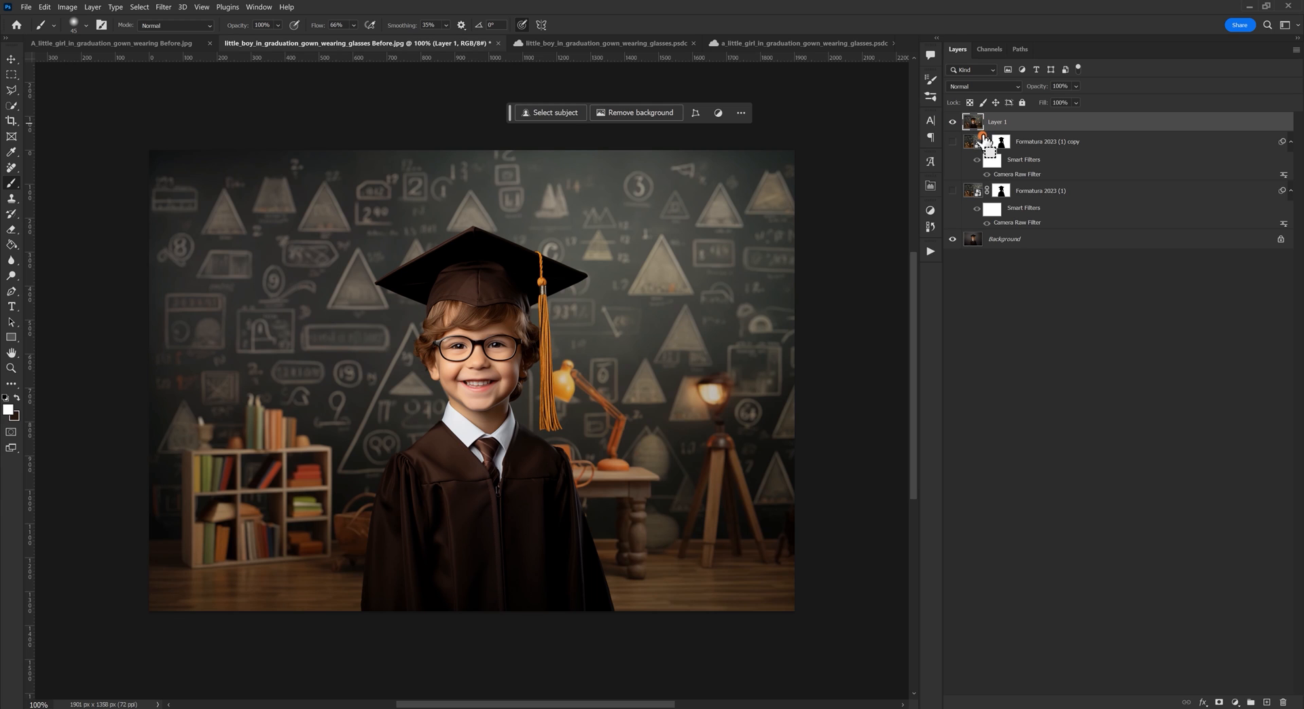
Step: Open the merged layer in Camera Raw, apply the Formandas preset, and compare the before and after views
key(ctrl+shift+a)
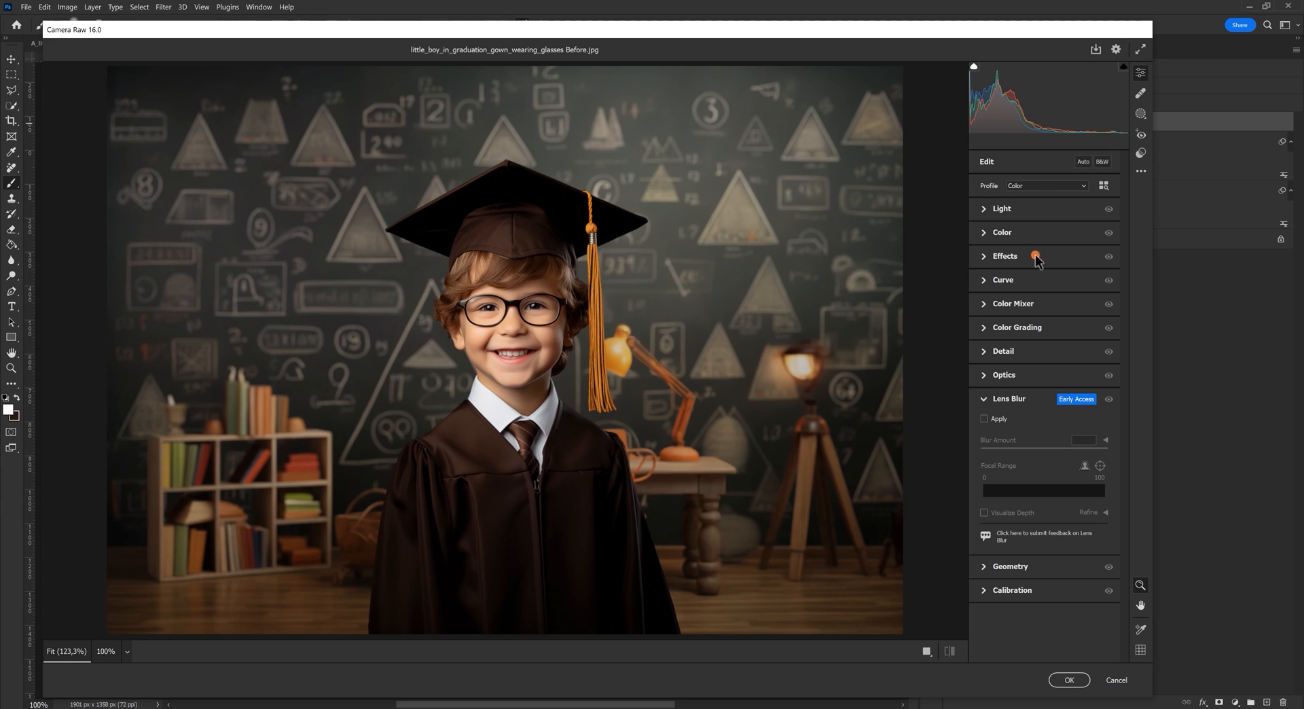
click(1141, 154)
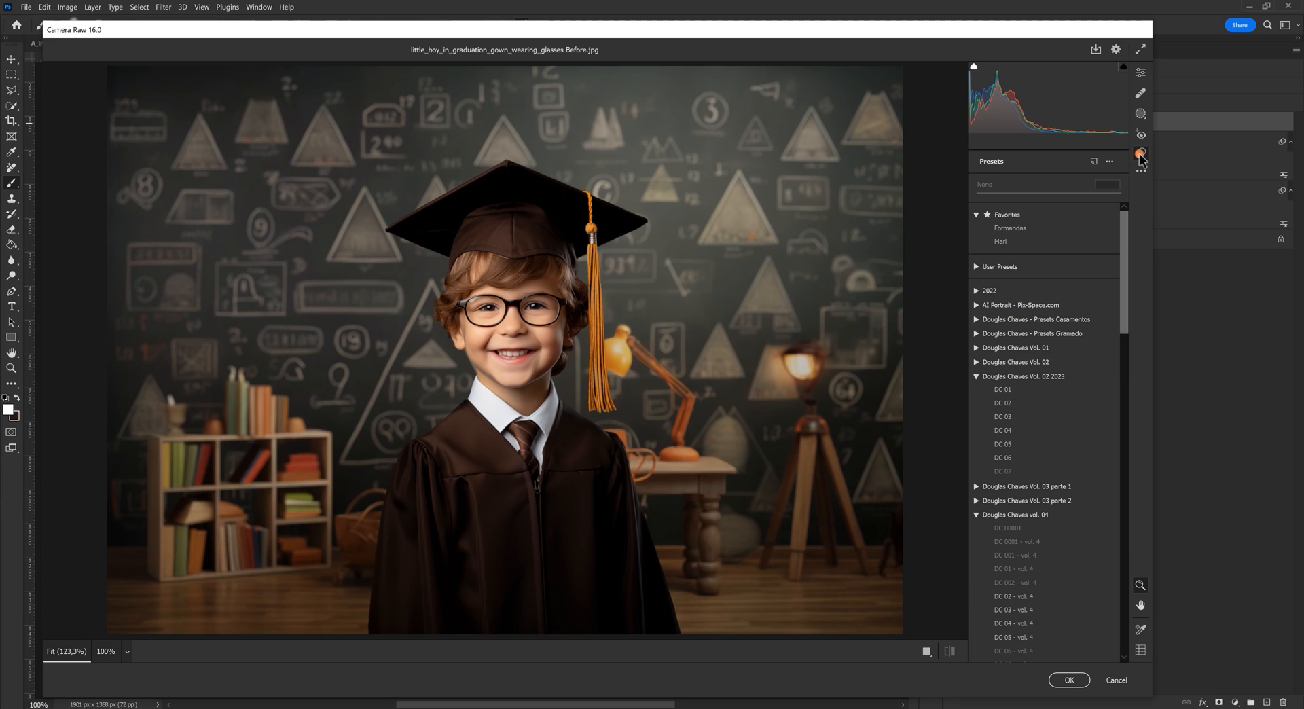
click(1023, 229)
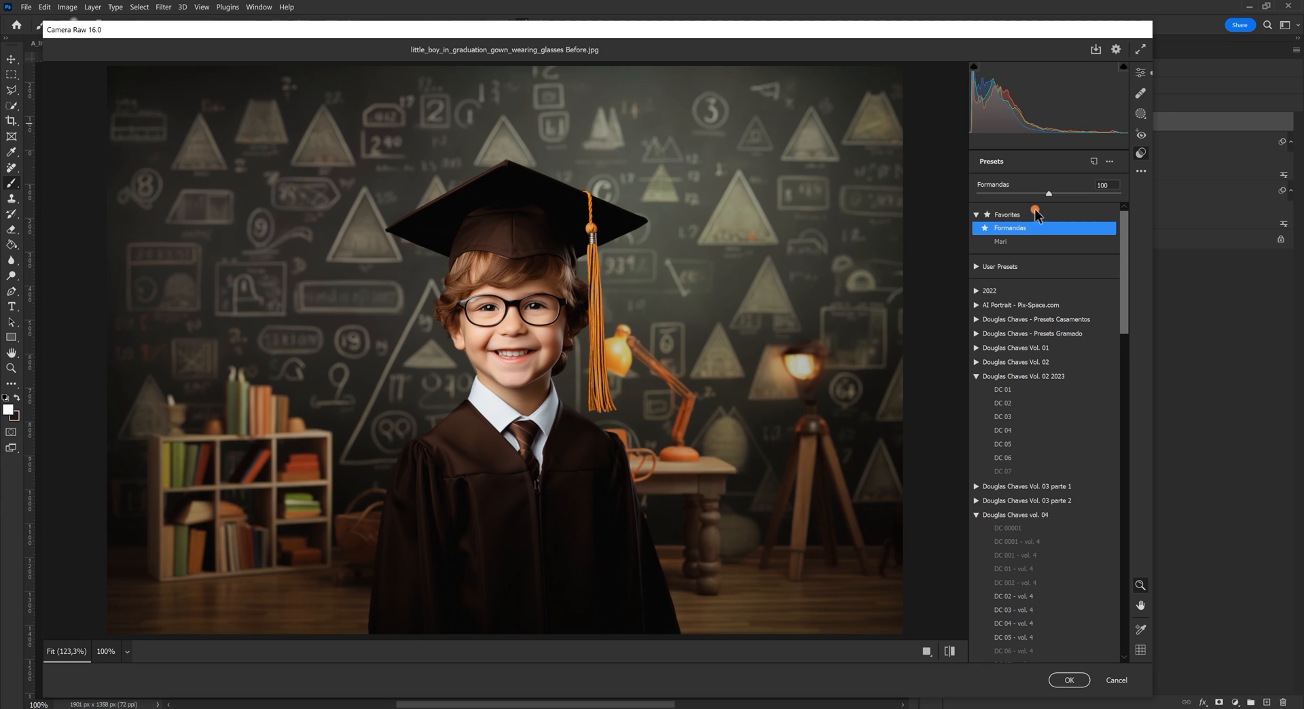
click(949, 652)
click(949, 652)
click(950, 652)
click(949, 650)
Step: In the Color Mixer, set the Yellows hue to -12 and the Greens hue to 0
click(1143, 73)
click(1012, 304)
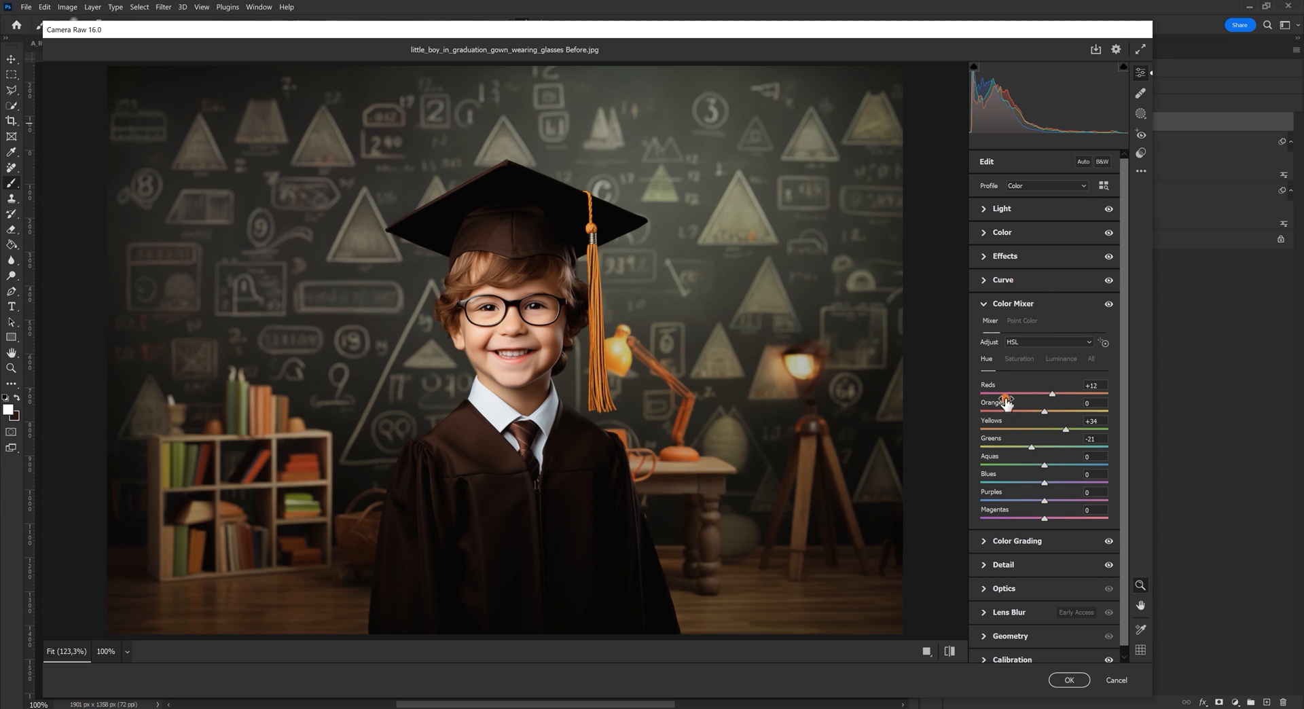
drag(1065, 431, 1119, 431)
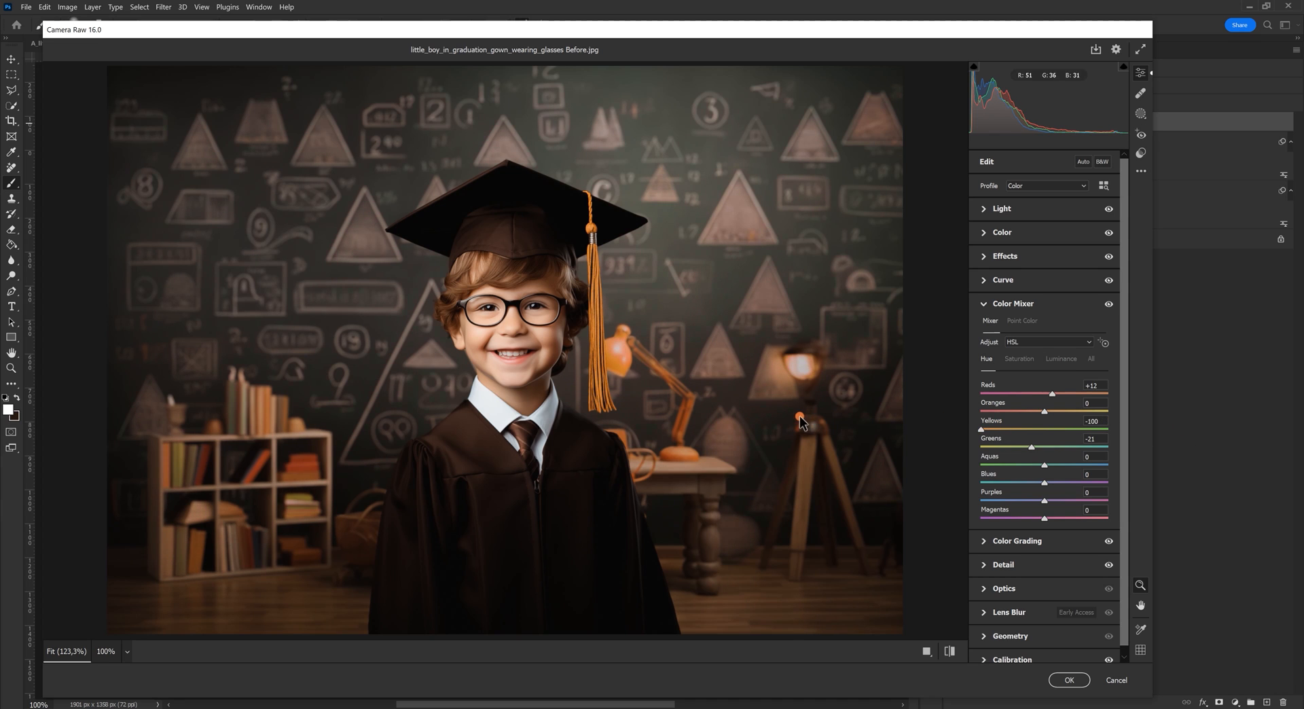
drag(1301, 421, 1045, 436)
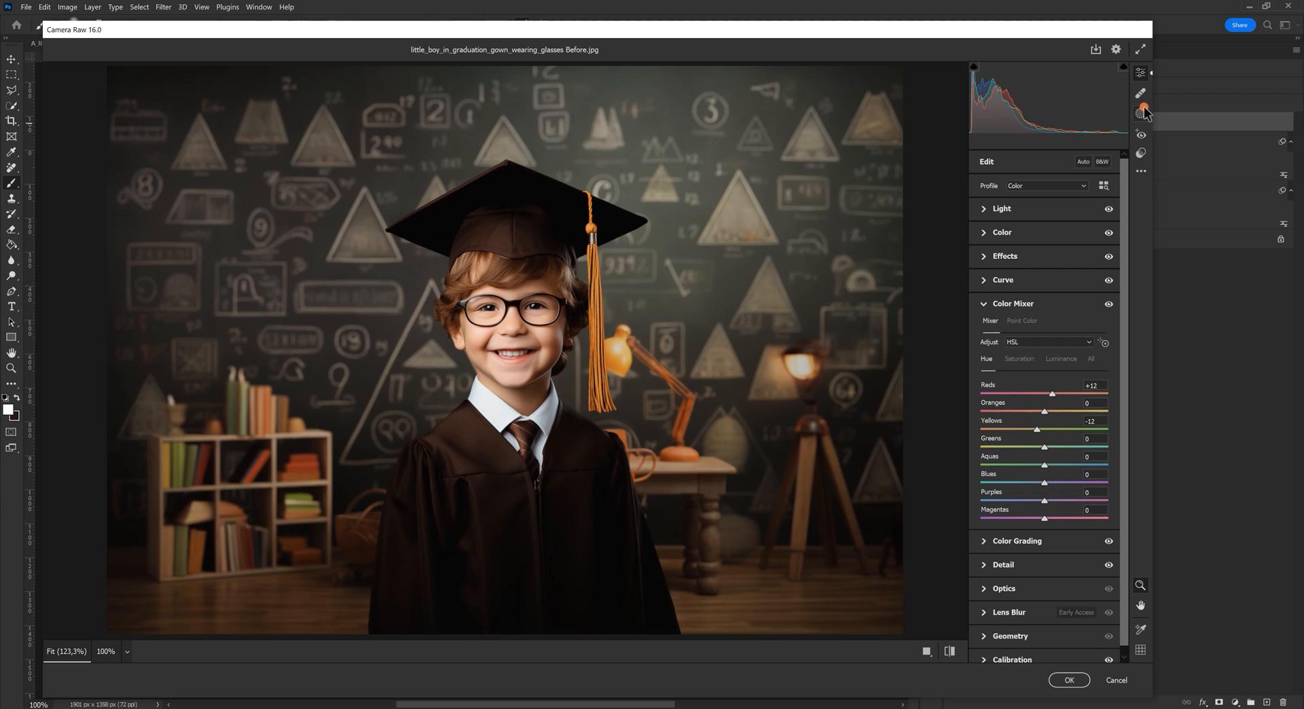
Step: Create a Background mask in Camera Raw and set its Dehaze to +23
click(1140, 115)
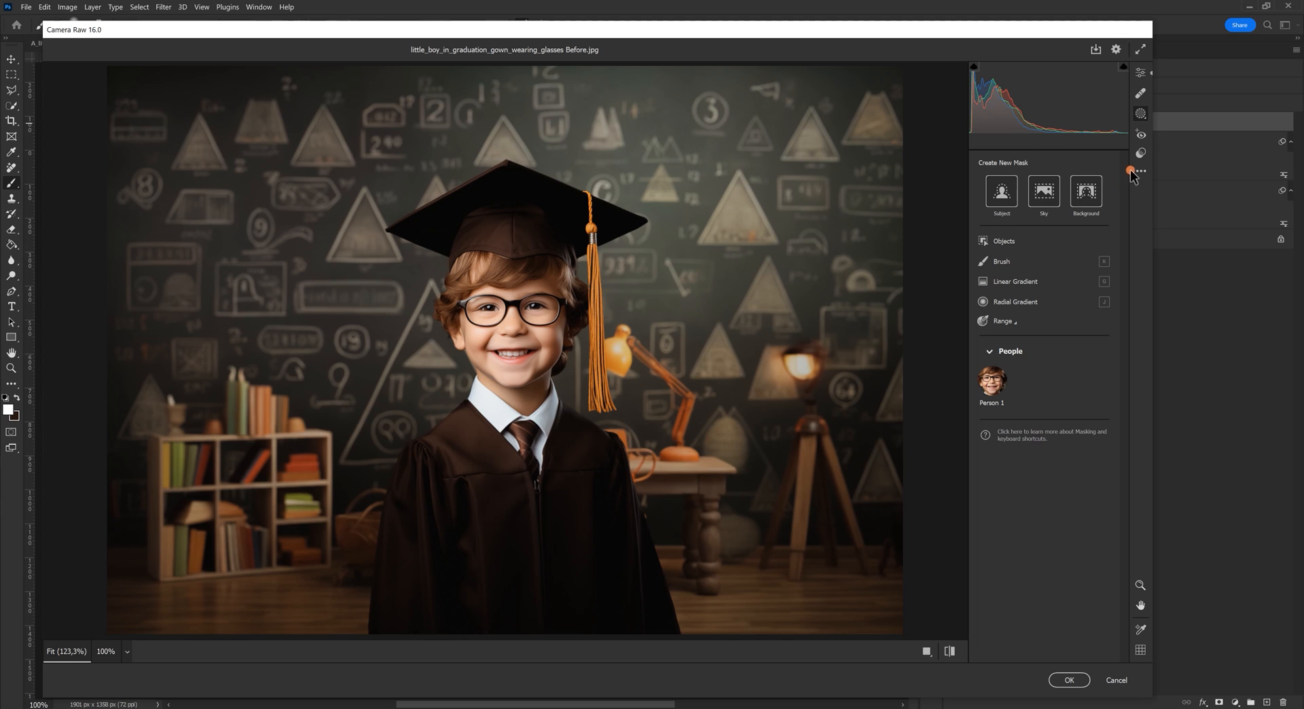
click(1089, 194)
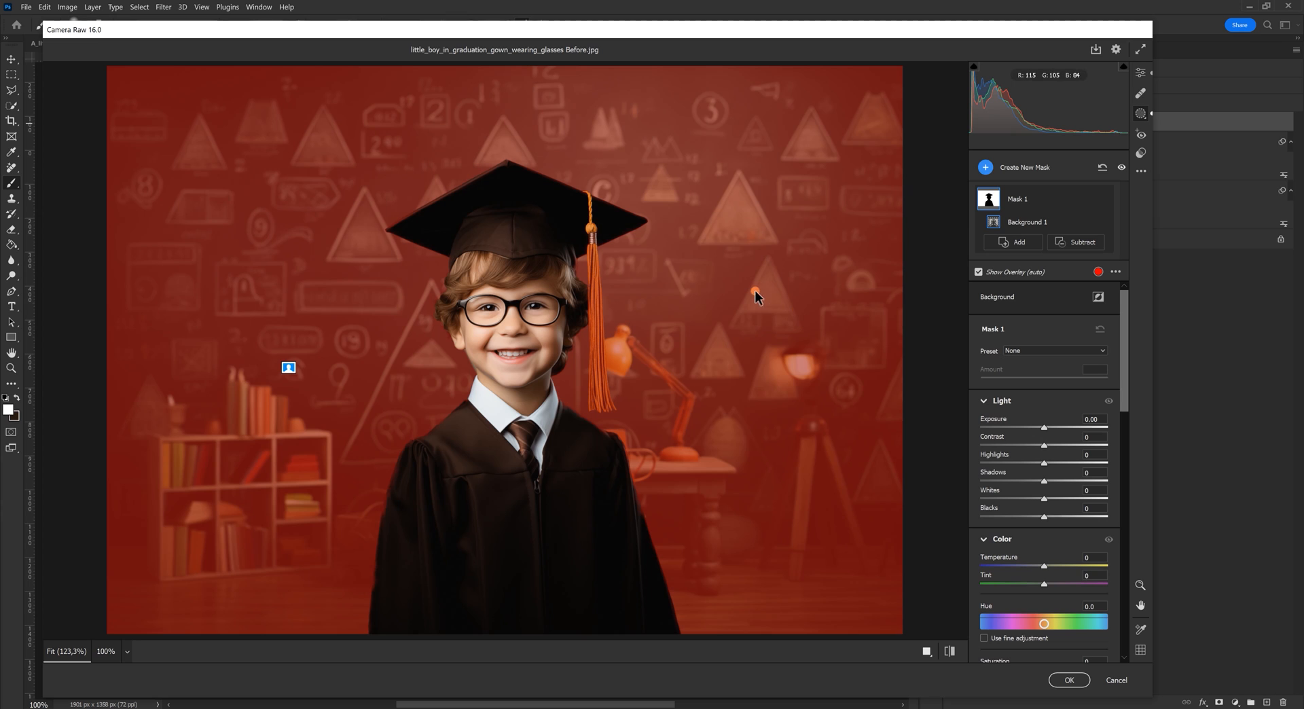
scroll(1020, 411, down, 5)
scroll(1076, 489, down, 5)
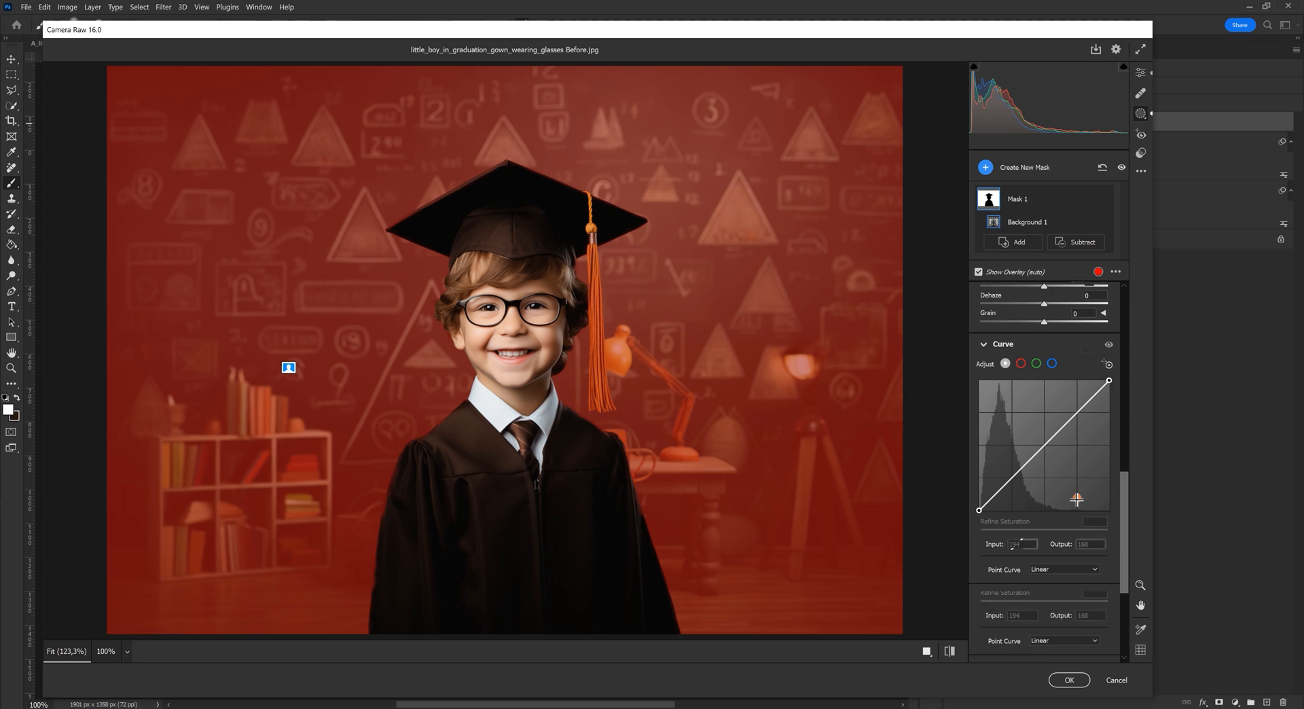
drag(1040, 445, 1061, 446)
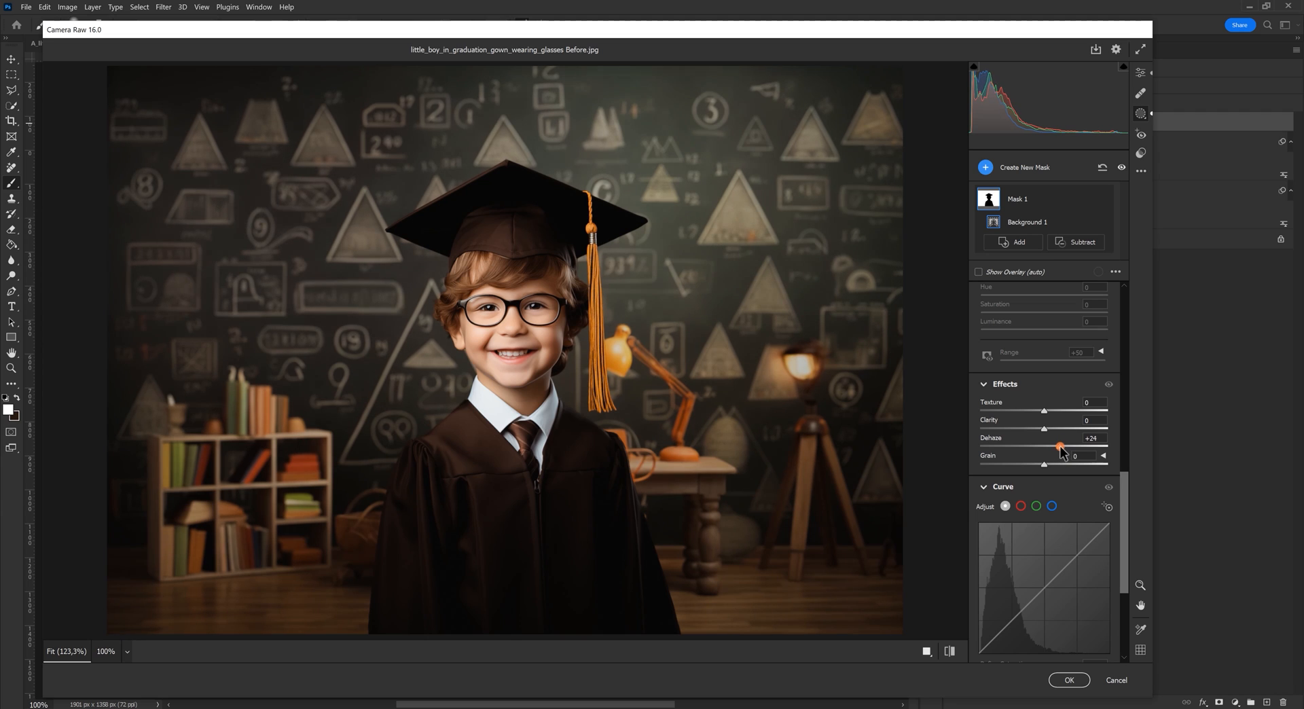
drag(1060, 446, 1059, 446)
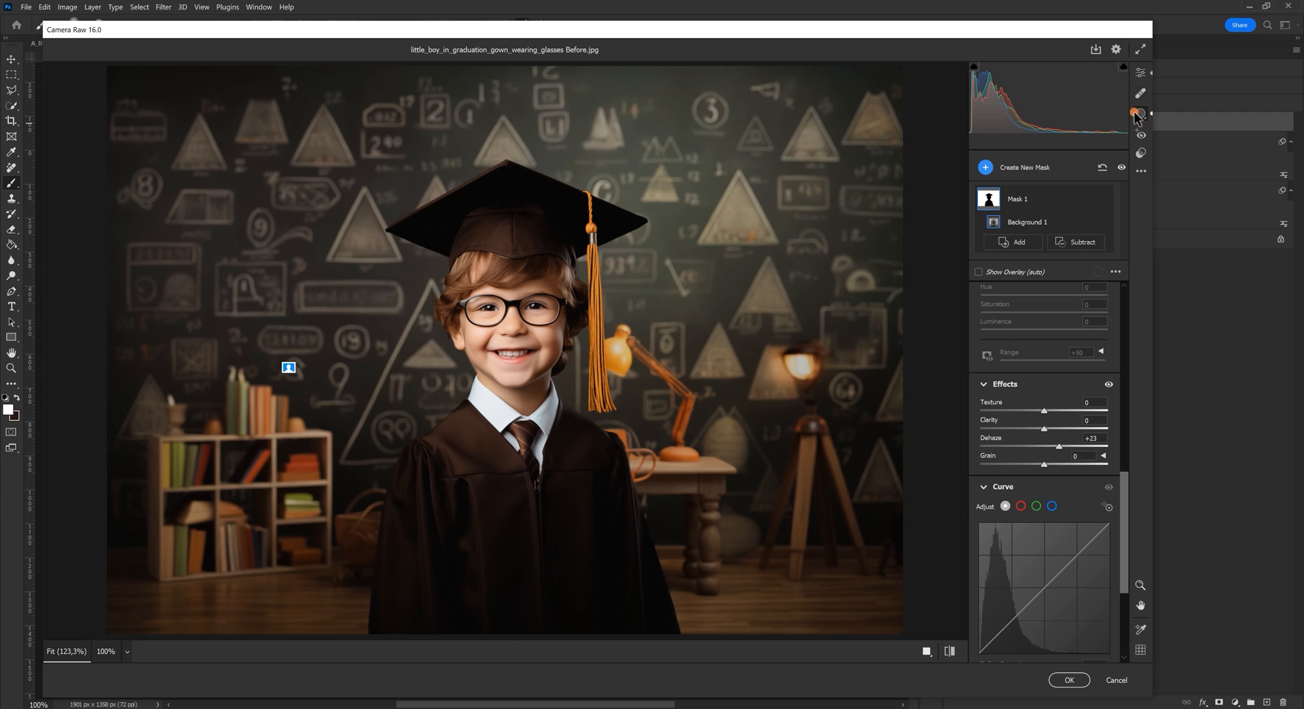
Step: Set the overall Exposure to +0.20 in the Light adjustments and apply the Camera Raw edits to the merged layer
click(1141, 72)
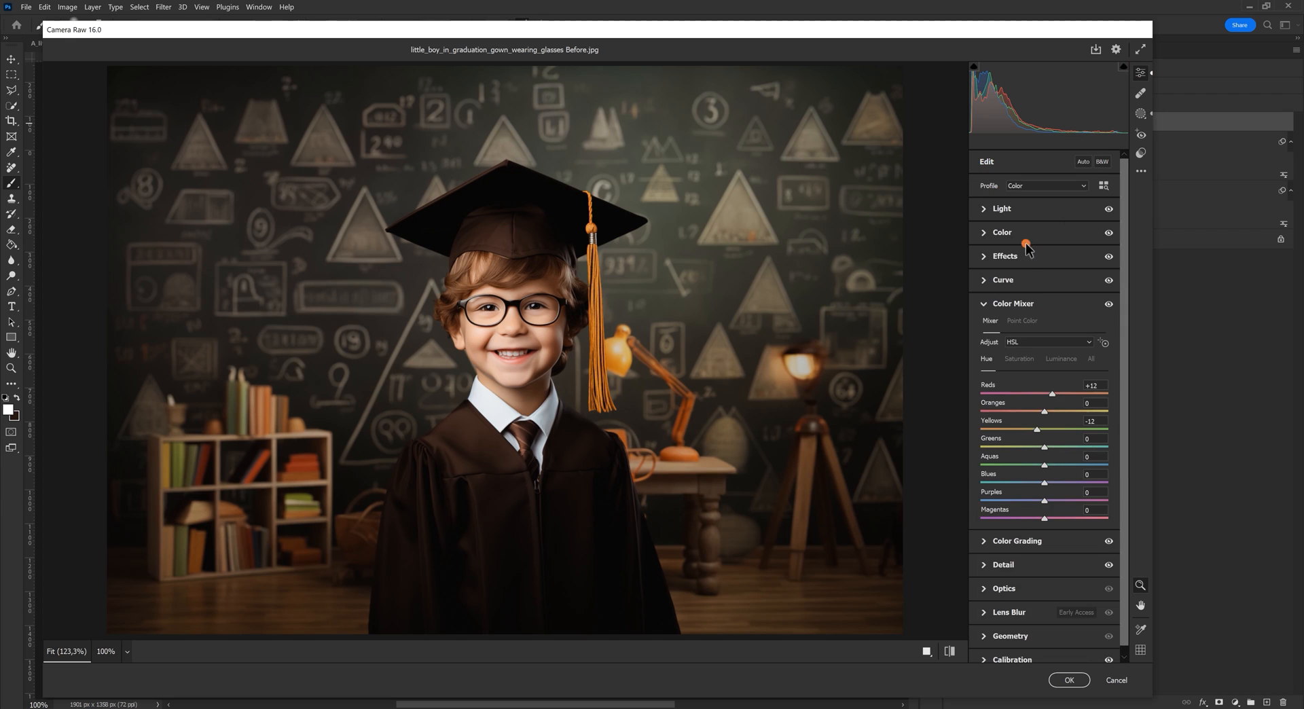
click(1008, 210)
drag(1047, 237, 1046, 237)
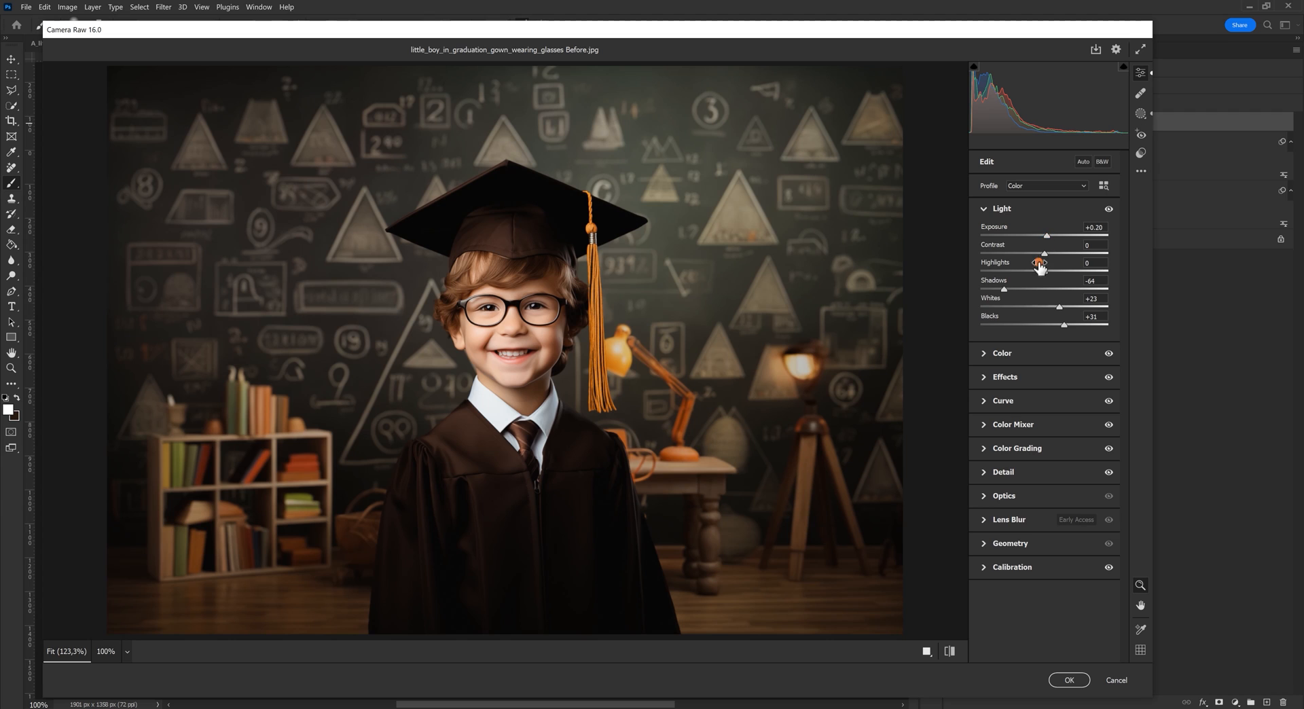
click(1060, 309)
click(1069, 681)
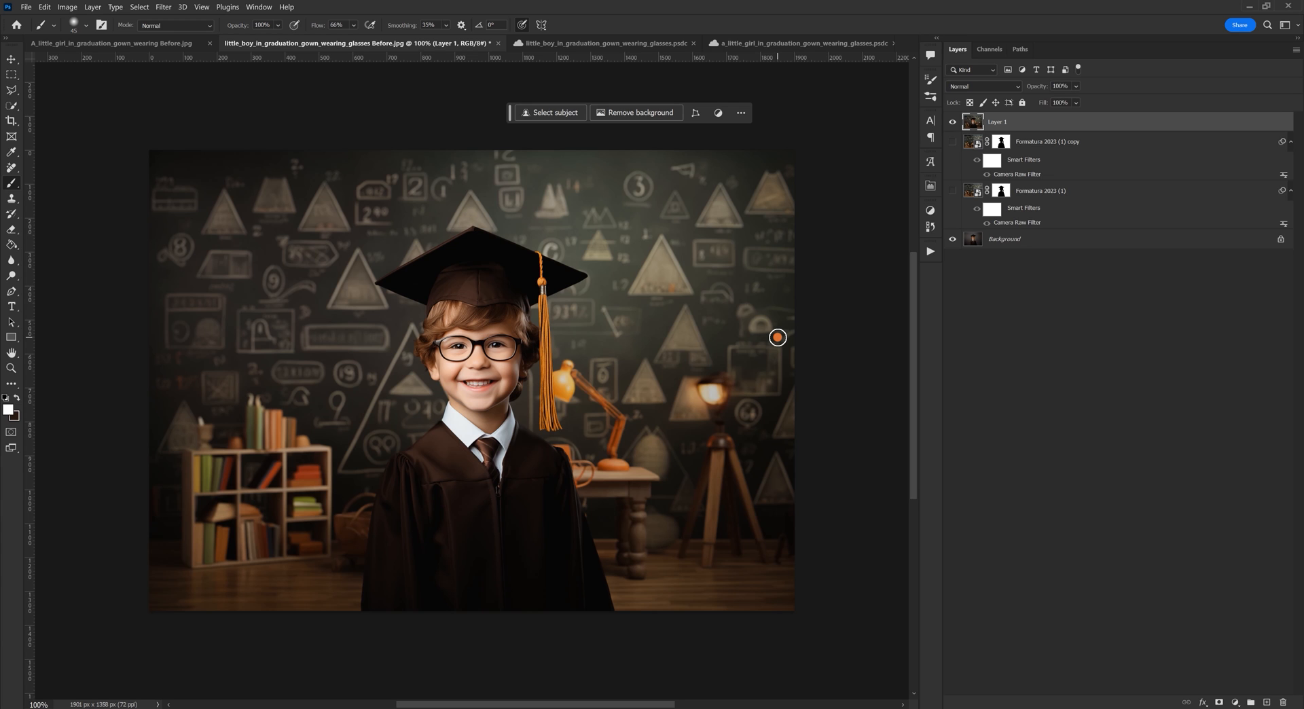
Step: Outline the edge of the boy's curly hair, from below the cap down to the ear, with a Lasso selection
key(z)
drag(443, 348, 458, 341)
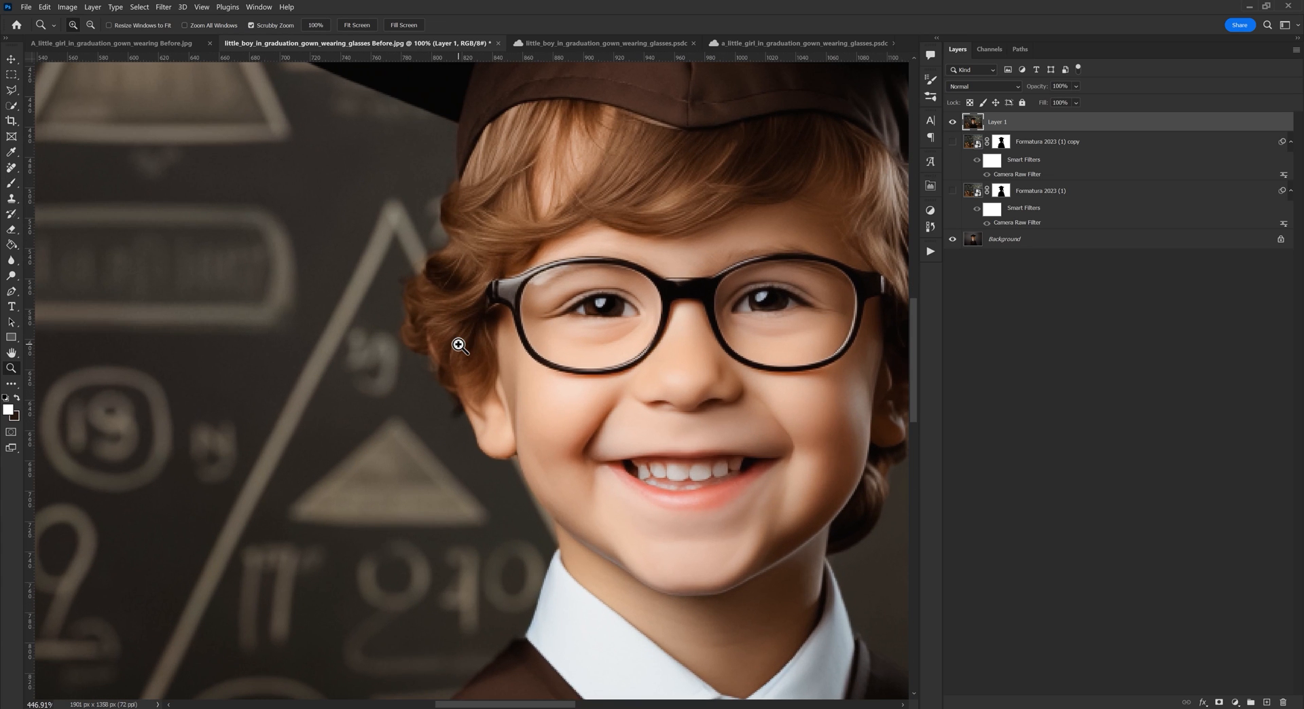
key(b)
scroll(494, 589, up, 2)
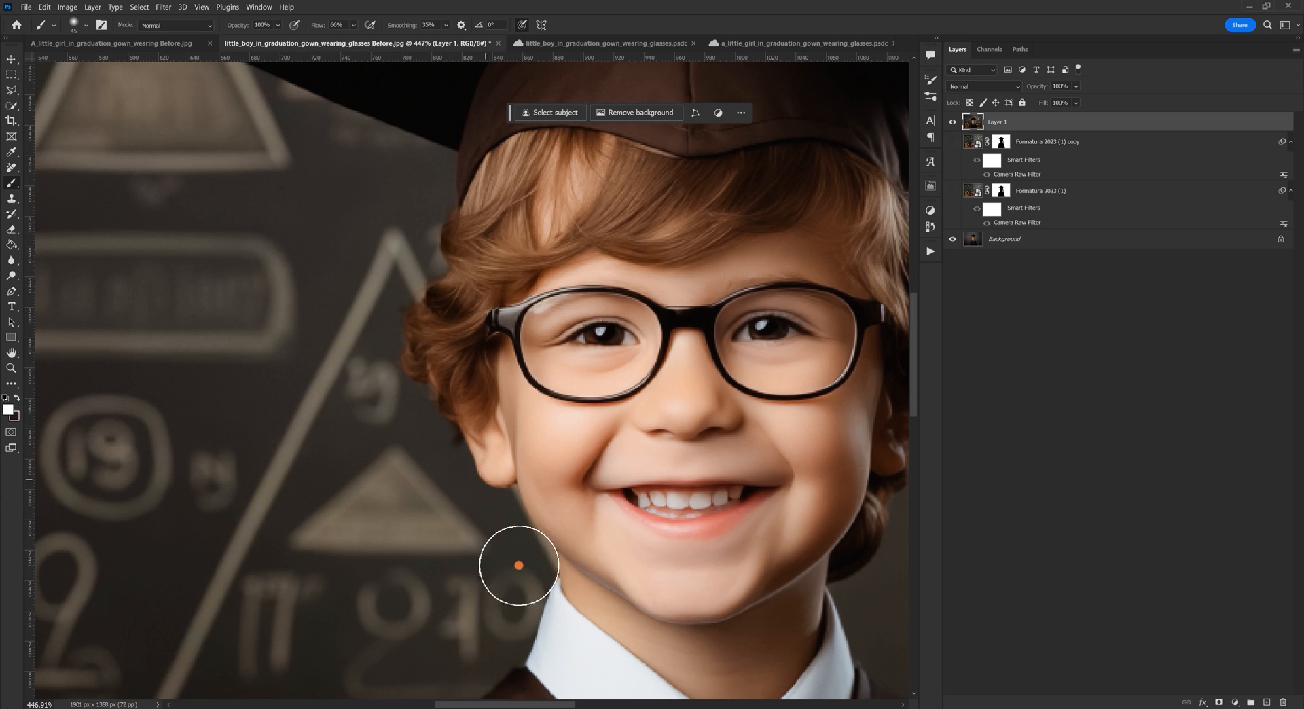
scroll(416, 293, up, 4)
scroll(453, 272, up, 10)
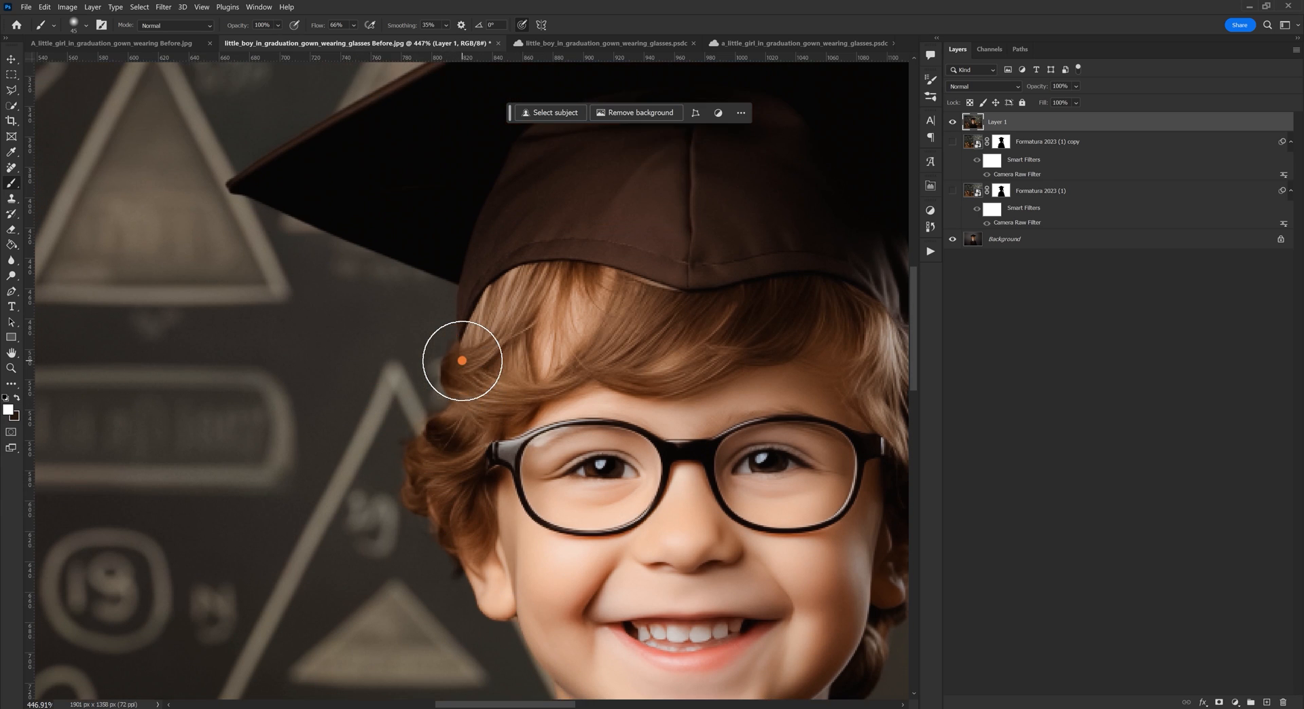
scroll(473, 392, down, 5)
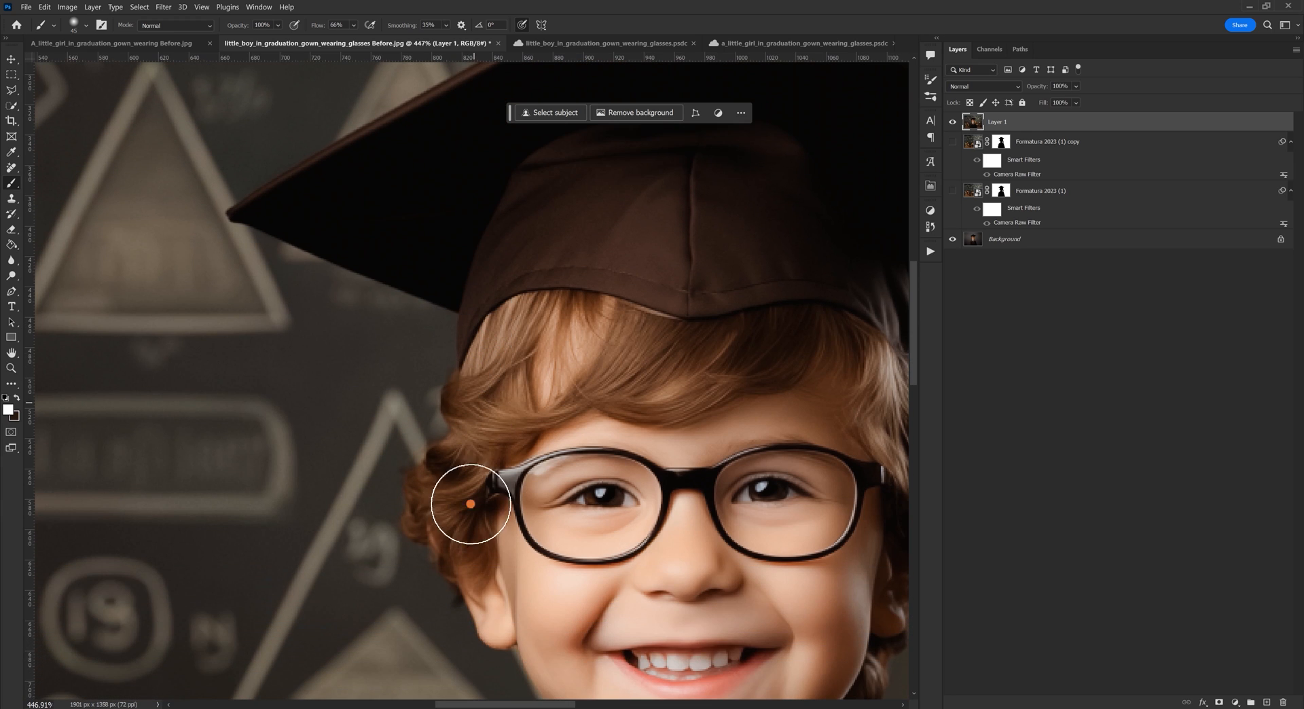
click(12, 90)
click(41, 89)
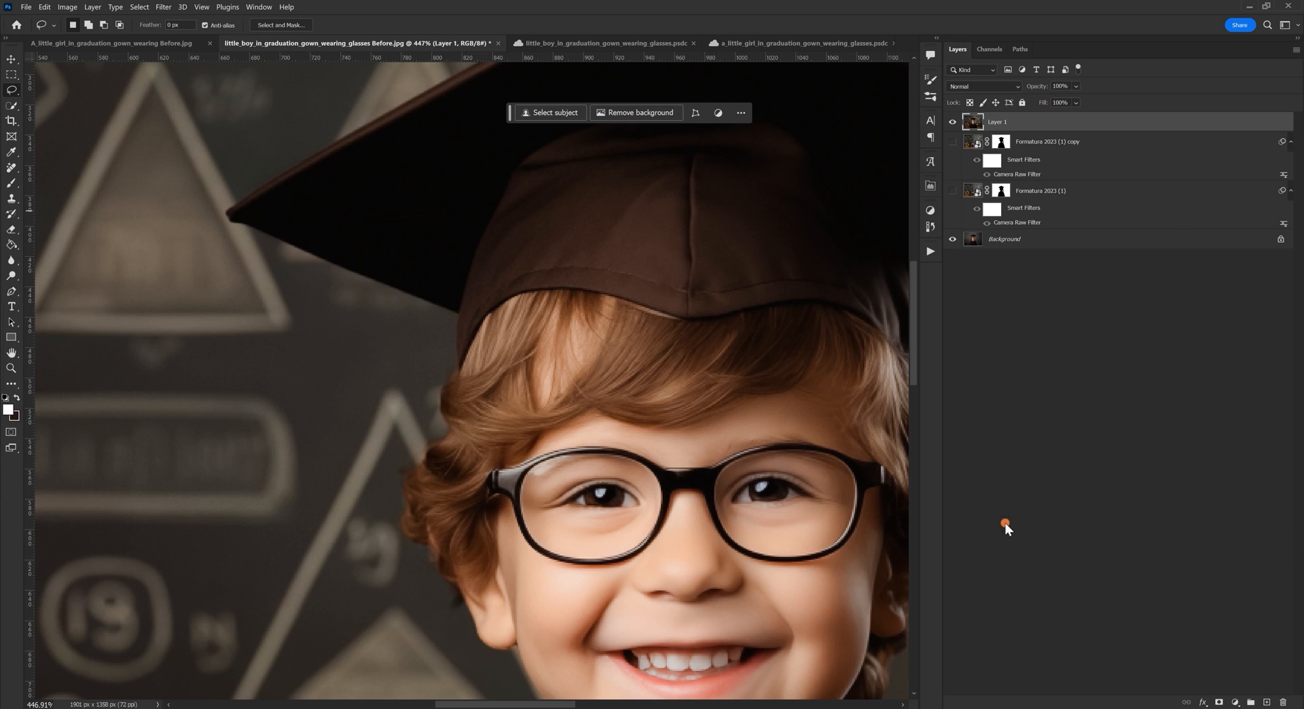
mouse_move(446, 346)
mouse_down()
mouse_move(460, 380)
mouse_move(453, 437)
mouse_move(421, 486)
mouse_move(460, 621)
mouse_move(390, 519)
mouse_up()
drag(435, 338, 436, 338)
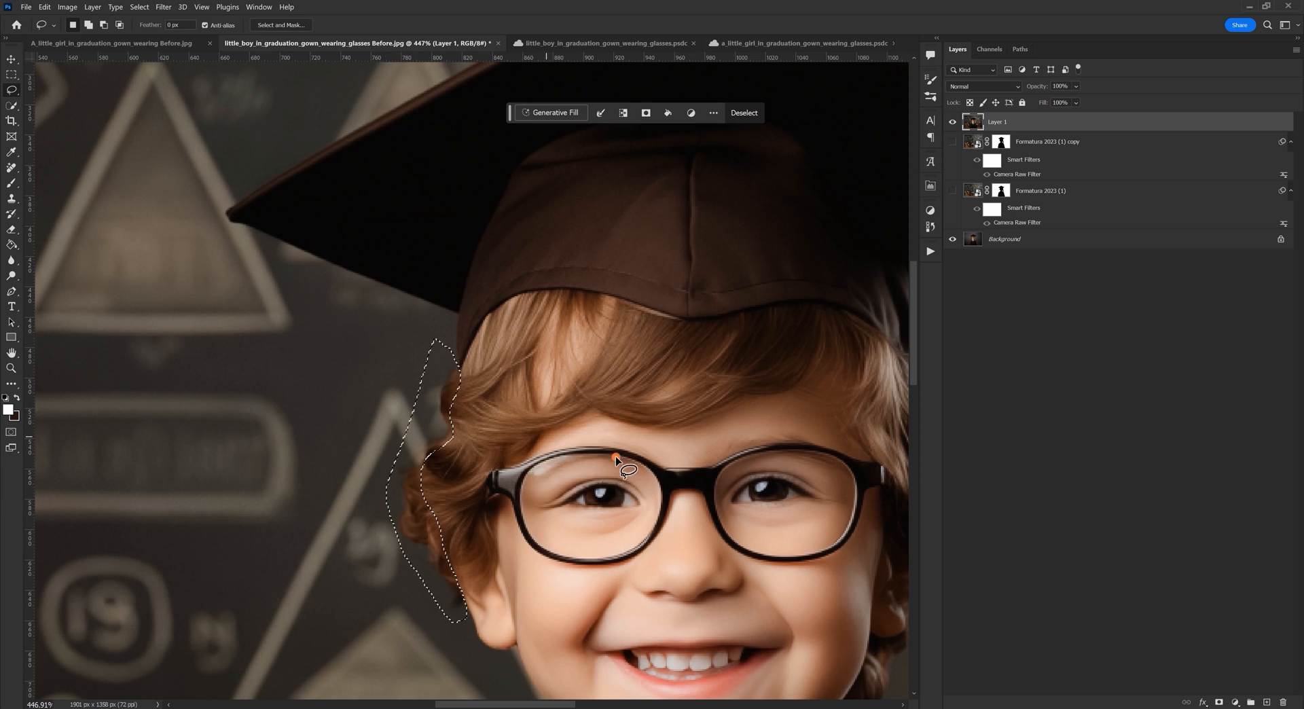
Step: Run Generative Fill on the selected hair edge with the prompt "hair"
scroll(735, 477, down, 3)
scroll(859, 324, up, 1)
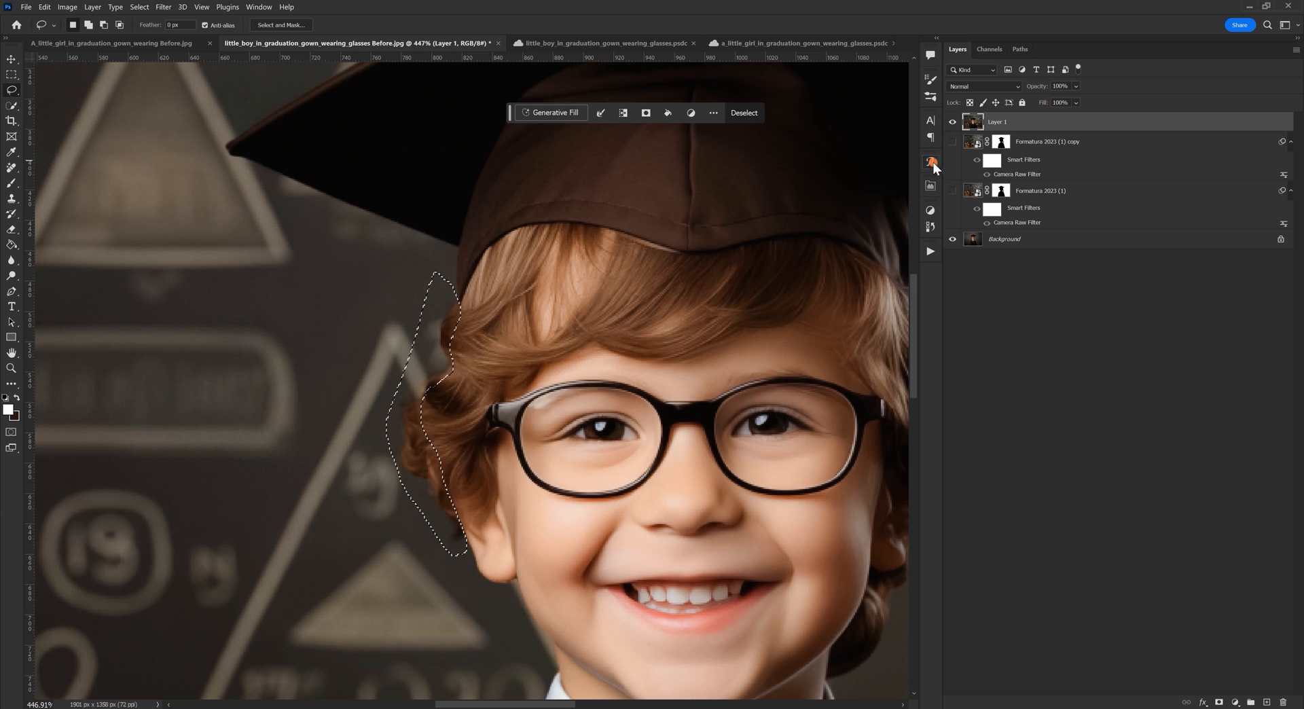
click(537, 113)
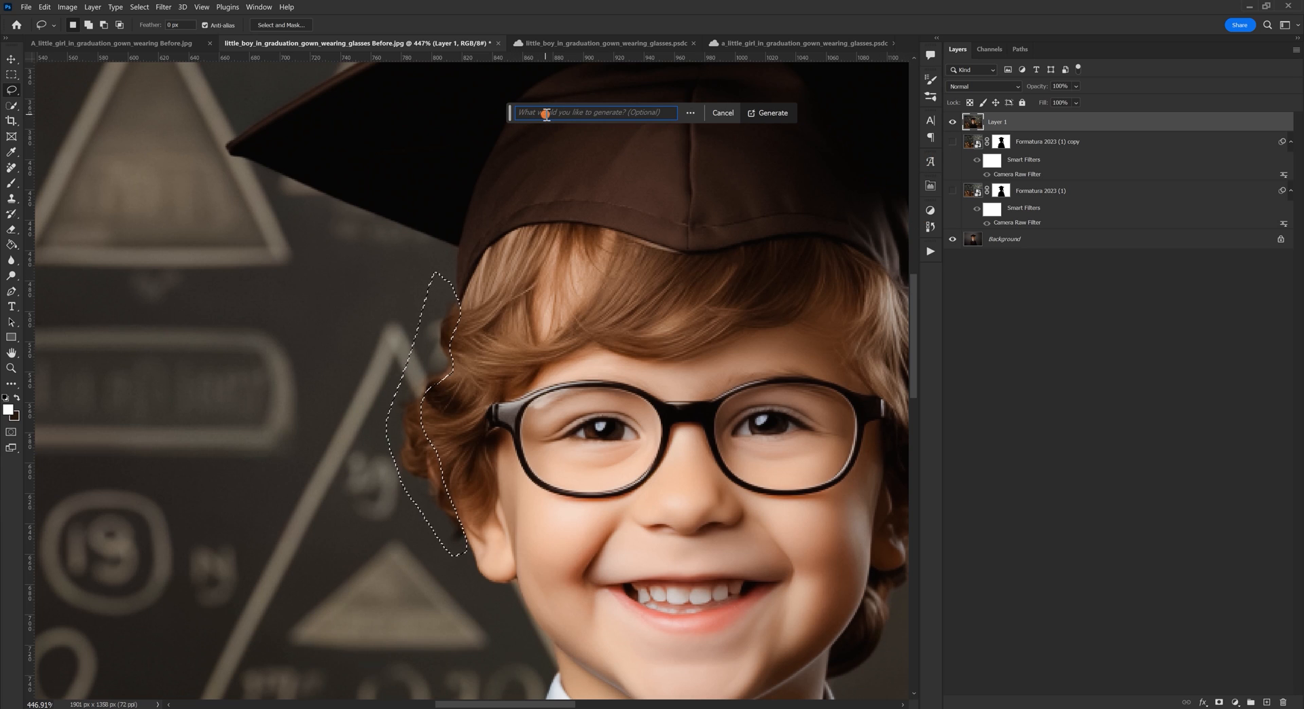
text(hair)
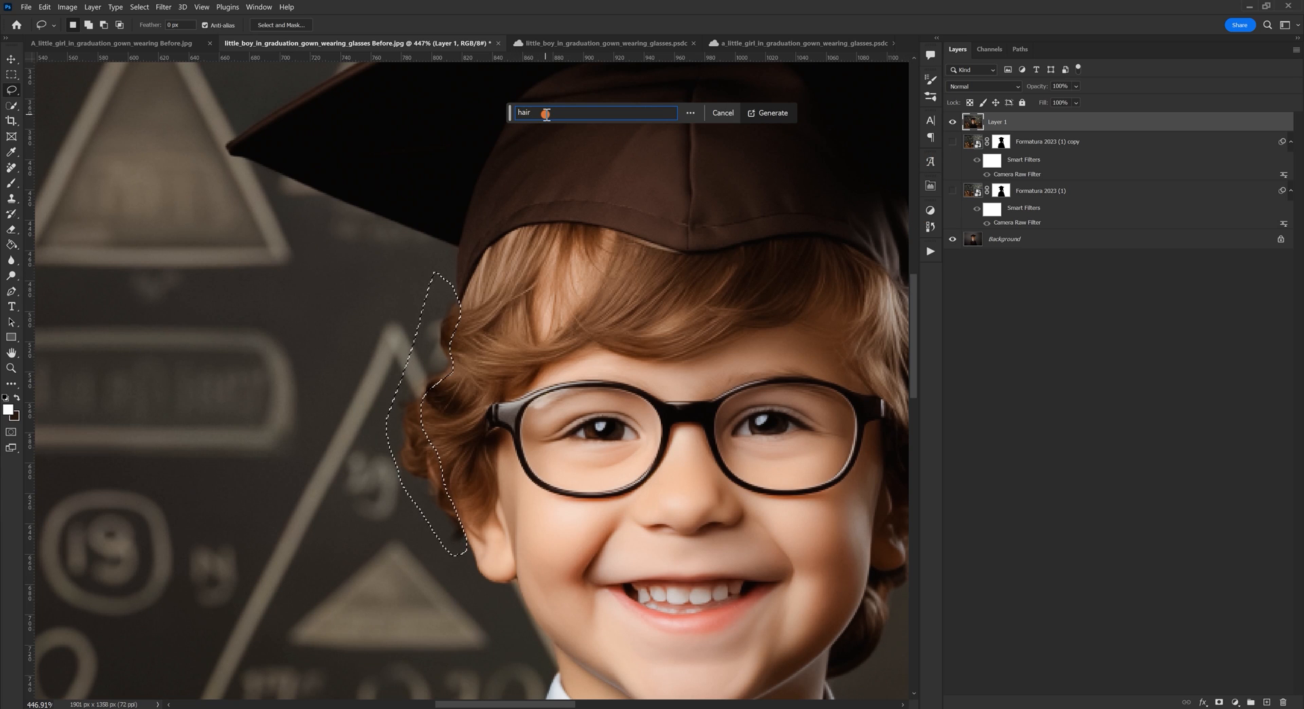
key(Return)
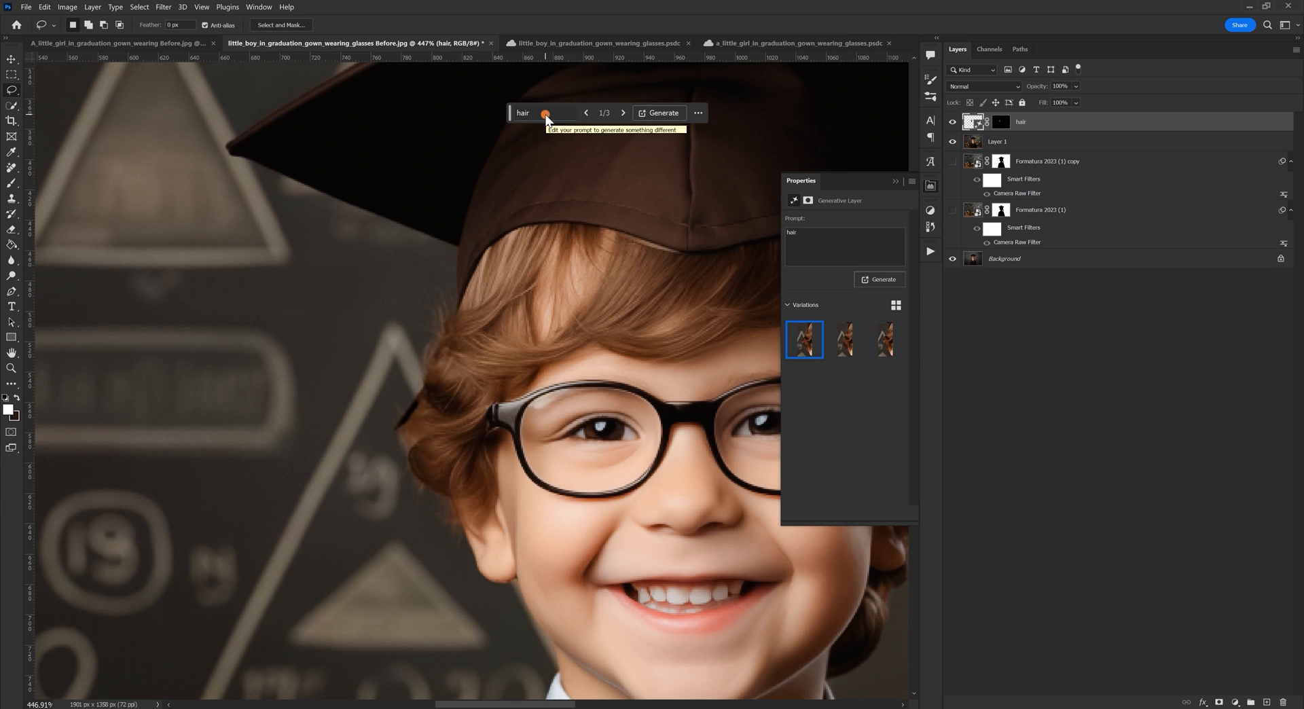
Step: Preview the second and third generated hair variations, delete the generated layer, and view the image at 100%
click(853, 350)
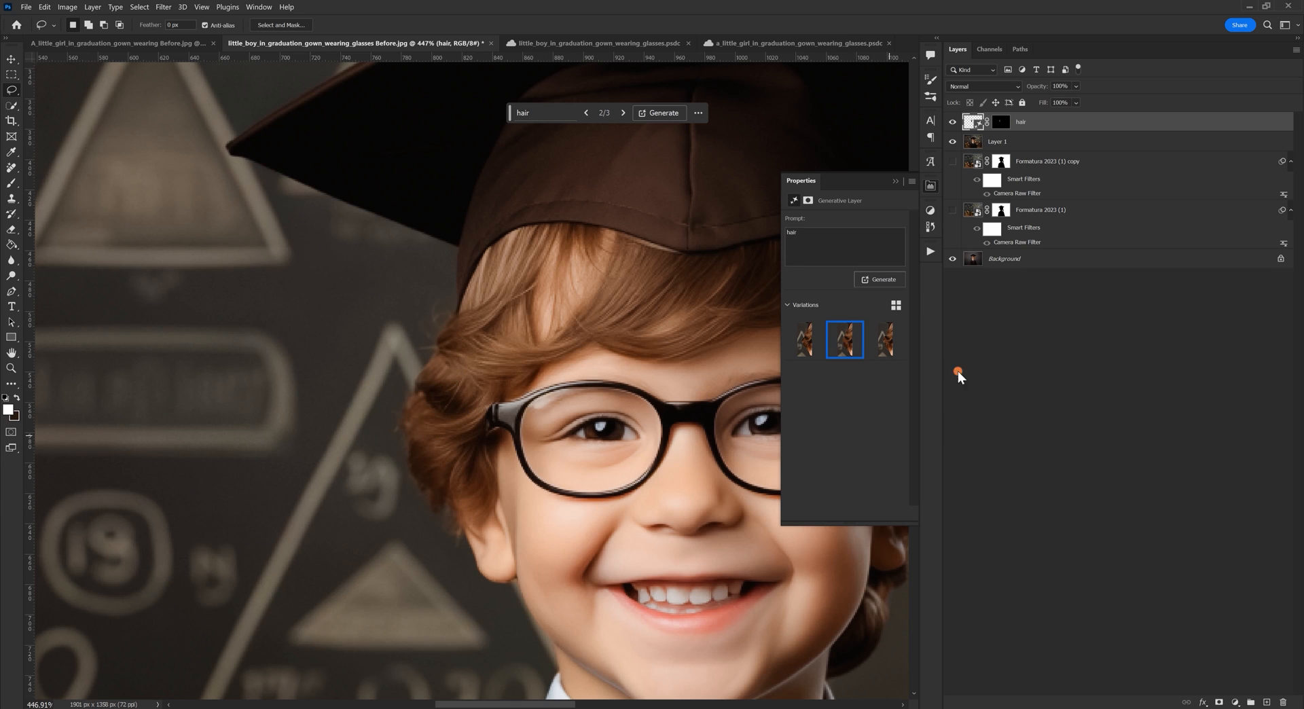
click(886, 341)
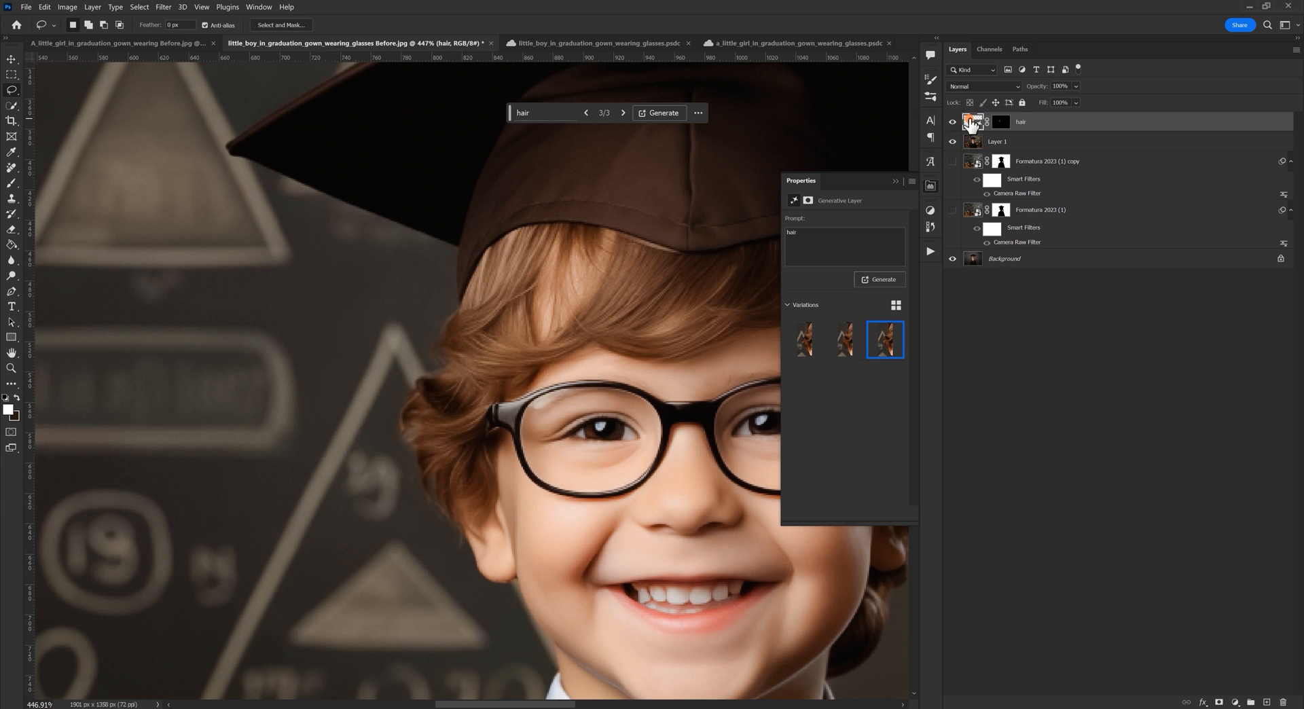
key(Delete)
key(ctrl+1)
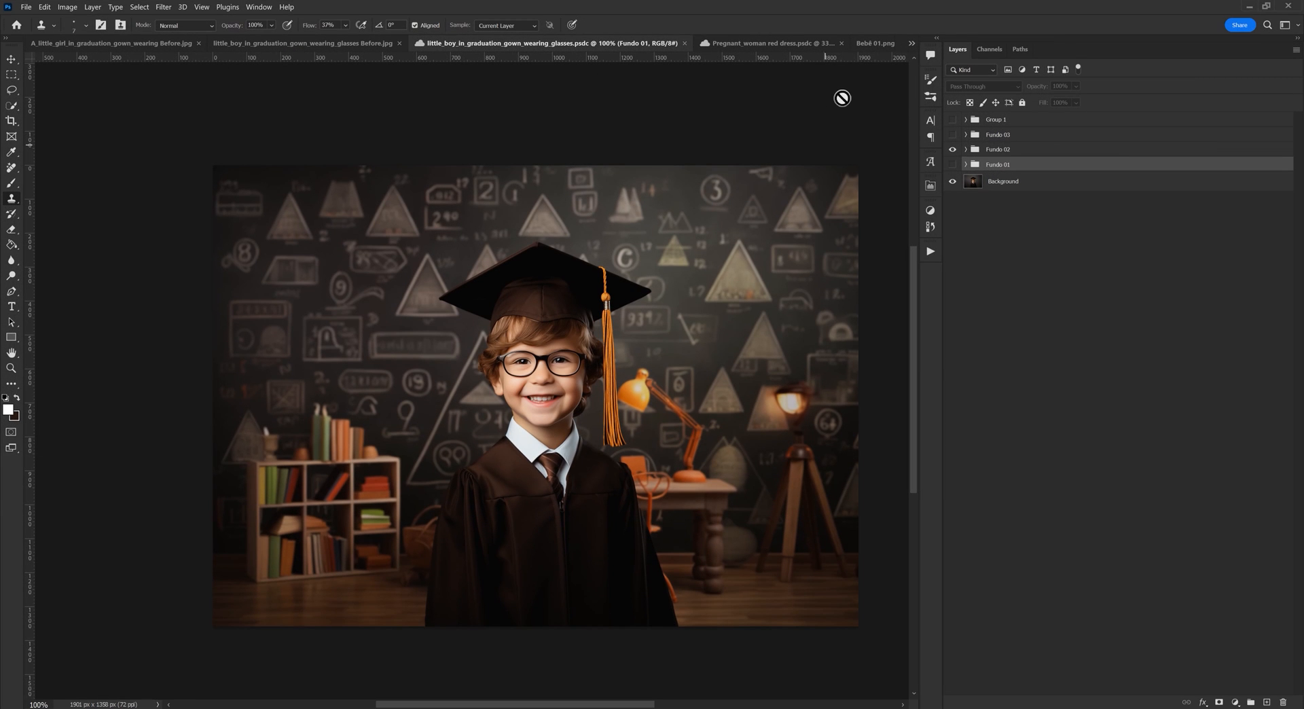
Step: In Bebê 01.png, place the snowy pine-forest Christmas backdrop from folder 1, scaled to about 51.77% to cover the canvas
click(875, 46)
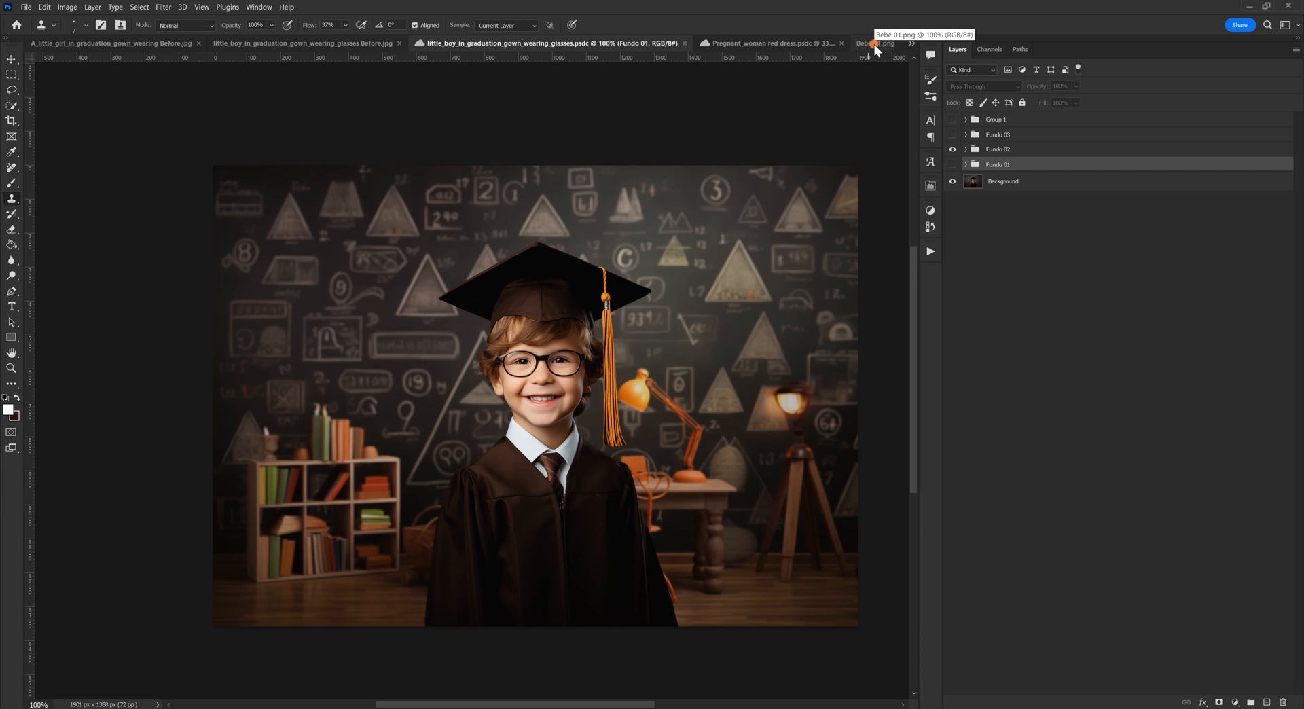
click(875, 45)
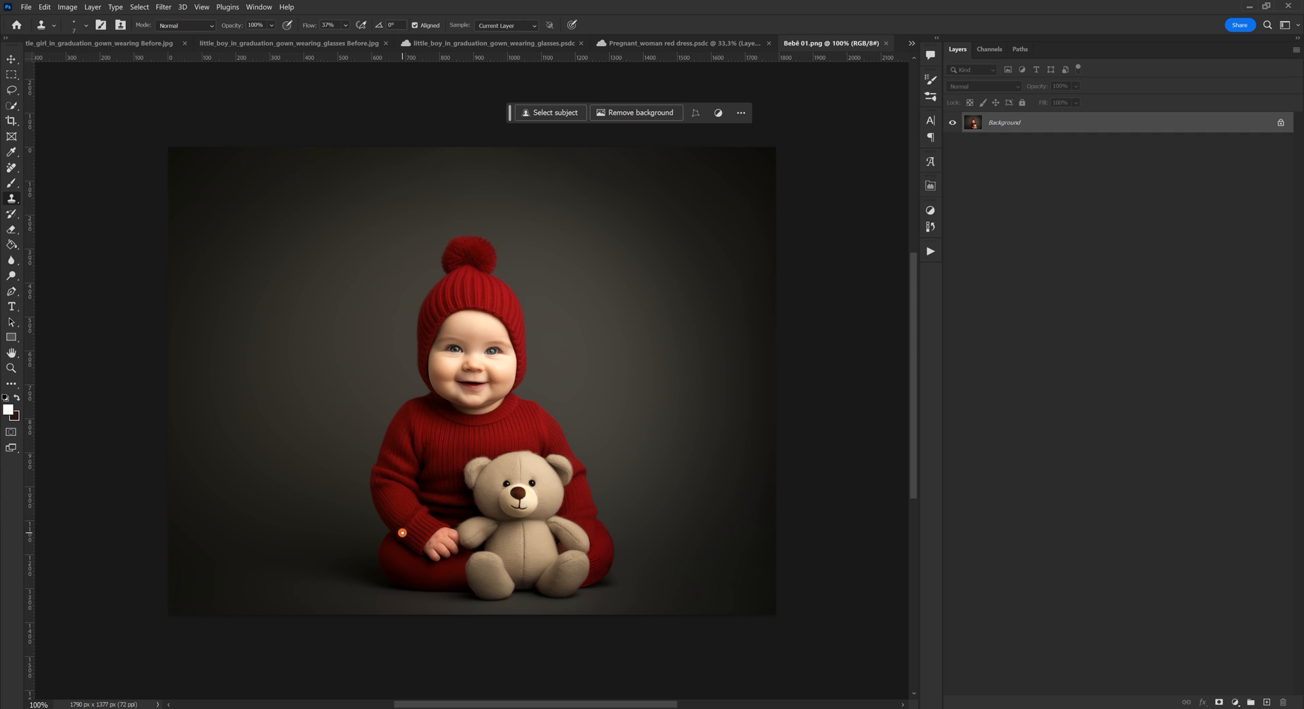
mouse_move(132, 708)
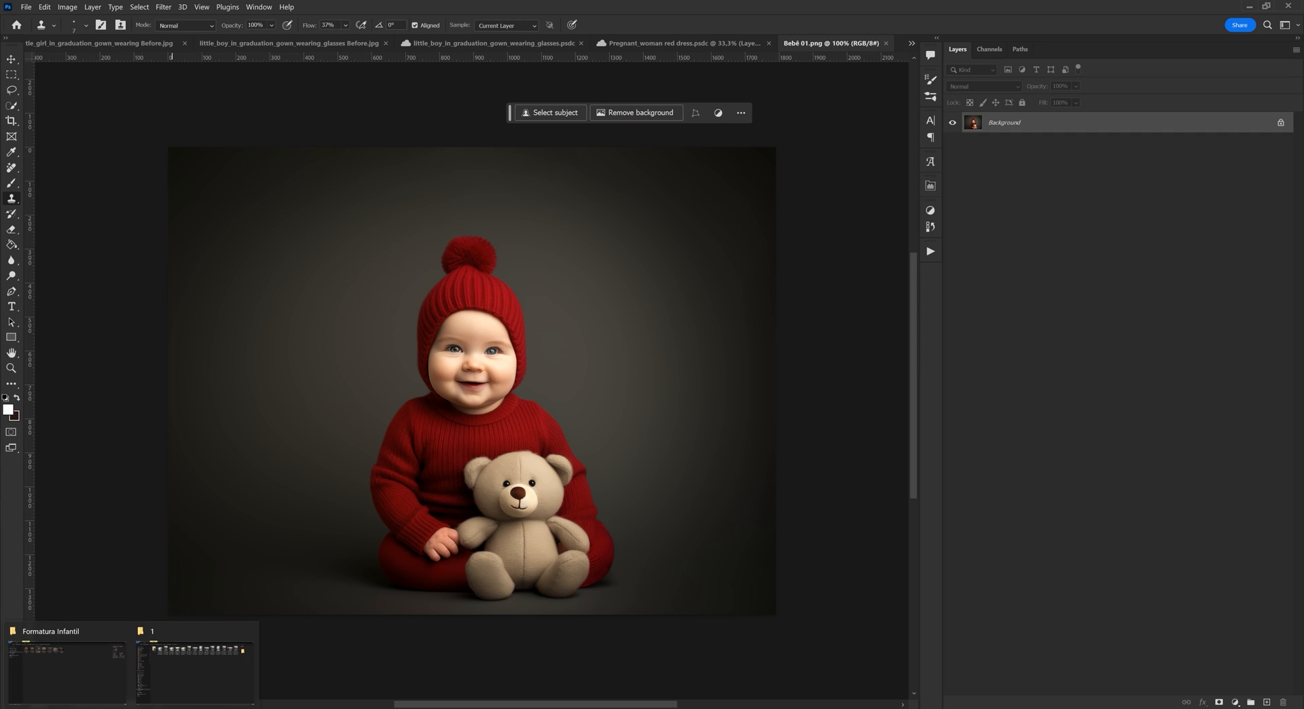
click(169, 676)
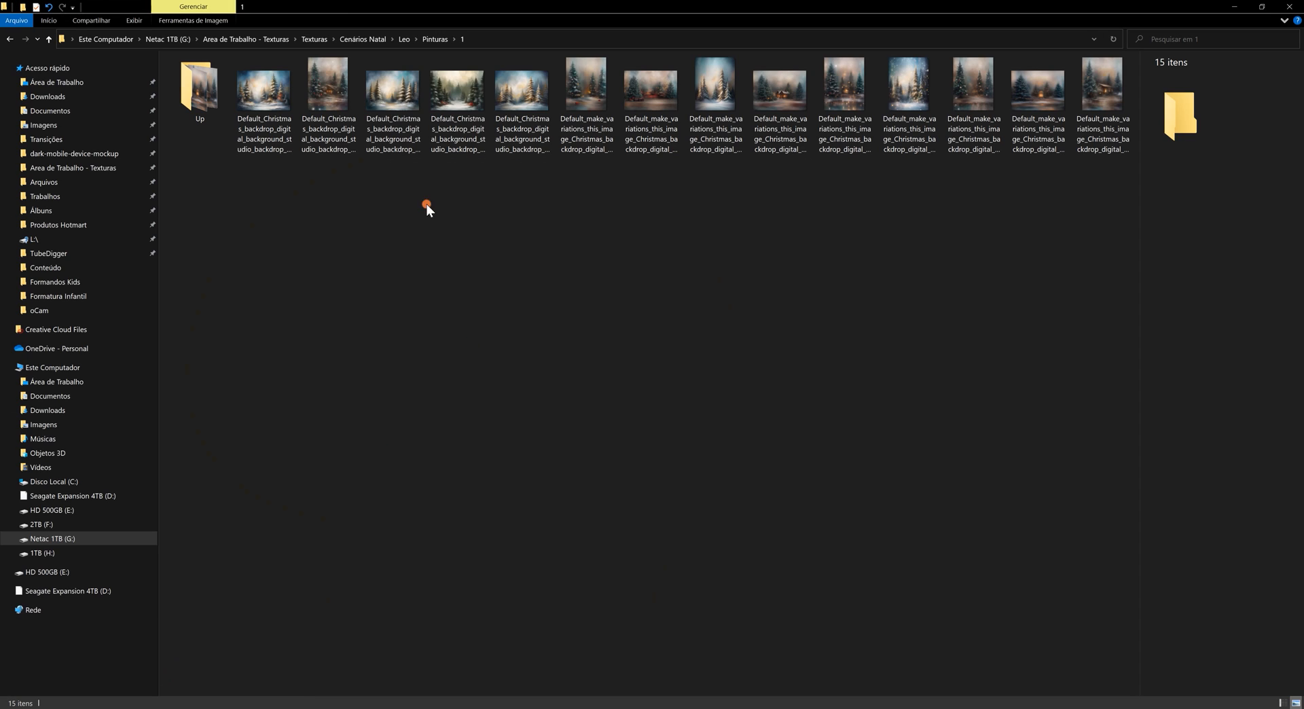
drag(450, 102, 498, 519)
drag(474, 157, 472, 146)
drag(472, 614, 468, 619)
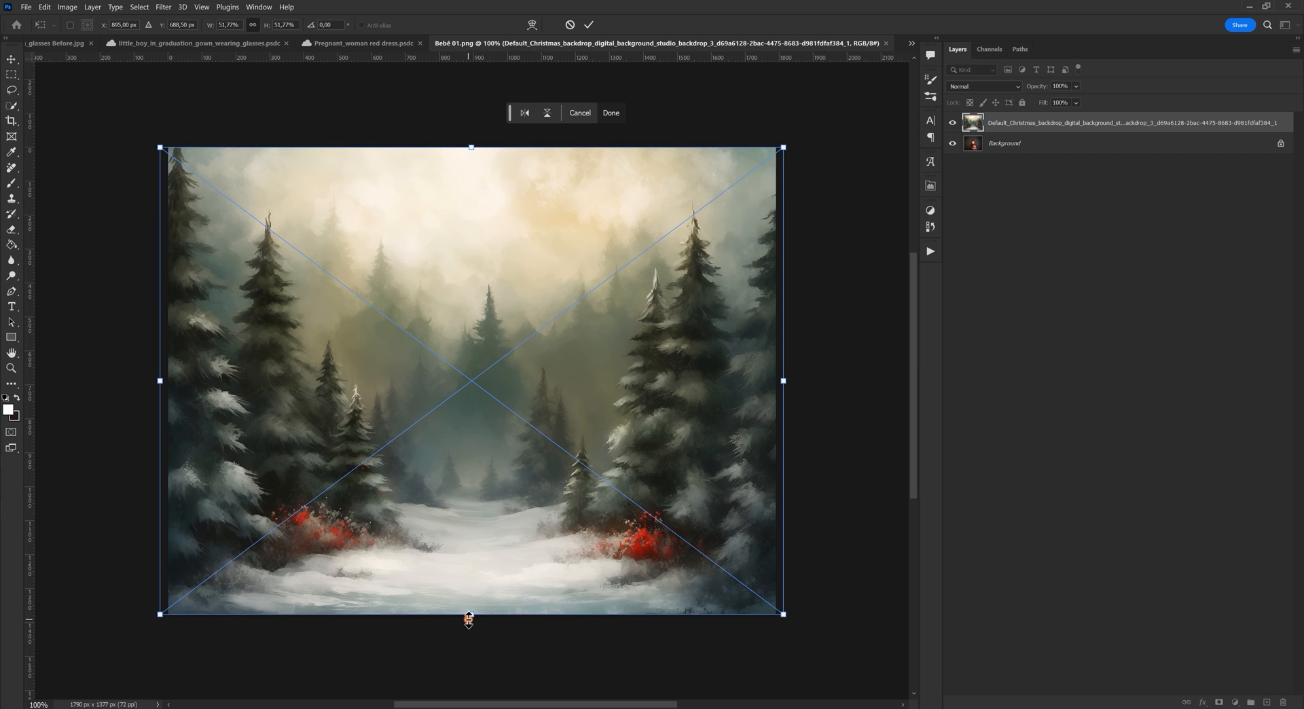
key(Return)
Step: Lower the Christmas backdrop layer's opacity to 40% to check its placement over the baby, and restore it to 100%
click(1076, 86)
click(1071, 99)
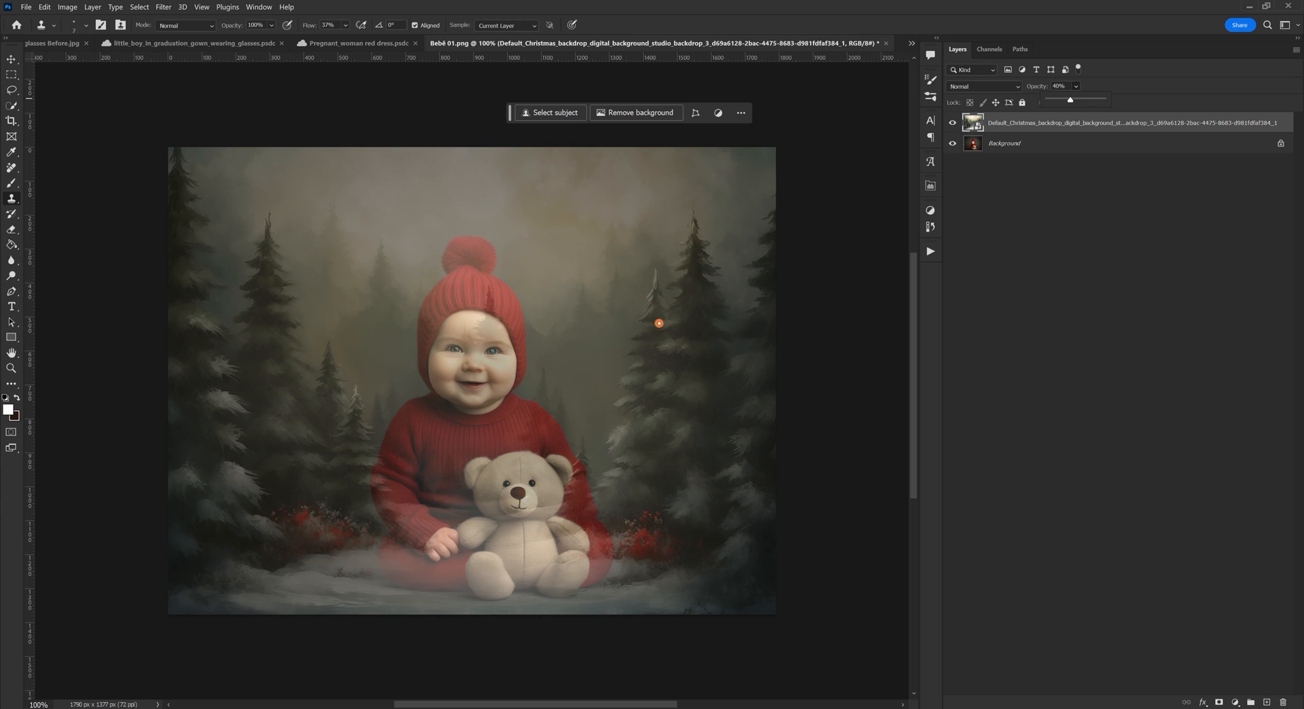
click(12, 59)
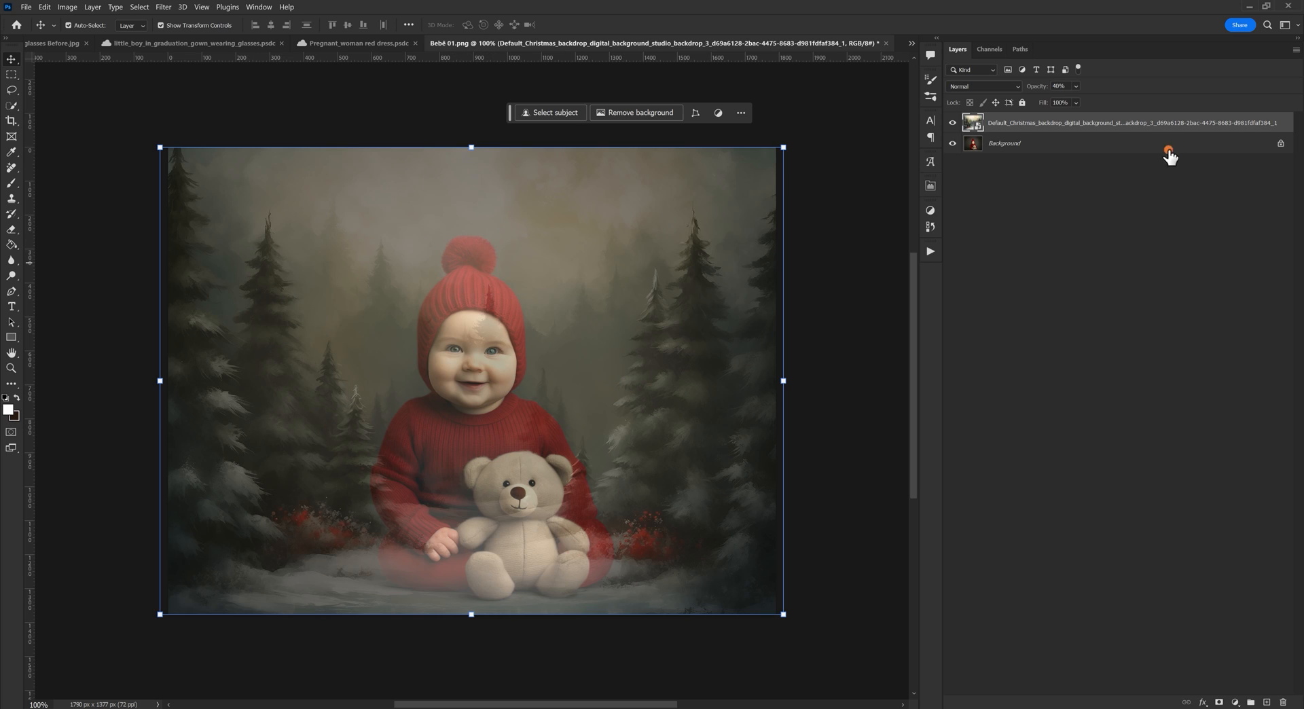
click(1075, 87)
drag(1092, 102, 1141, 103)
Step: Select the baby and teddy bear on the Background layer with Select Subject and mask them out of the Christmas backdrop layer
click(952, 124)
click(980, 145)
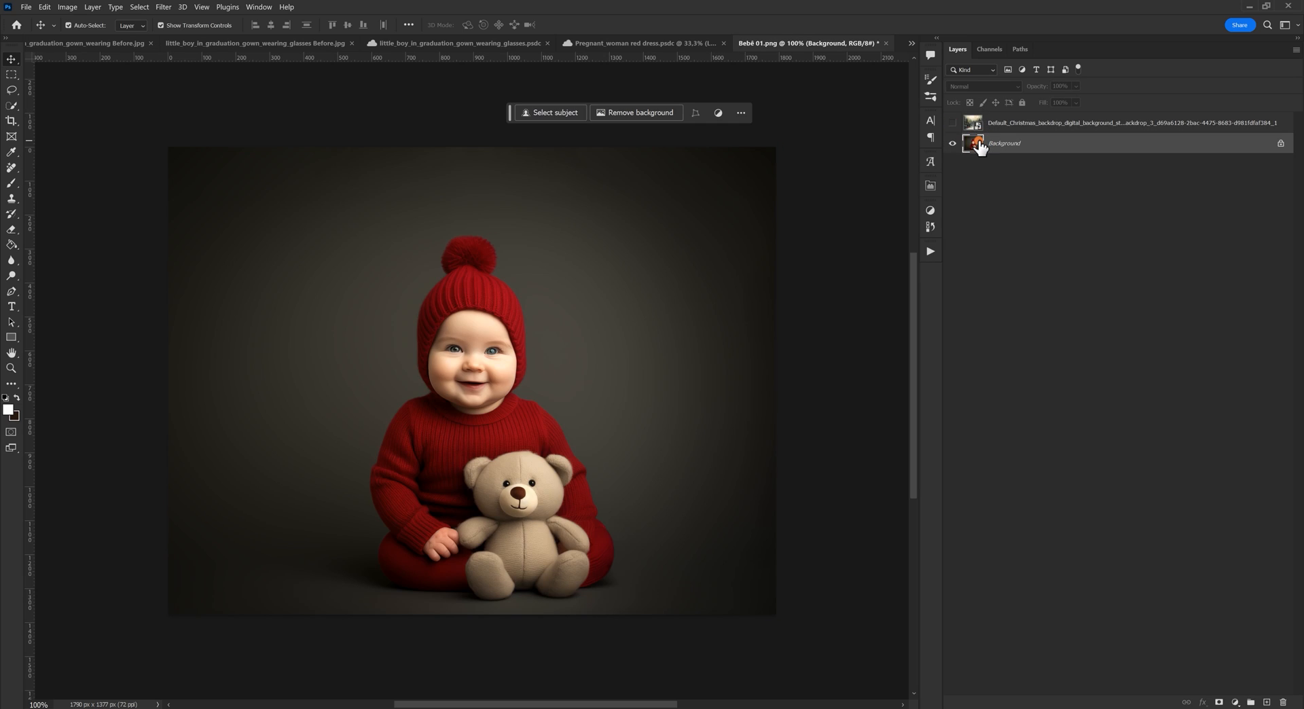
click(526, 113)
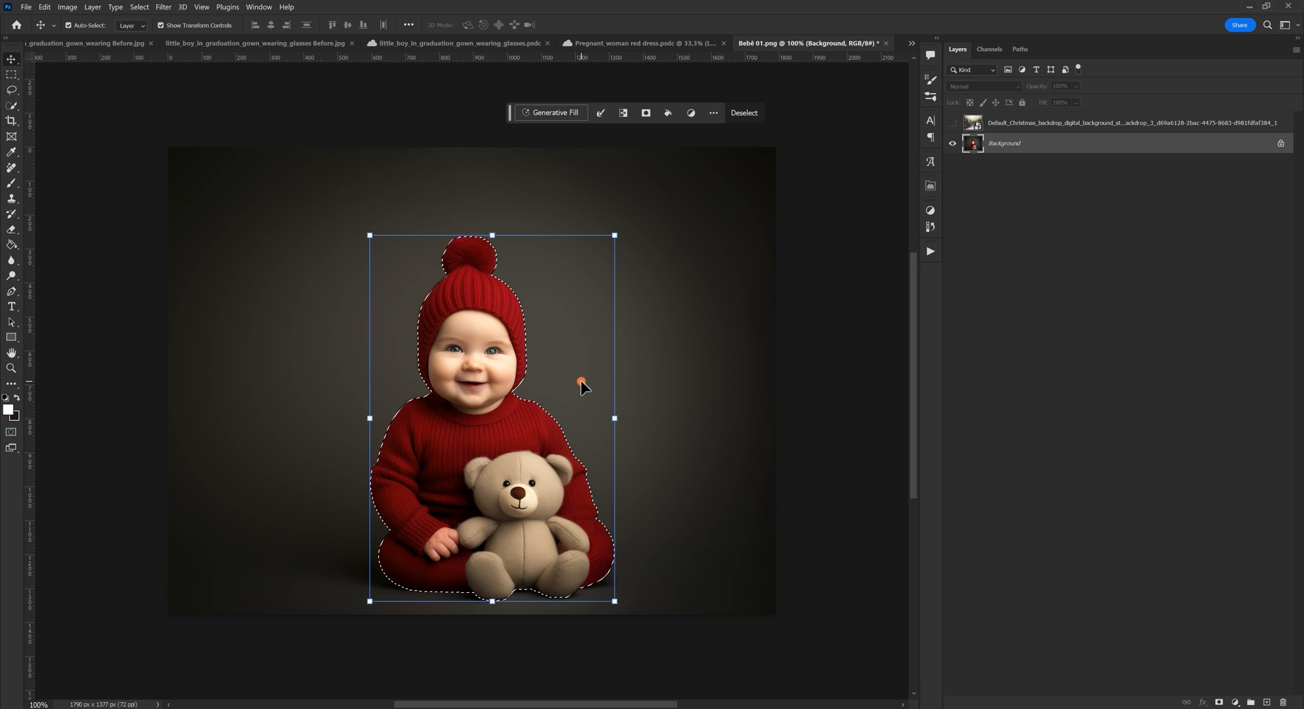
click(1011, 123)
click(952, 123)
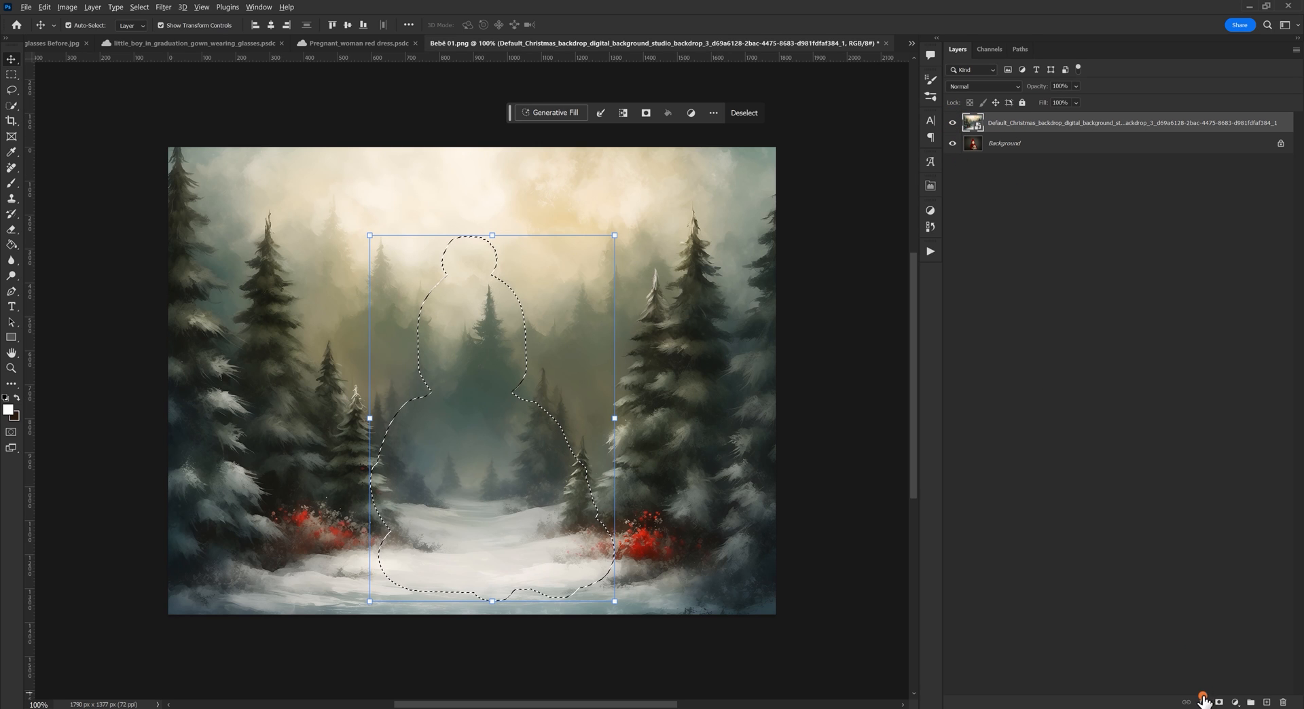
alt+click(1219, 701)
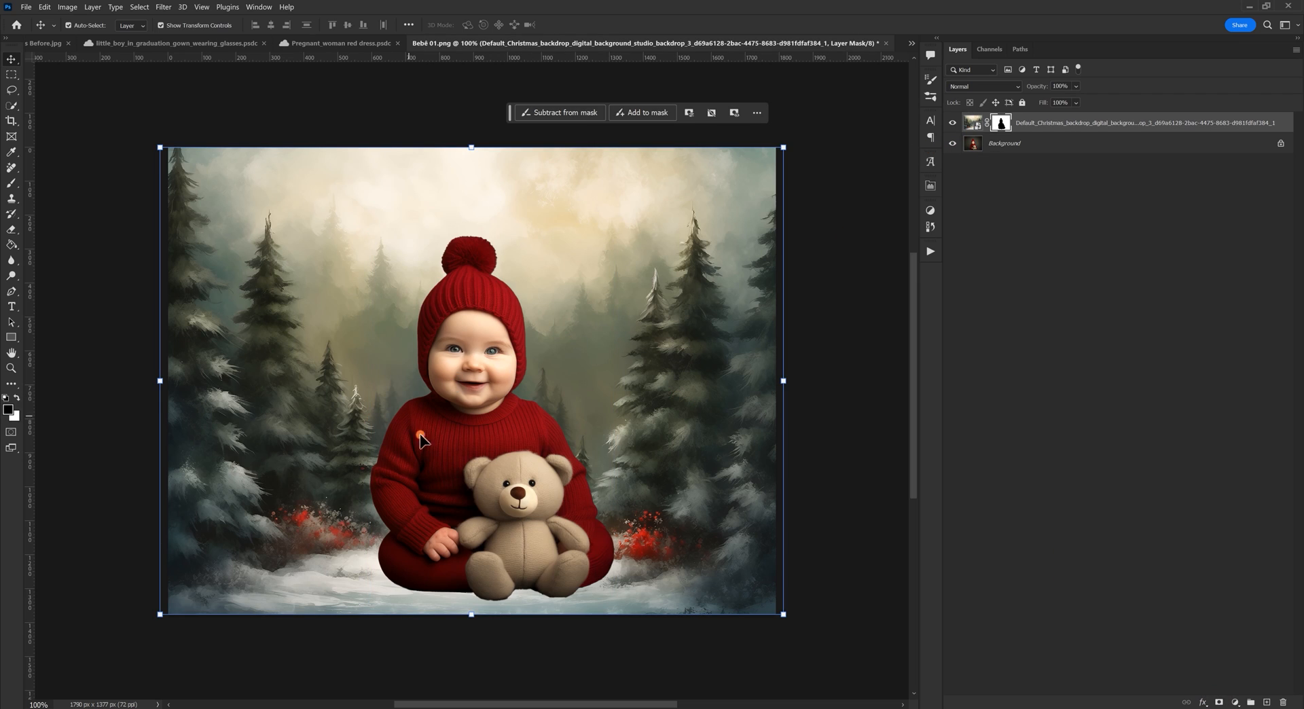
Step: Set the Christmas backdrop layer's blend mode to Soft Light and inspect the blending around the teddy bear's feet
click(1010, 86)
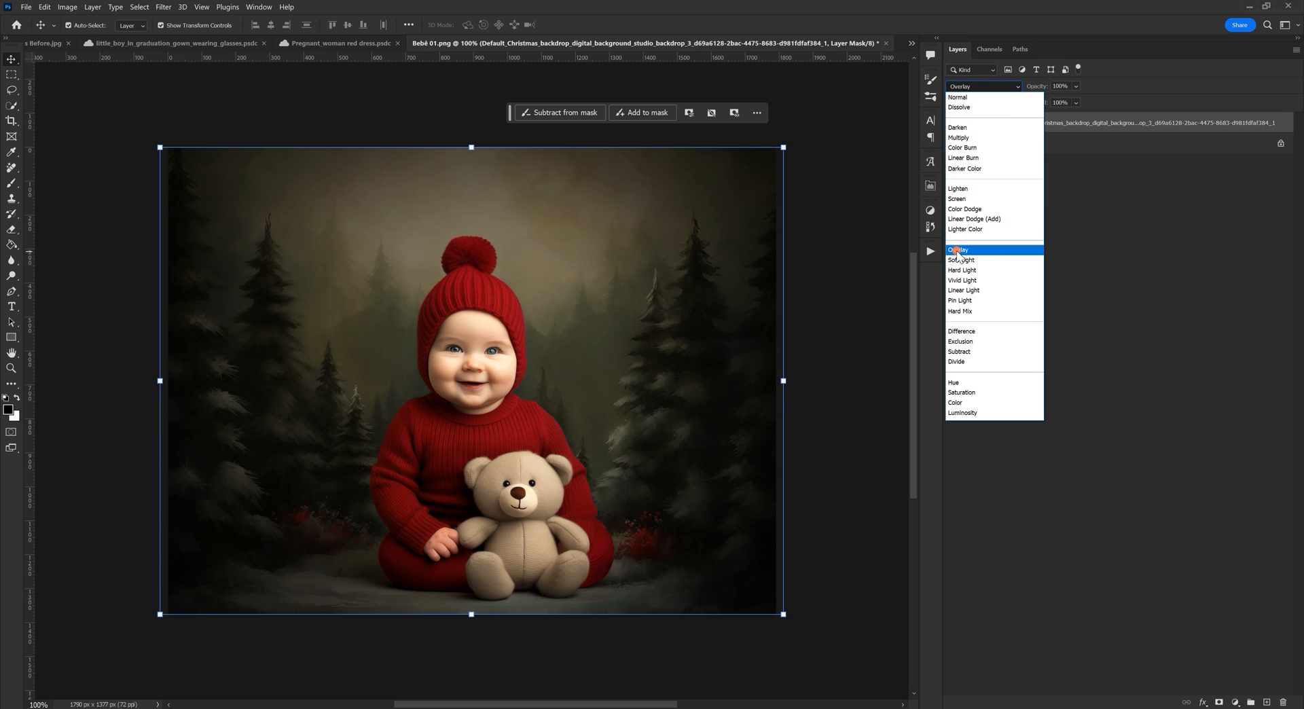
click(959, 261)
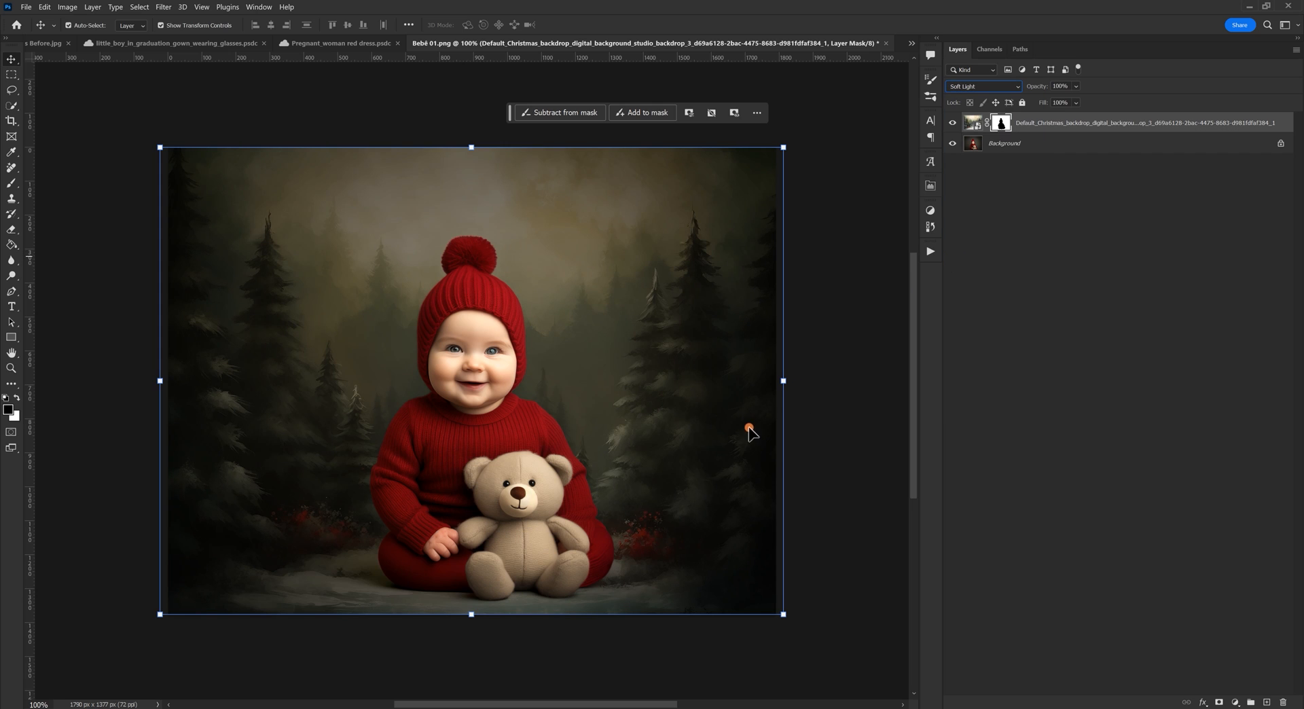
click(515, 637)
key(z)
drag(495, 602, 527, 598)
key(v)
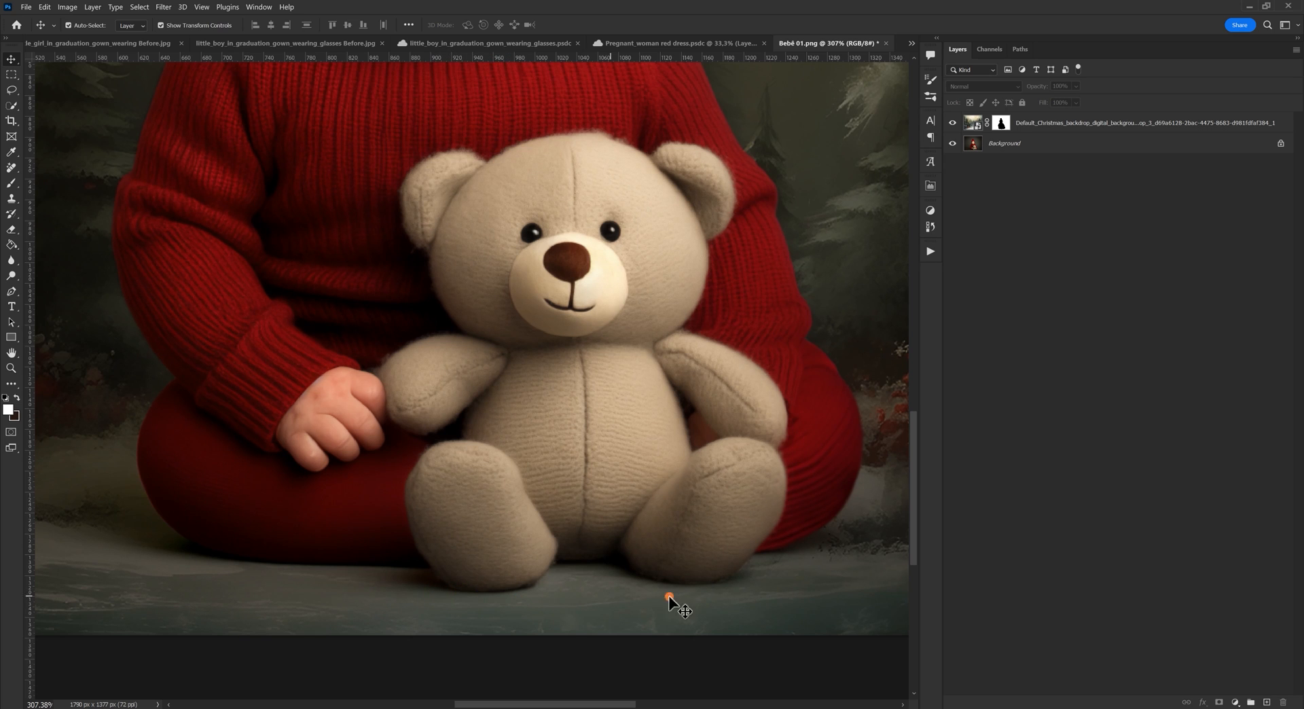
Step: Inspect the backdrop blending along the baby's sweater, face and pompom hat, and return to the full image at 100%
scroll(160, 335, up, 5)
scroll(154, 311, up, 14)
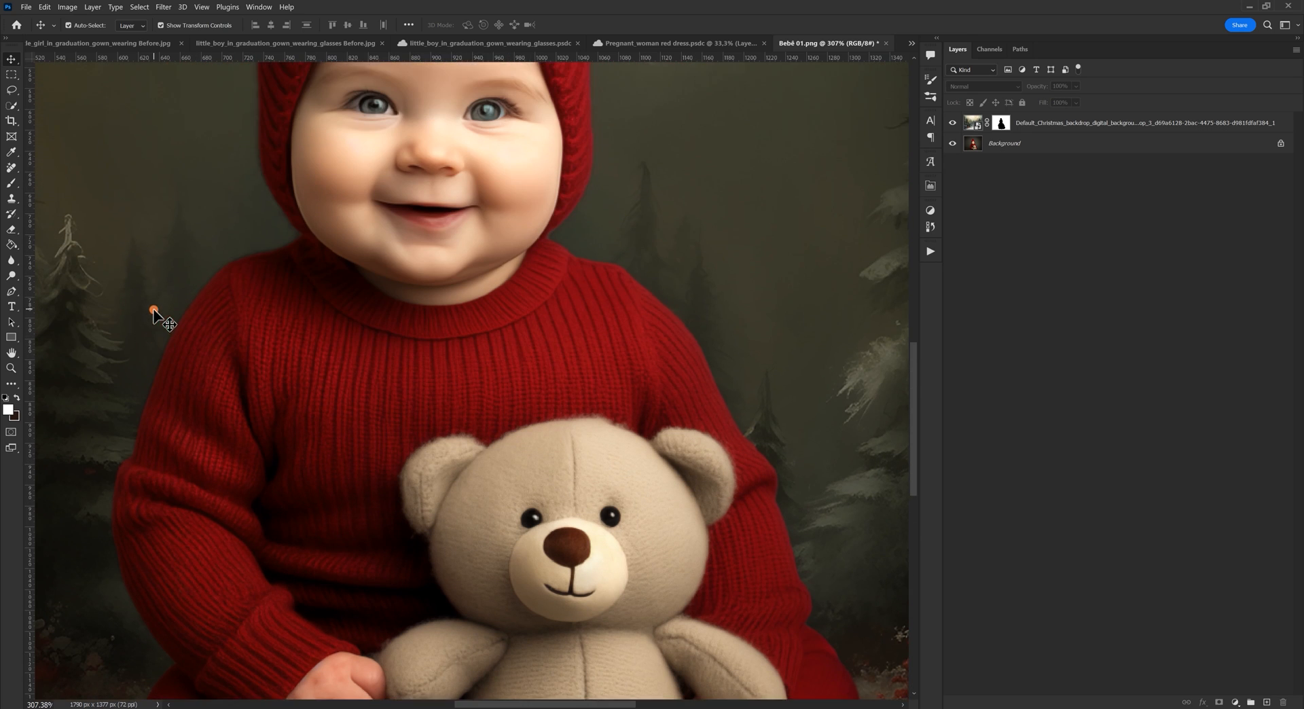
scroll(214, 328, up, 8)
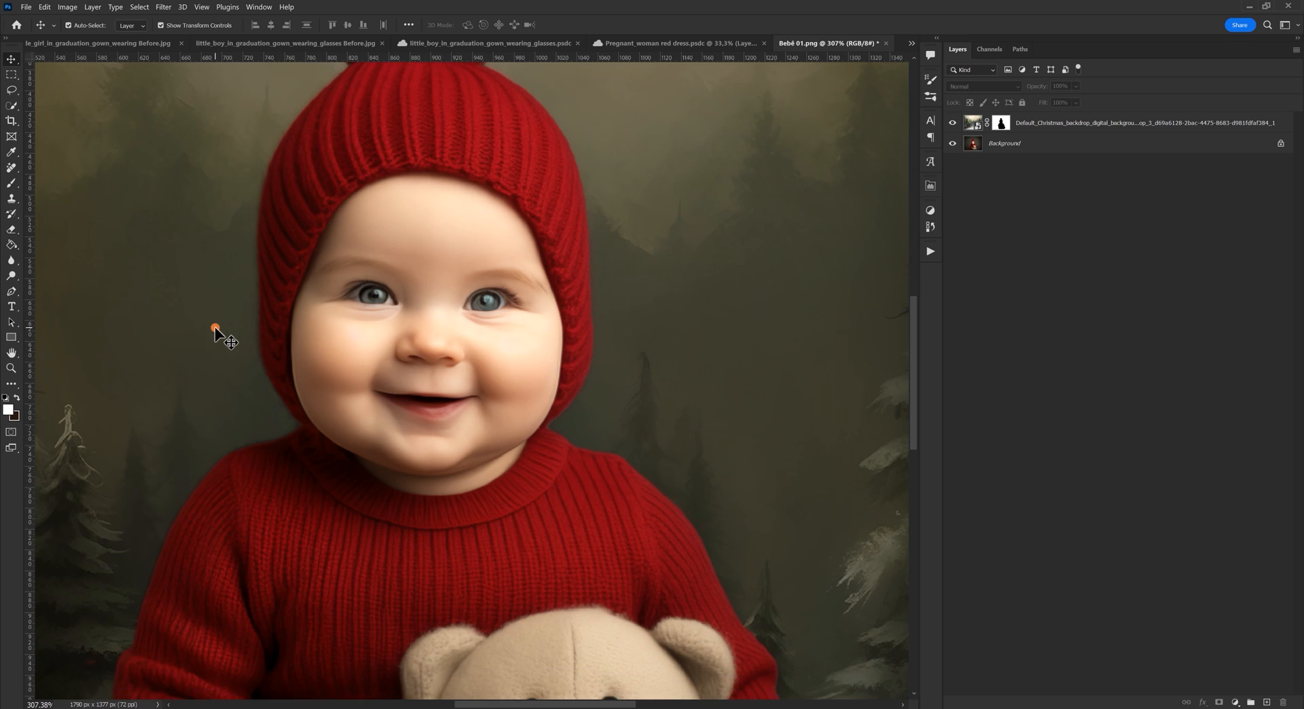
scroll(218, 328, up, 3)
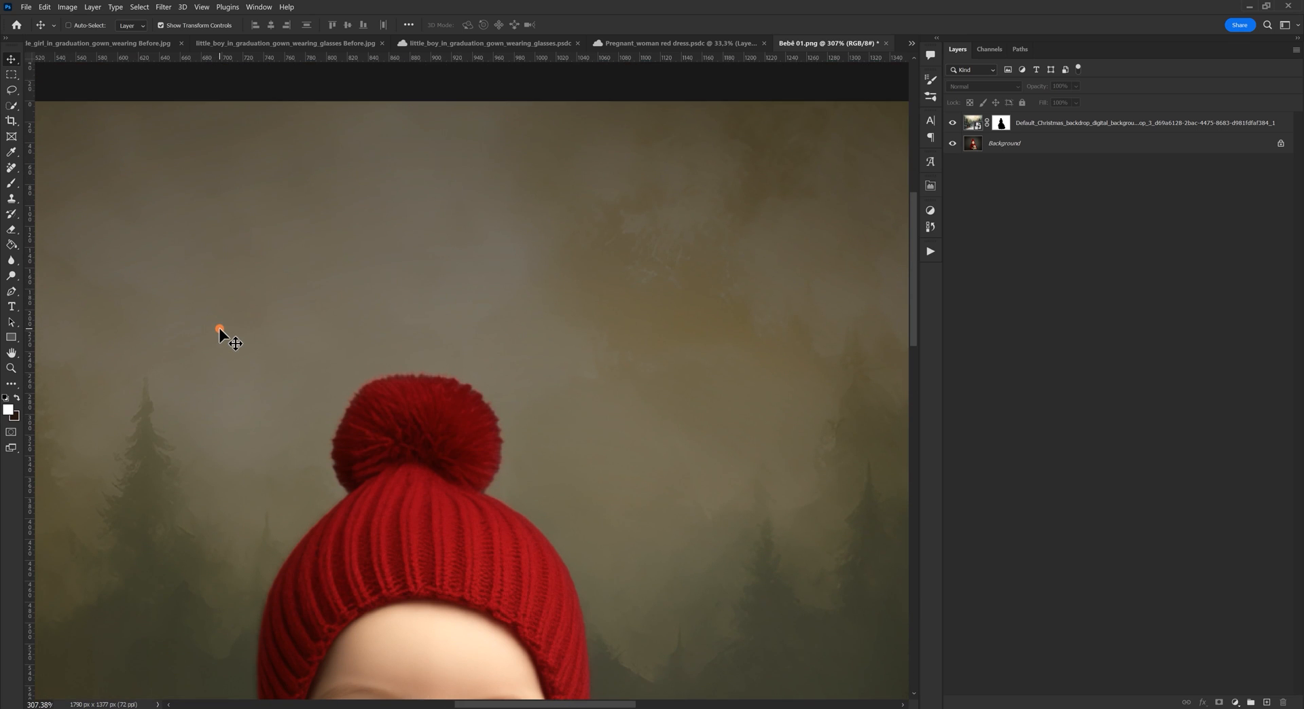
key(ctrl+1)
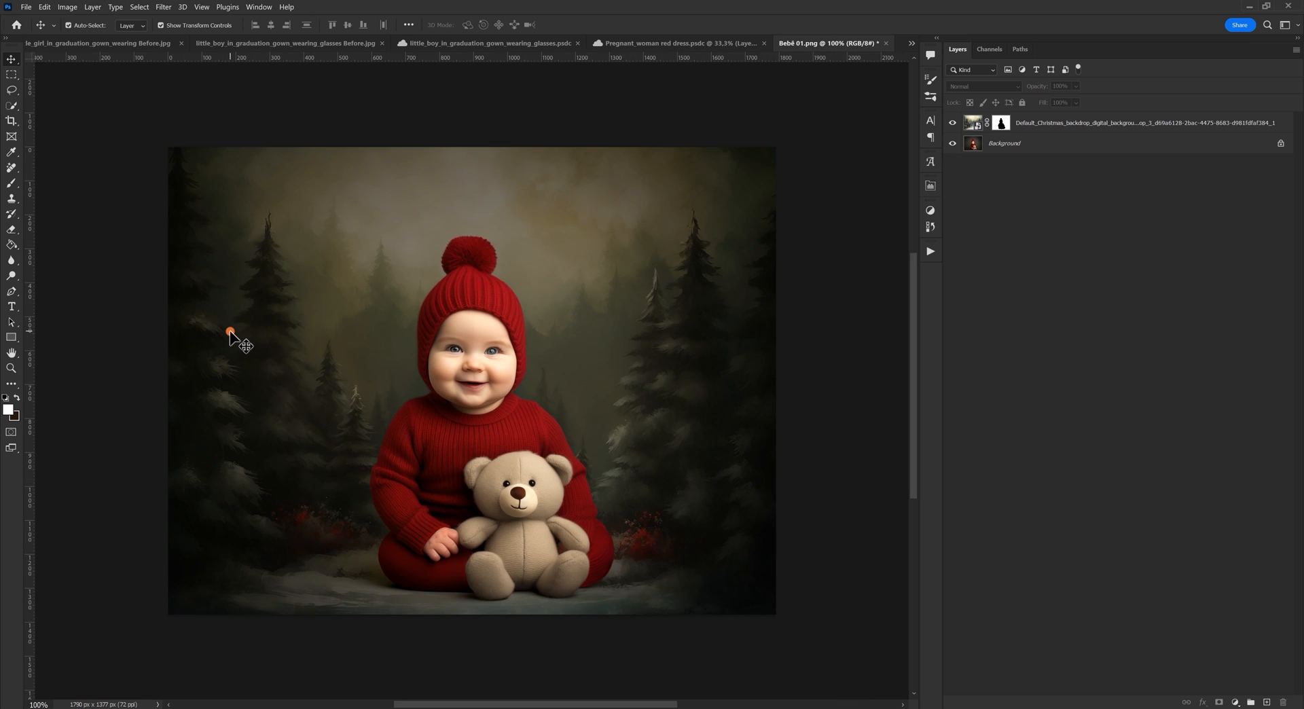
Step: In the Christmas backdrop layer's Blend If settings, split the underlying layer's black slider to about 0 / 62 and compare before and after
click(702, 469)
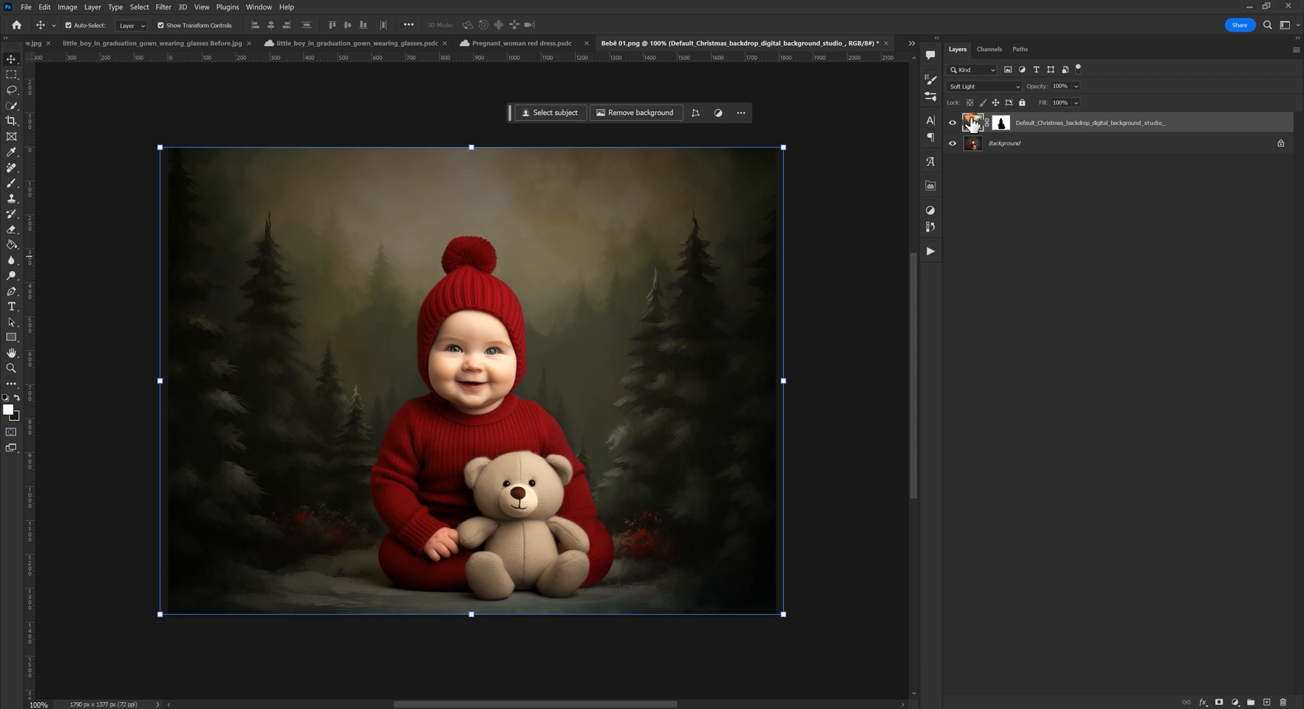
double_click(1215, 127)
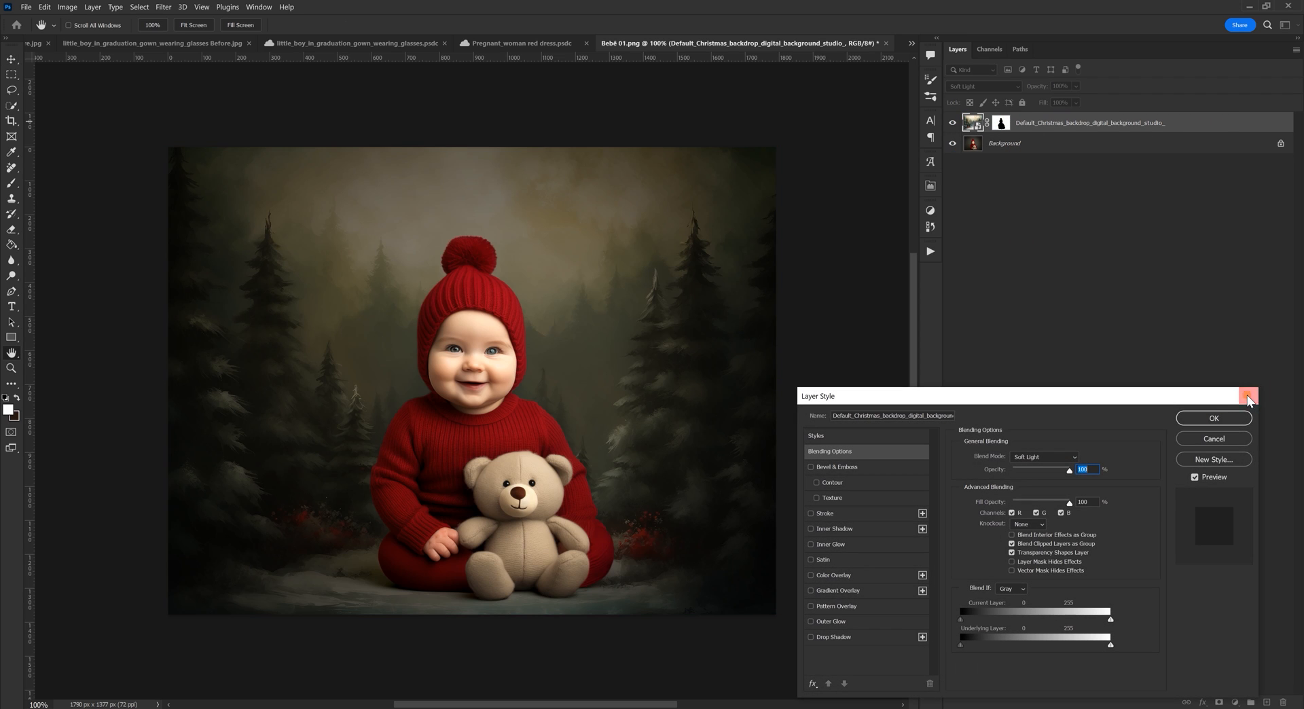
click(1245, 400)
mouse_move(944, 283)
mouse_down()
mouse_move(824, 283)
mouse_move(1137, 282)
mouse_move(950, 284)
mouse_up()
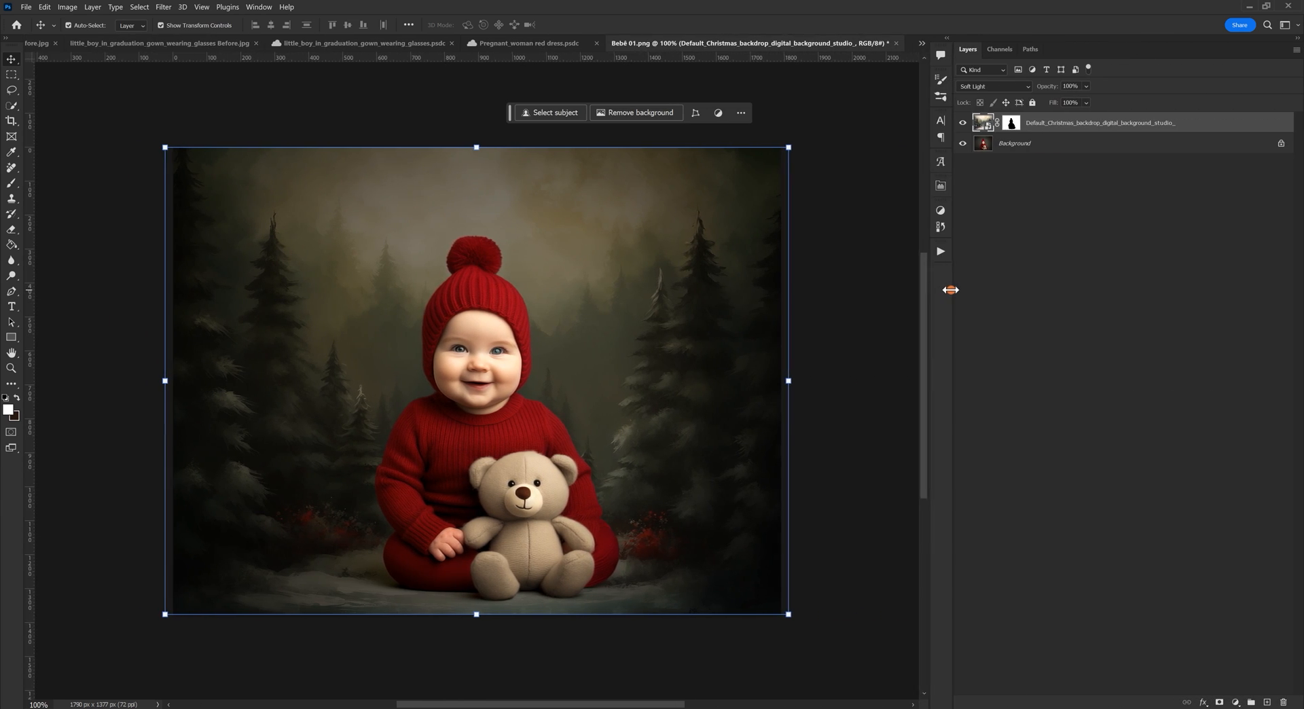
double_click(1212, 131)
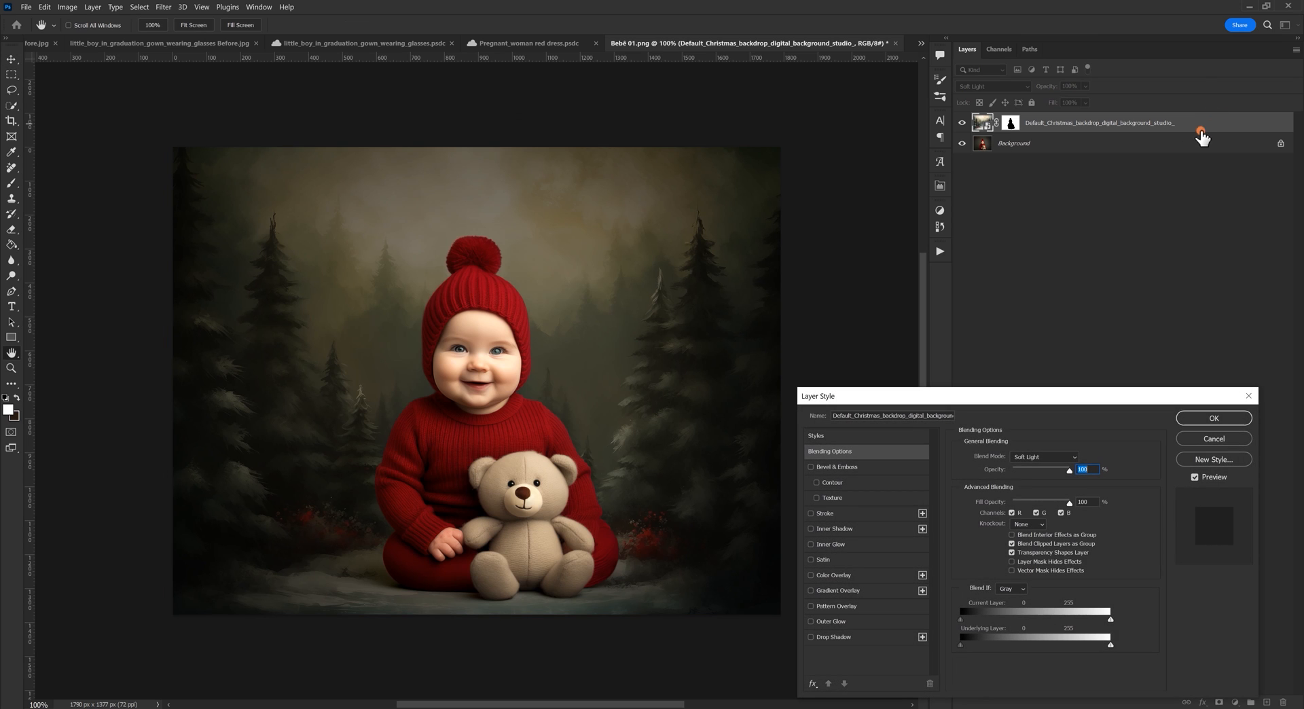
drag(998, 382, 976, 164)
key(alt)
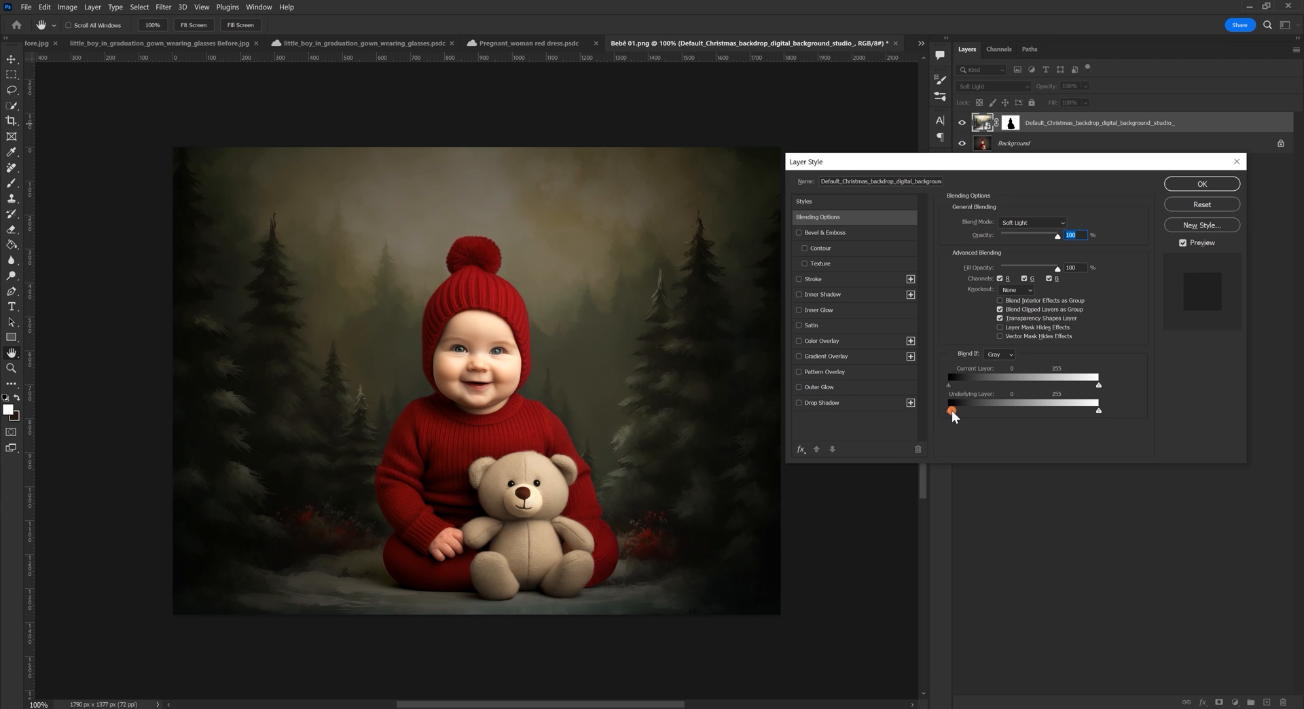
drag(952, 412, 986, 424)
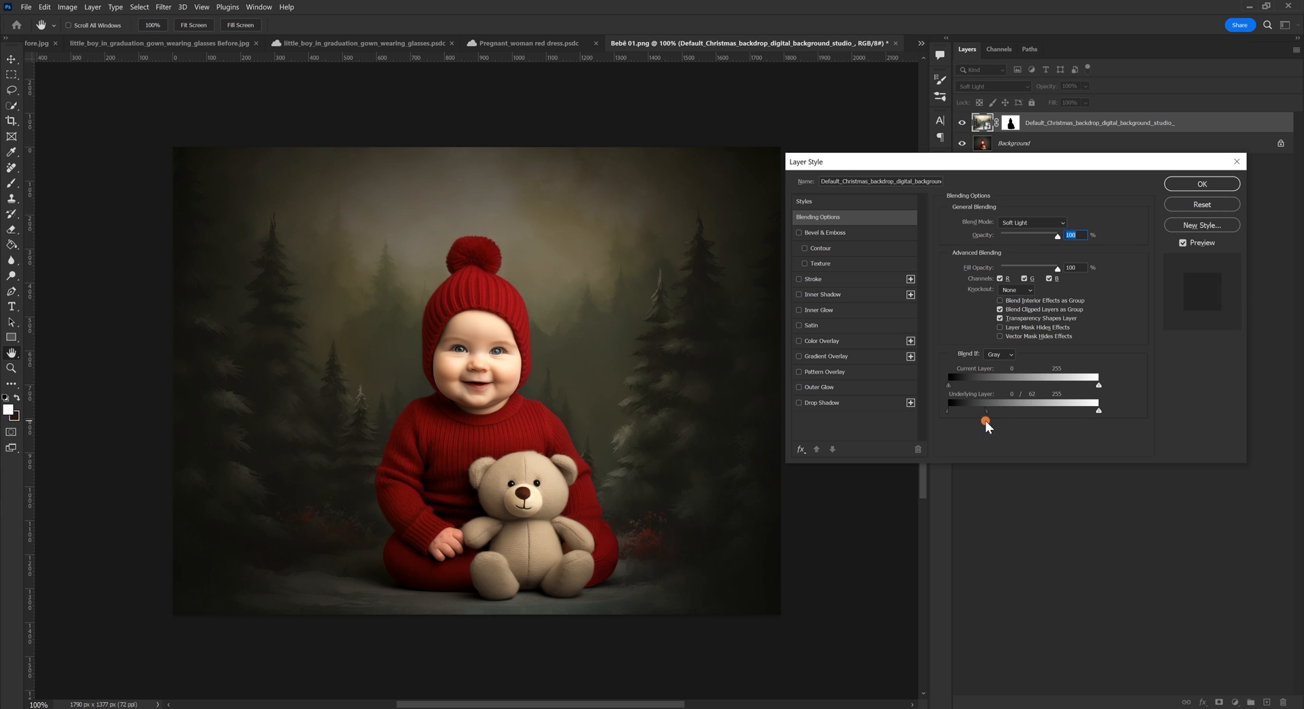
drag(980, 425, 989, 422)
click(1202, 184)
key(v)
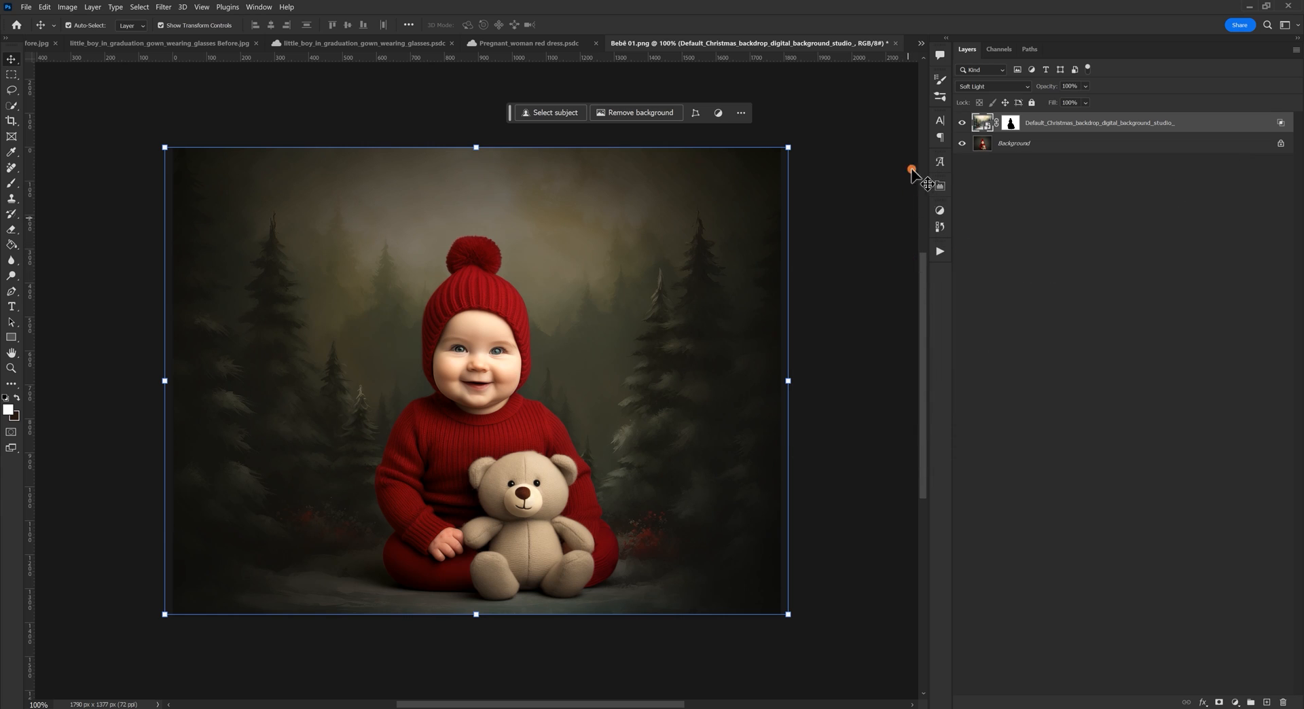
click(962, 122)
click(962, 123)
Step: Duplicate the Christmas backdrop layer, set the copy to Lighten at 29% opacity, and compare the image with and without it
key(ctrl+j)
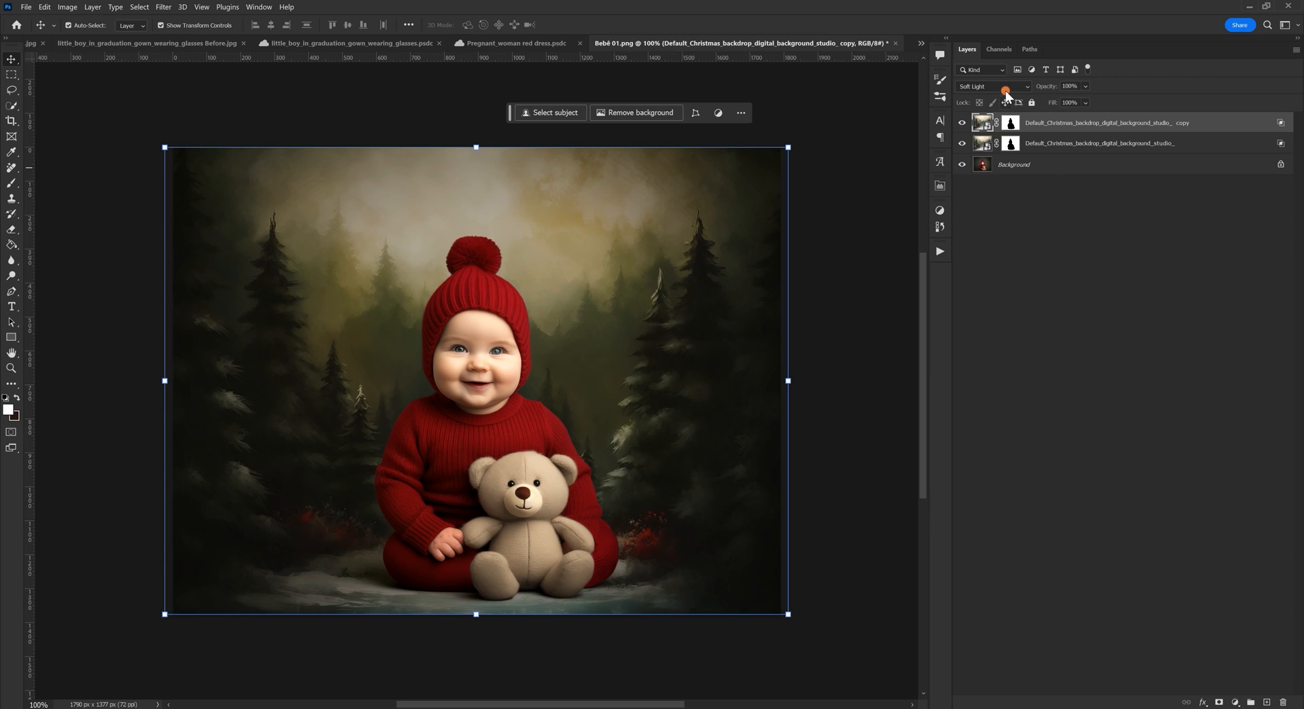
click(995, 87)
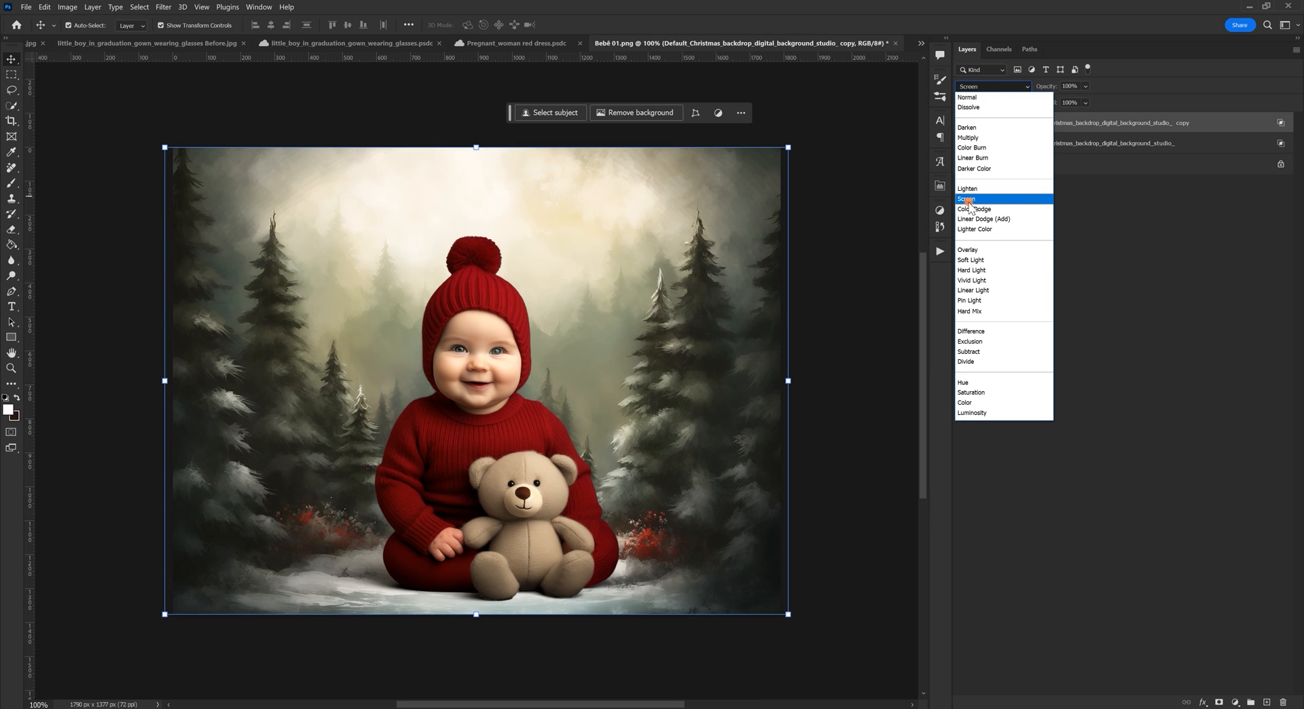
click(967, 189)
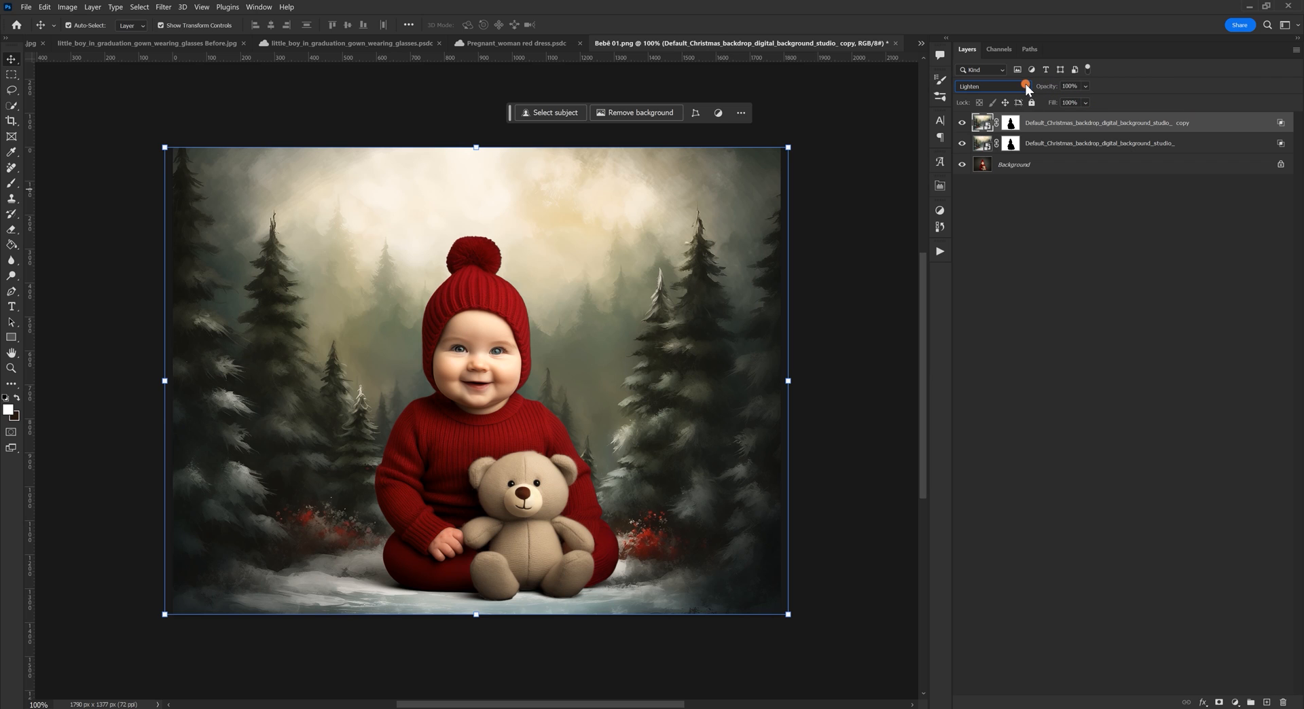
drag(1085, 86, 1074, 102)
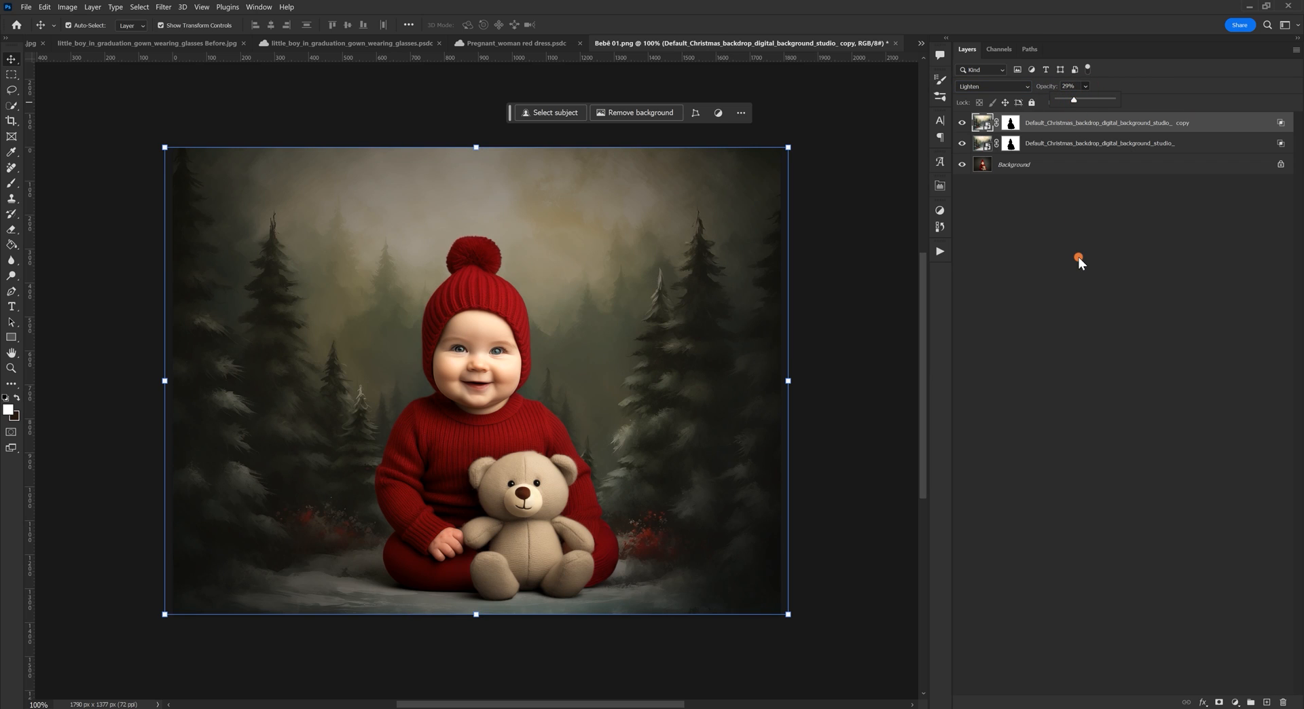
click(961, 123)
click(960, 123)
Step: Switch to the beautiful_European_woman.psdc document
click(995, 294)
click(1044, 131)
click(722, 398)
click(985, 129)
click(655, 343)
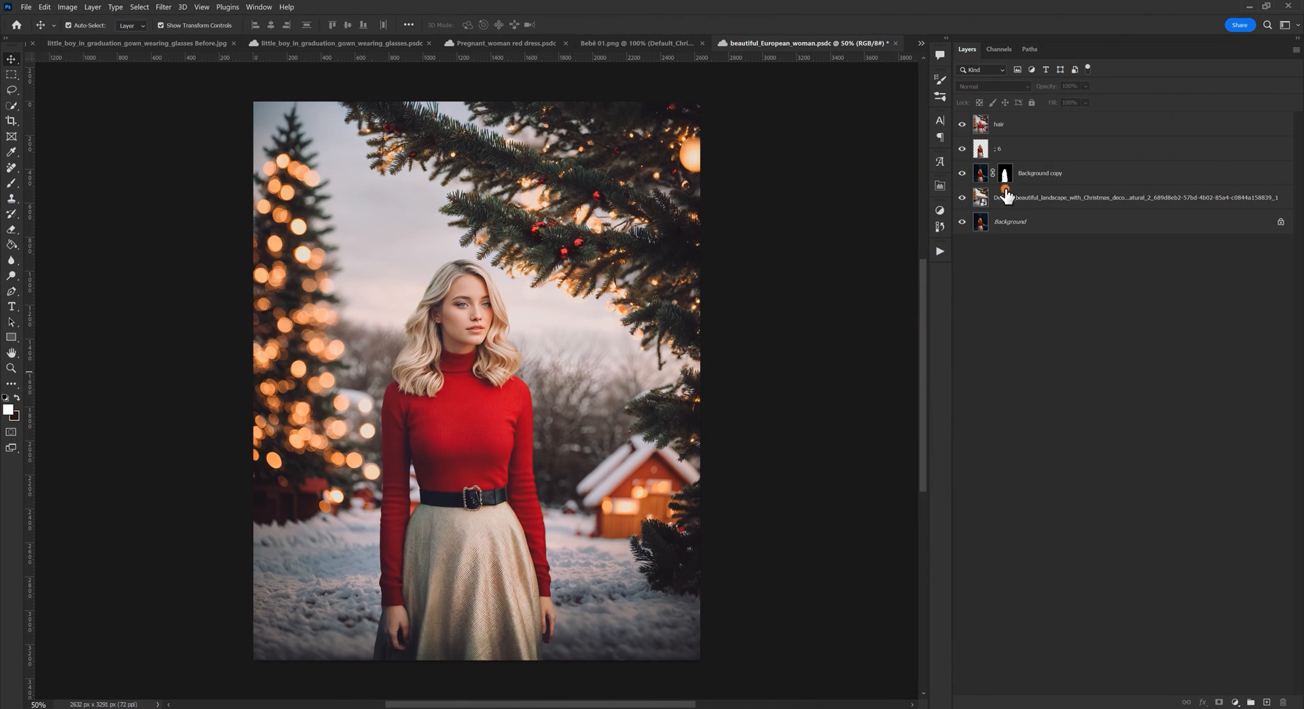
Step: Hide all layers above Background, and show only the Christmas landscape and the masked Background copy again
drag(961, 125, 965, 198)
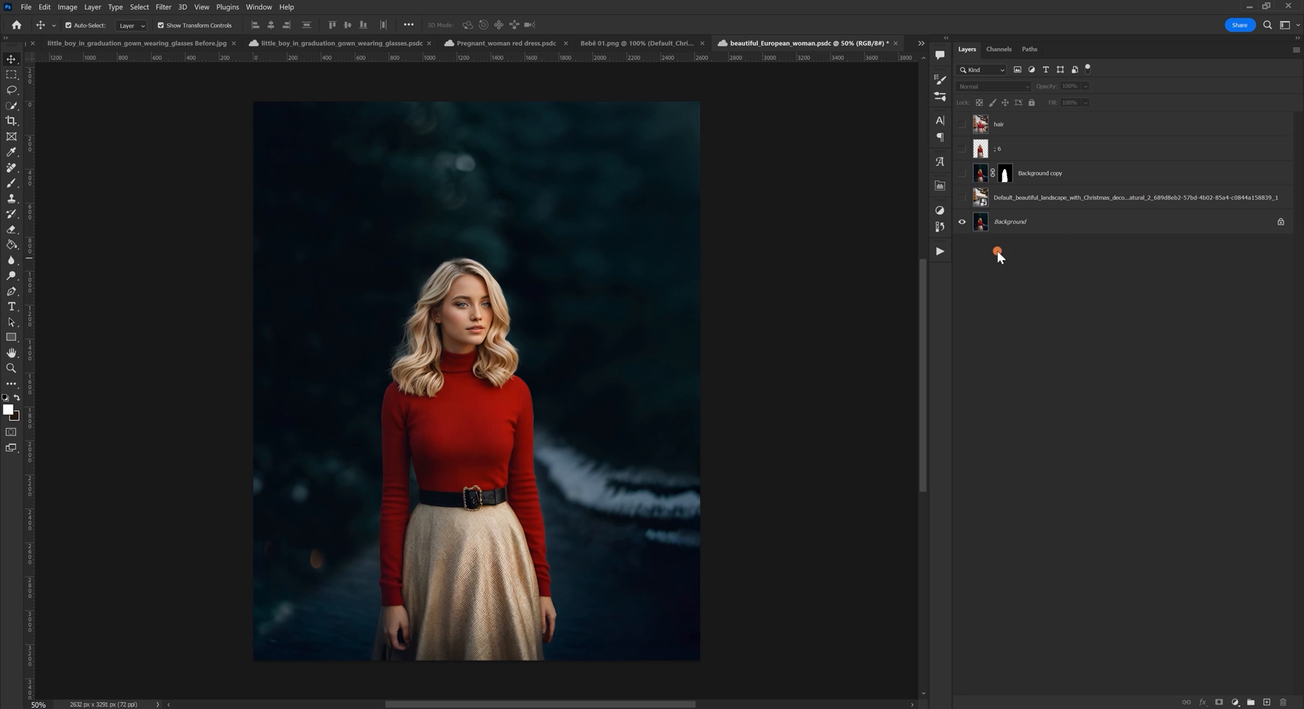
click(961, 197)
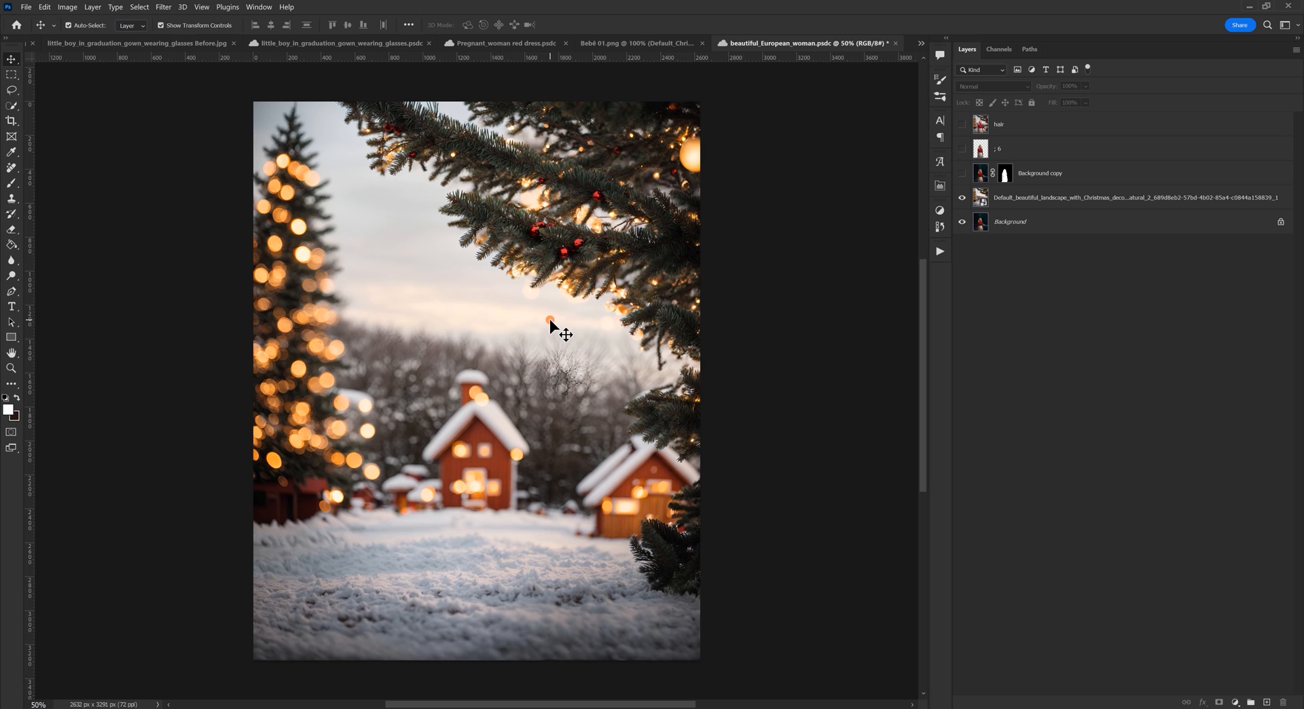
click(962, 174)
click(958, 174)
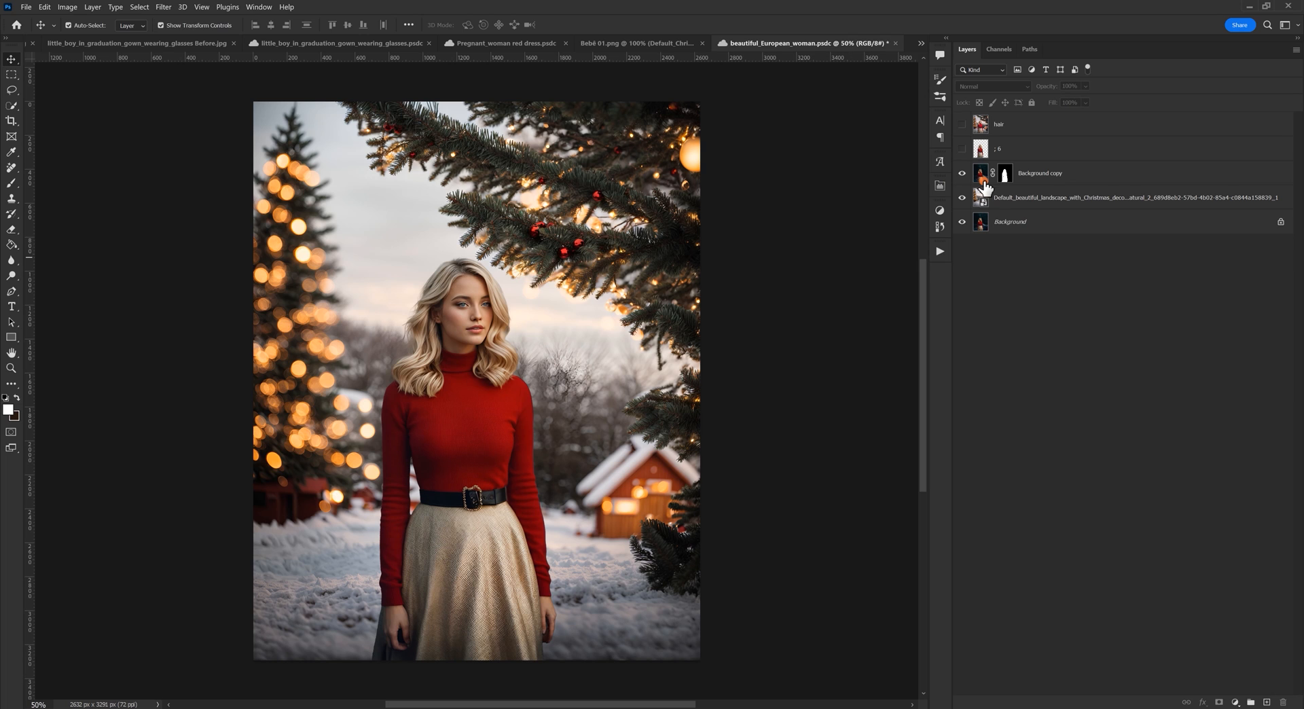
Step: Examine the woman's cutout alone by hiding and restoring the landscape and Background layers, and select the Background layer
click(961, 198)
click(960, 222)
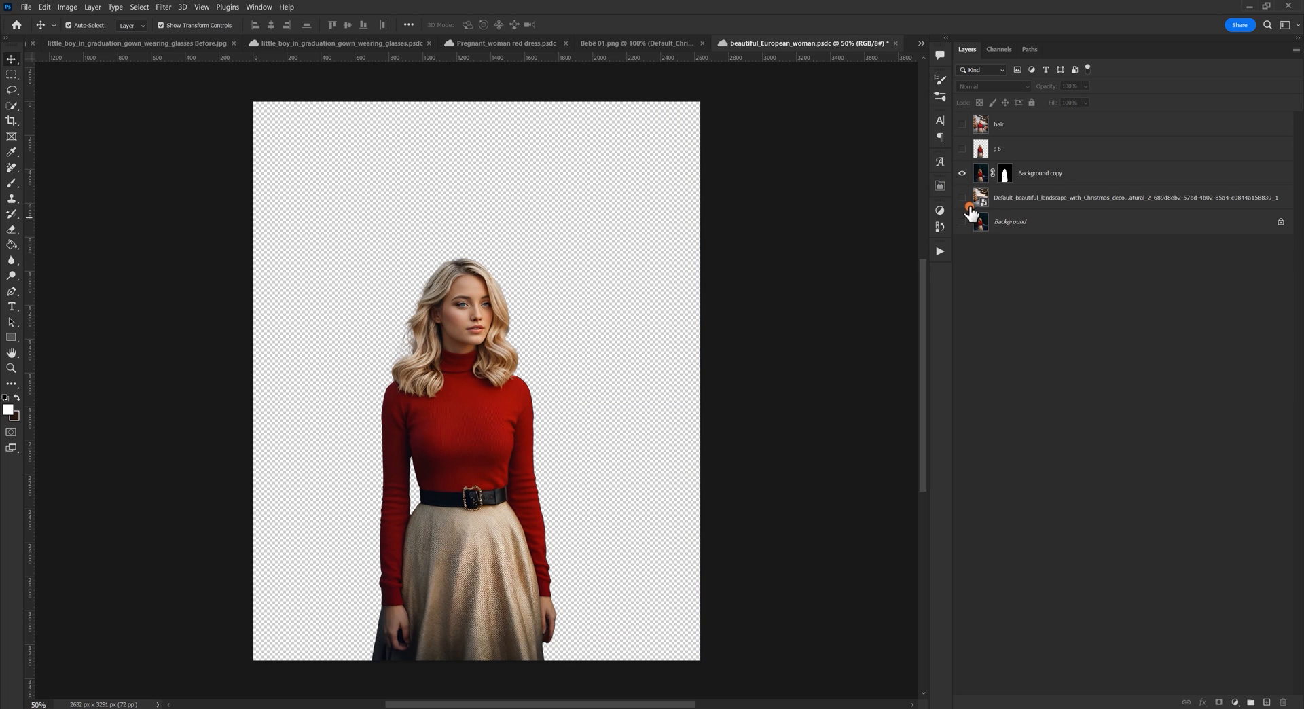
click(962, 197)
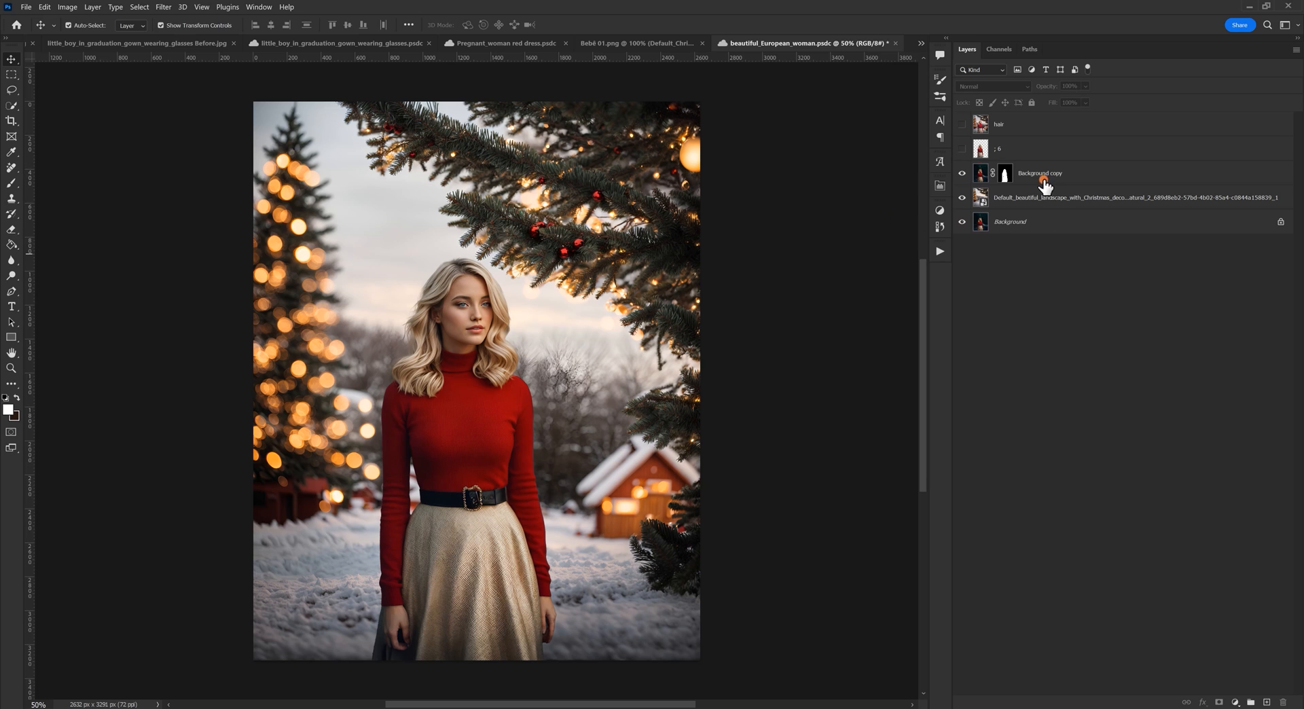
click(1004, 221)
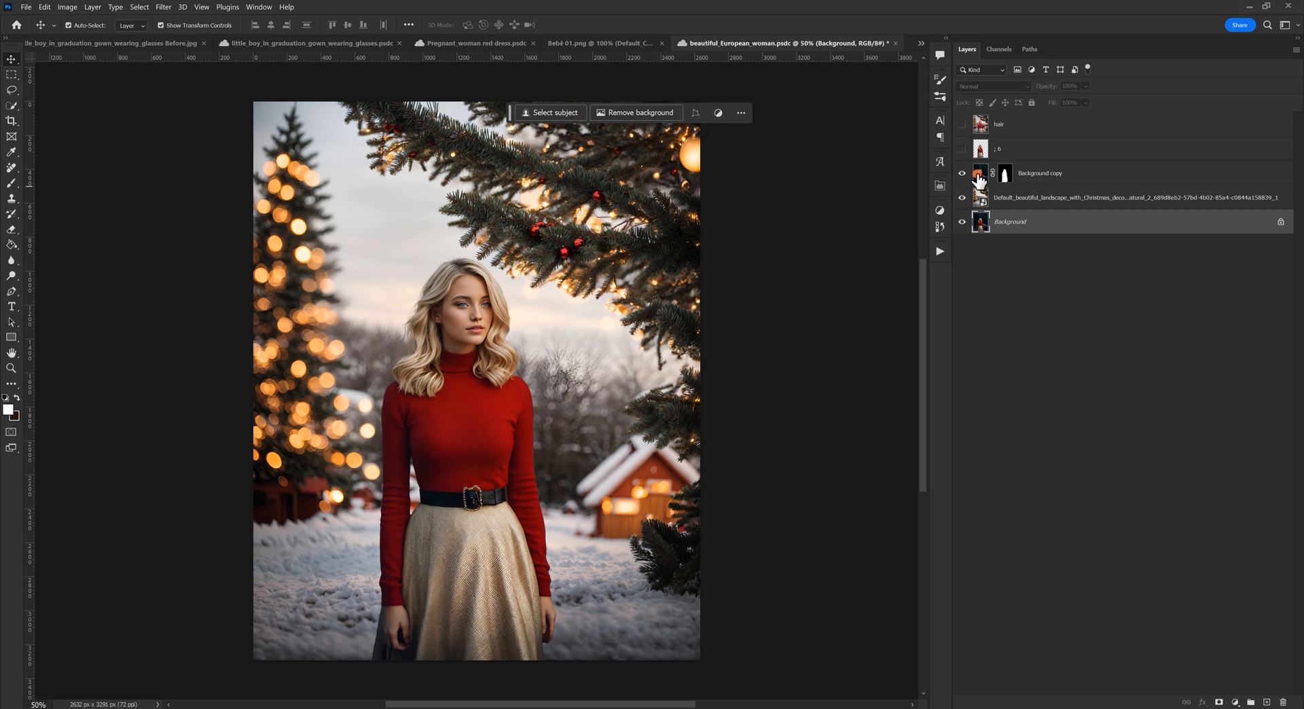
Step: Cut the woman out of the Background layer with a Select Subject mask and place the visible Christmas landscape layer beneath her
click(962, 173)
click(961, 198)
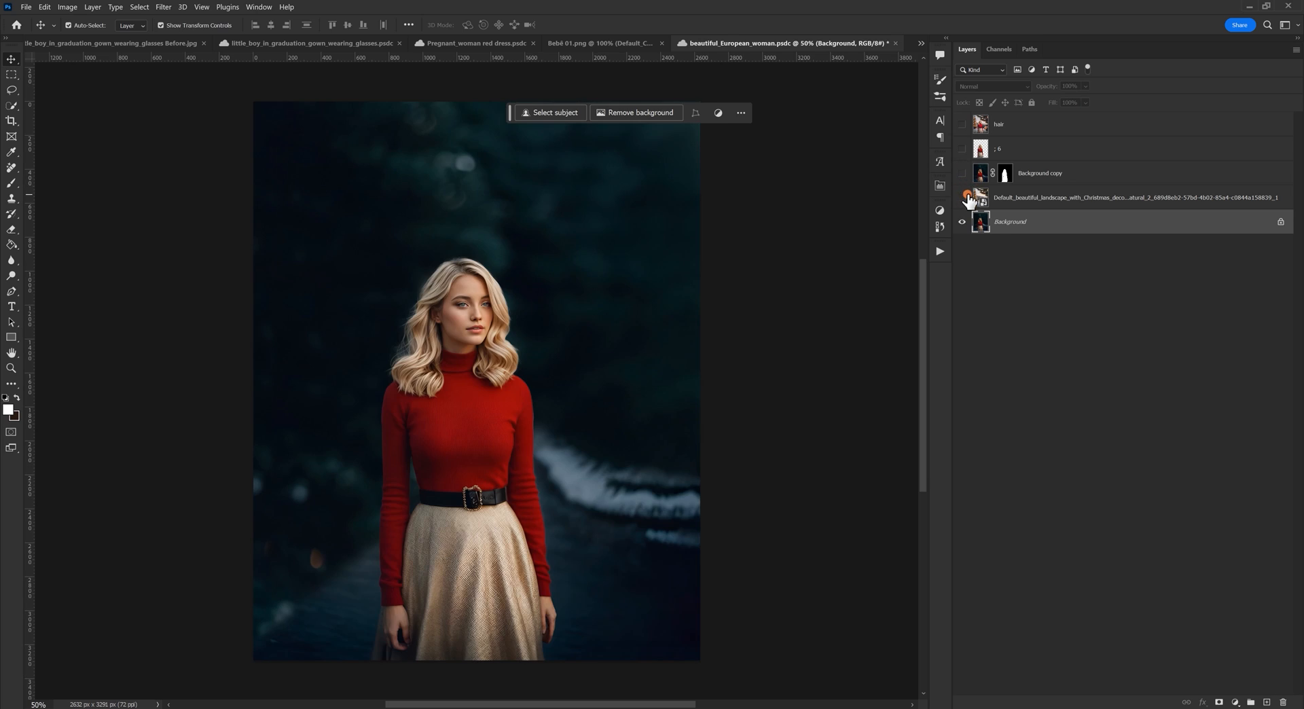
click(527, 112)
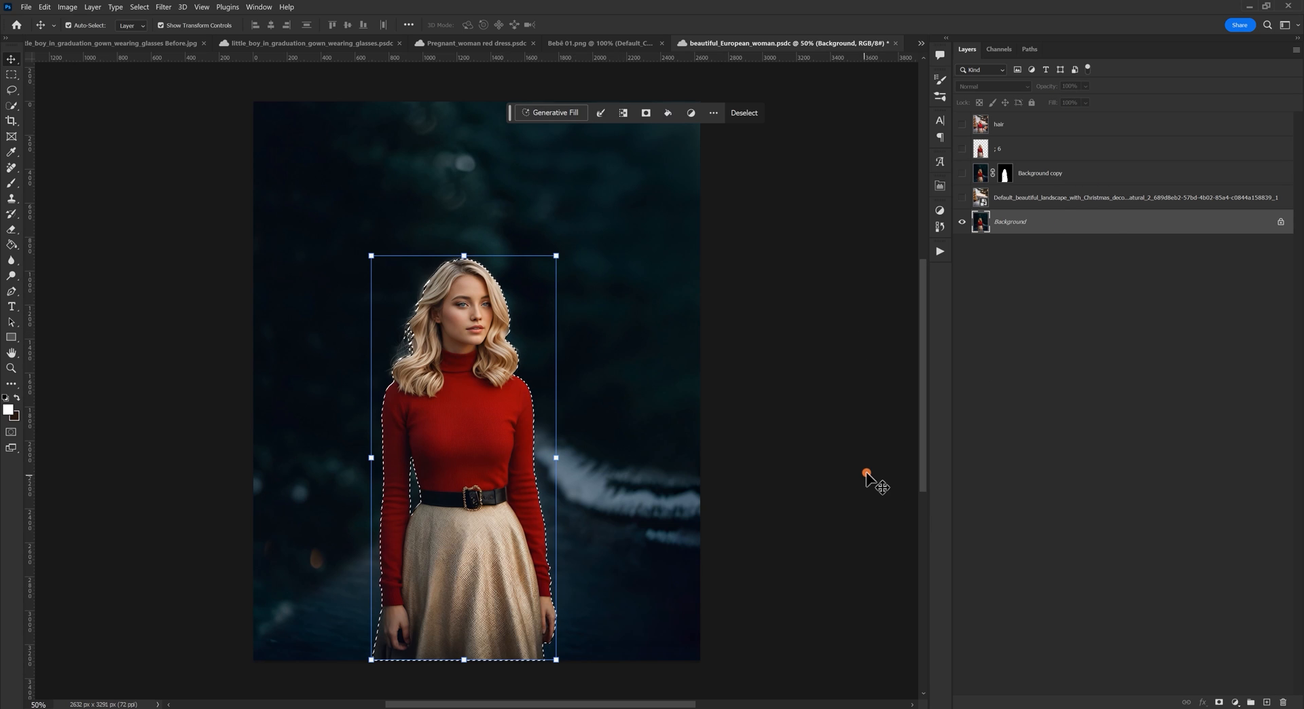
click(1219, 702)
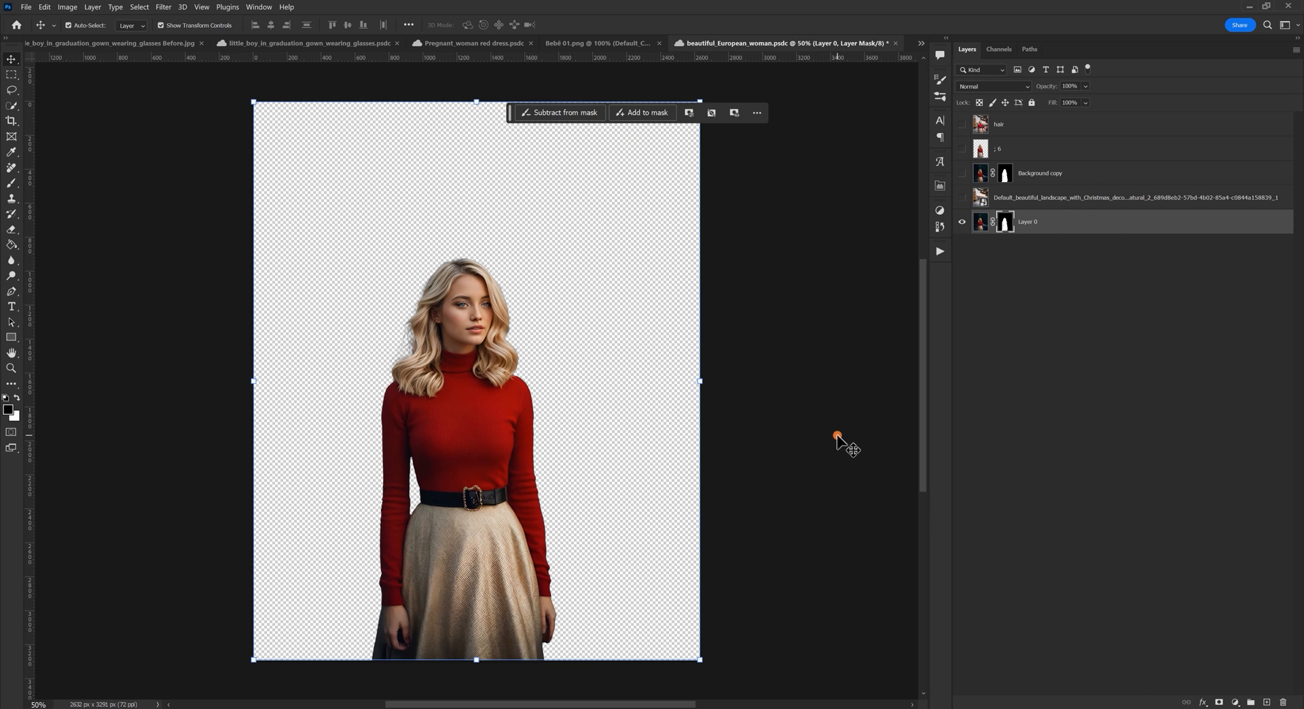
drag(1107, 197, 1009, 260)
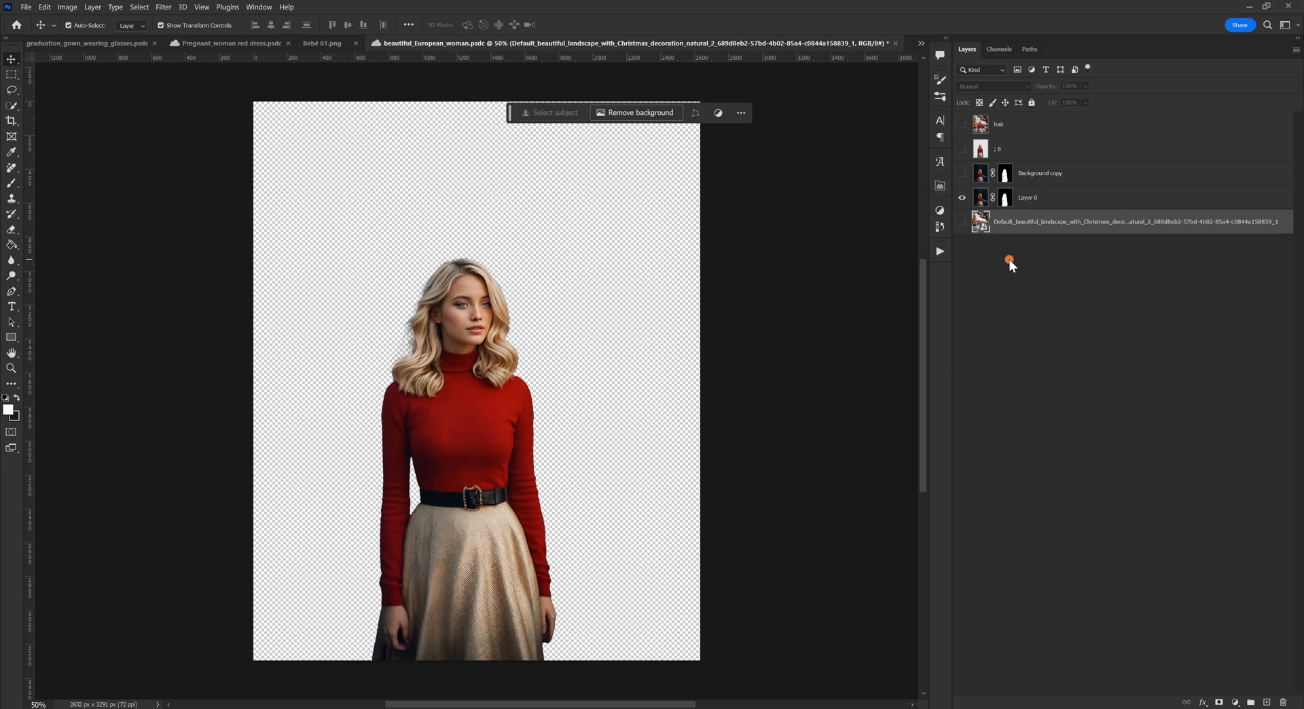
click(962, 222)
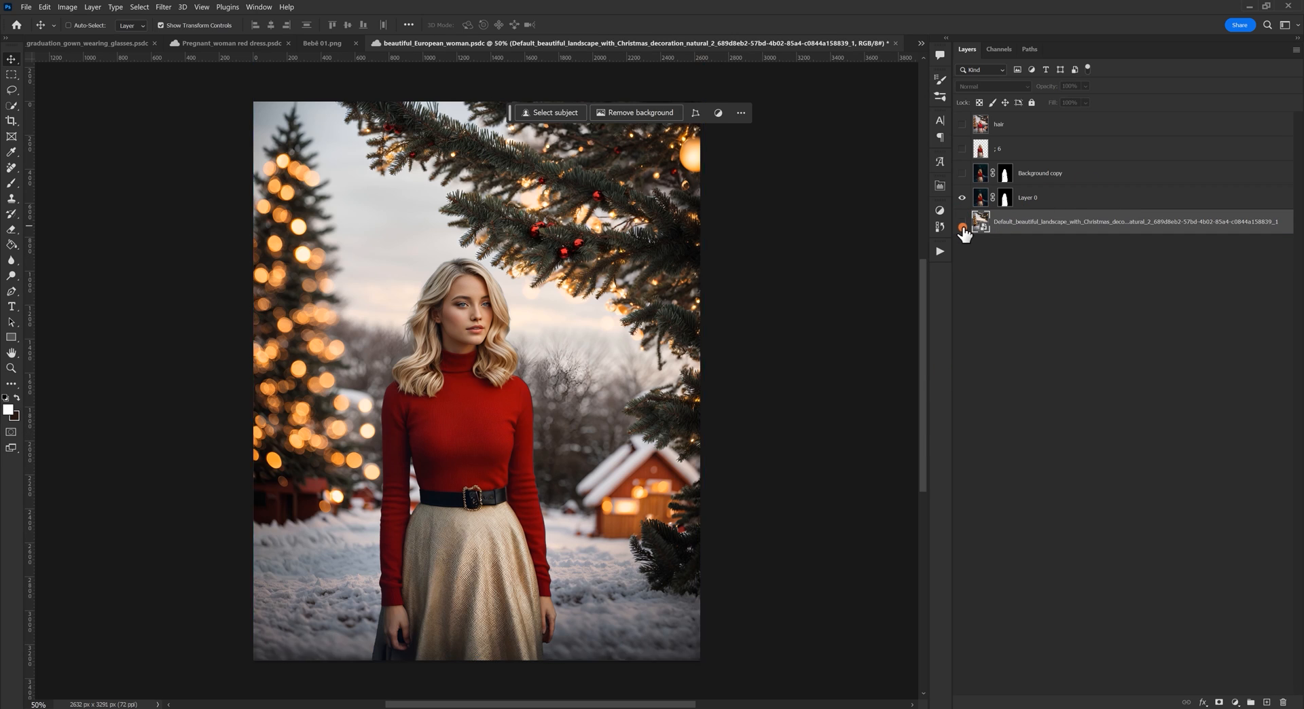
Step: Undo the Background layer's masking and reordering, show the landscape and Background copy layers, and clear the selection around the woman
key(ctrl+z)
key(ctrl+z)
click(962, 198)
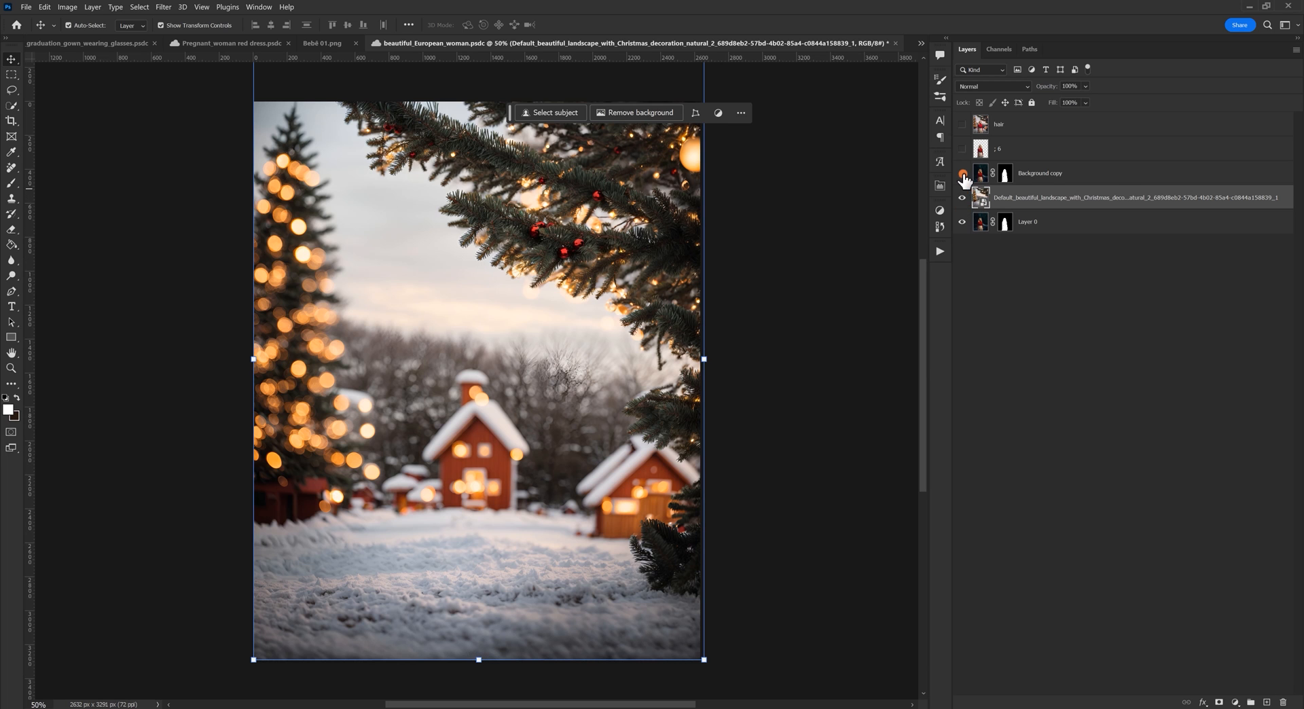
click(962, 198)
key(ctrl+z)
click(962, 198)
click(962, 173)
click(793, 343)
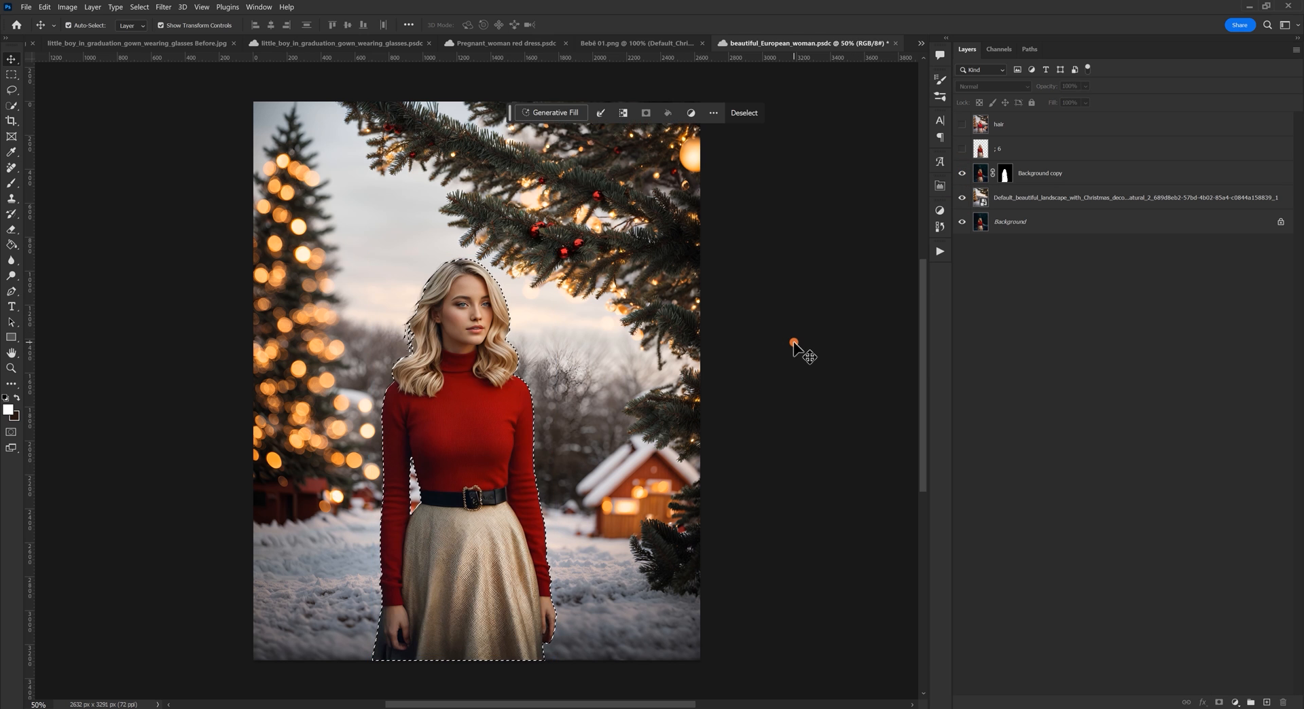
key(ctrl+d)
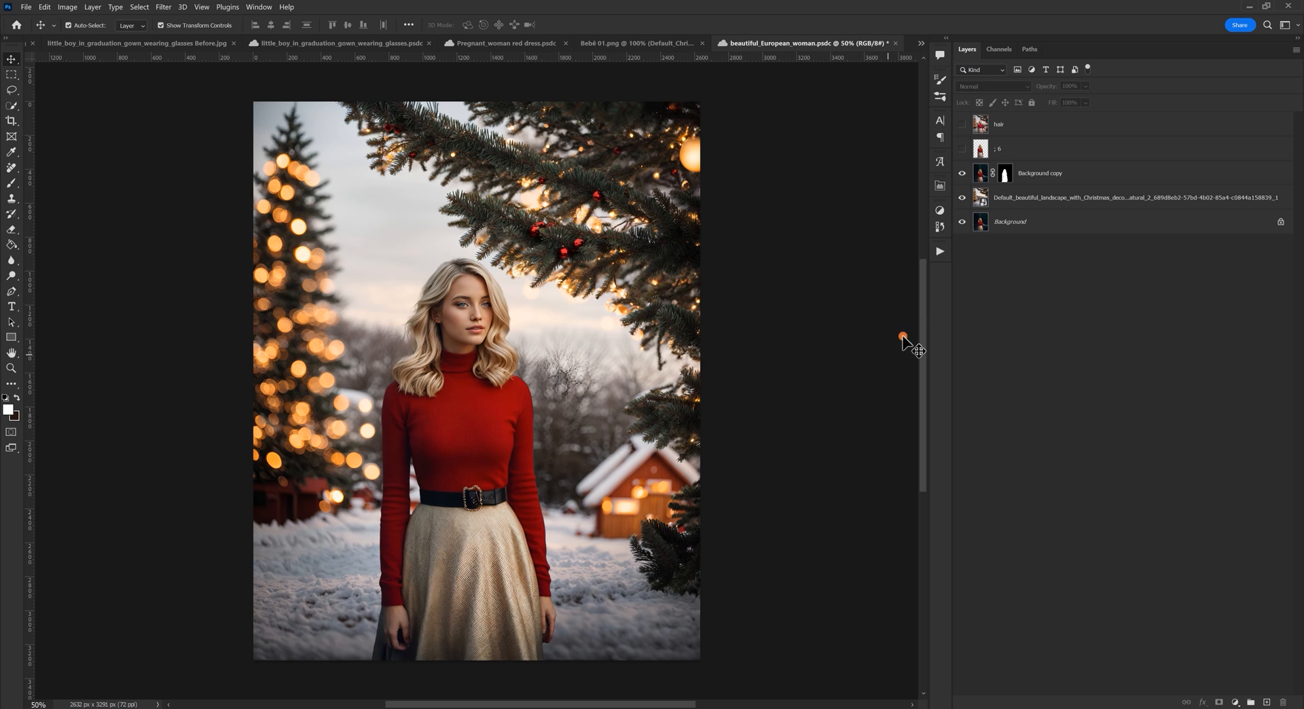
Step: Duplicate the masked Background copy layer containing the woman
click(962, 149)
click(983, 174)
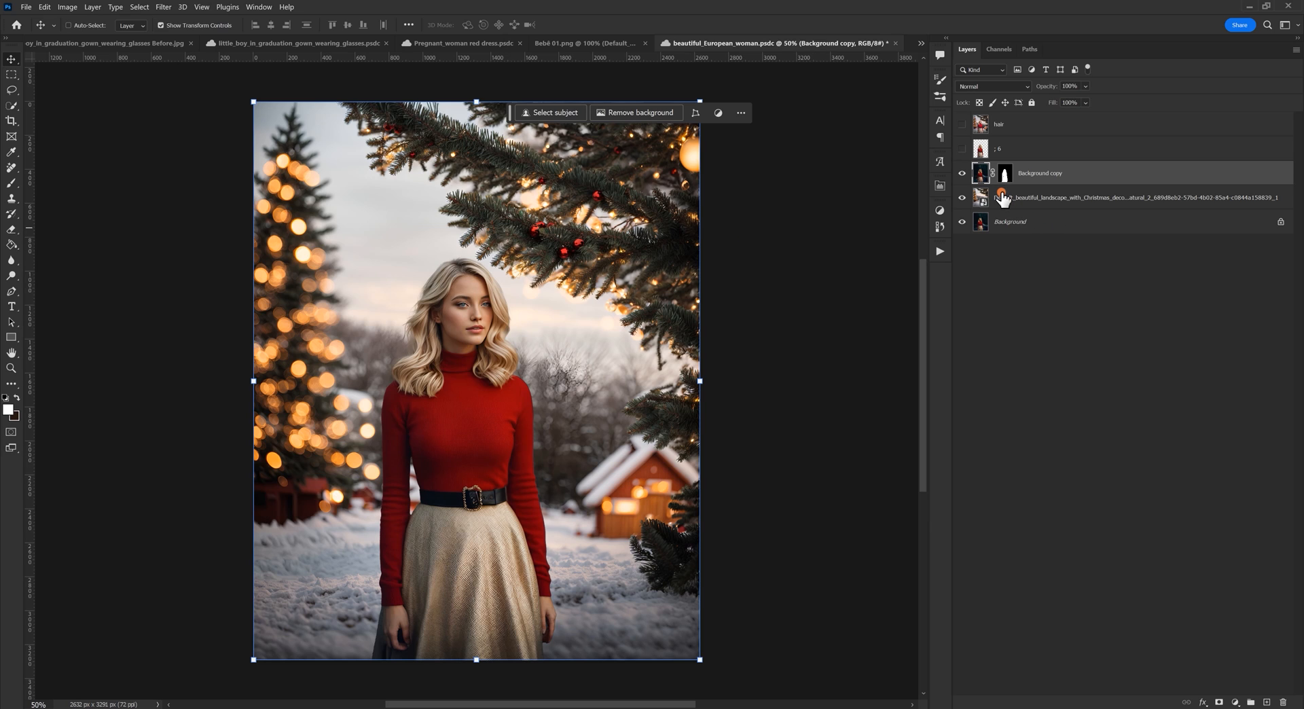
key(ctrl+j)
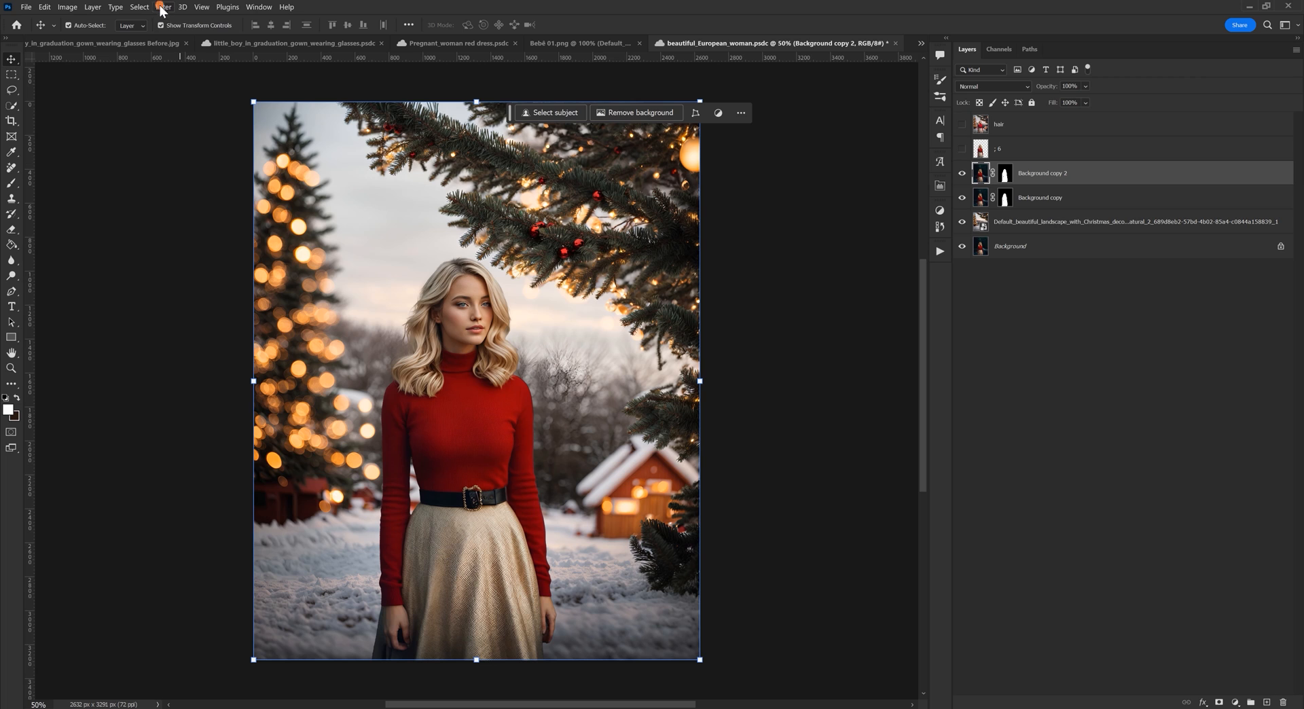
Step: Enable the Harmonization neural filter on the duplicated woman layer, using the Christmas landscape layer as the reference image
click(163, 7)
click(180, 43)
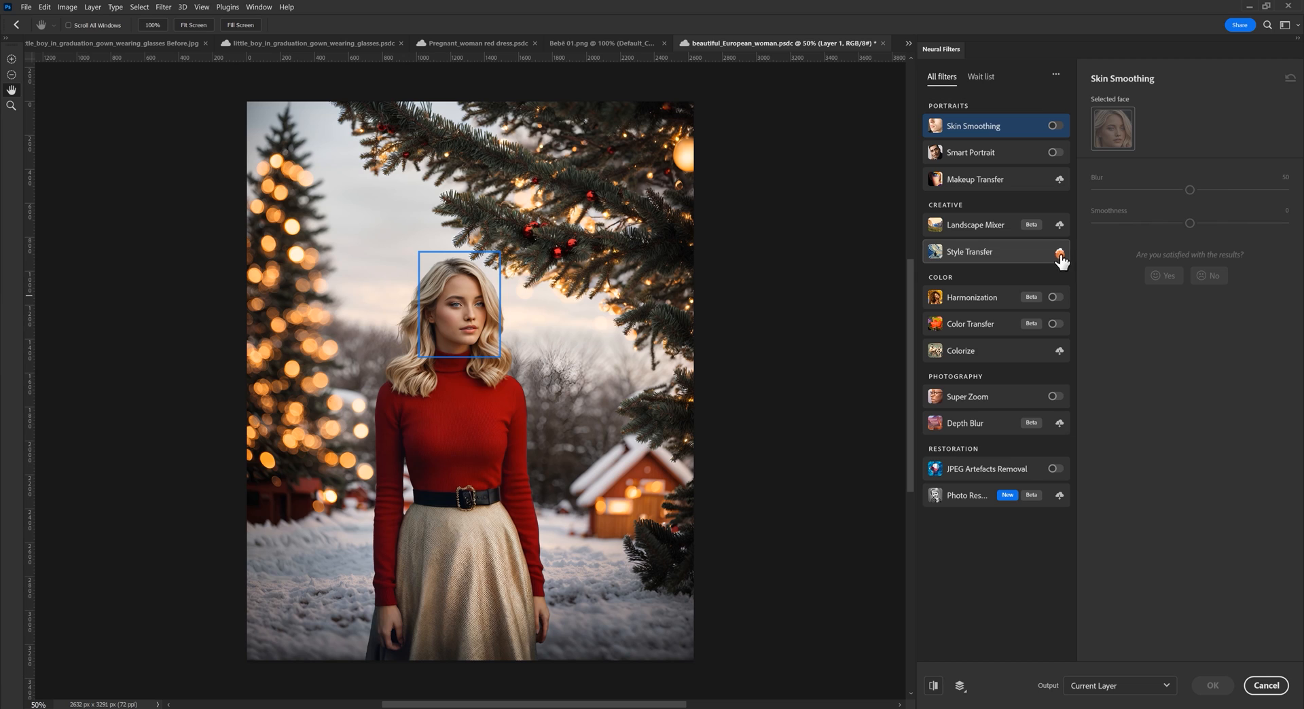
click(1055, 299)
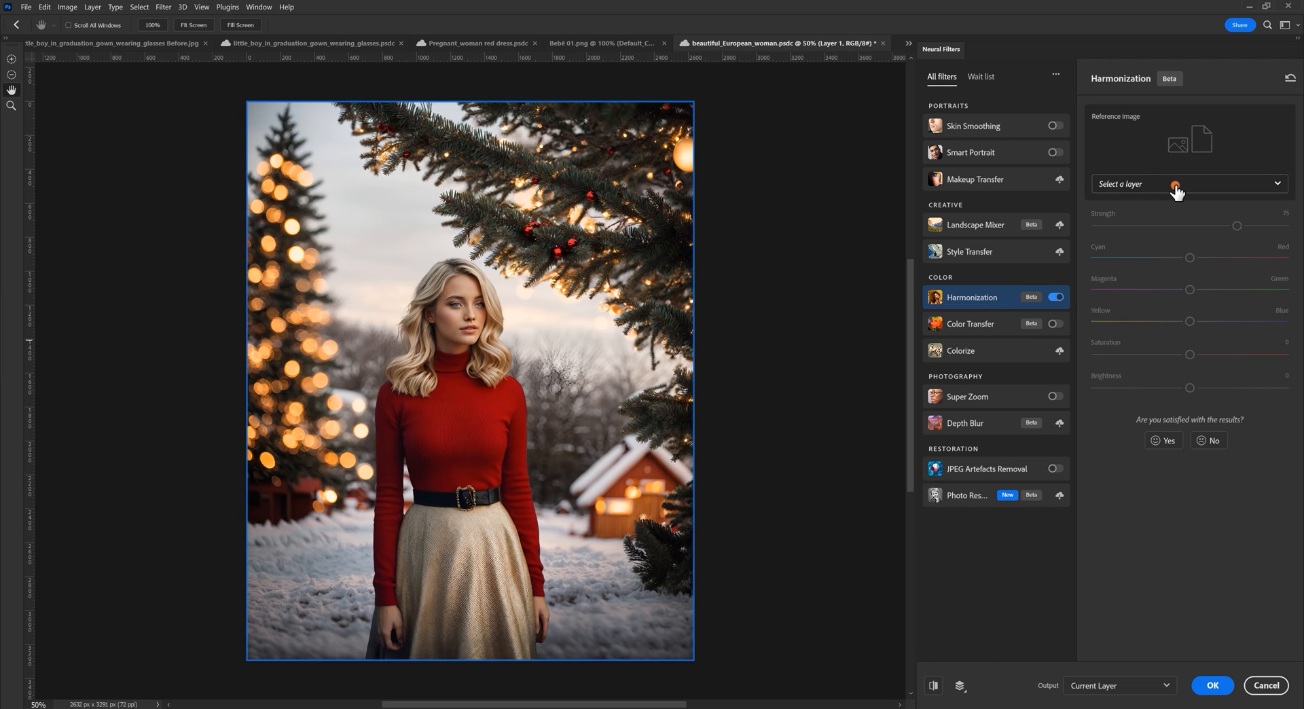
click(1176, 186)
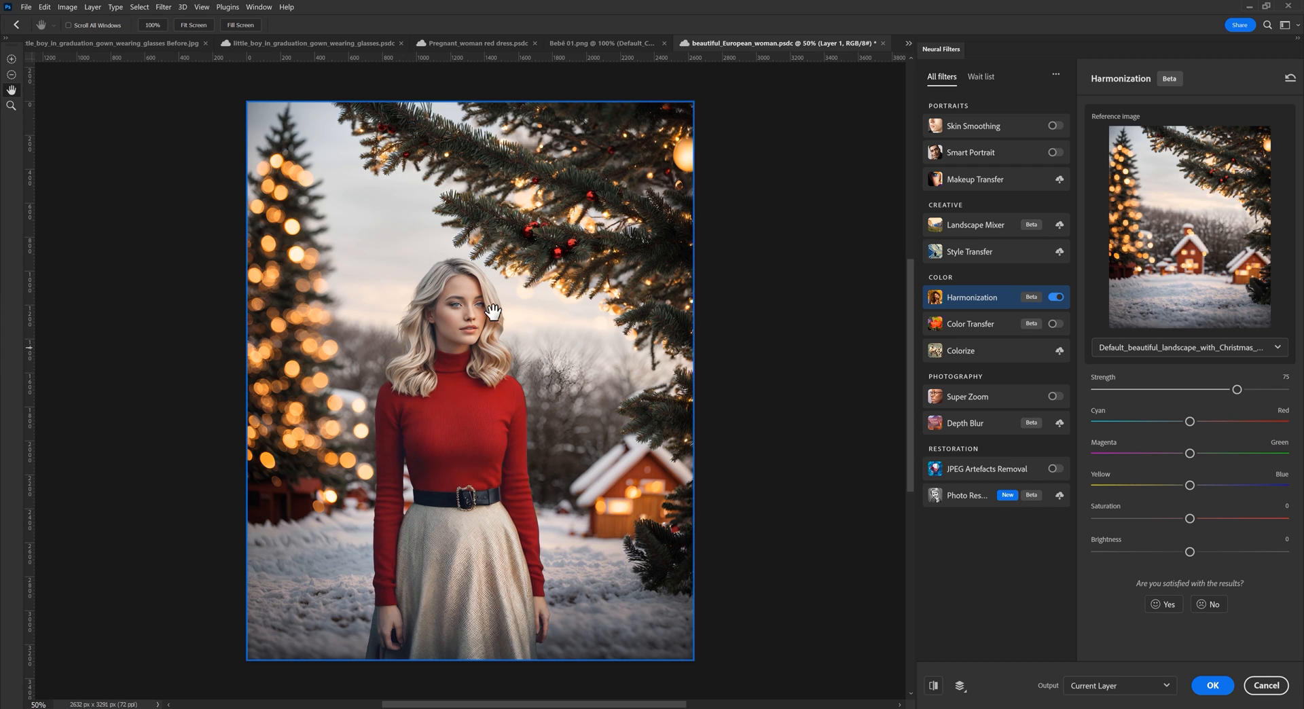
Step: Apply Harmonization to the woman's layer at strength 55 with a slight shift toward yellow, and clear the selection around her
click(935, 686)
click(936, 688)
click(1207, 389)
click(1181, 485)
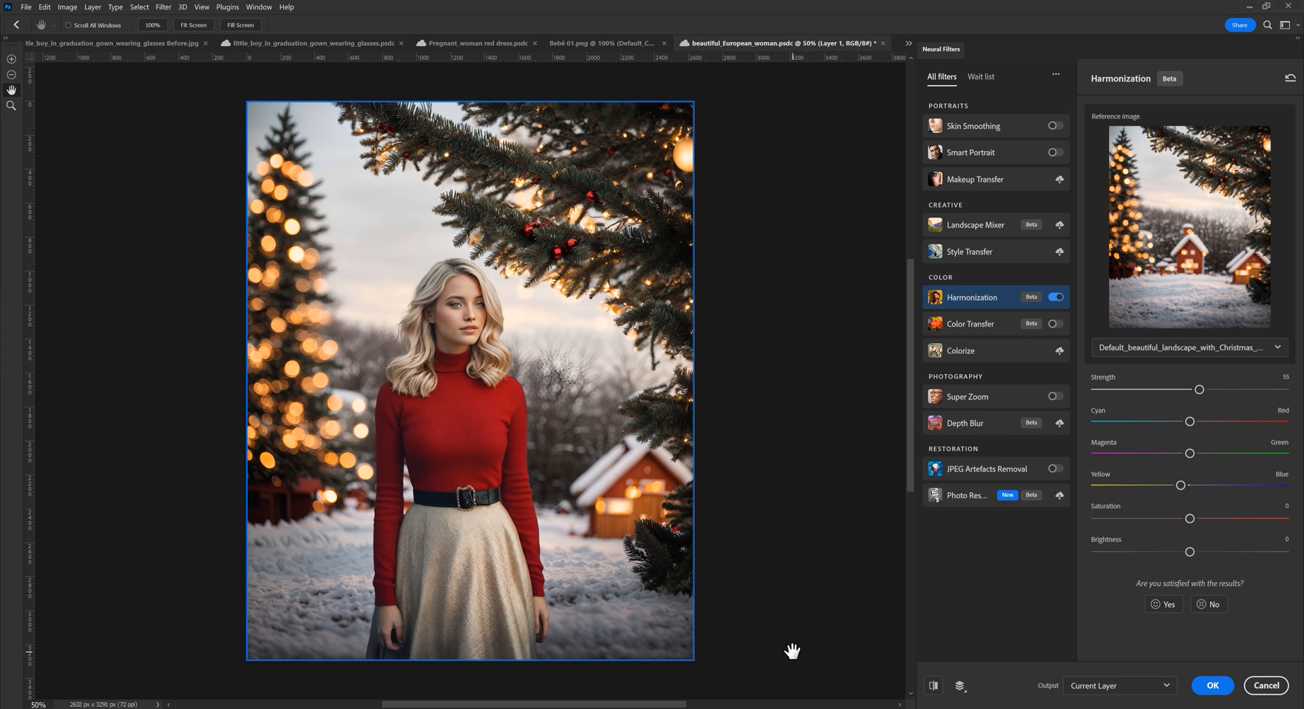
click(1211, 685)
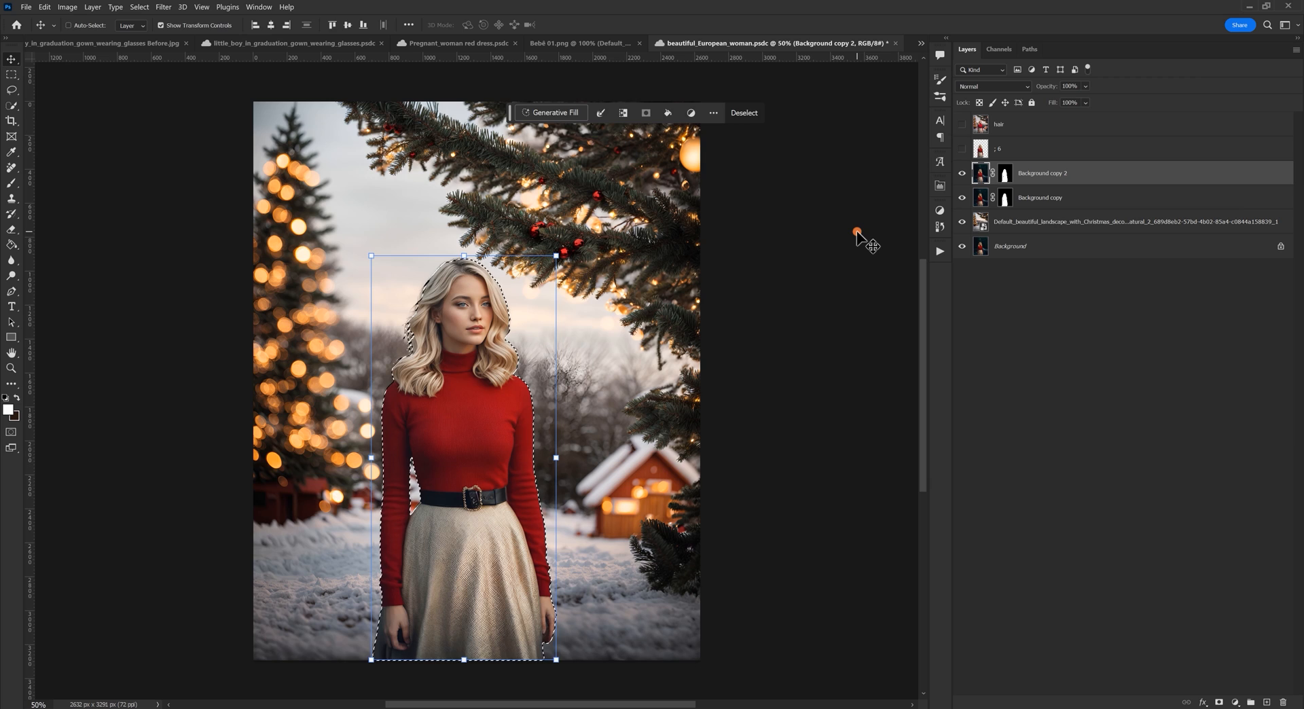
key(ctrl+d)
Step: Compare the woman with and without the harmonized layer, and show the ": 6" and hair layers in place of Background copy 2
click(962, 173)
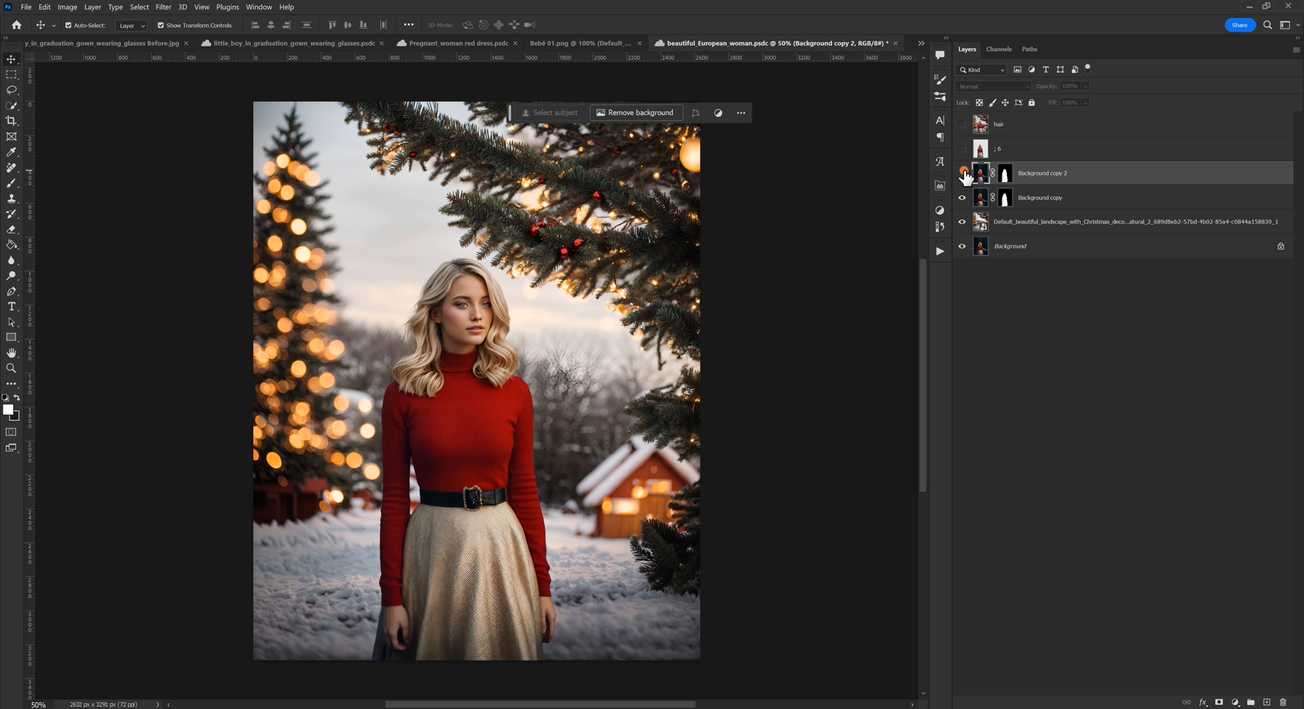
click(963, 173)
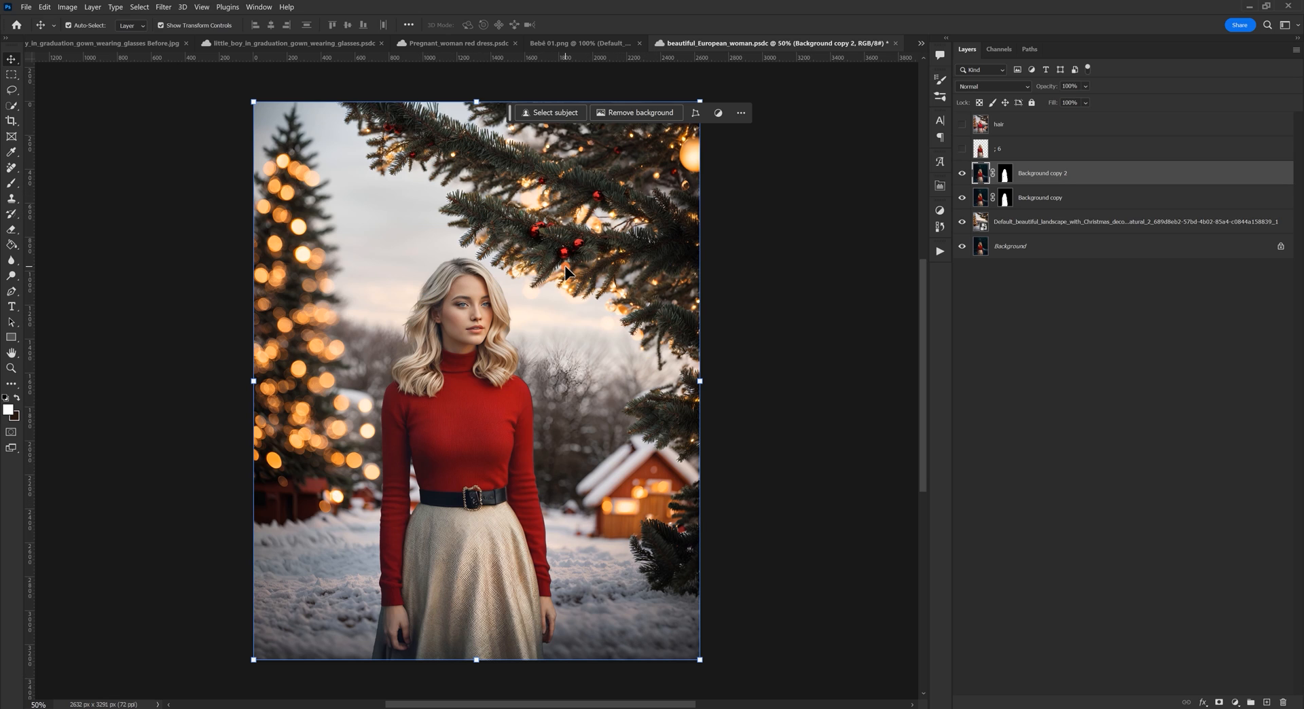
click(962, 173)
click(962, 148)
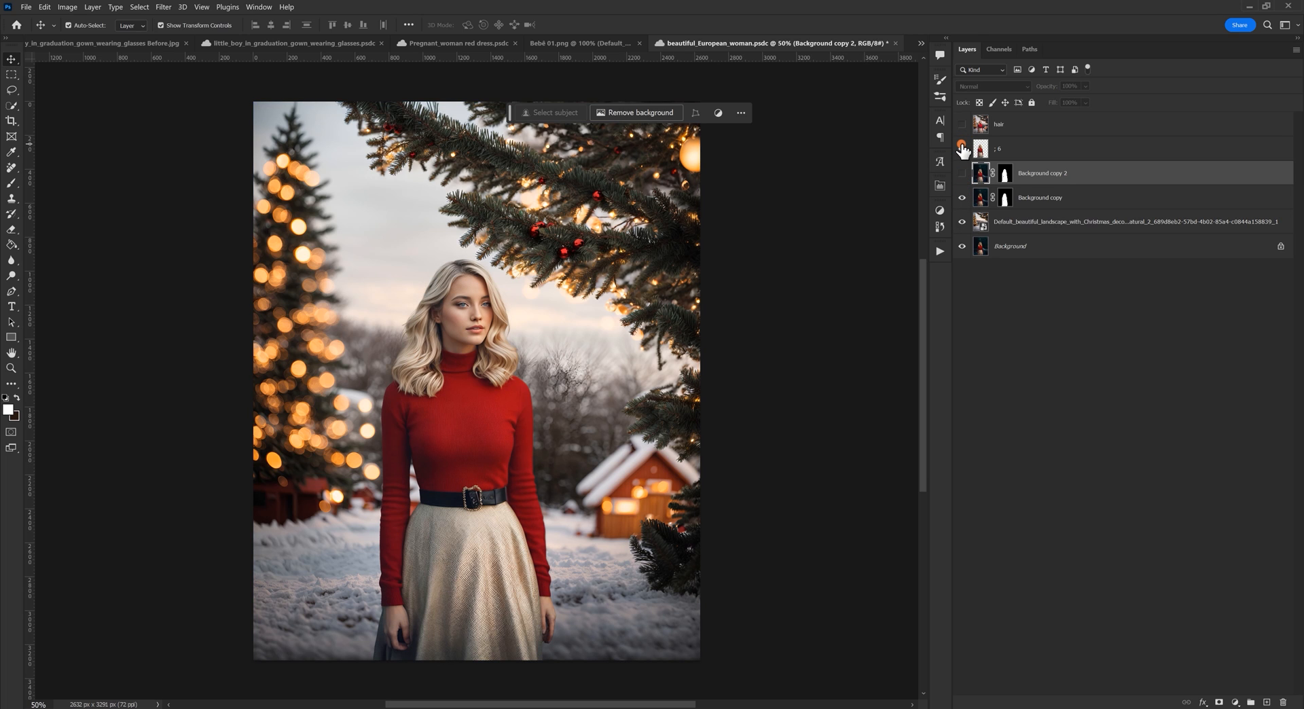
click(962, 124)
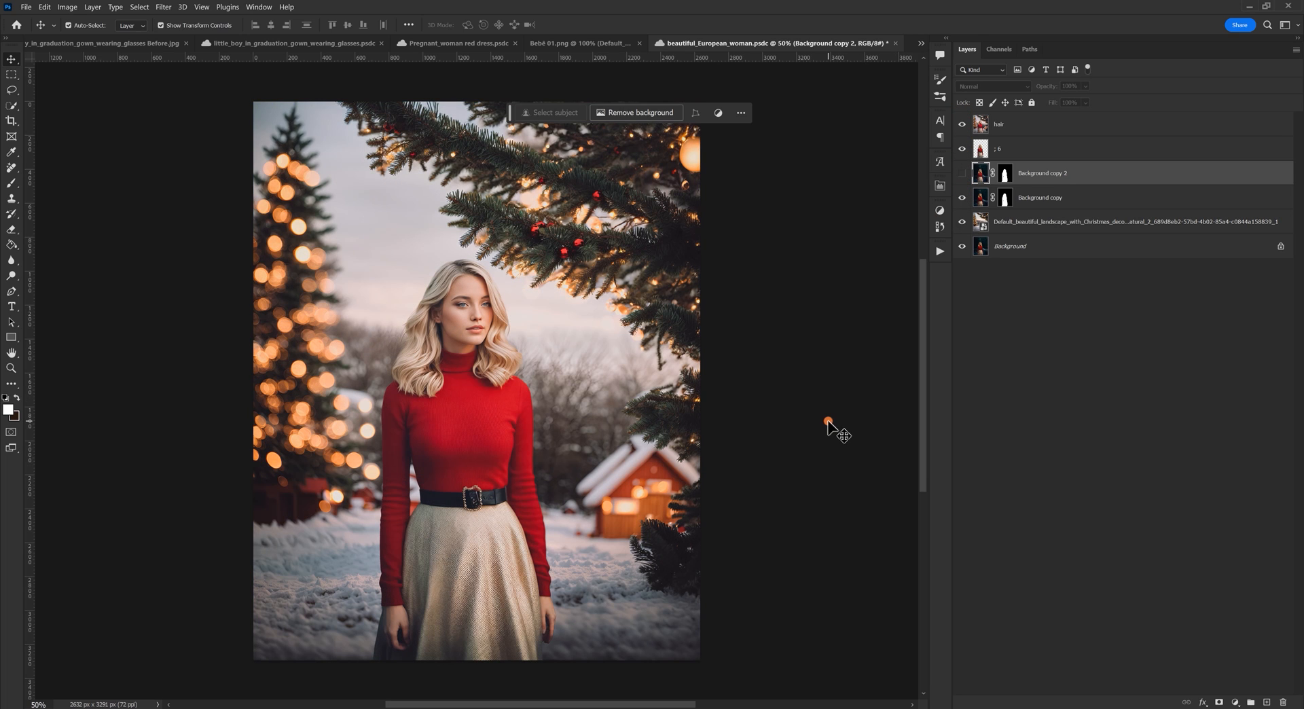
Step: Examine the woman's hair edges and the surrounding landscape up close with the ": 6" and hair layers shown
key(z)
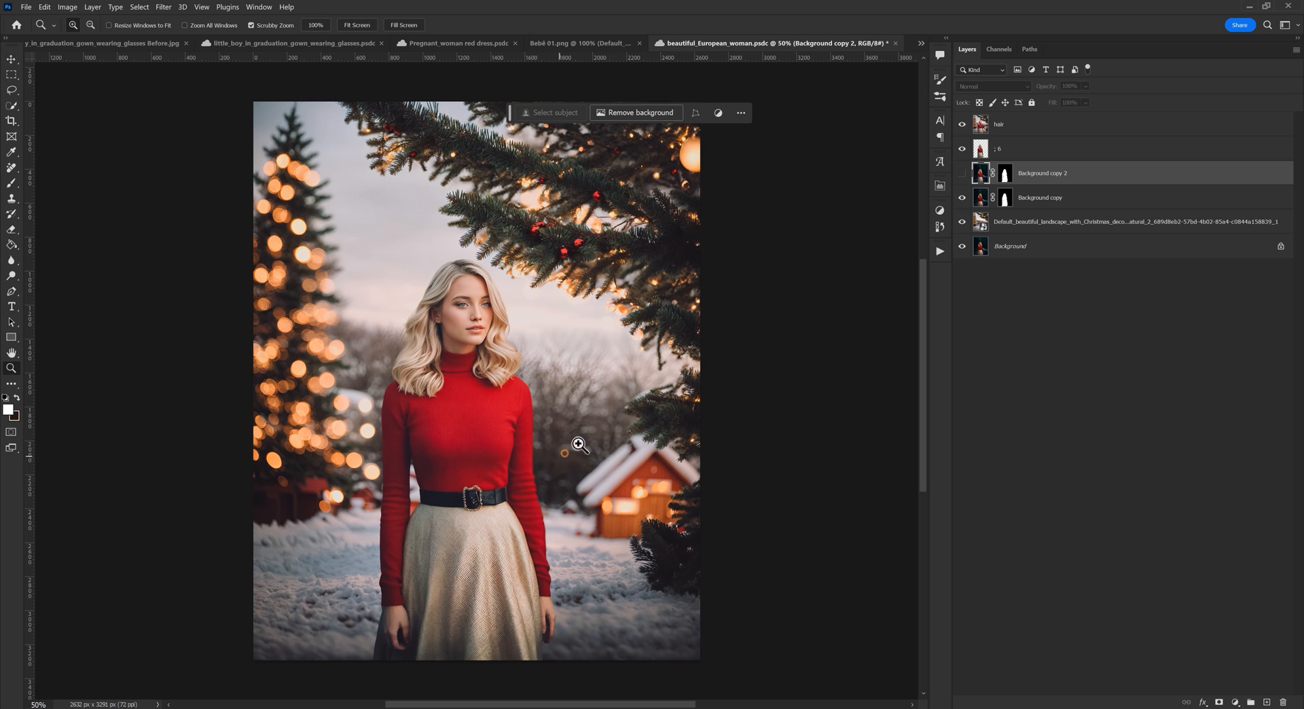
drag(573, 450, 607, 432)
key(v)
drag(742, 372, 425, 416)
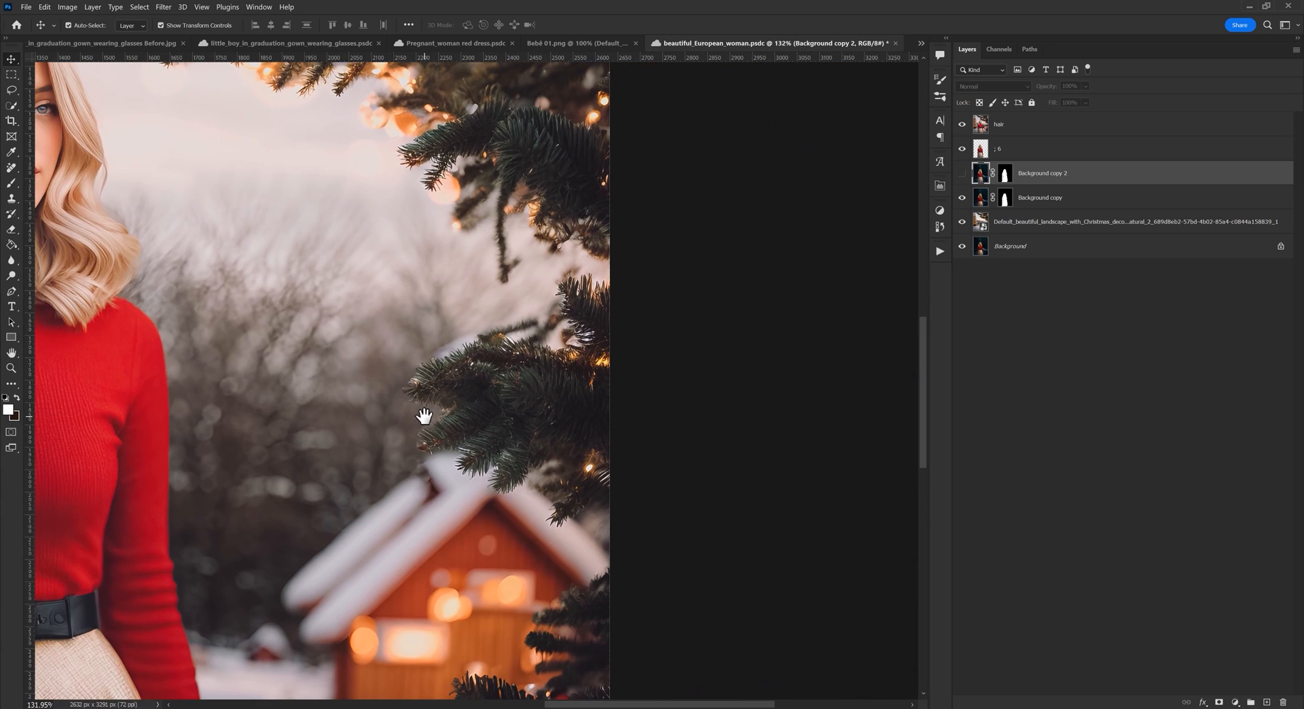
scroll(474, 212, up, 4)
drag(426, 313, 550, 294)
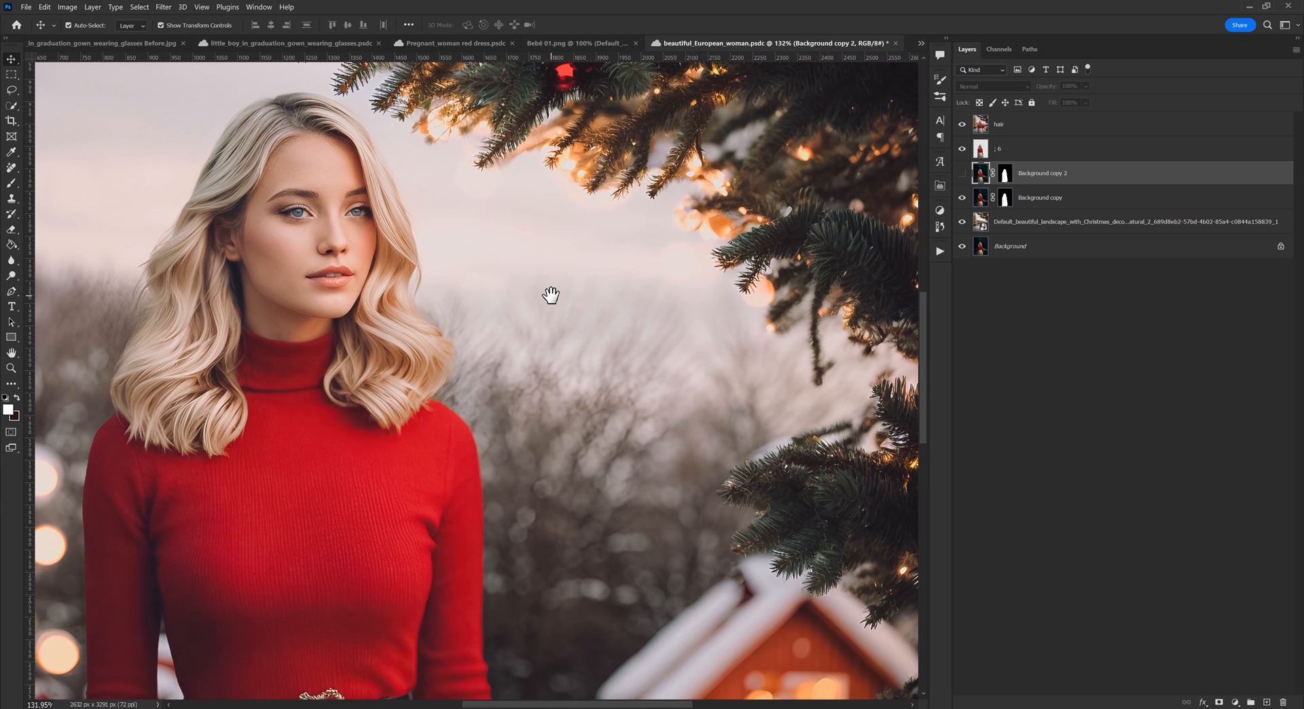
scroll(246, 389, up, 2)
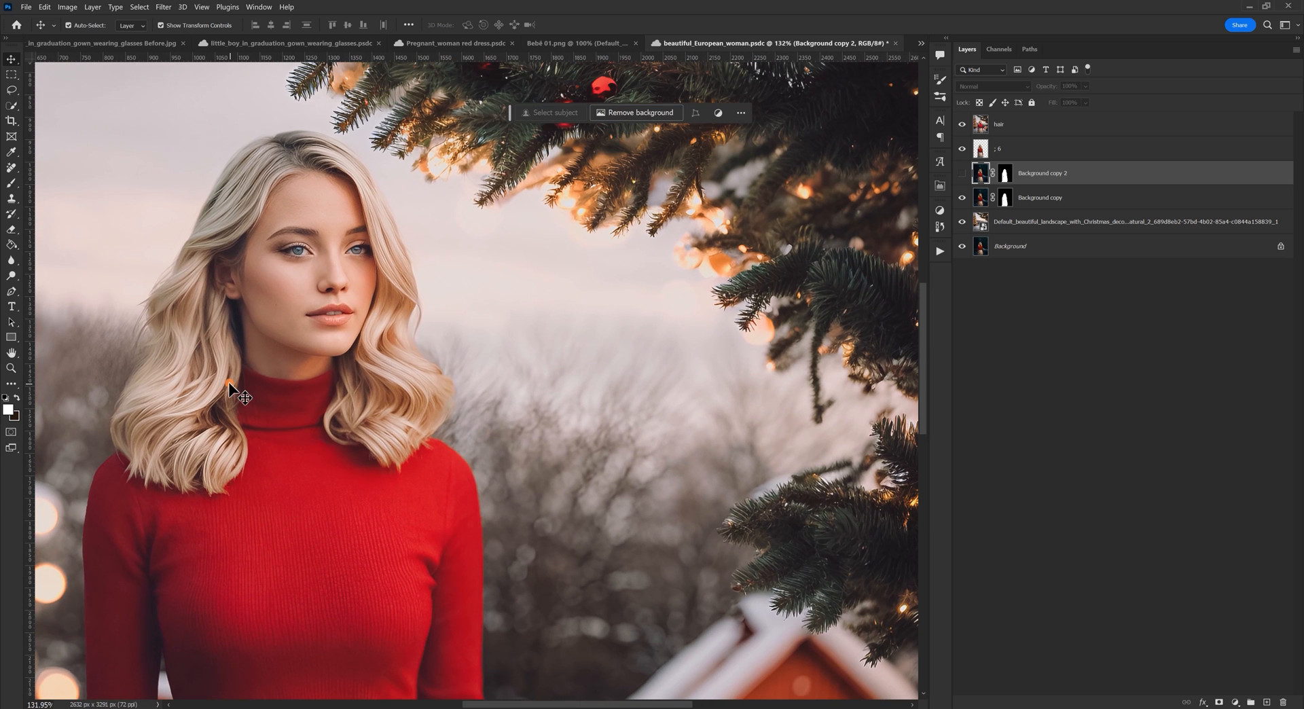
drag(212, 370, 334, 351)
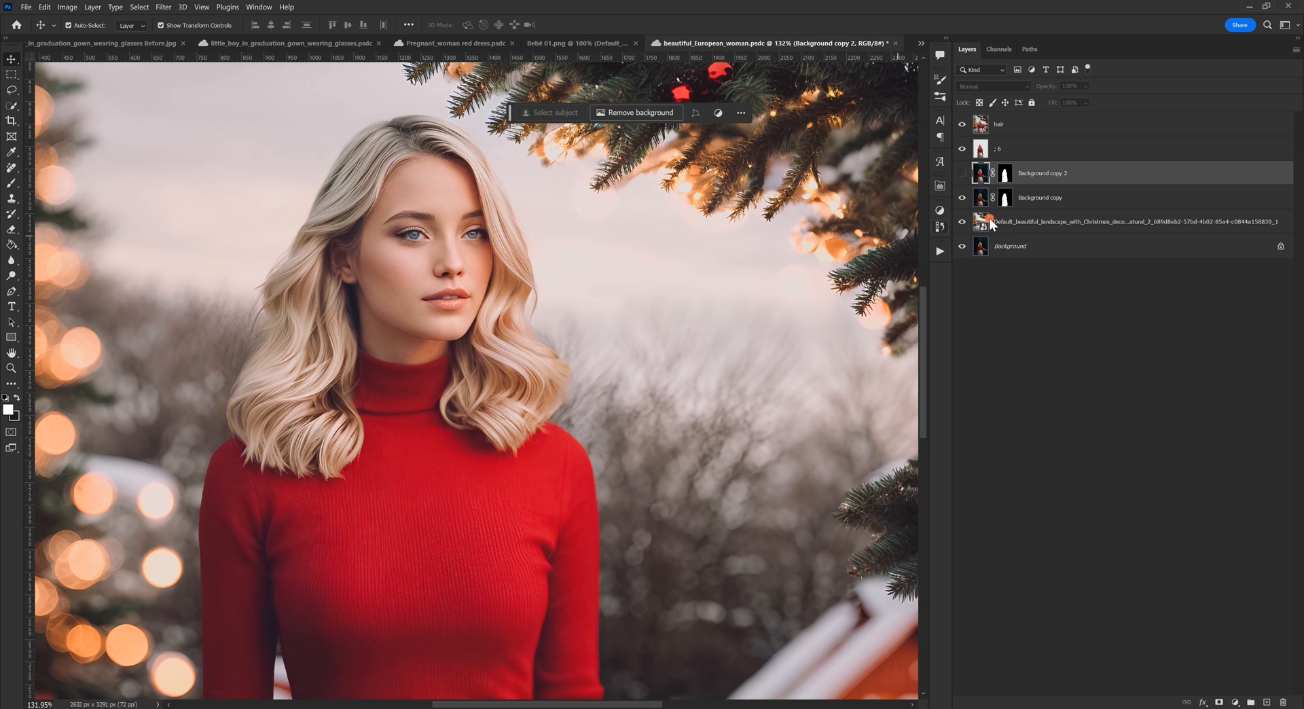
Step: Hide the hair and ": 6" layers, and compare the woman's hair with Background copy 2 hidden and shown
drag(962, 124, 962, 155)
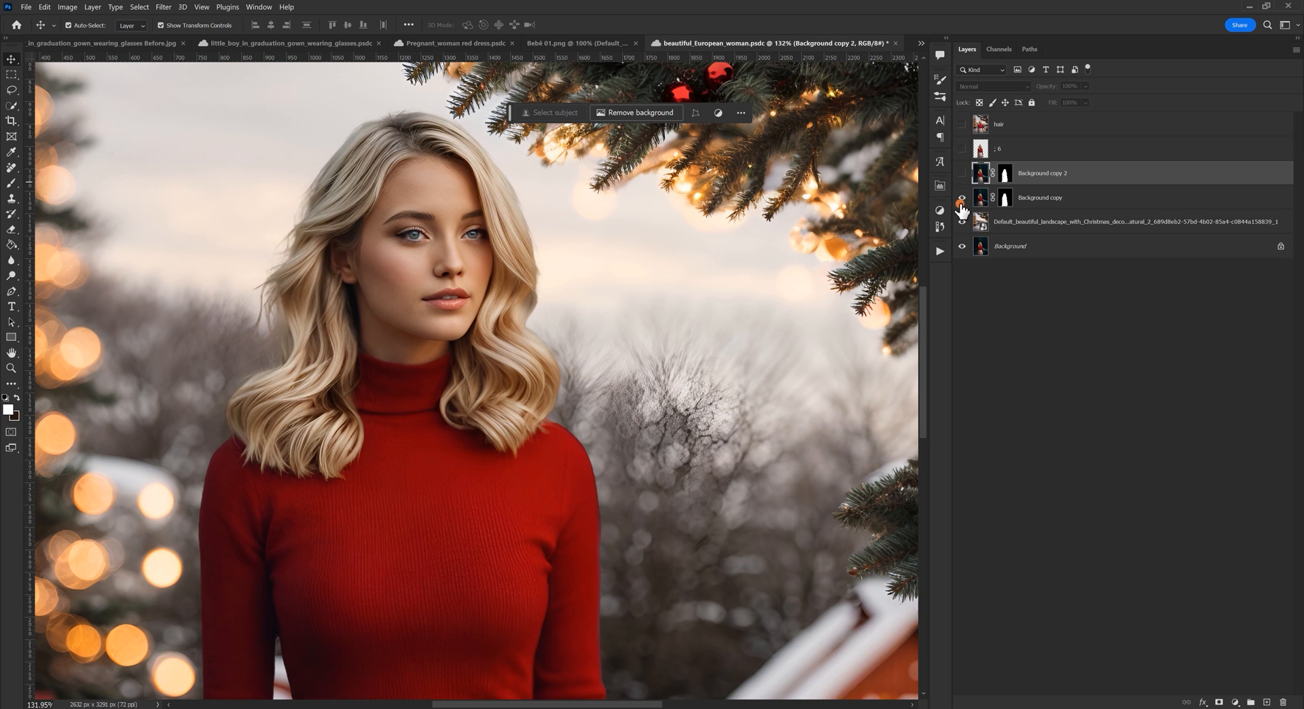
click(962, 174)
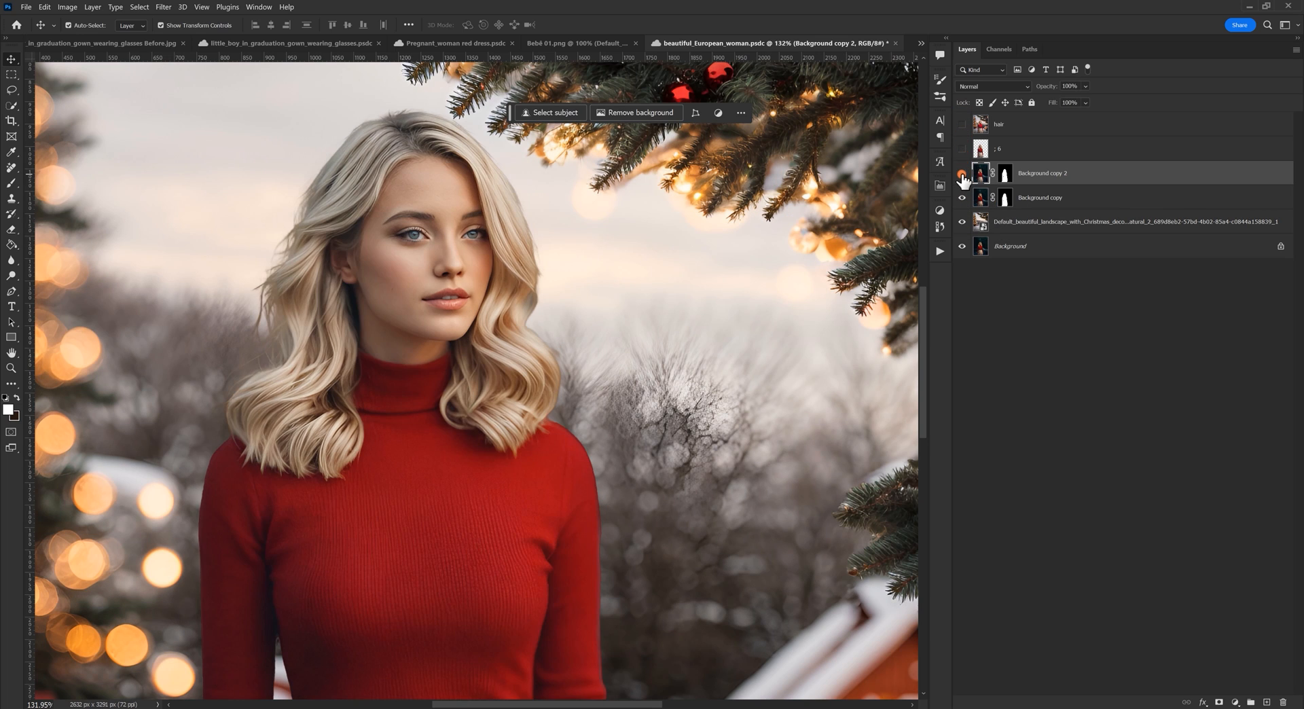
click(961, 174)
scroll(267, 284, up, 3)
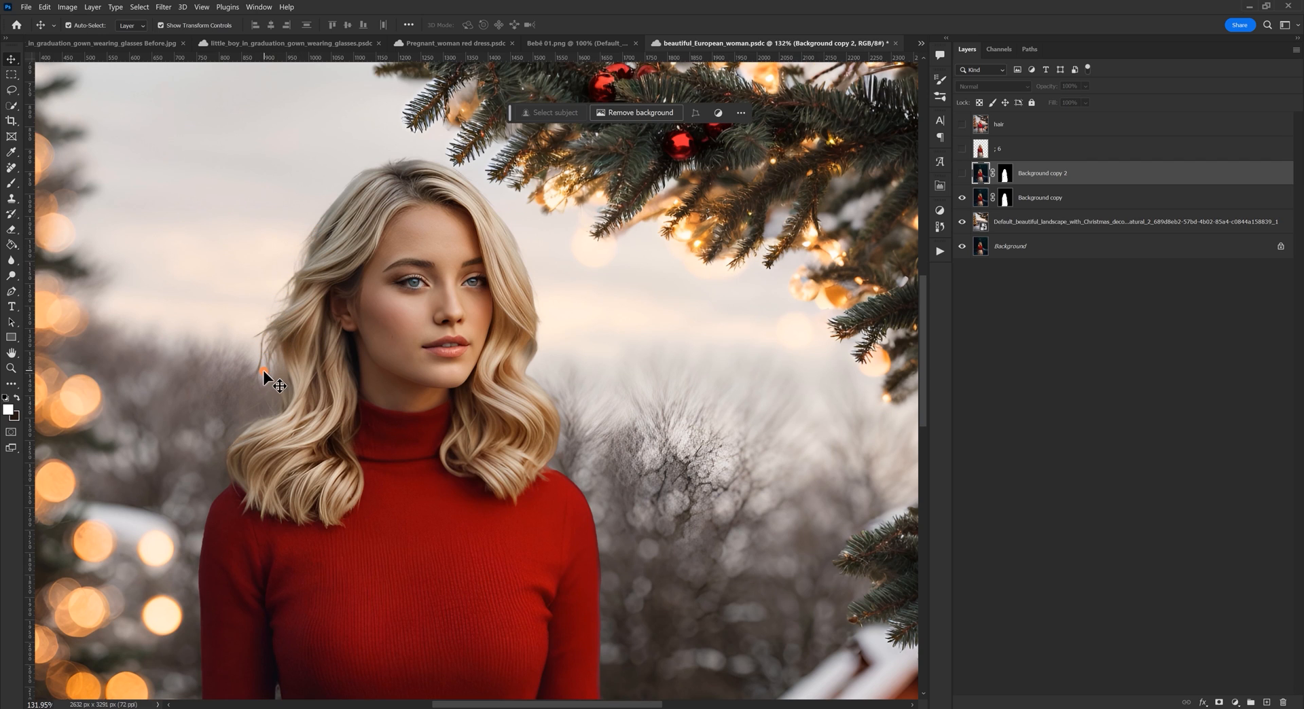
scroll(247, 421, up, 2)
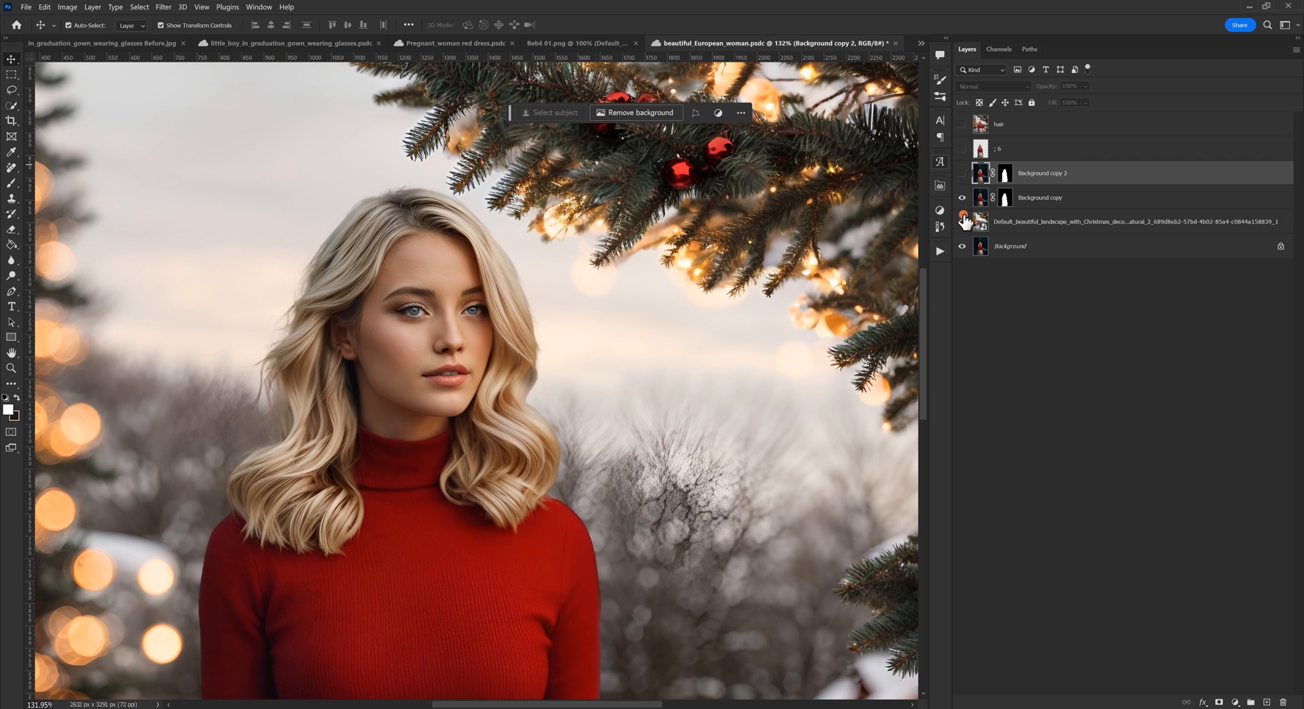
scroll(367, 374, up, 1)
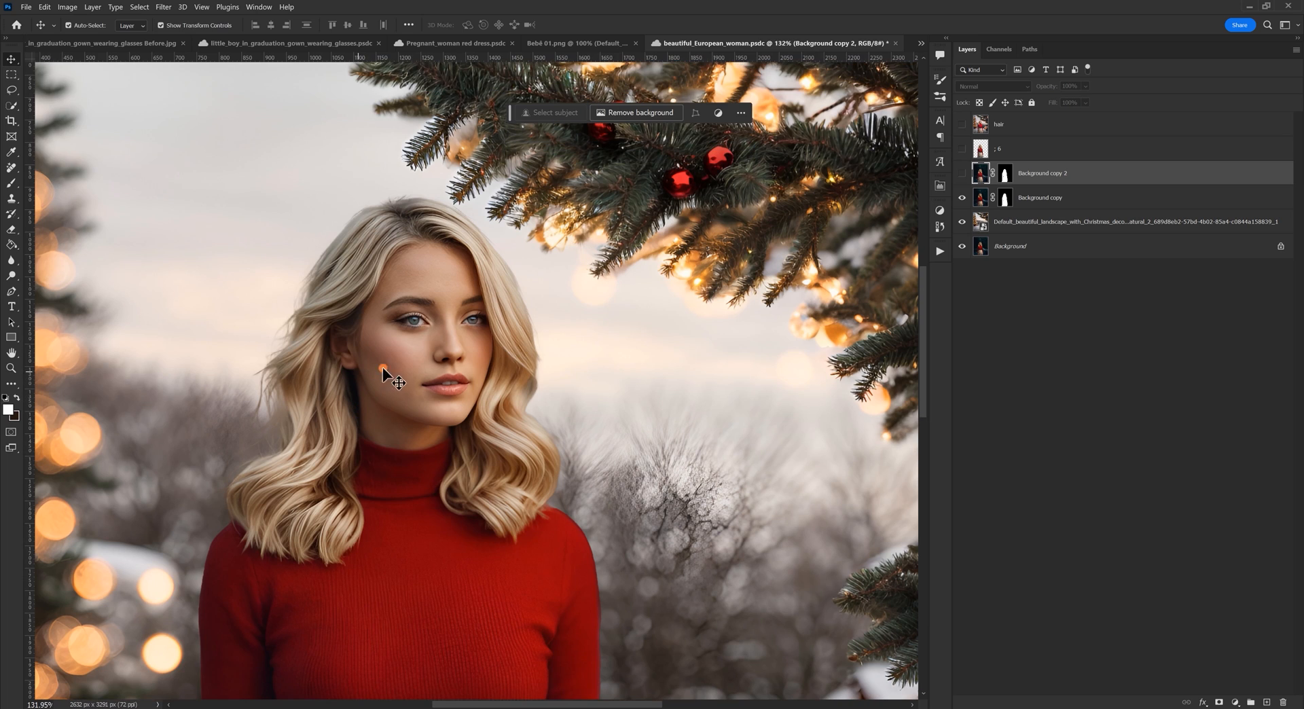
click(962, 173)
click(981, 151)
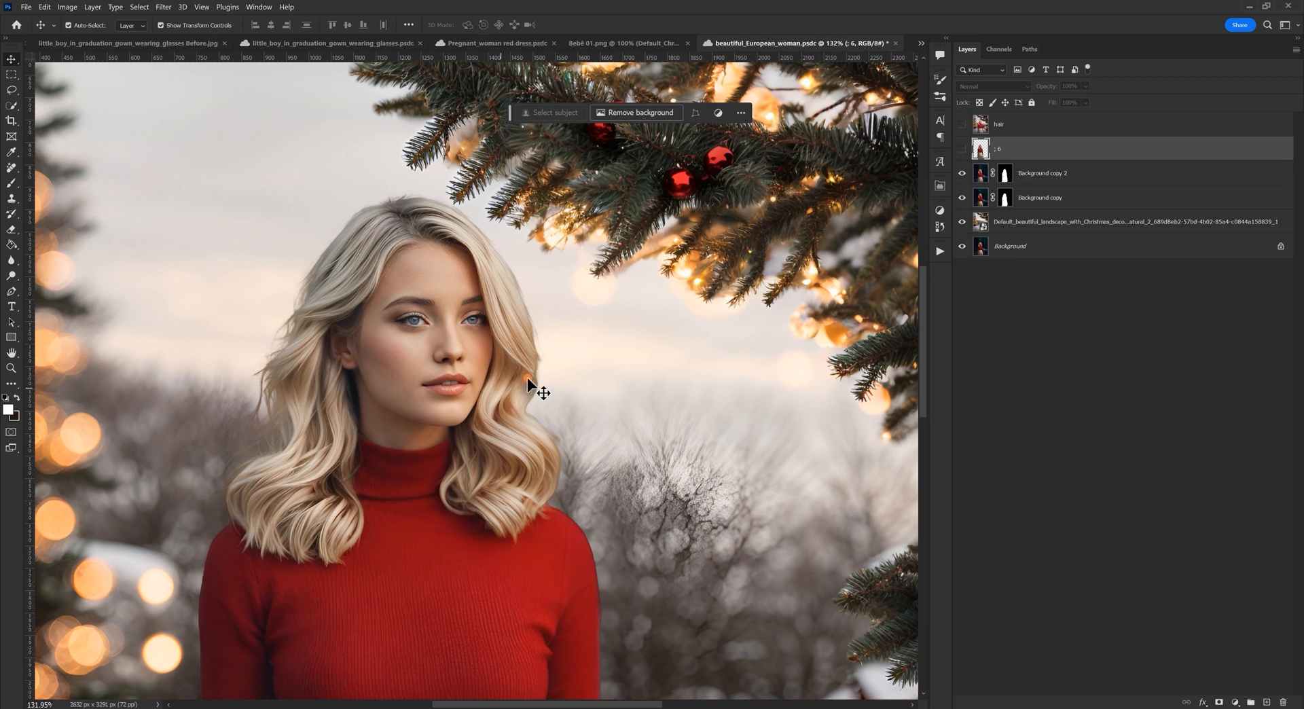
scroll(441, 500, down, 5)
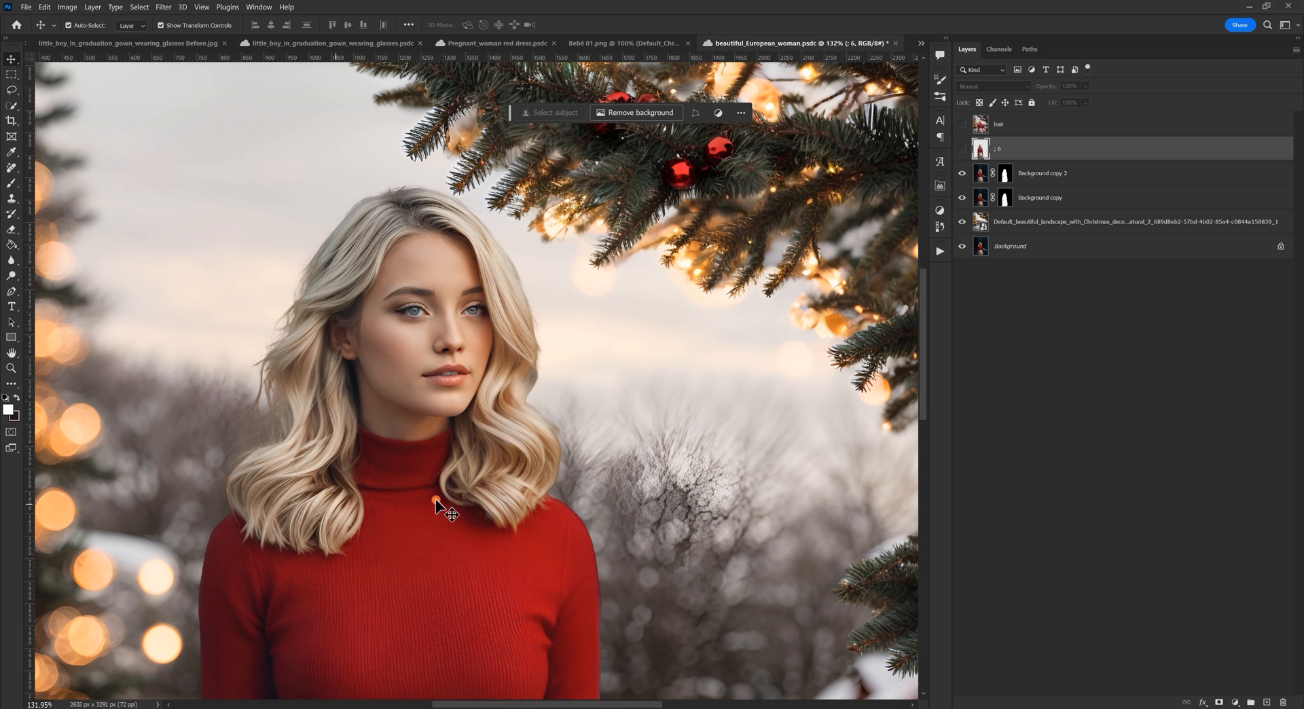
scroll(323, 373, up, 4)
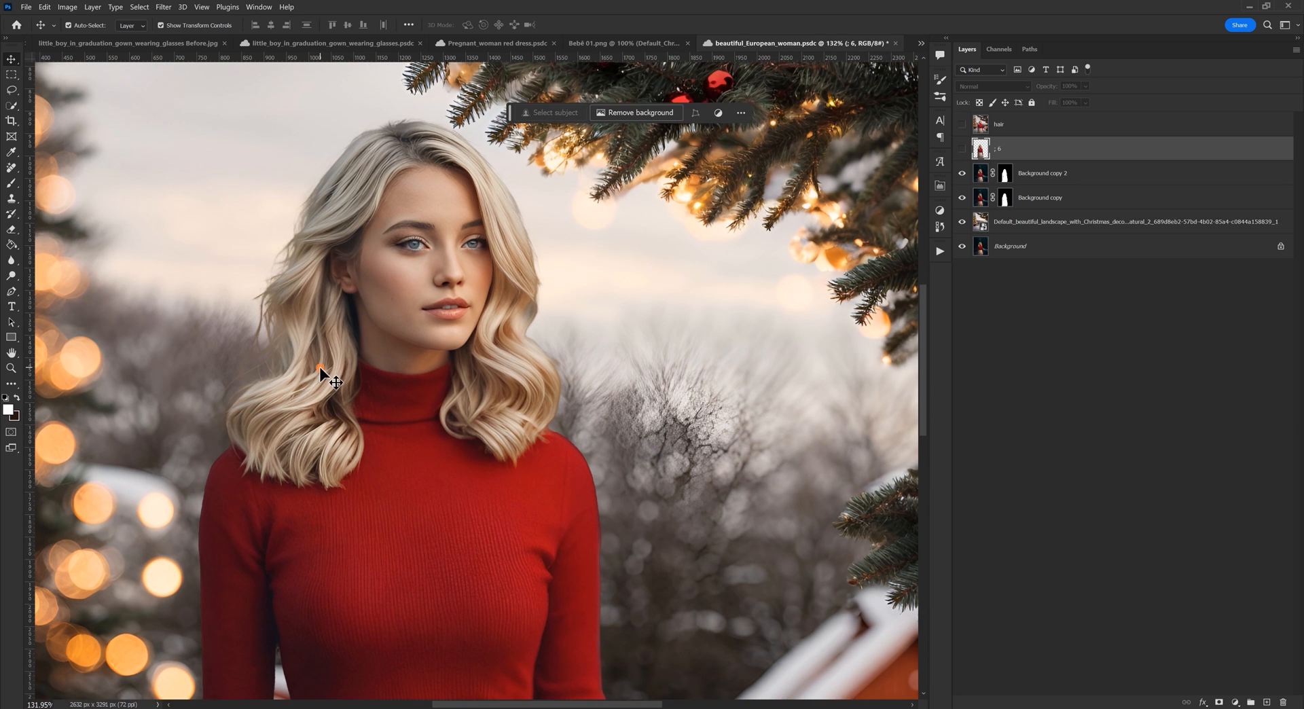
Step: Apply Color Decontaminate at 86% to the Background copy 2 layer, checking the hair edges with and without the preview
click(979, 176)
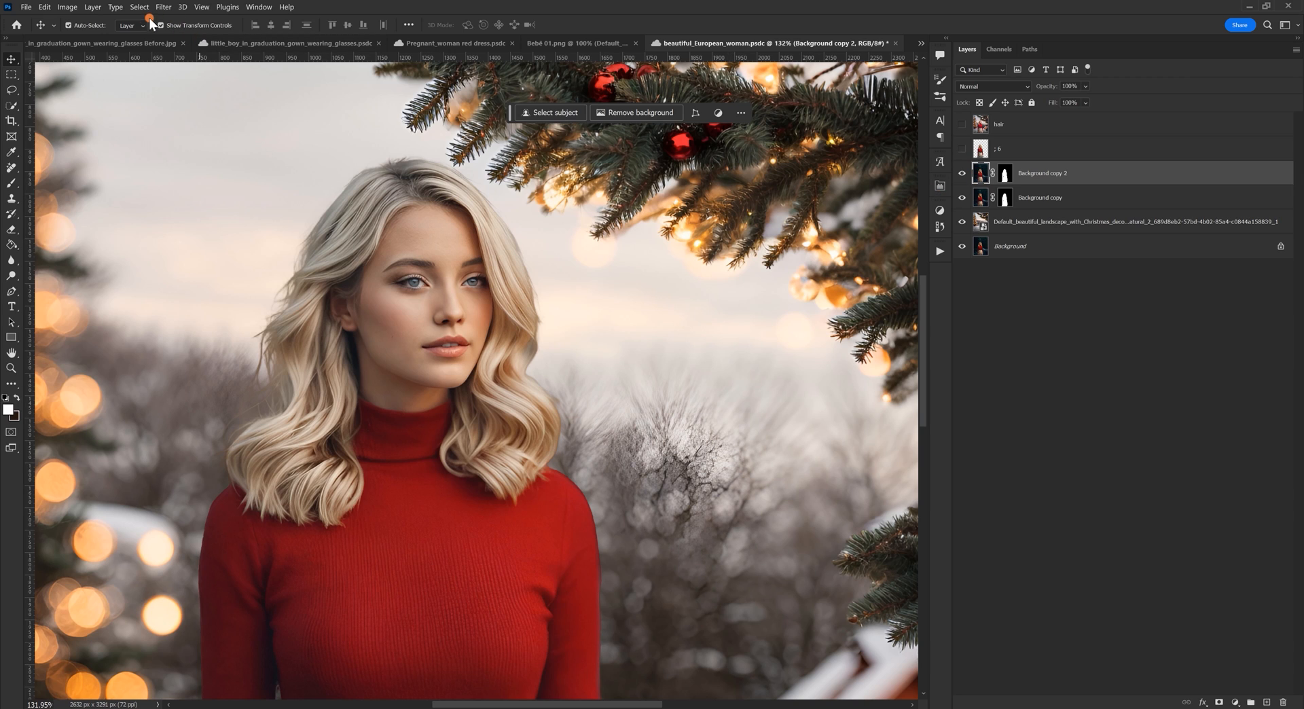
click(92, 9)
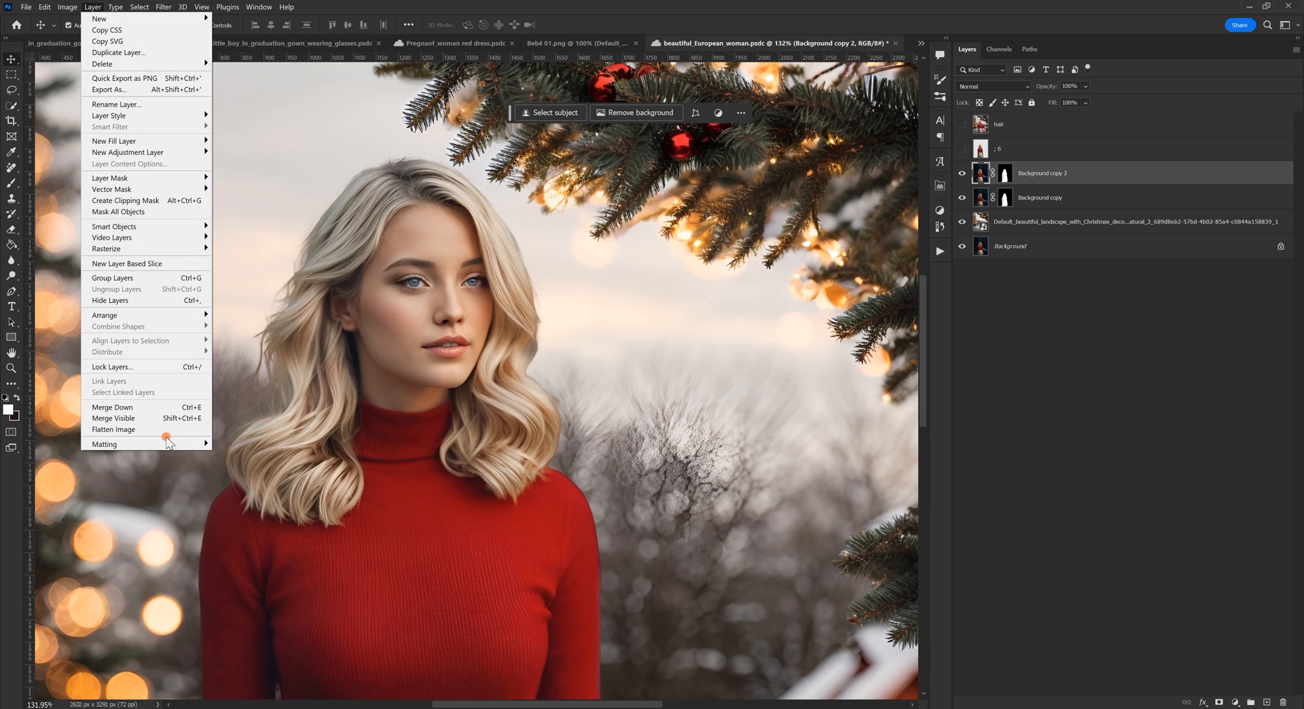
mouse_move(169, 446)
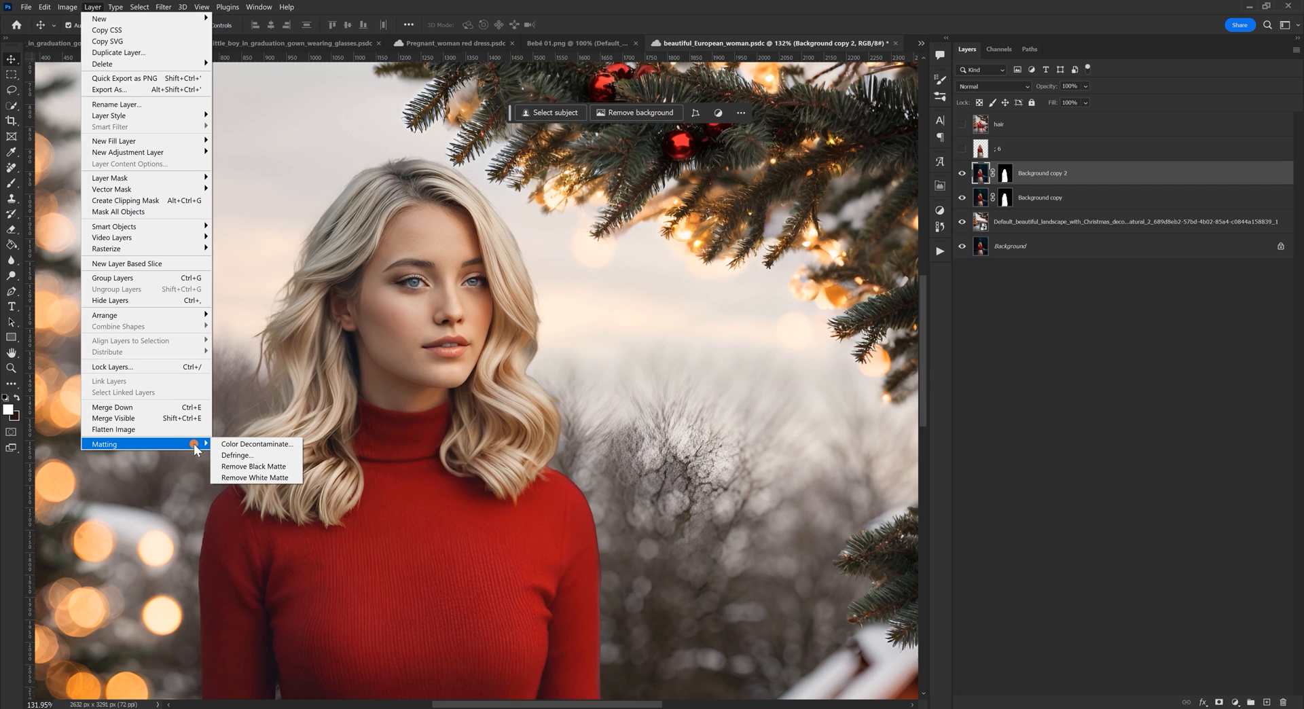
click(88, 8)
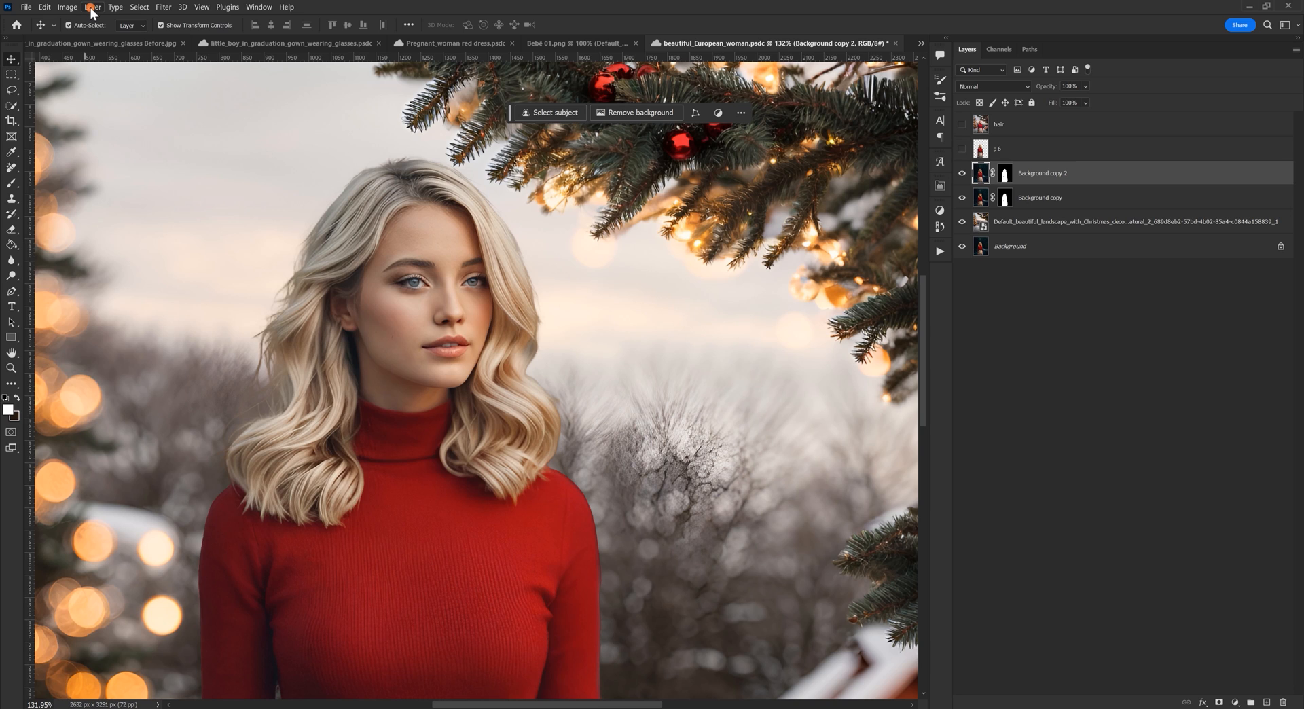
click(92, 8)
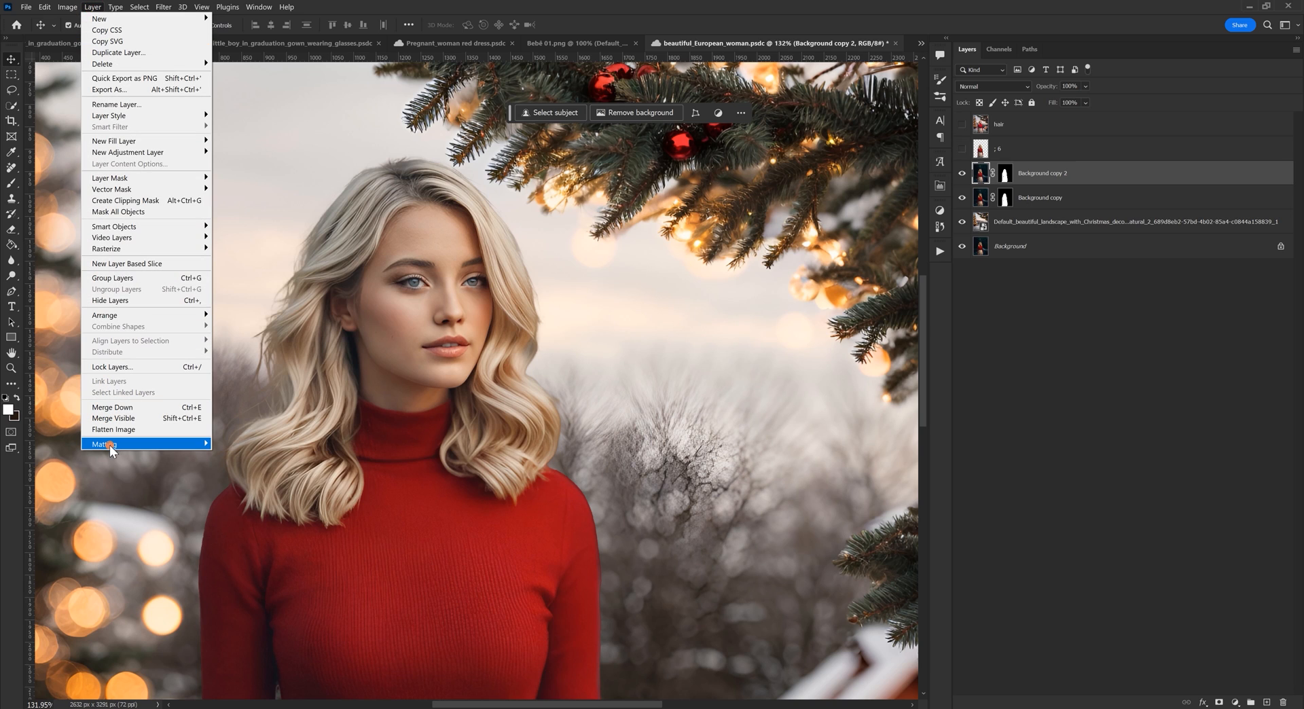
mouse_move(108, 446)
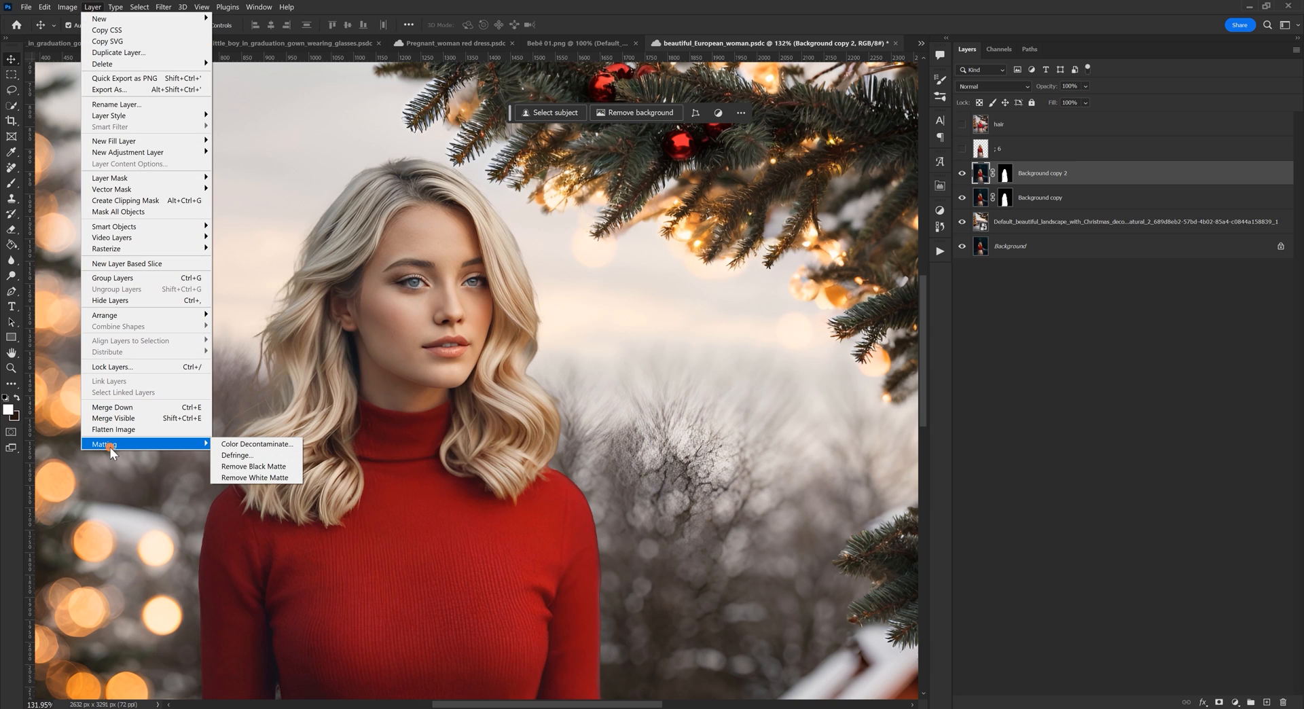
click(249, 445)
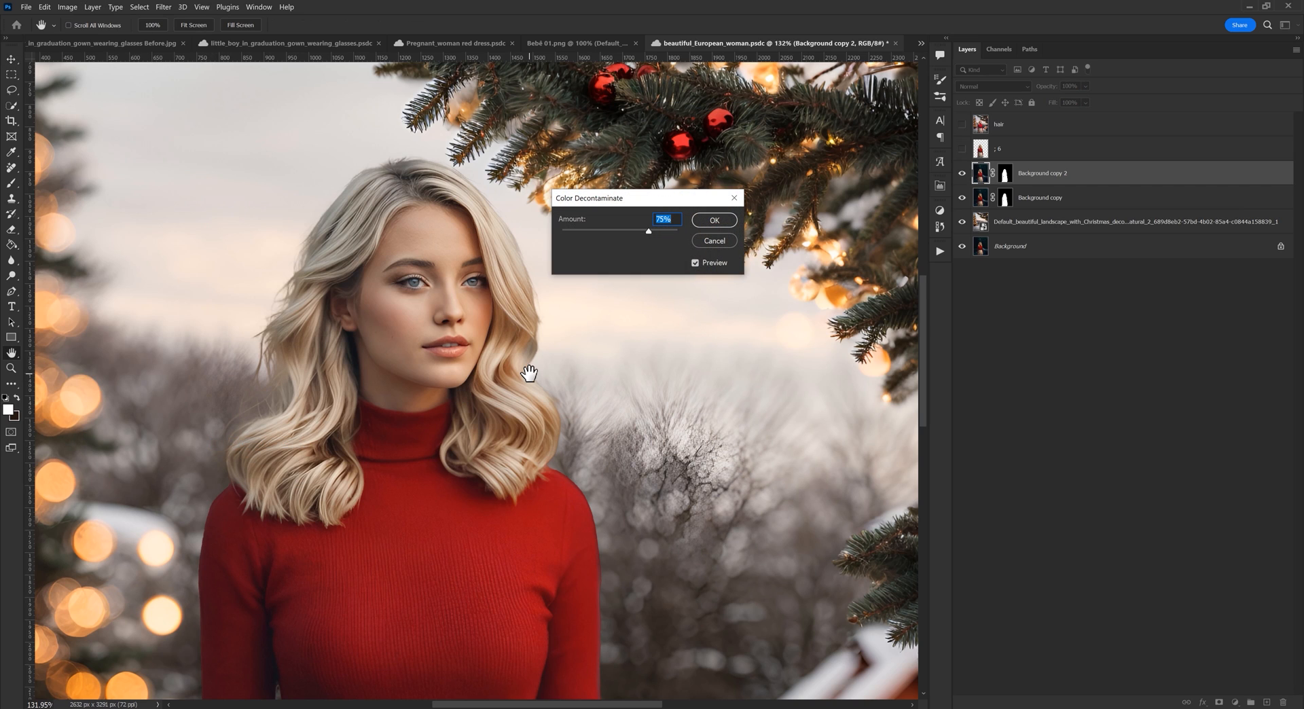
mouse_move(649, 232)
mouse_down()
mouse_move(616, 235)
mouse_move(661, 232)
mouse_up()
click(658, 234)
click(695, 262)
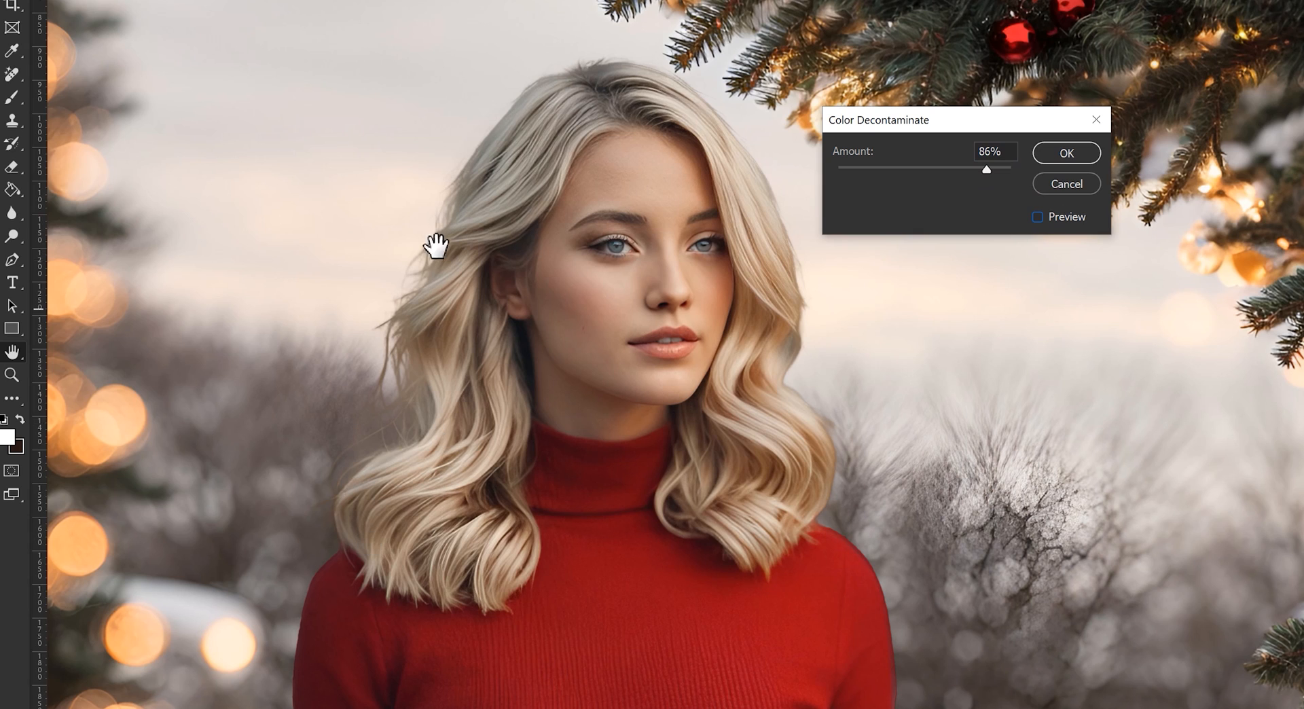
click(1027, 216)
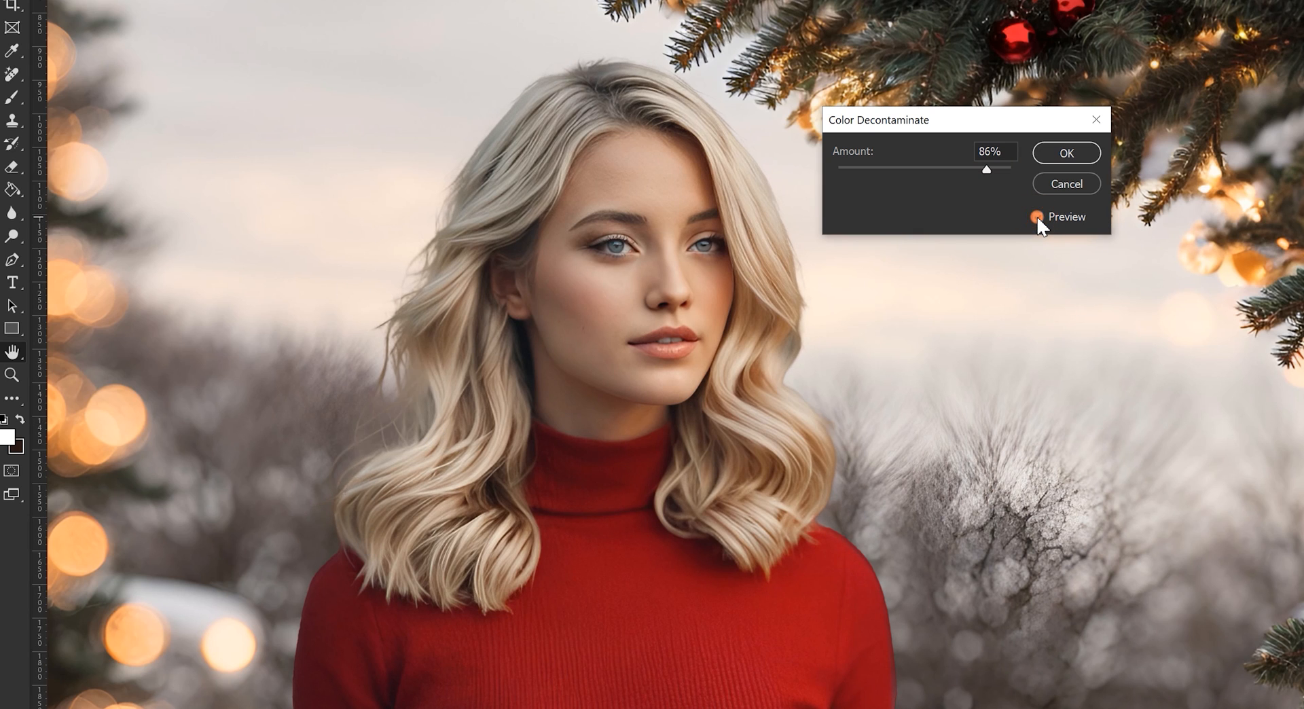
click(1052, 159)
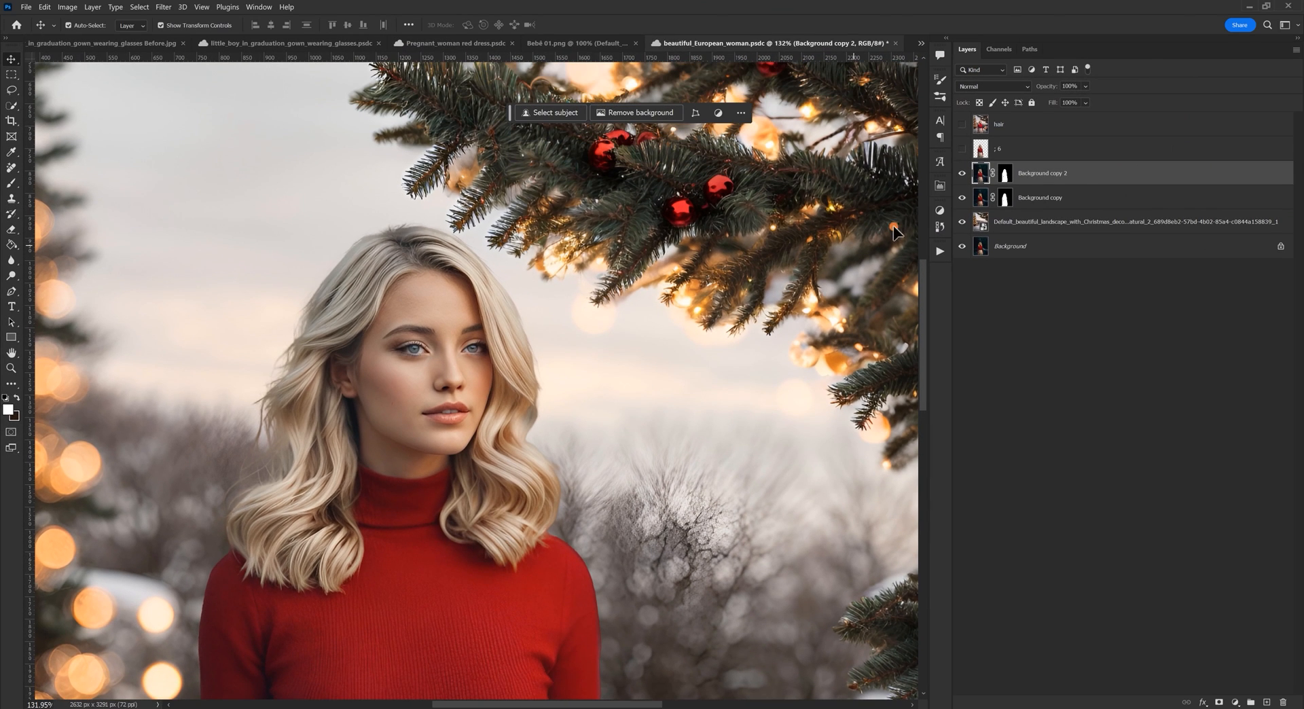
Step: Compare the woman with and without the decontaminated layer, and stamp all visible layers into a new layer above it
click(962, 174)
click(962, 173)
scroll(529, 499, up, 1)
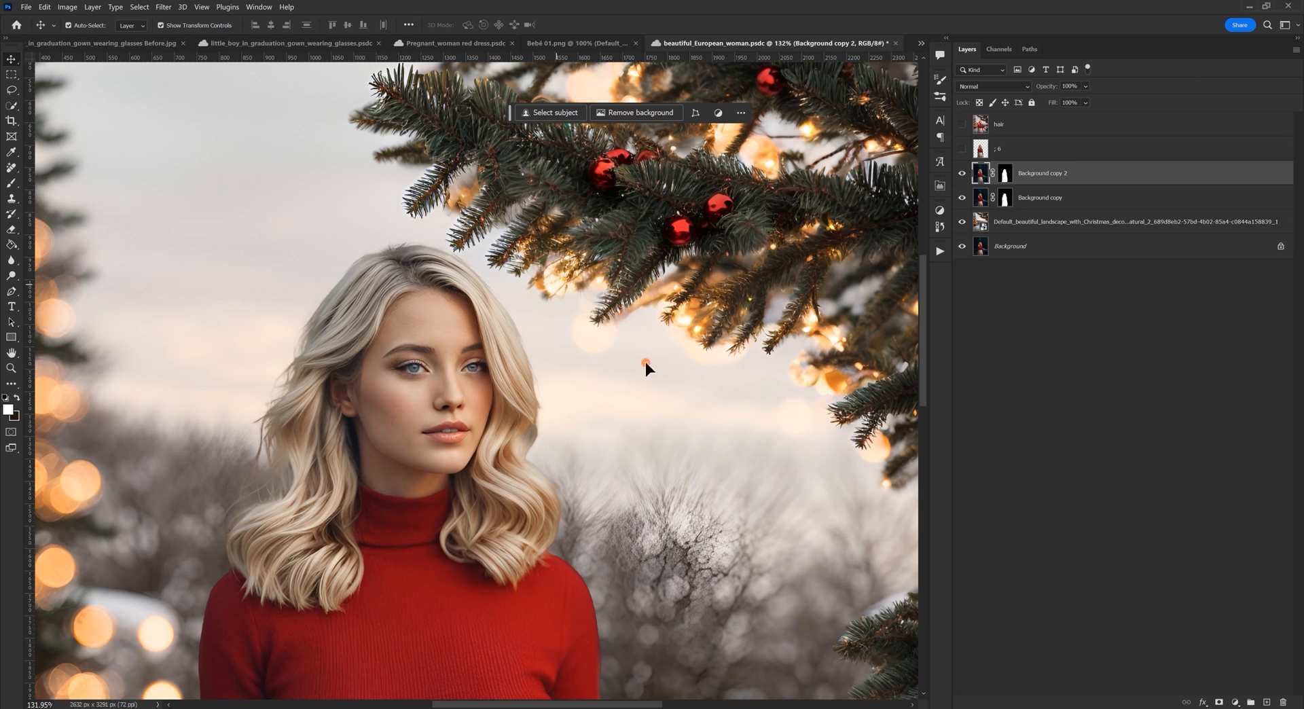
scroll(542, 430, down, 4)
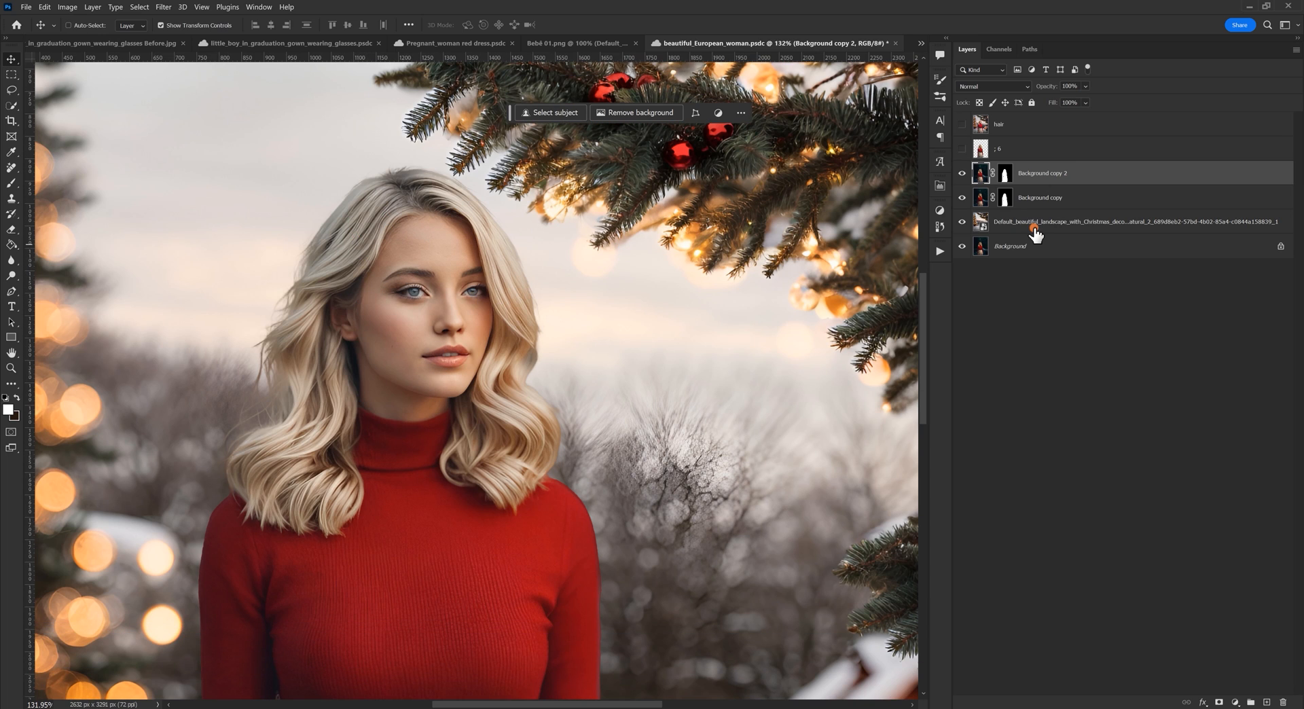
key(ctrl+shift+alt+e)
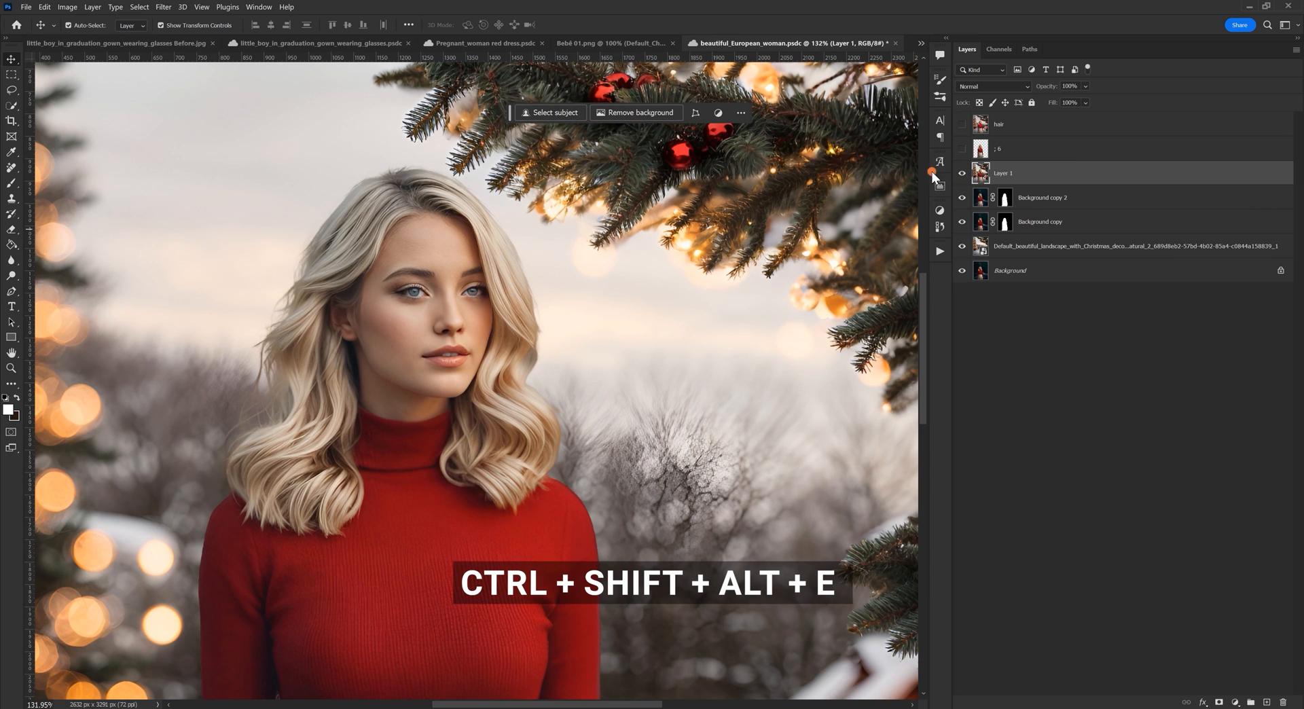
scroll(332, 262, down, 1)
Step: Try a Generative Fill with the prompt "hair" along a long strip from the crown down the hair's left outer edge
click(13, 87)
mouse_move(374, 175)
mouse_down()
mouse_move(296, 275)
mouse_move(272, 332)
mouse_move(267, 411)
mouse_move(218, 482)
mouse_move(213, 450)
mouse_move(279, 244)
mouse_move(324, 187)
mouse_move(388, 157)
mouse_up()
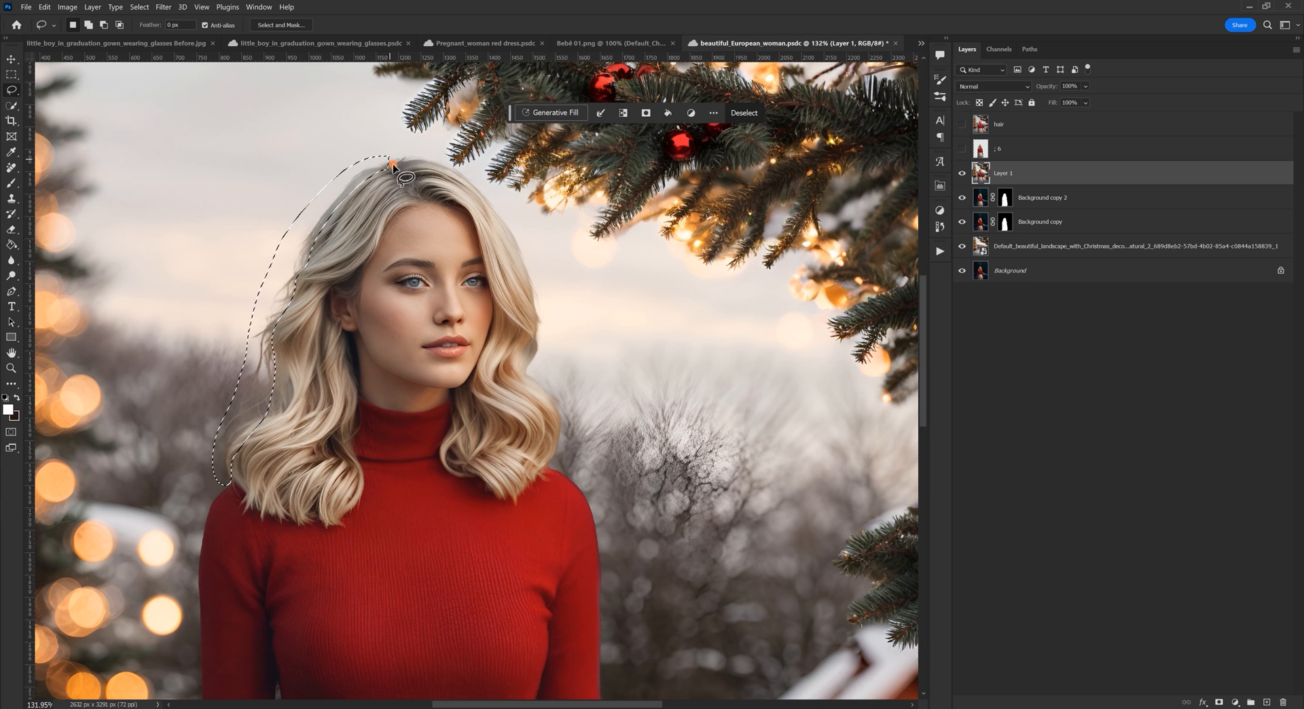
click(568, 113)
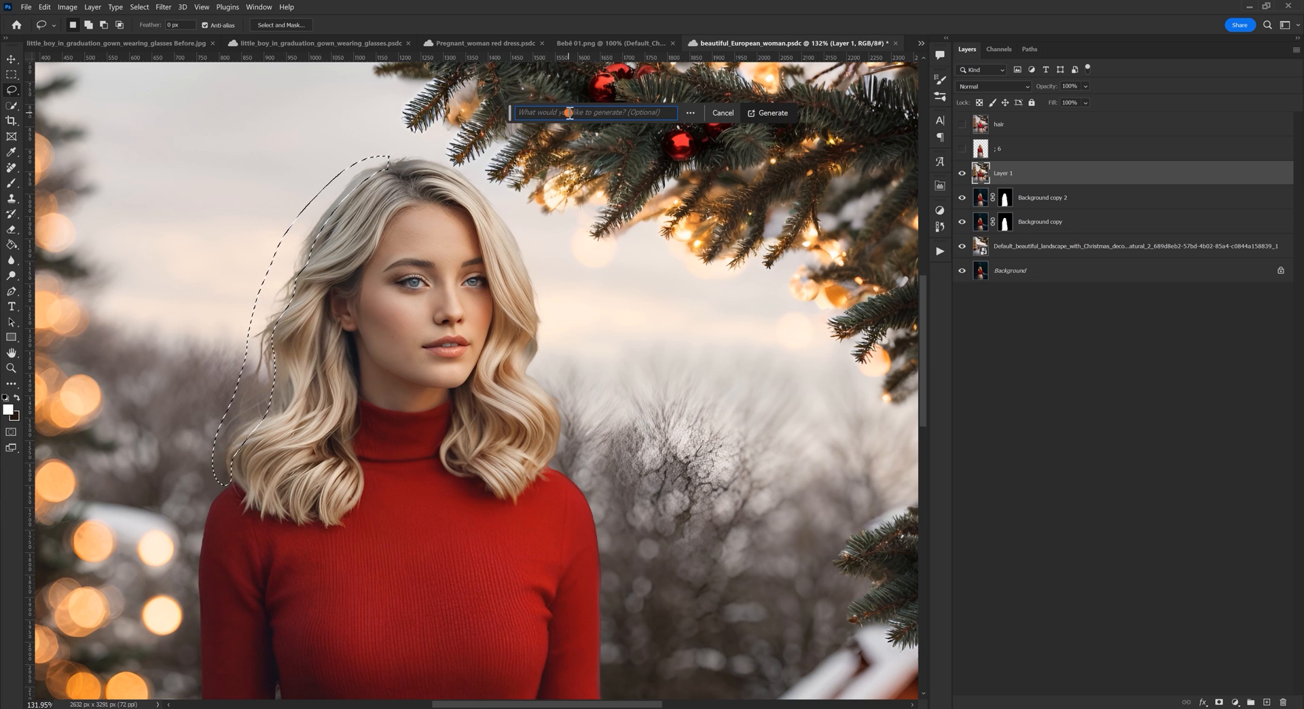
text(hair)
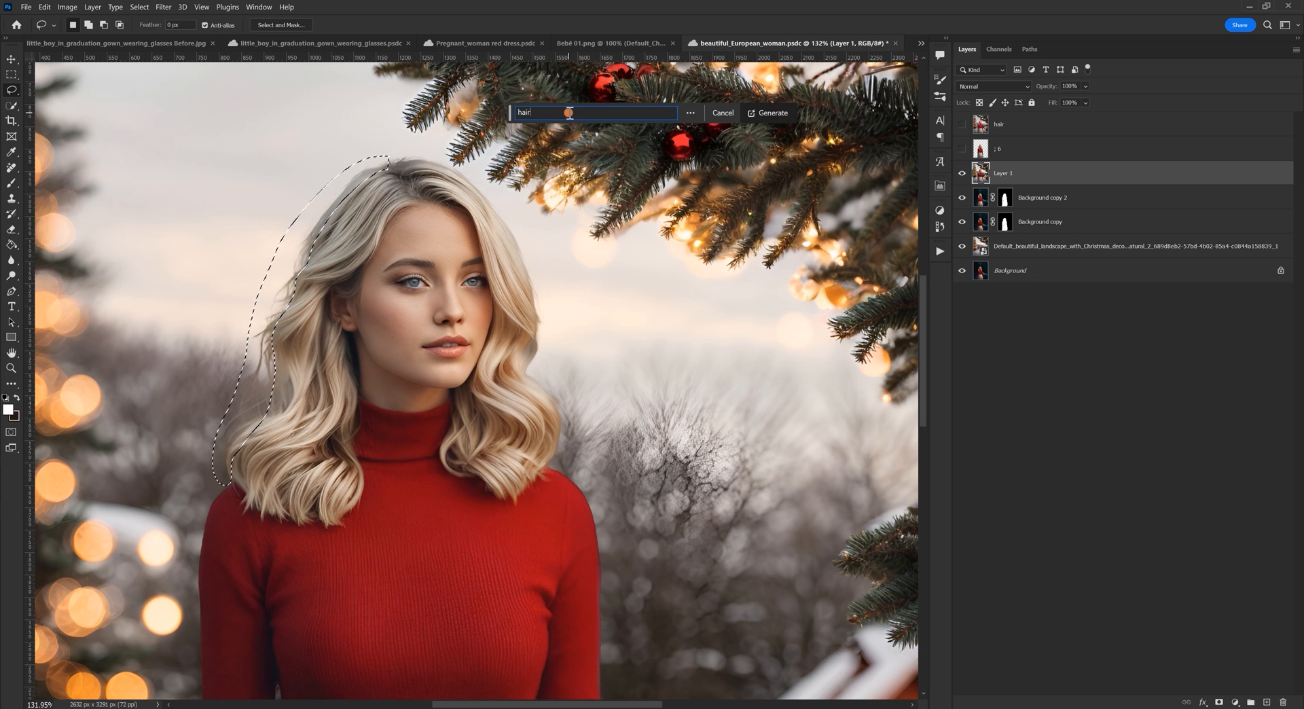
key(Return)
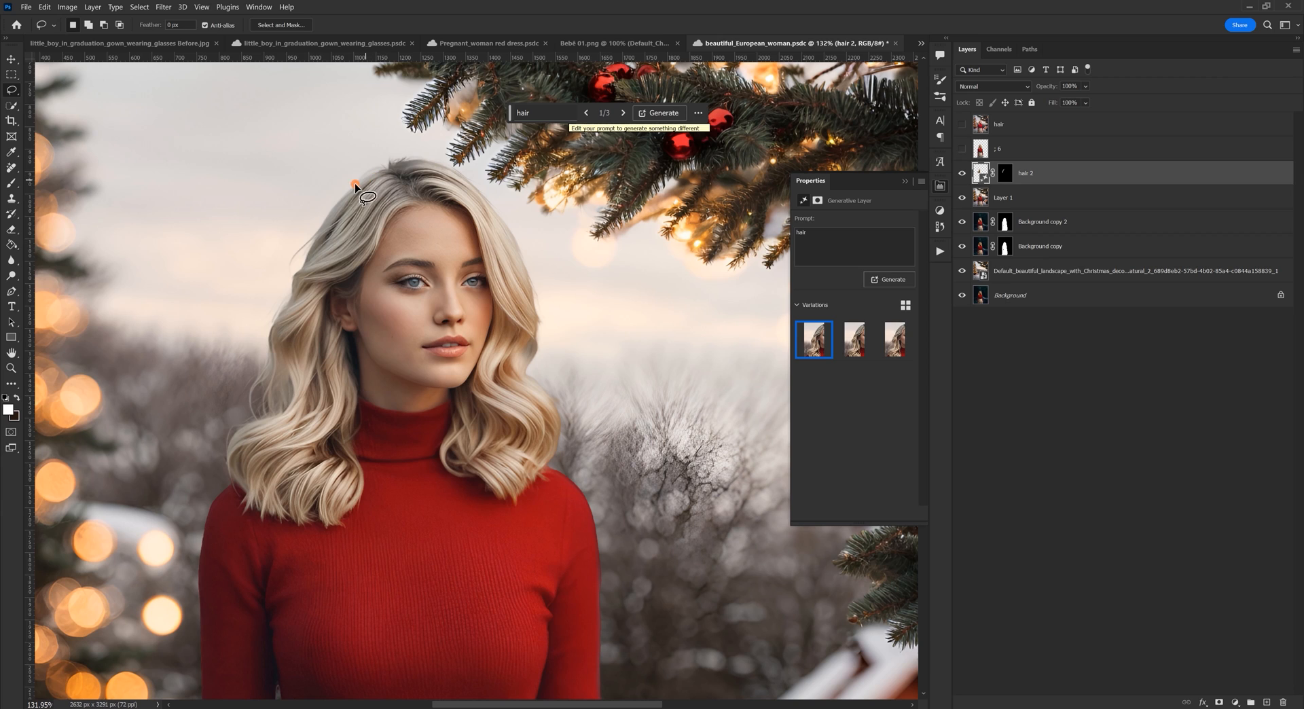
Step: Compare the generated hair variations and delete the generative layer
click(620, 113)
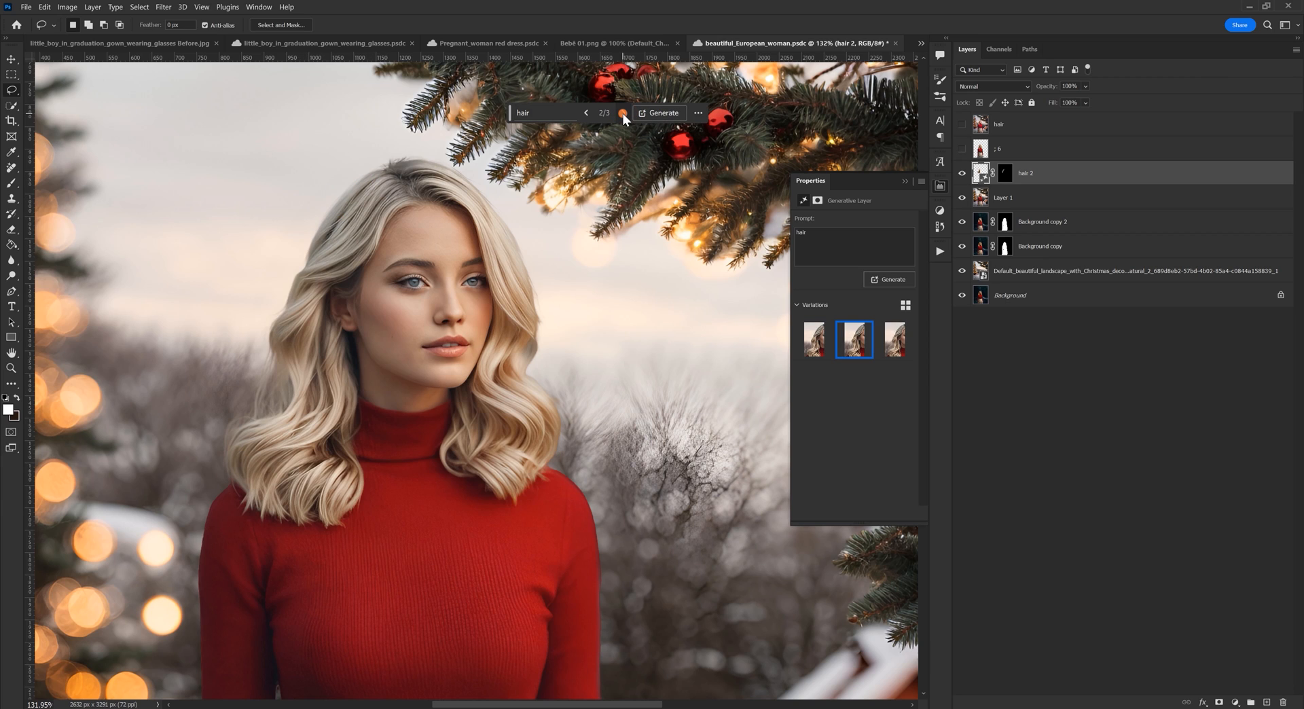
click(623, 113)
click(622, 112)
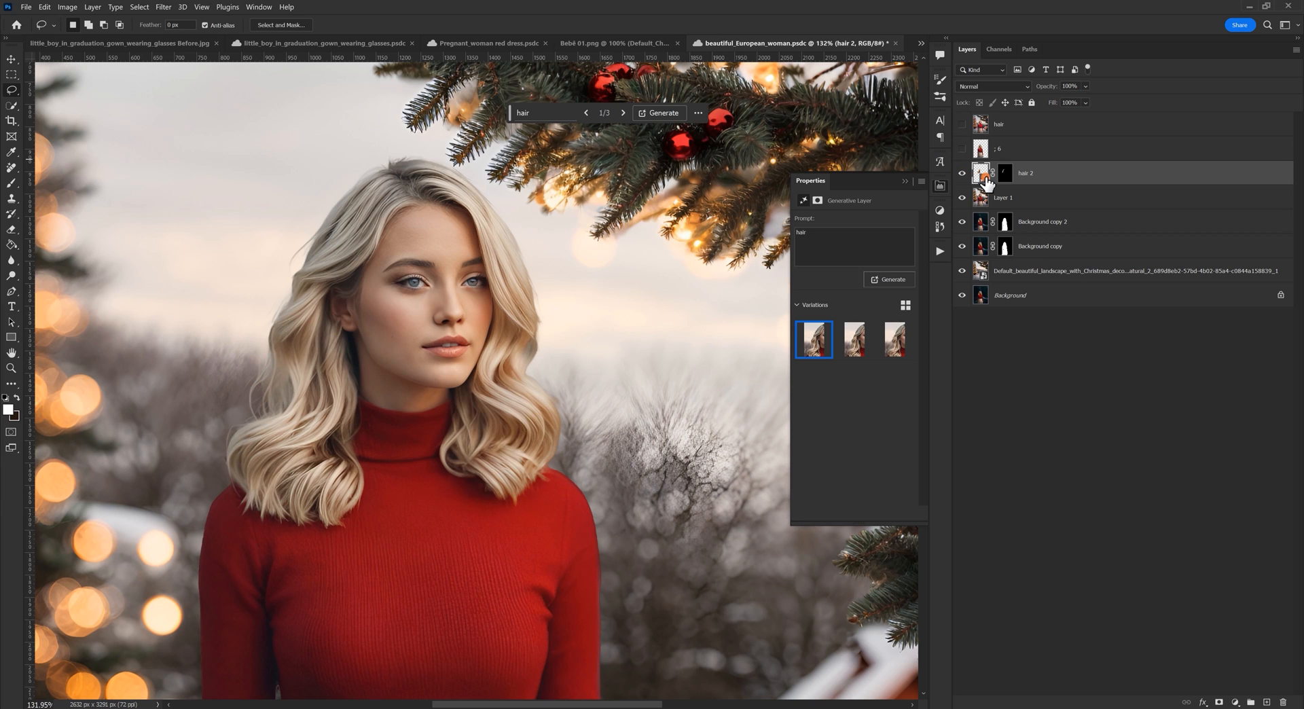
key(Delete)
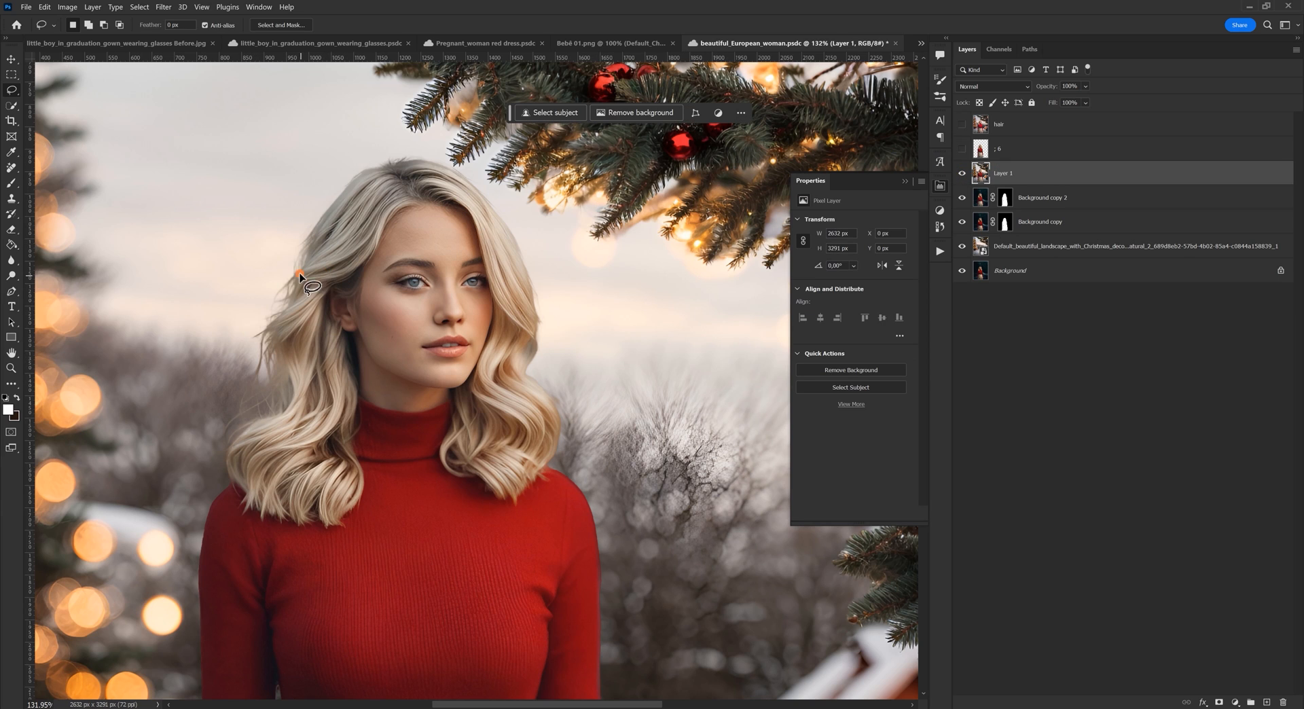
Step: Generate new strands with the prompt "hair" in a narrower lasso selection along the lower left edge of the woman's hair
drag(298, 274, 271, 330)
mouse_move(245, 433)
mouse_down()
mouse_move(222, 407)
mouse_move(286, 261)
mouse_up()
click(541, 112)
text(hair)
key(Return)
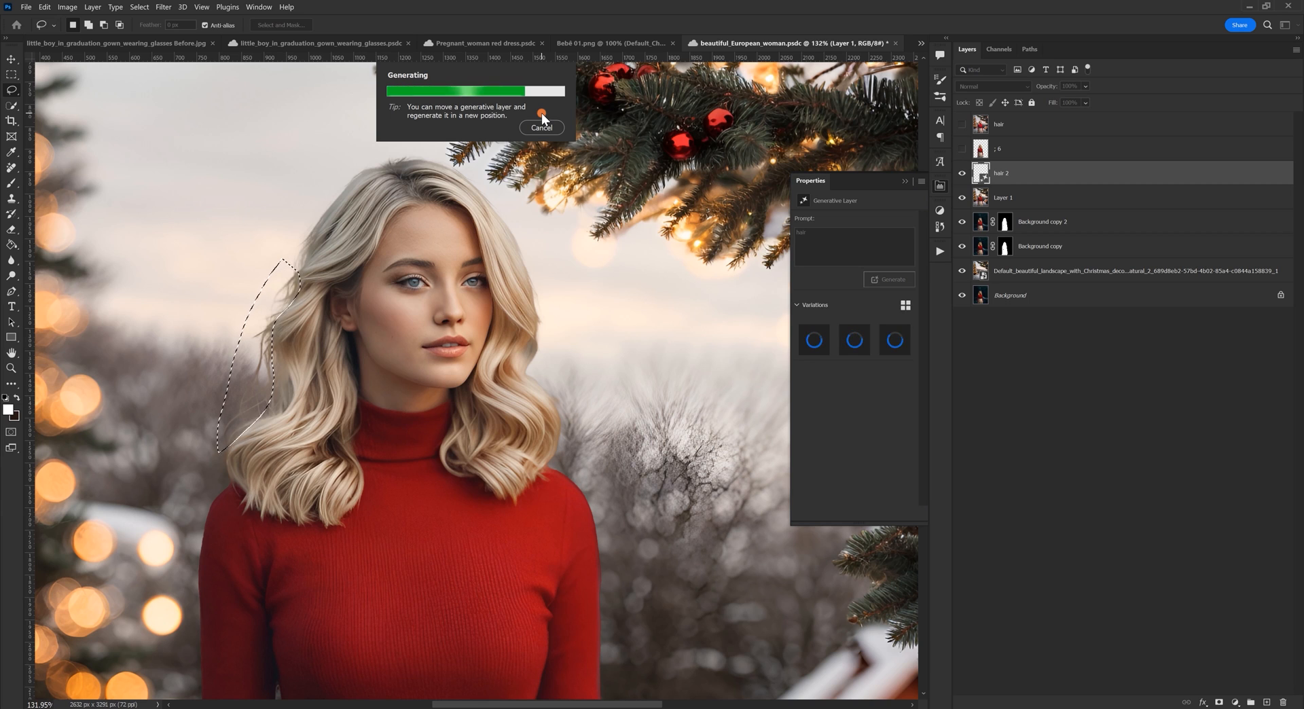
Step: Choose the third variation for the left hair edge and compare the image with the hair 2 layer hidden and shown
click(857, 350)
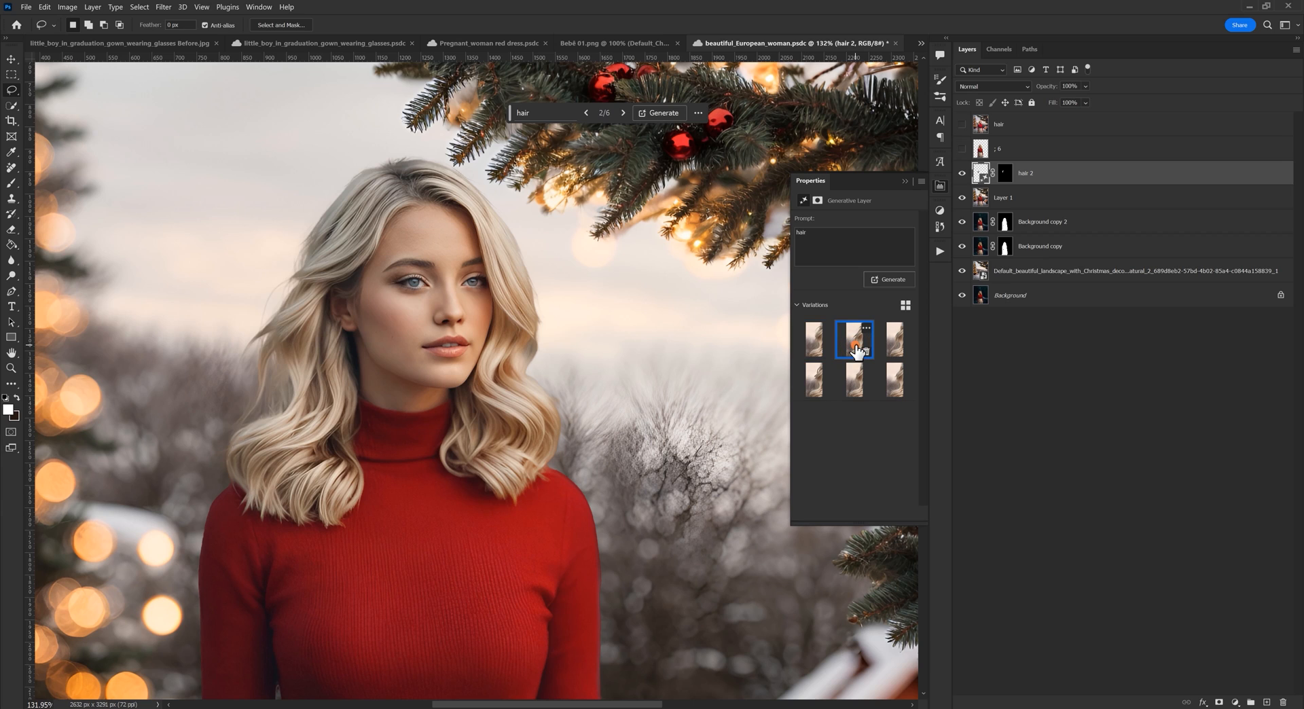
click(890, 346)
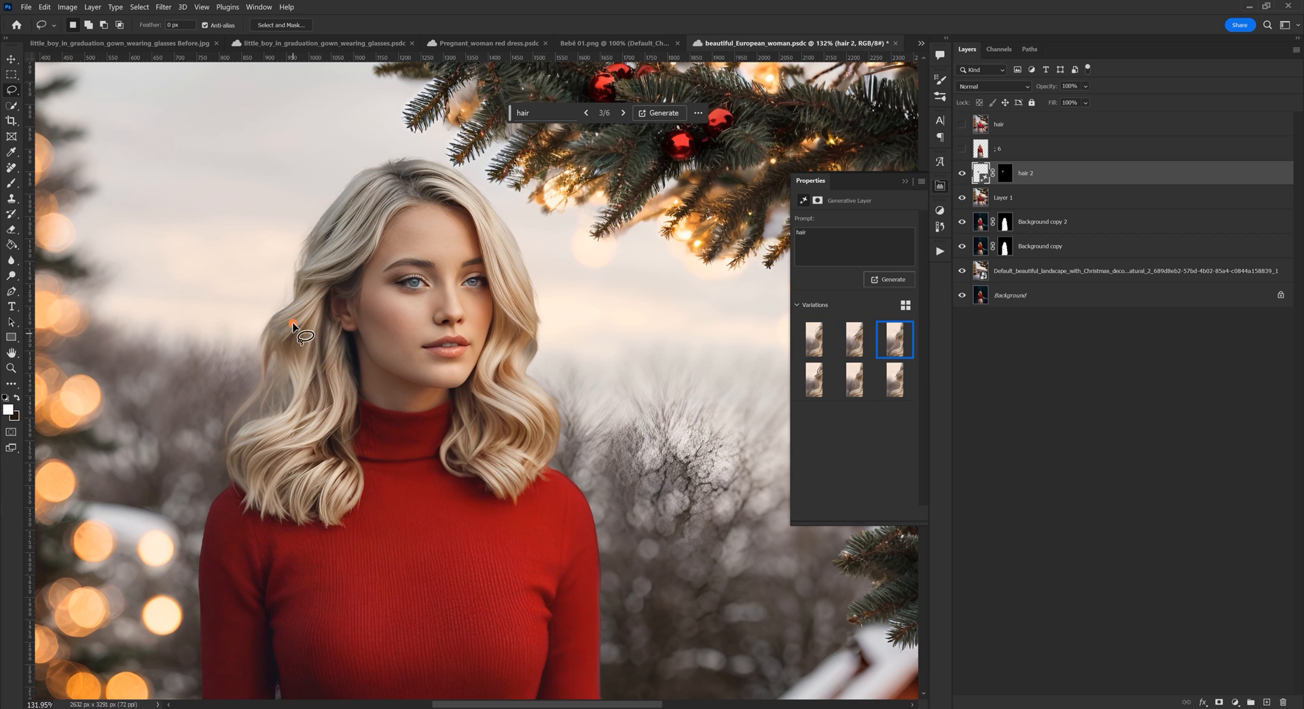
click(960, 174)
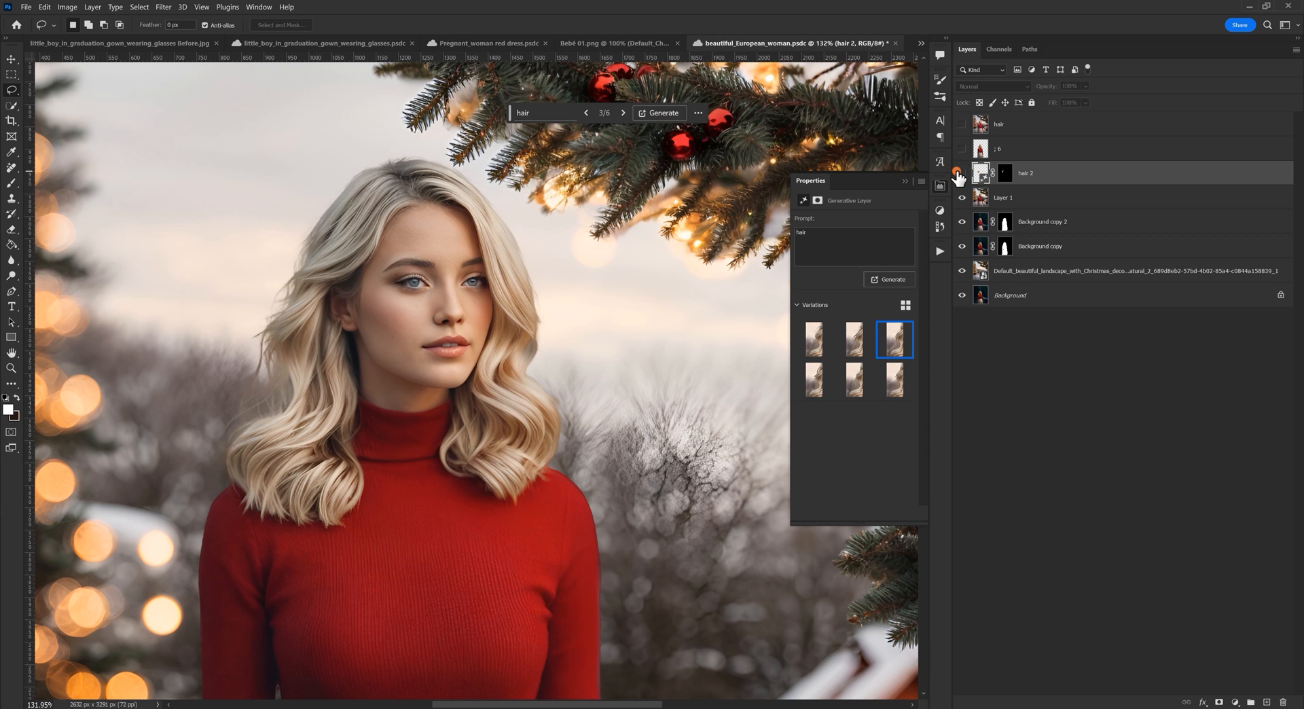
click(960, 174)
click(960, 173)
click(960, 174)
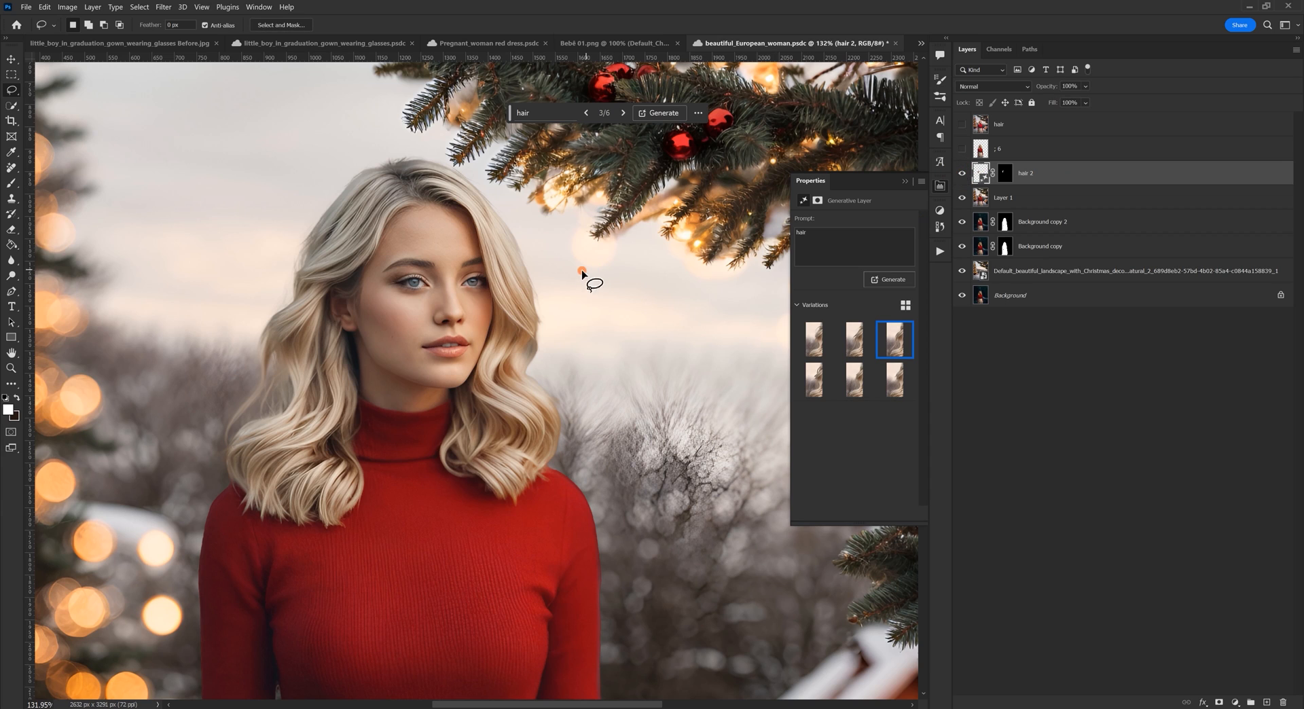
Step: Lasso a strip along the right outer edge of the woman's hair and run Generative Fill with the prompt "hair"
mouse_move(528, 265)
mouse_down()
mouse_move(521, 365)
mouse_move(556, 434)
mouse_move(552, 466)
mouse_move(572, 434)
mouse_move(556, 343)
mouse_up()
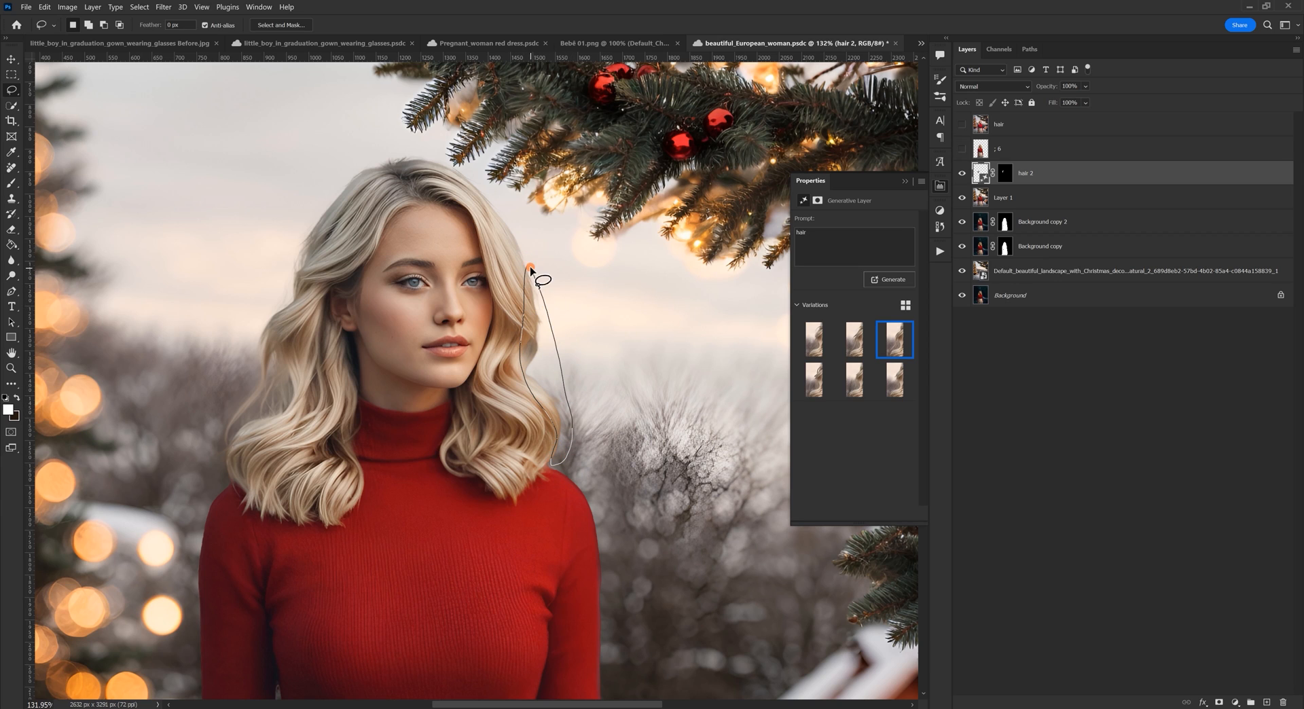
drag(531, 271, 529, 266)
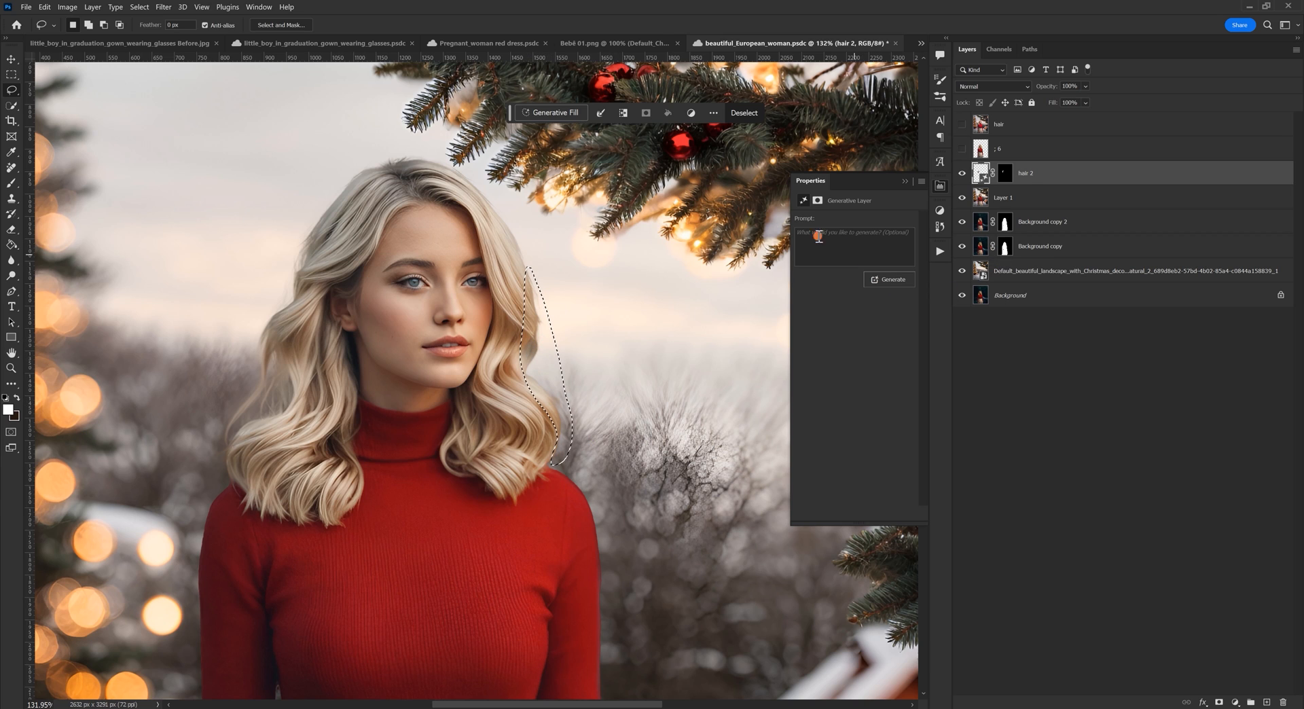
click(550, 113)
text(hair)
key(Return)
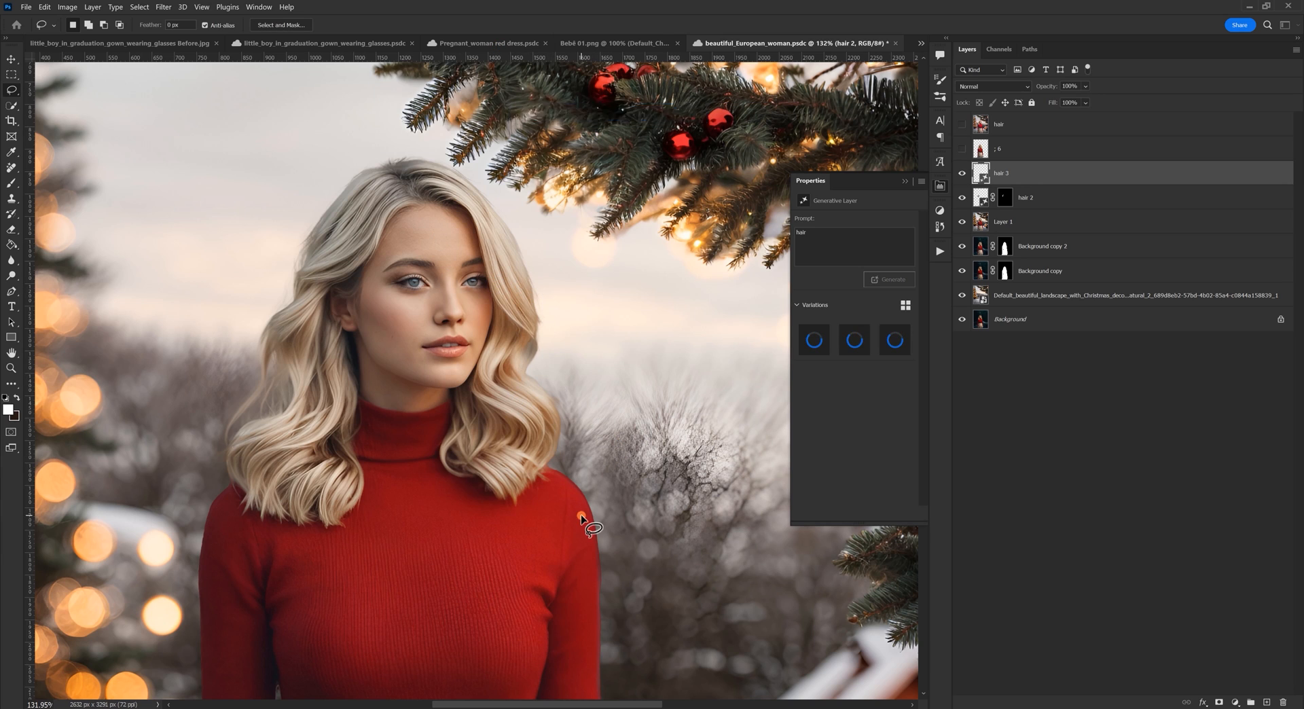
Step: Compare the right hair edge's variations, checking with the hair 3 layer hidden and shown, and choose the first variation
click(854, 343)
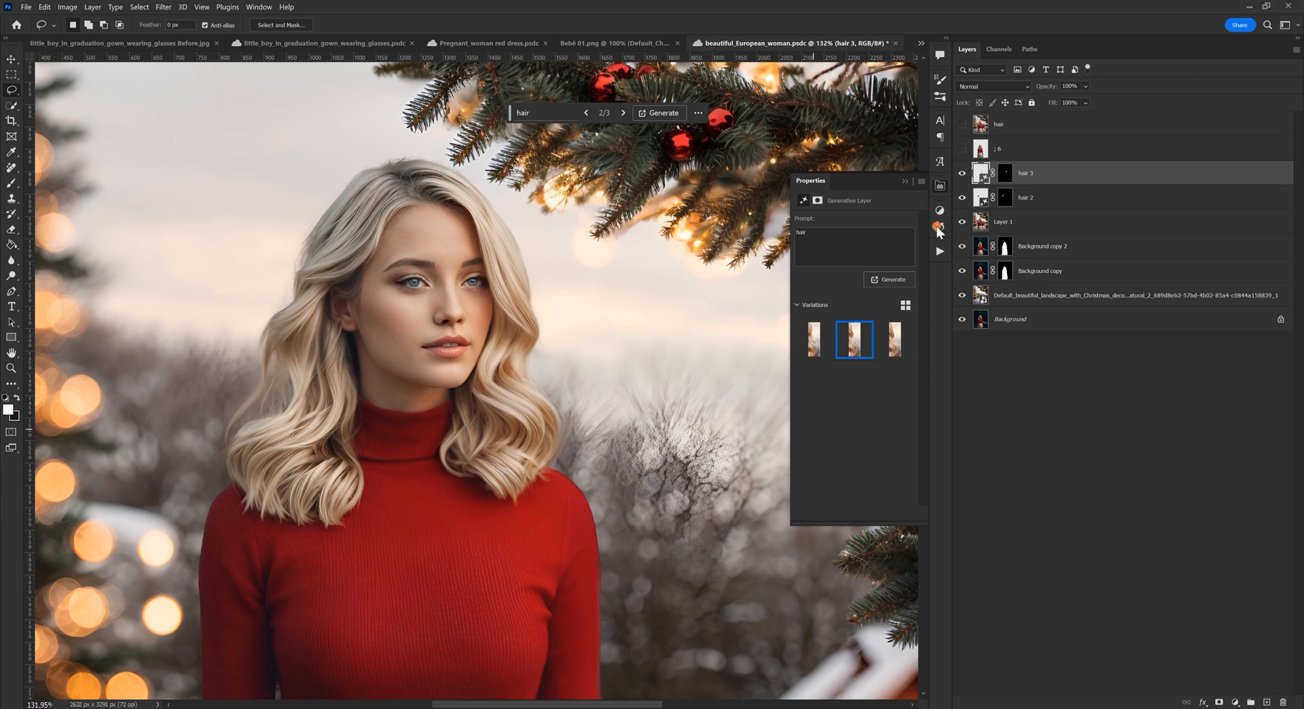
click(962, 173)
click(961, 174)
click(961, 173)
click(961, 173)
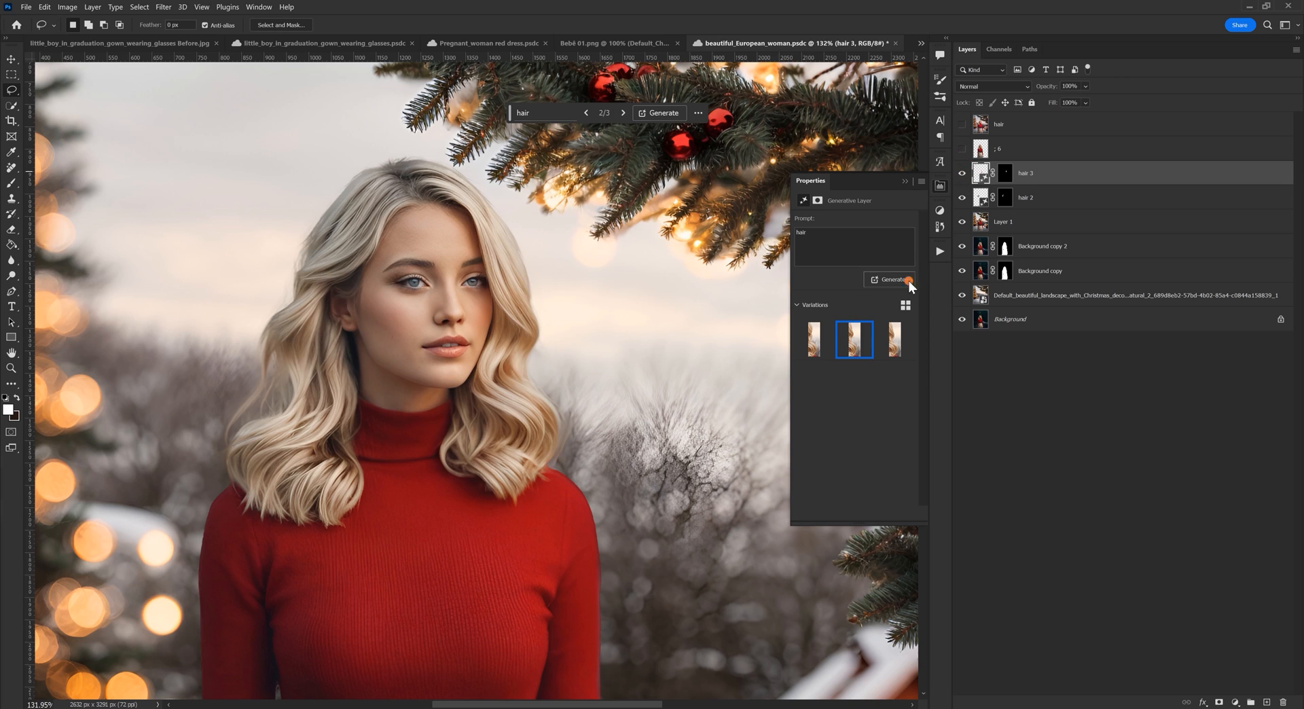
click(893, 344)
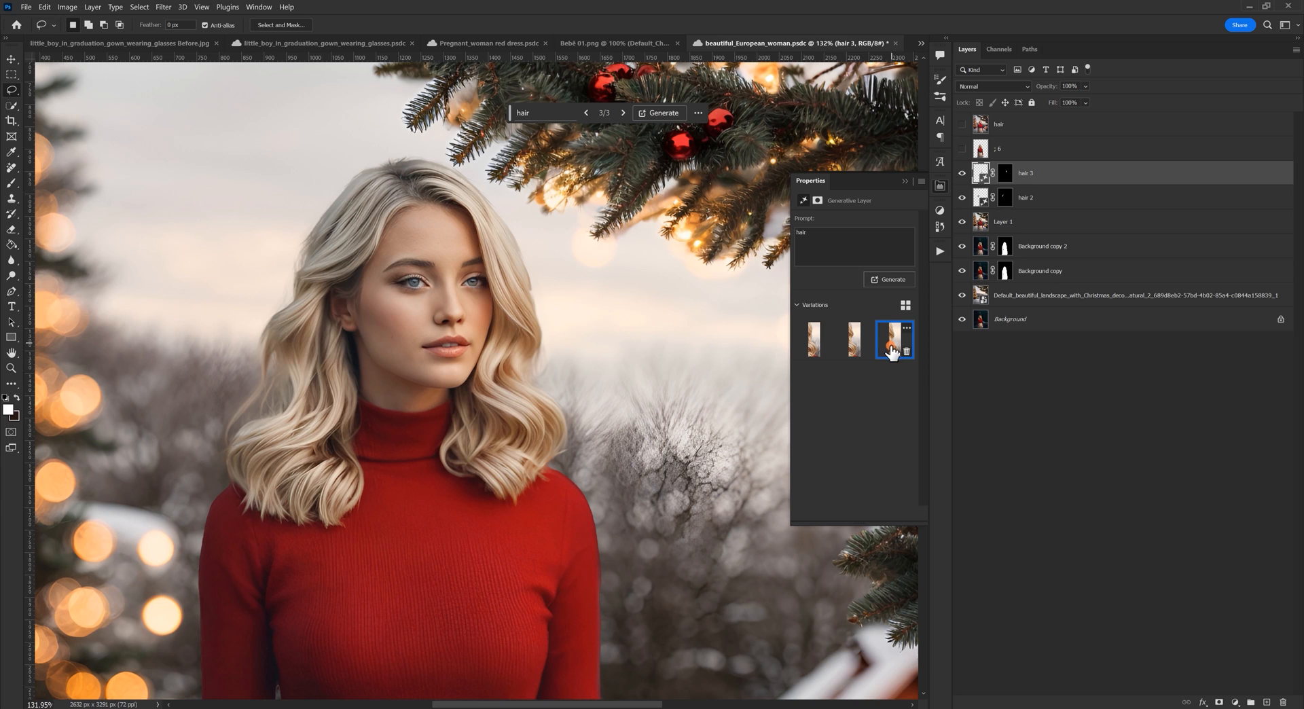
click(812, 347)
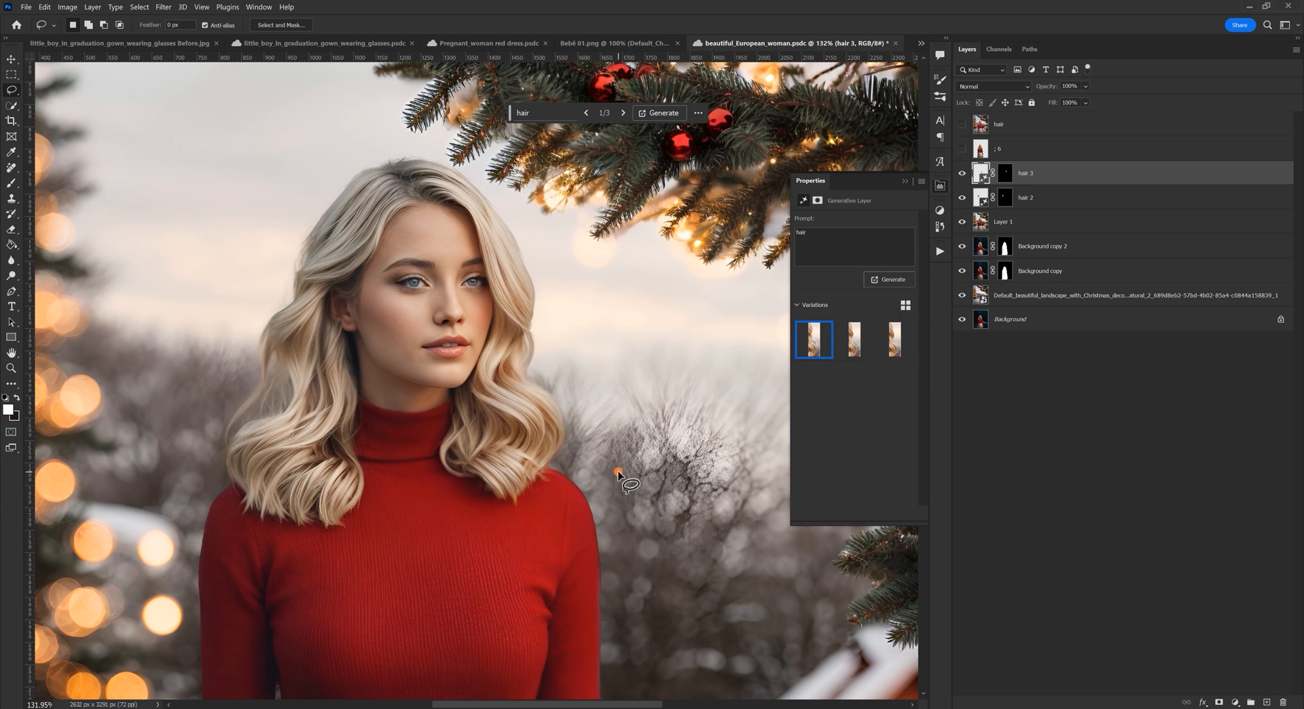
Step: Compare the whole composition with the original hair layer shown and hidden, and stamp all visible layers into a new layer
key(ctrl+minus)
key(ctrl+minus)
key(ctrl+minus)
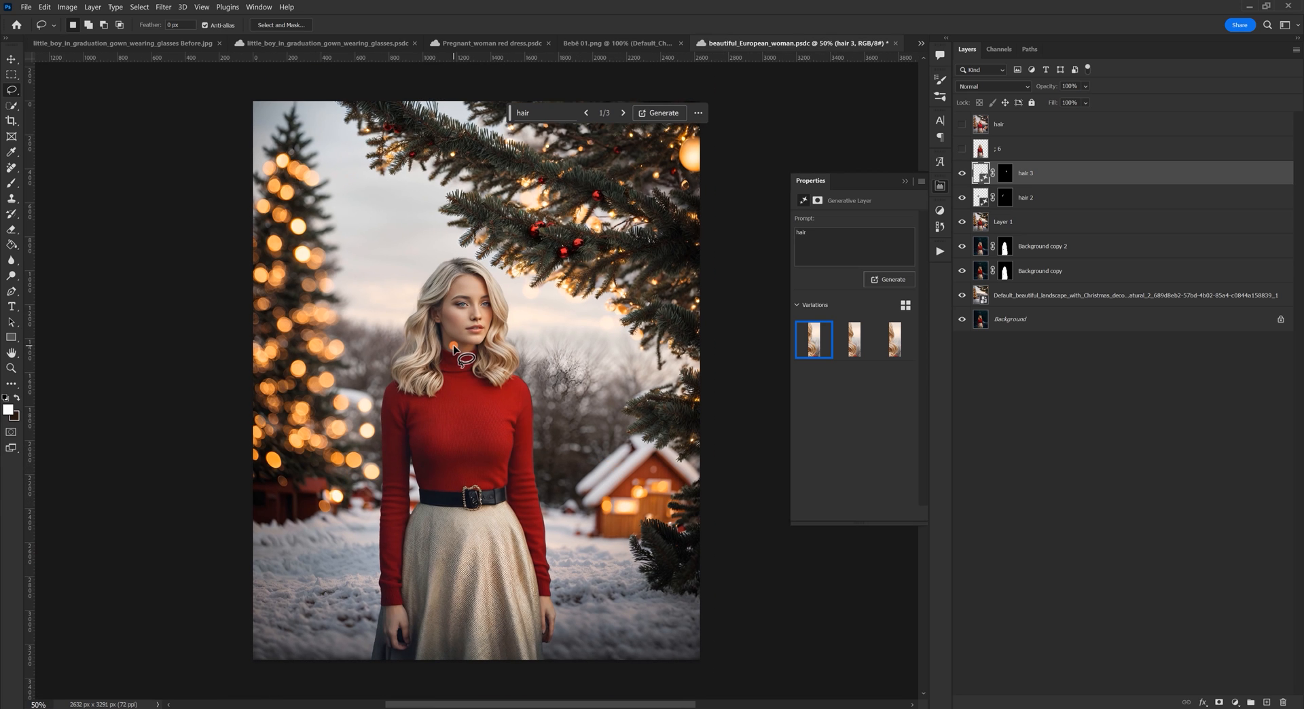
scroll(454, 346, up, 2)
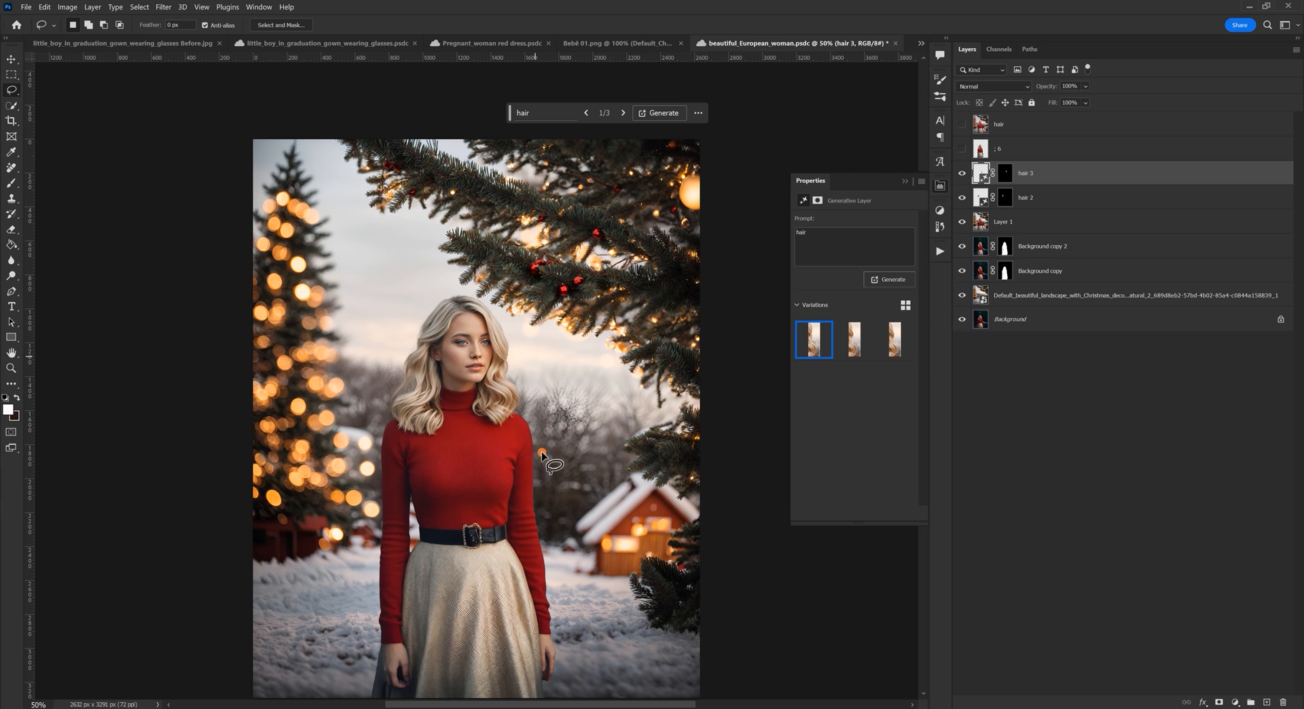
click(962, 125)
click(961, 124)
click(962, 124)
click(962, 124)
key(ctrl+shift+alt+e)
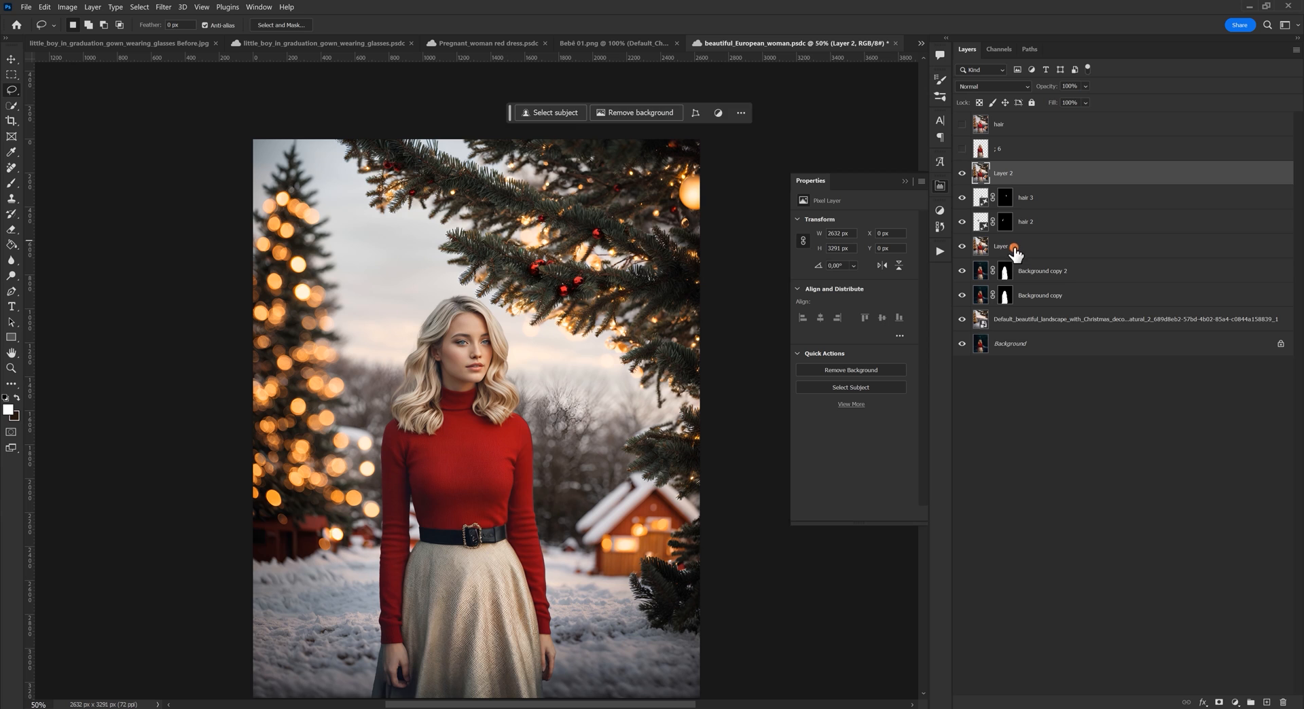
Step: Open the stamped layer in the Camera Raw filter, preview the vol. 4 presets, and apply the DC 37 - vol. 4 preset
key(ctrl+shift+a)
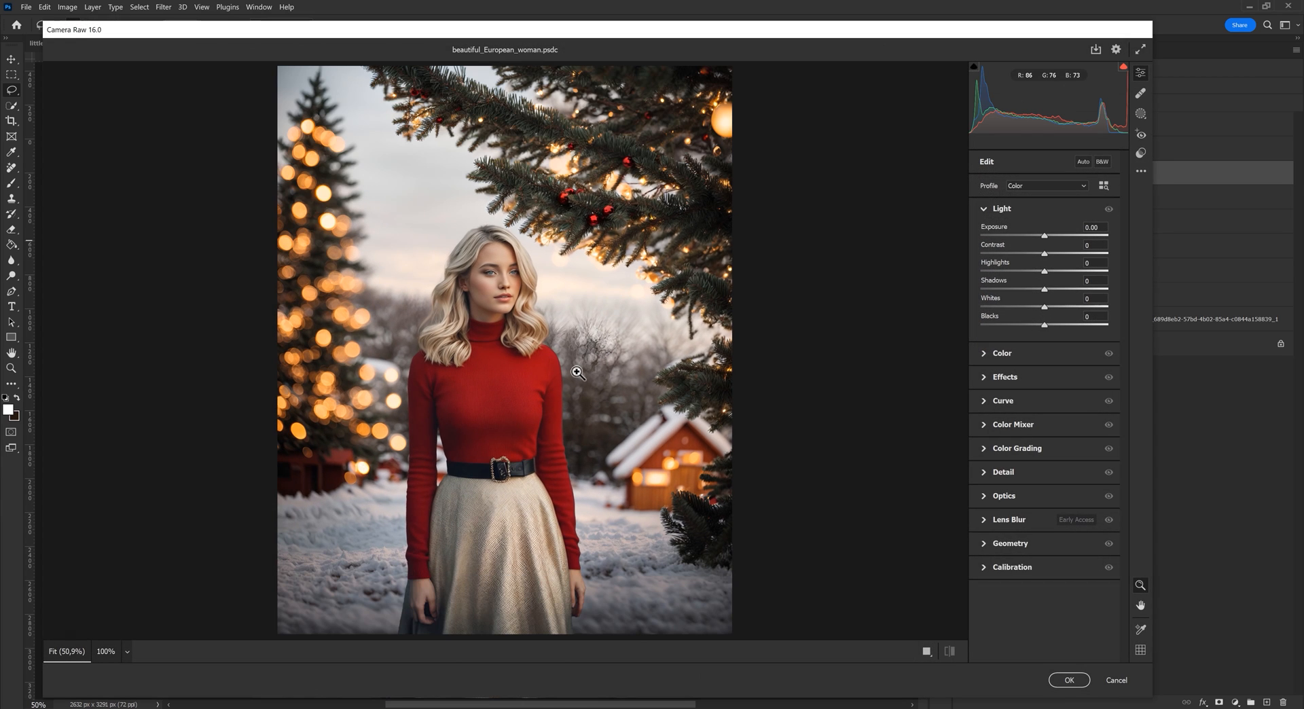
click(1141, 154)
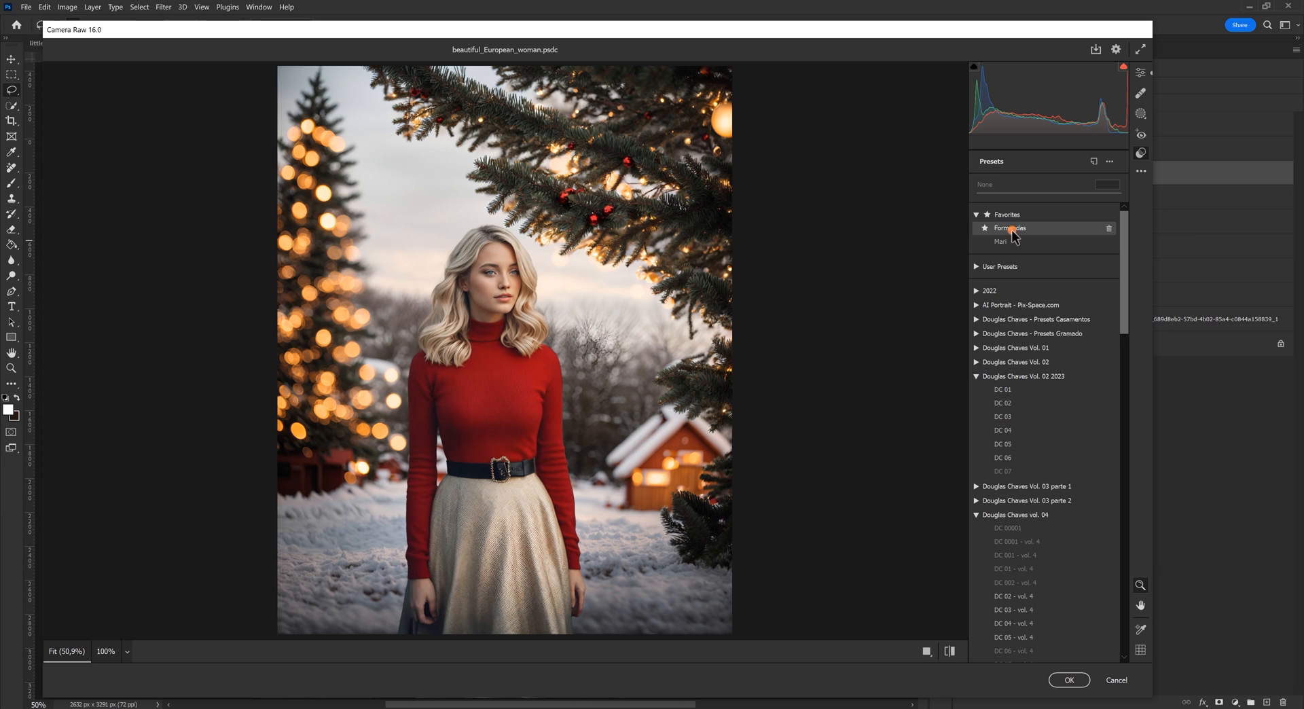
click(976, 215)
click(974, 362)
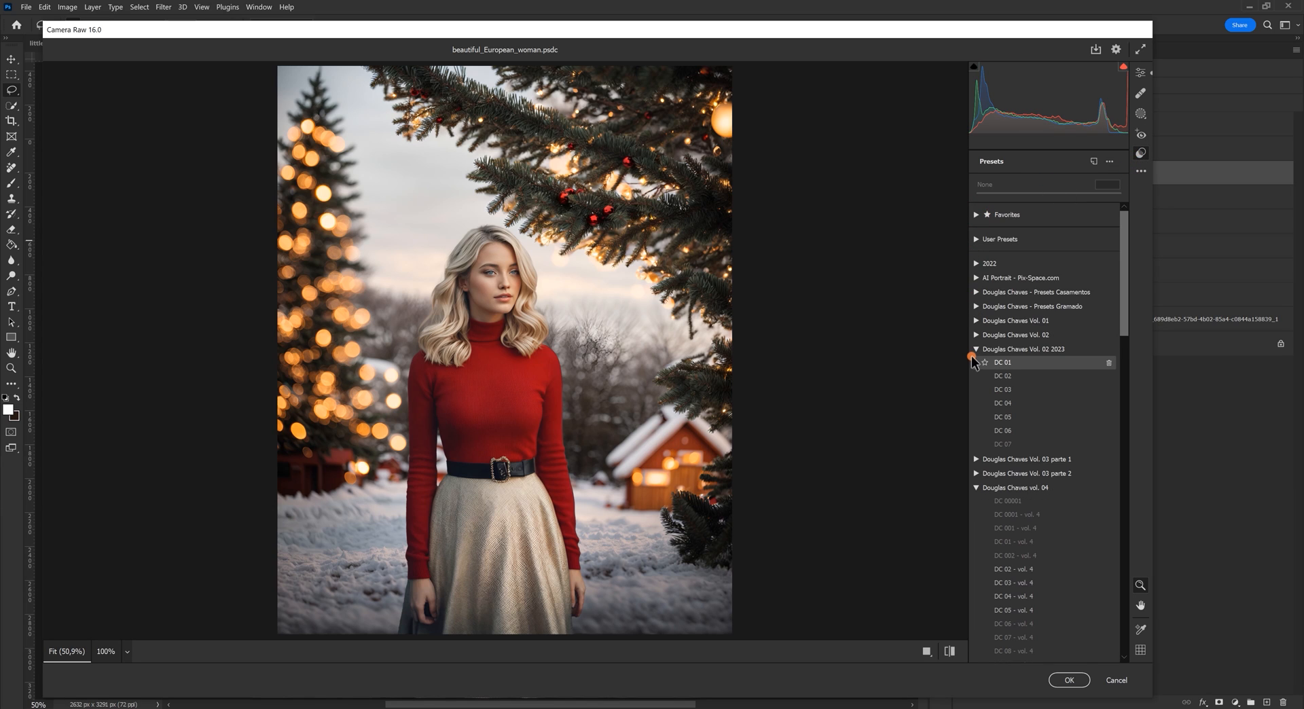
click(977, 352)
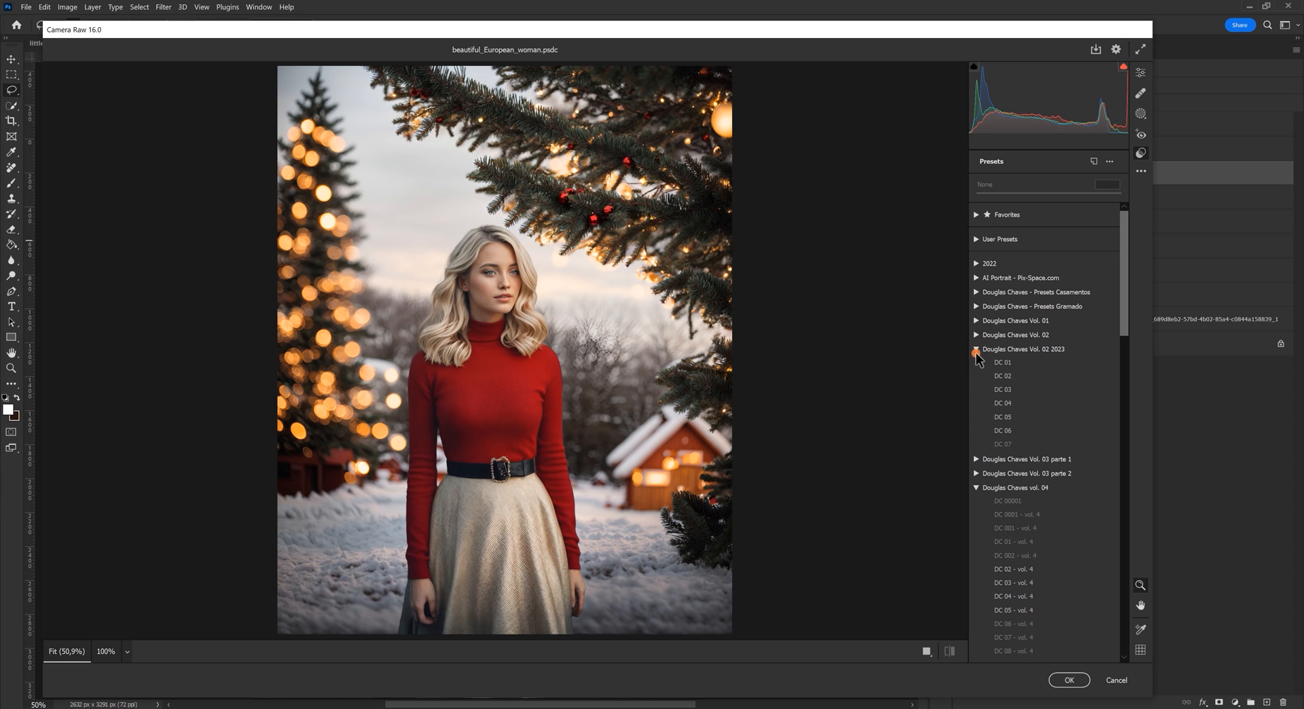
click(977, 351)
scroll(1026, 406, down, 10)
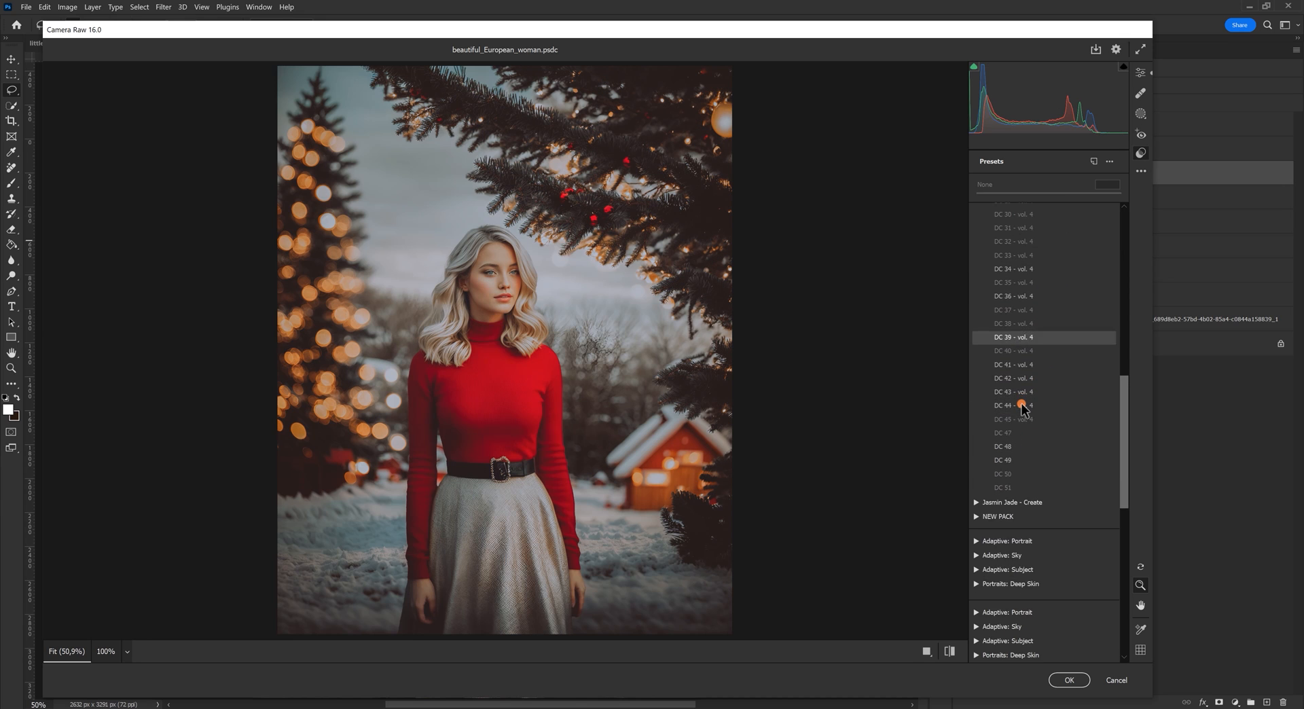
scroll(1024, 407, up, 3)
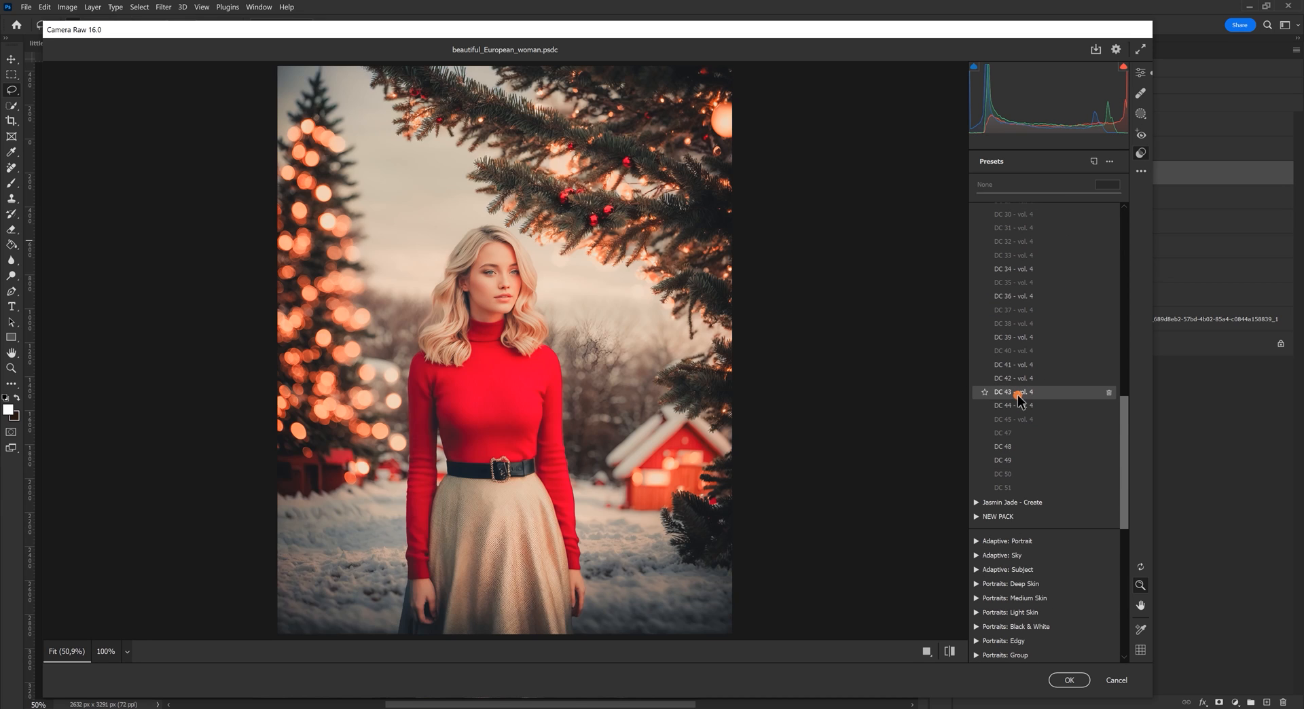
scroll(1021, 390, up, 3)
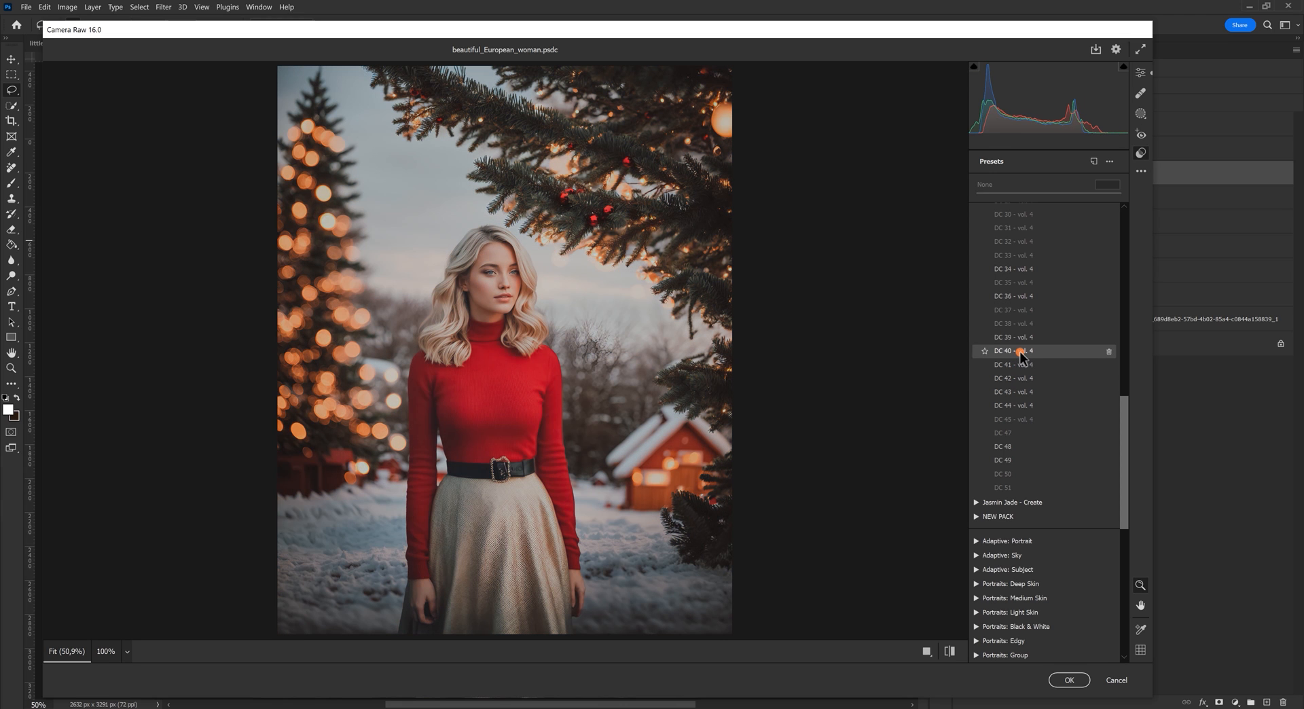
click(1018, 312)
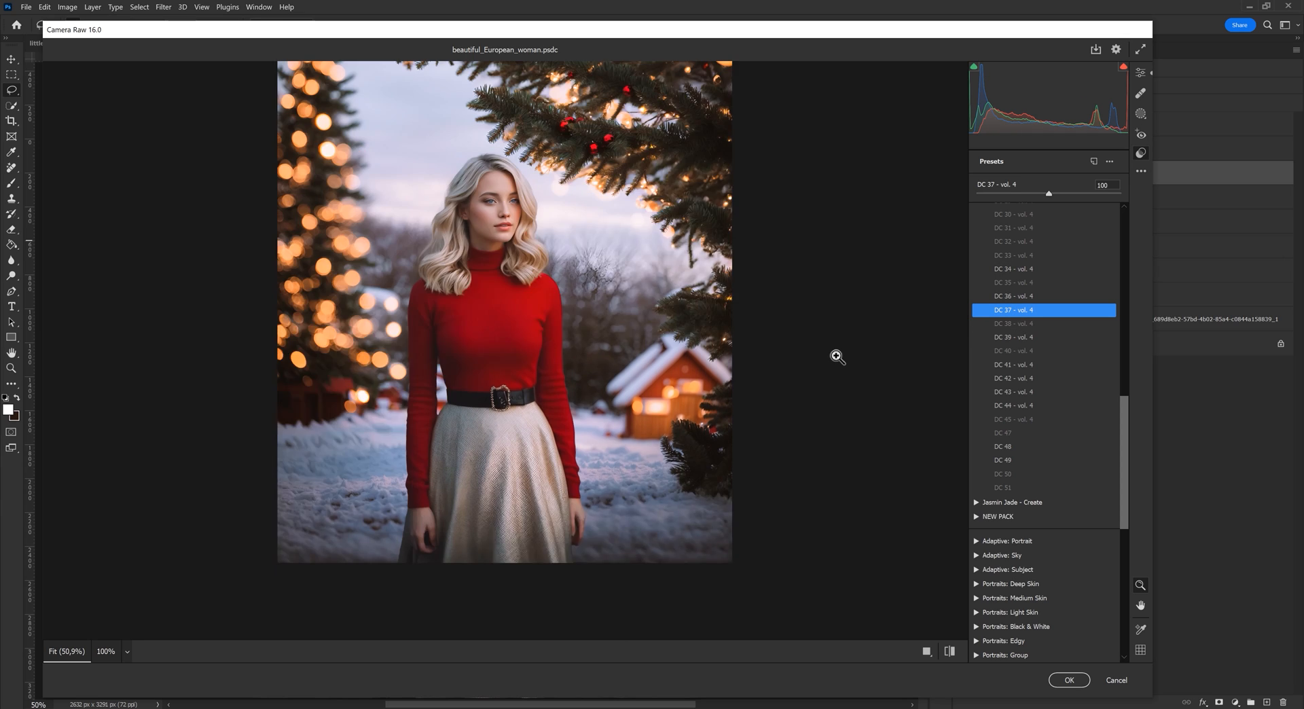
Step: Cycle through the before and after views to compare the image with and without the preset
click(949, 653)
click(950, 653)
click(950, 653)
click(949, 654)
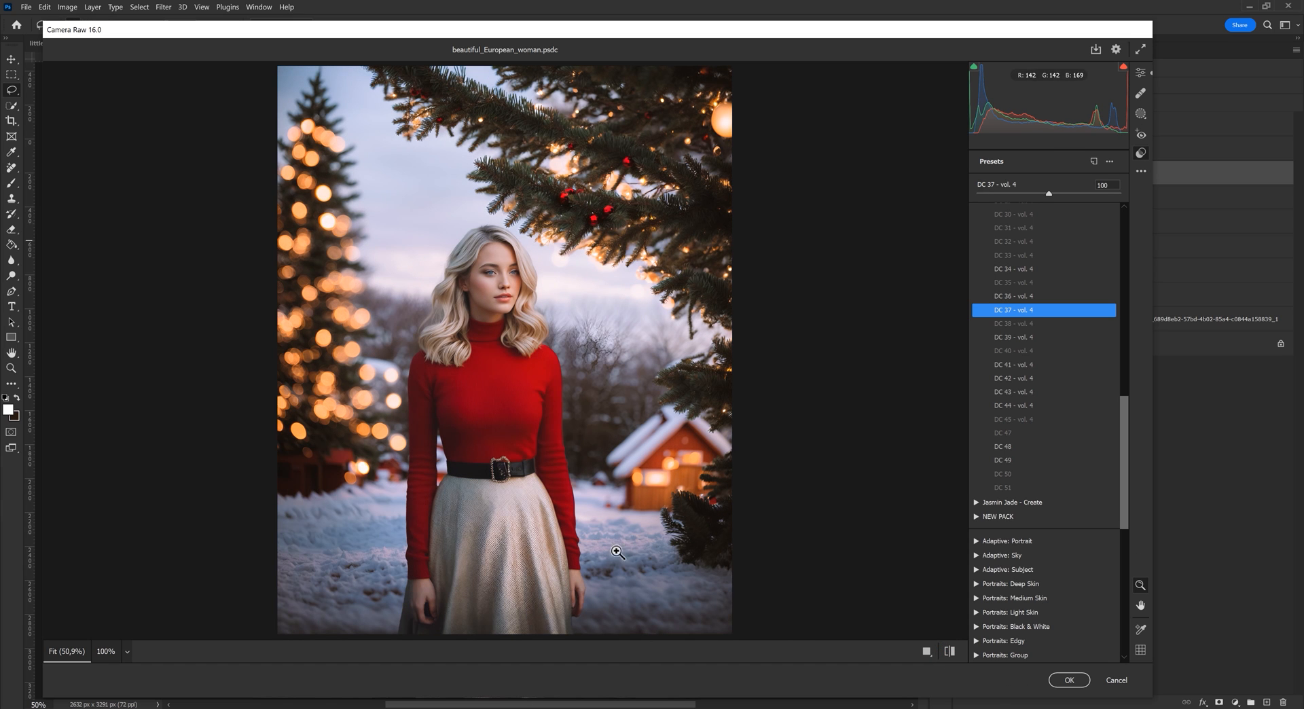
Step: Set the midtones Saturation to 0 in Color Grading
click(1142, 72)
click(1017, 407)
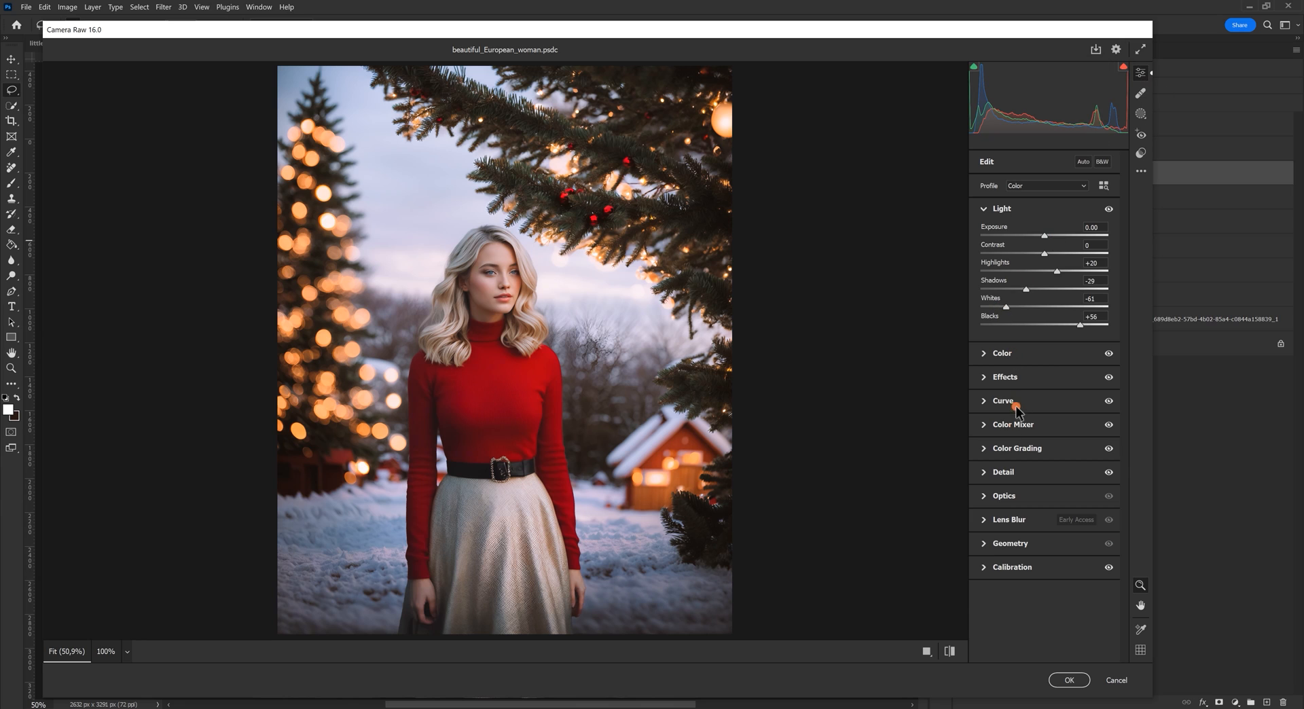
click(984, 450)
click(1069, 357)
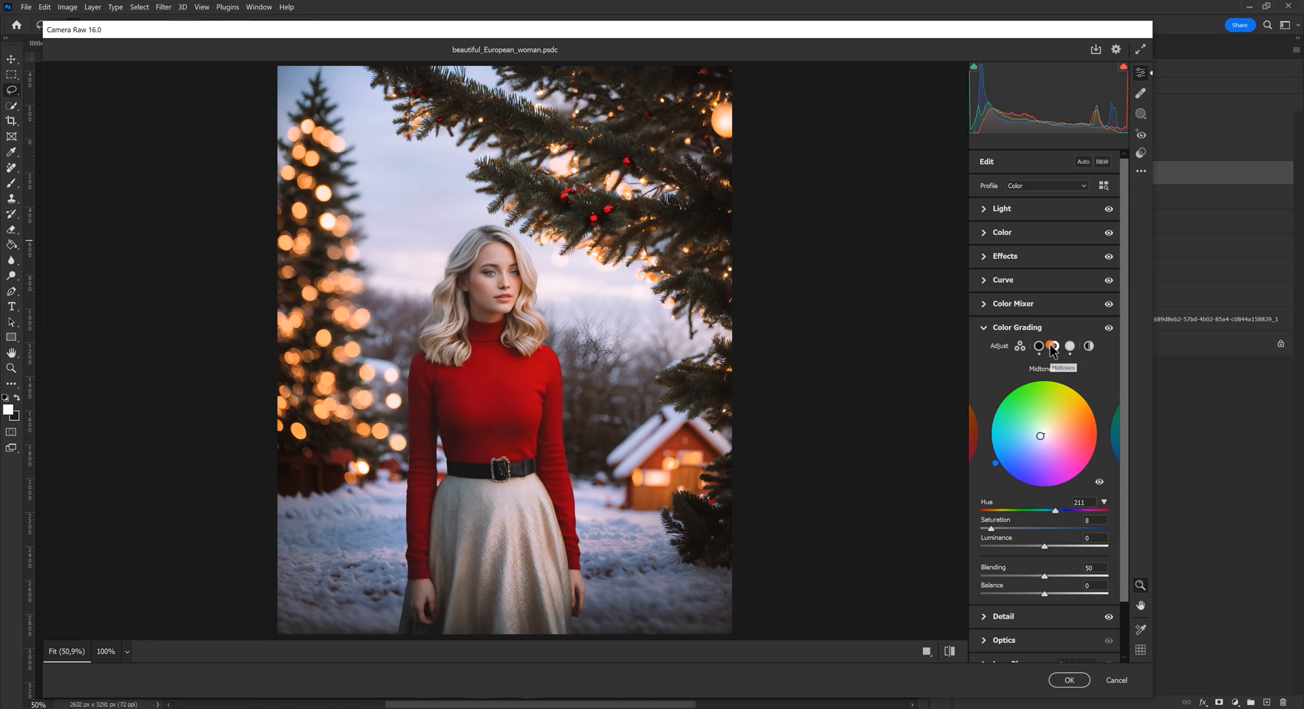
click(1006, 510)
drag(992, 531, 918, 538)
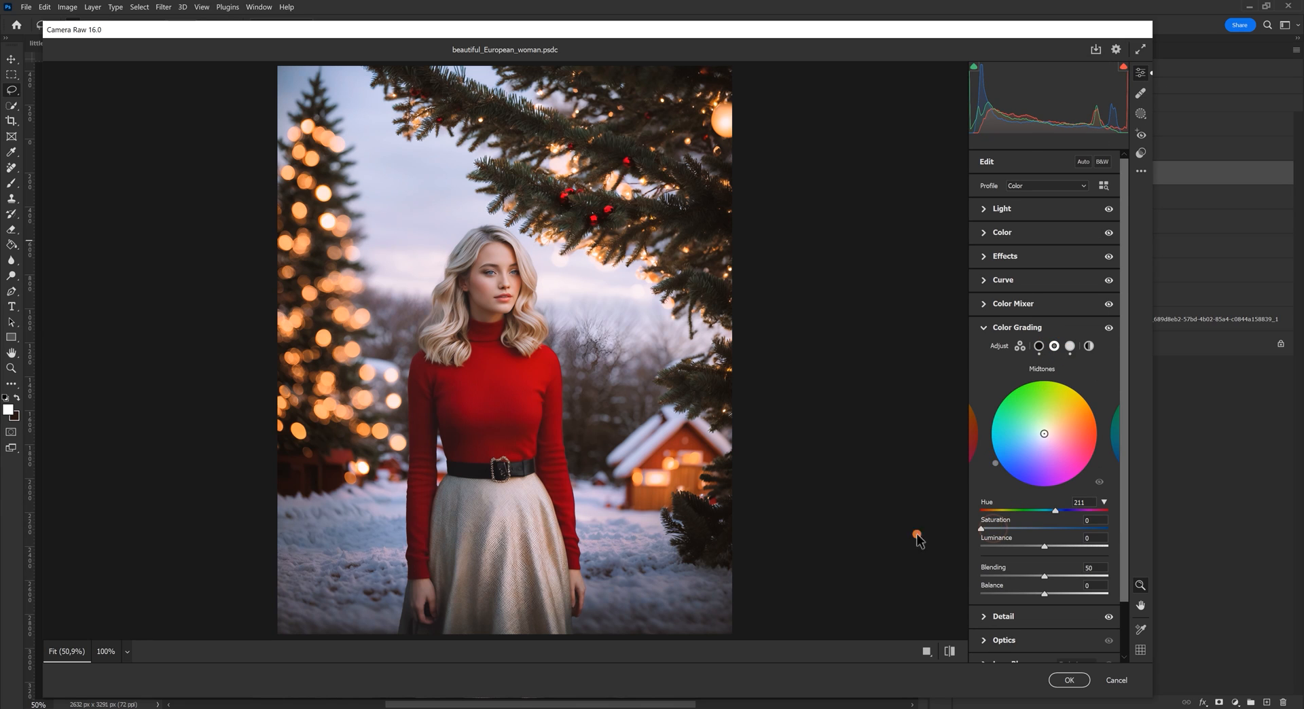
Step: Set the highlights Saturation to 0 and apply the Camera Raw grading, comparing the image with the graded layer hidden and shown
click(1080, 346)
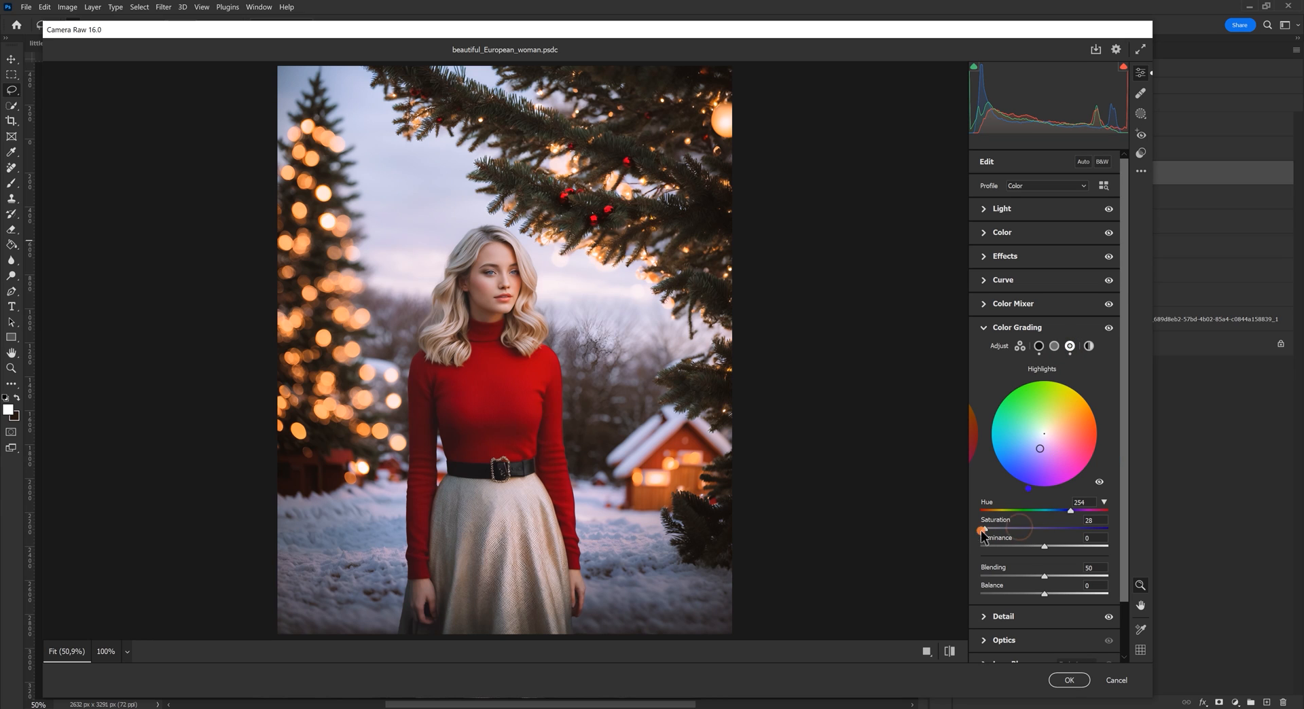
drag(963, 533, 657, 525)
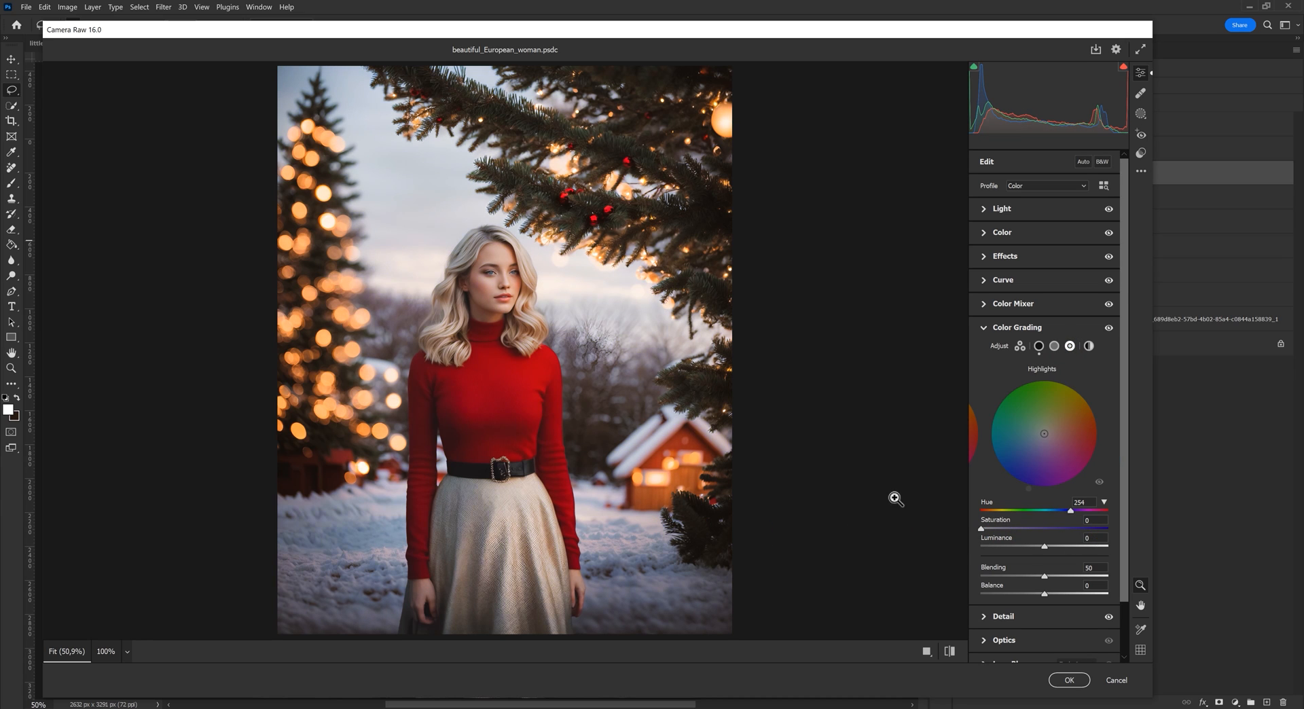
click(1039, 347)
click(1067, 680)
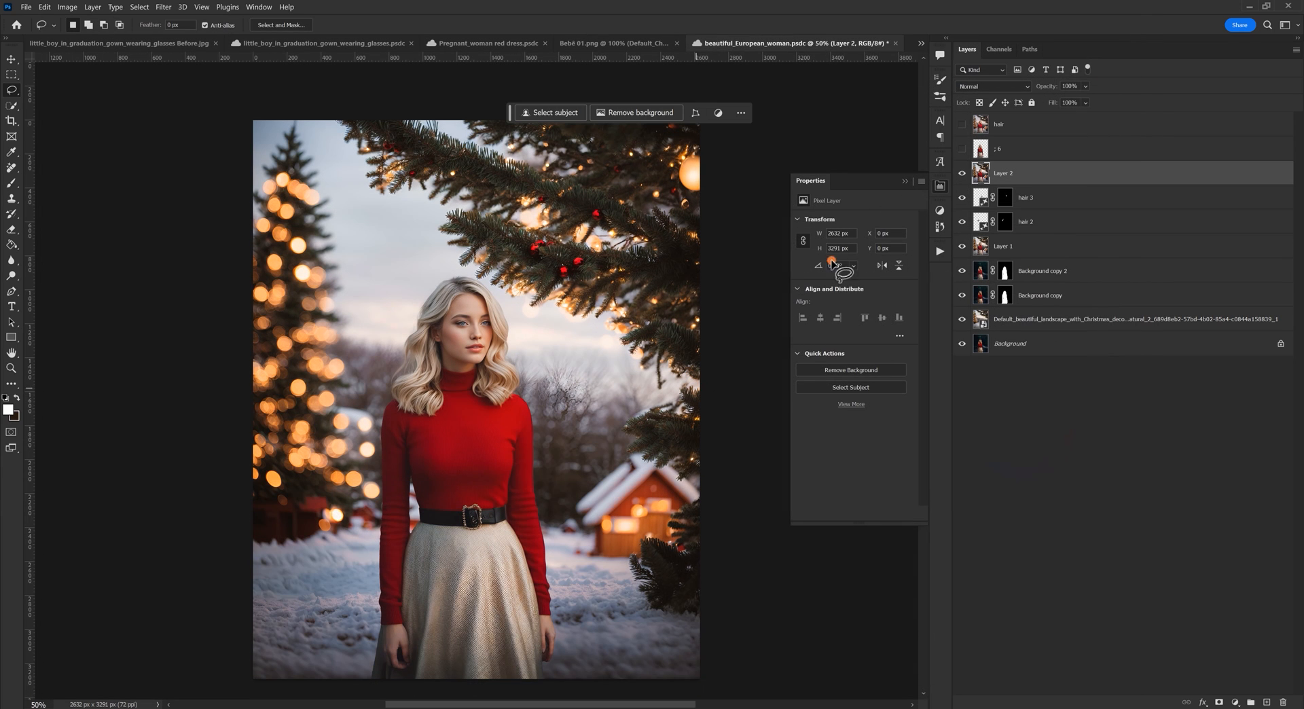
click(962, 173)
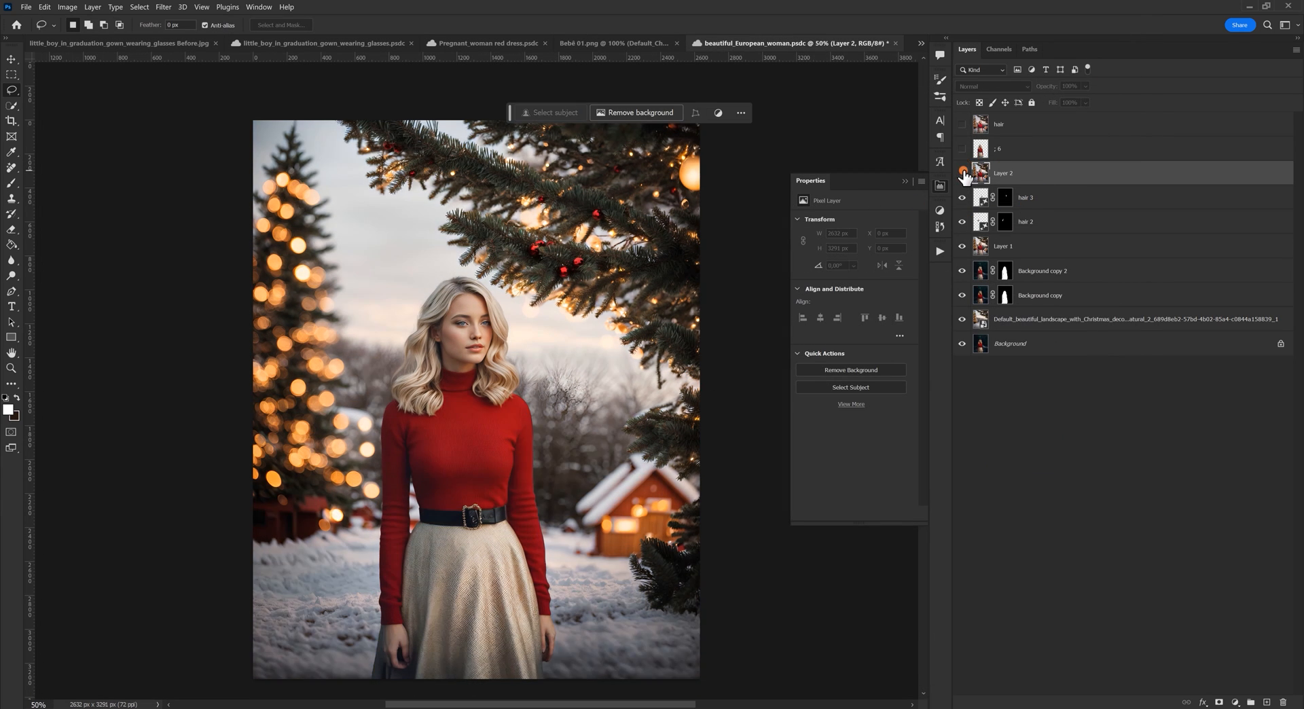
click(962, 173)
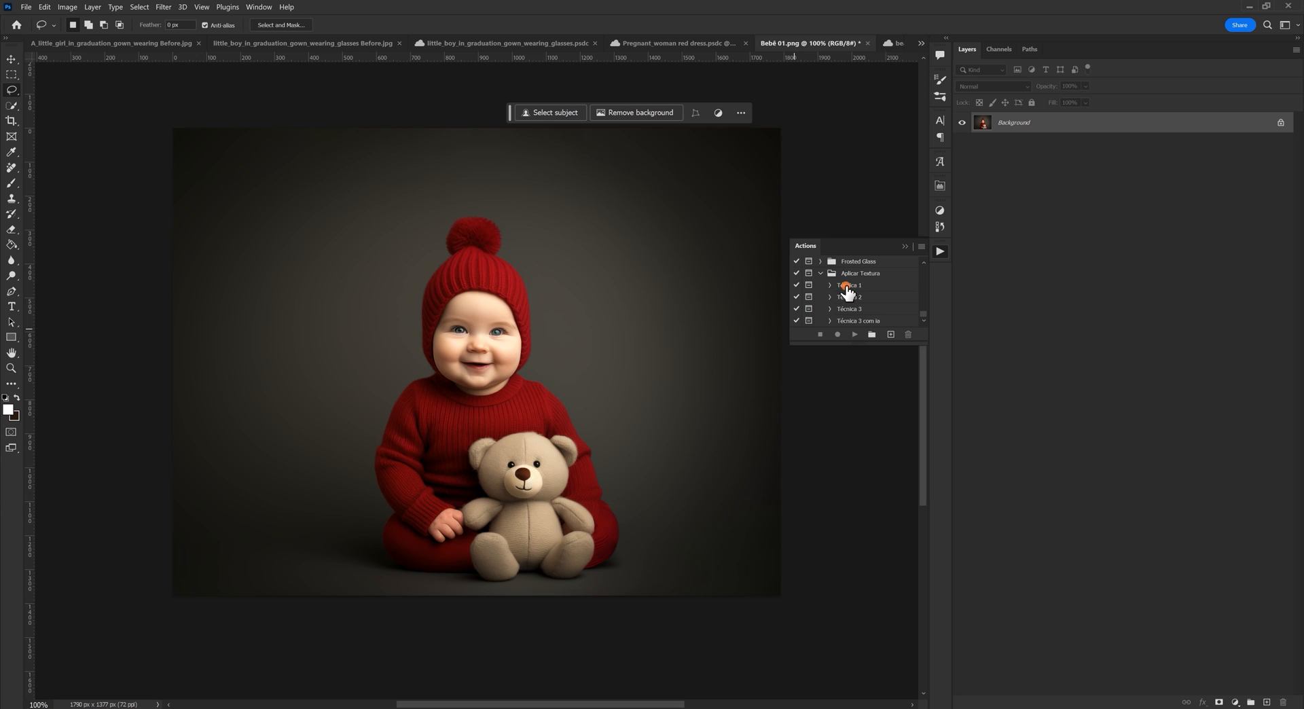
Step: Run the Técnica 1 action on the baby portrait and place the snowy cabin Christmas backdrop from the Pinturas subfolder 1
click(851, 285)
click(854, 334)
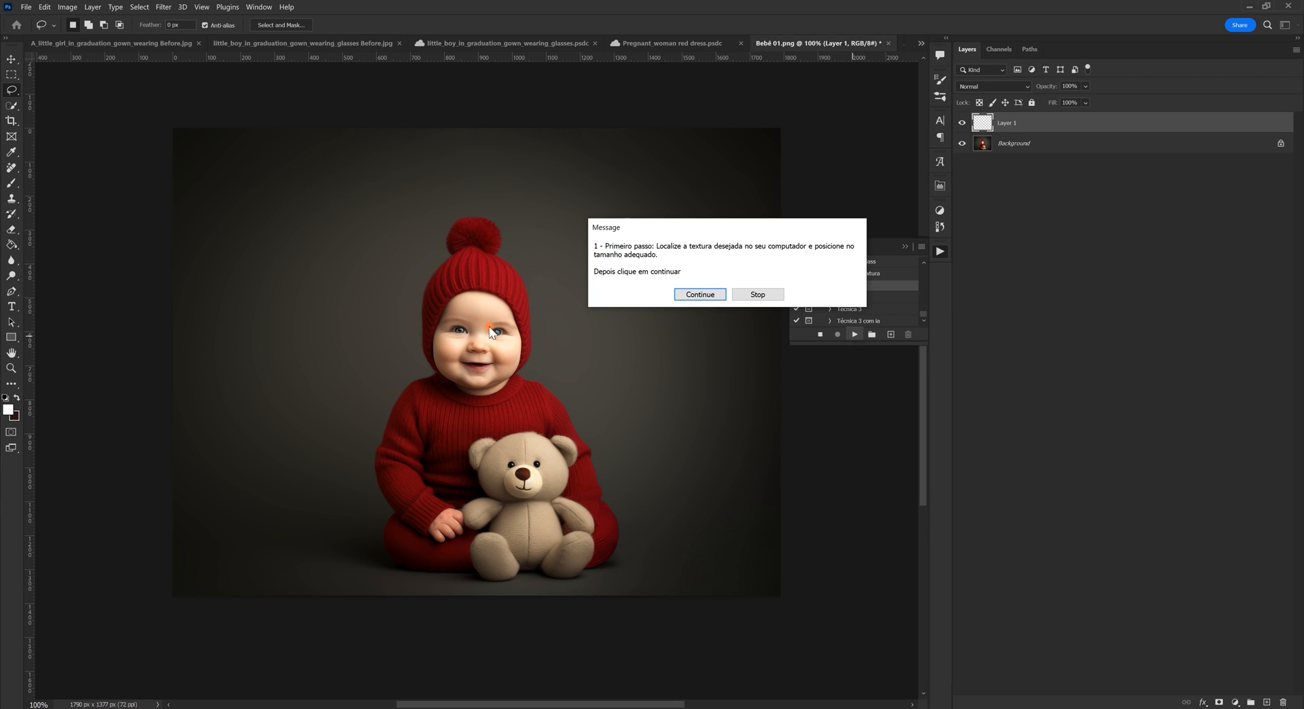
click(697, 296)
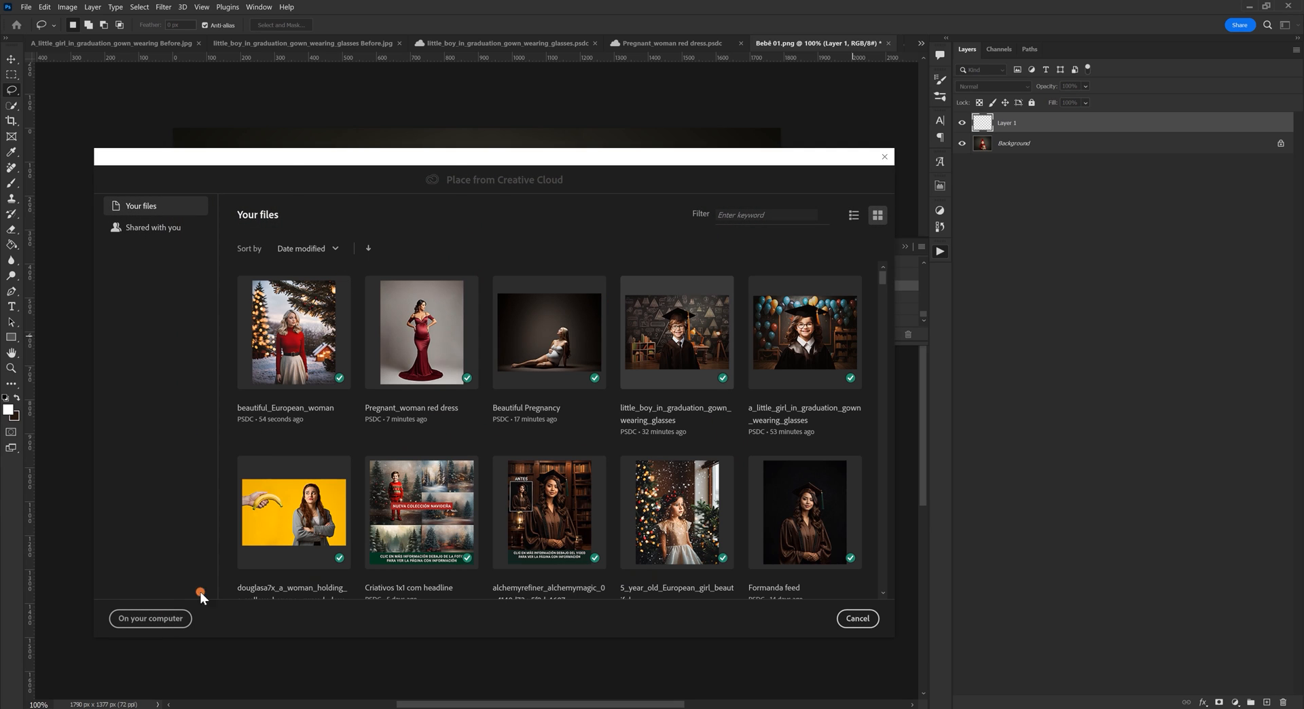
click(151, 618)
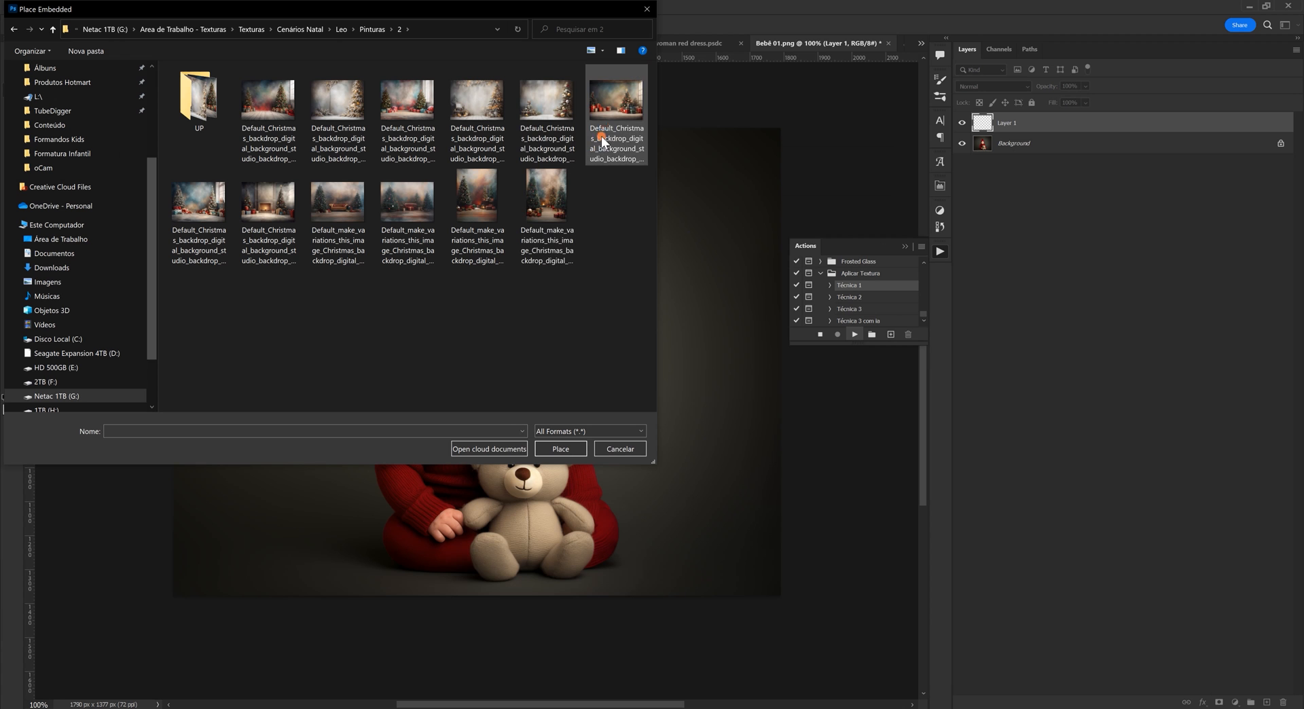
click(13, 29)
double_click(199, 99)
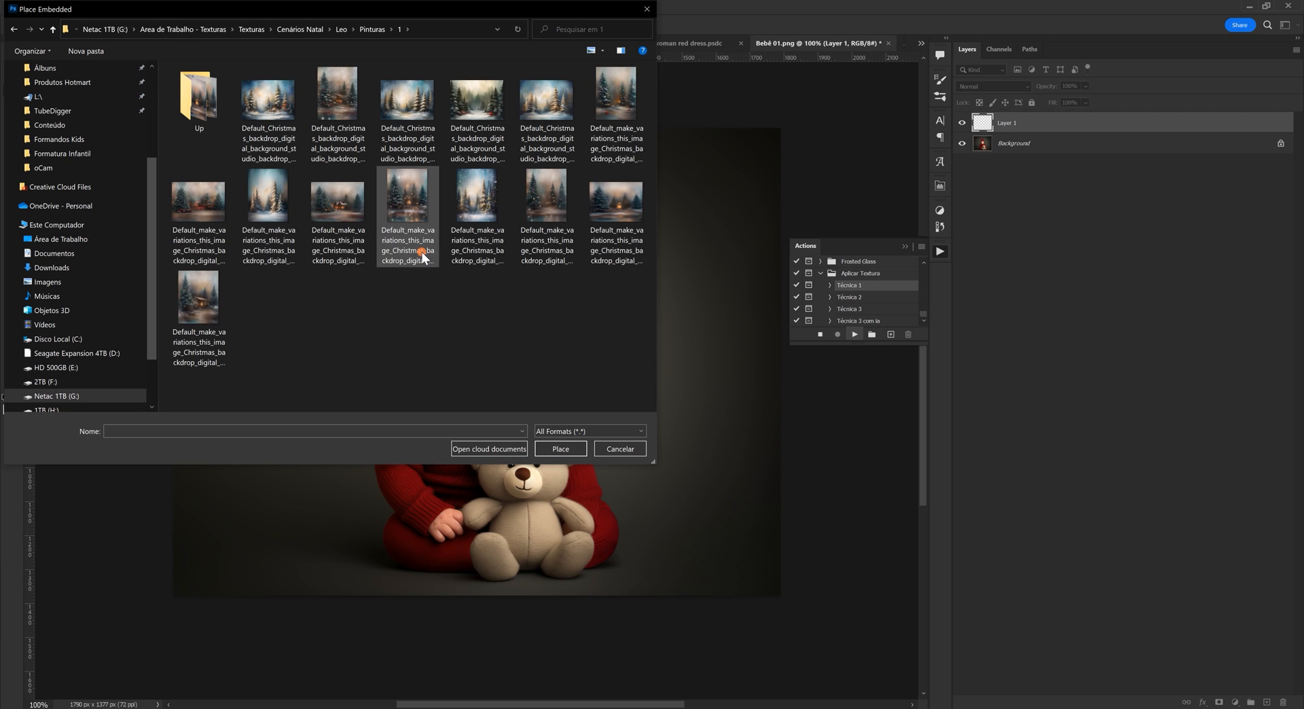
click(347, 219)
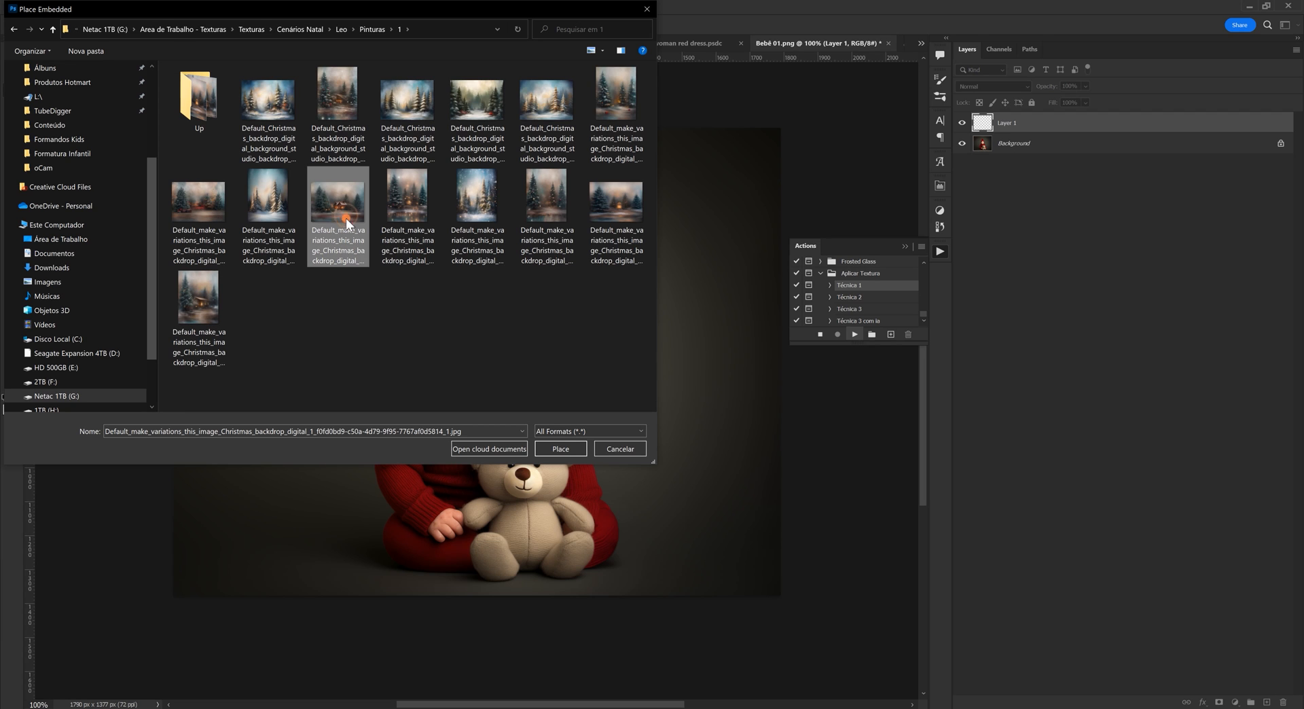
click(555, 451)
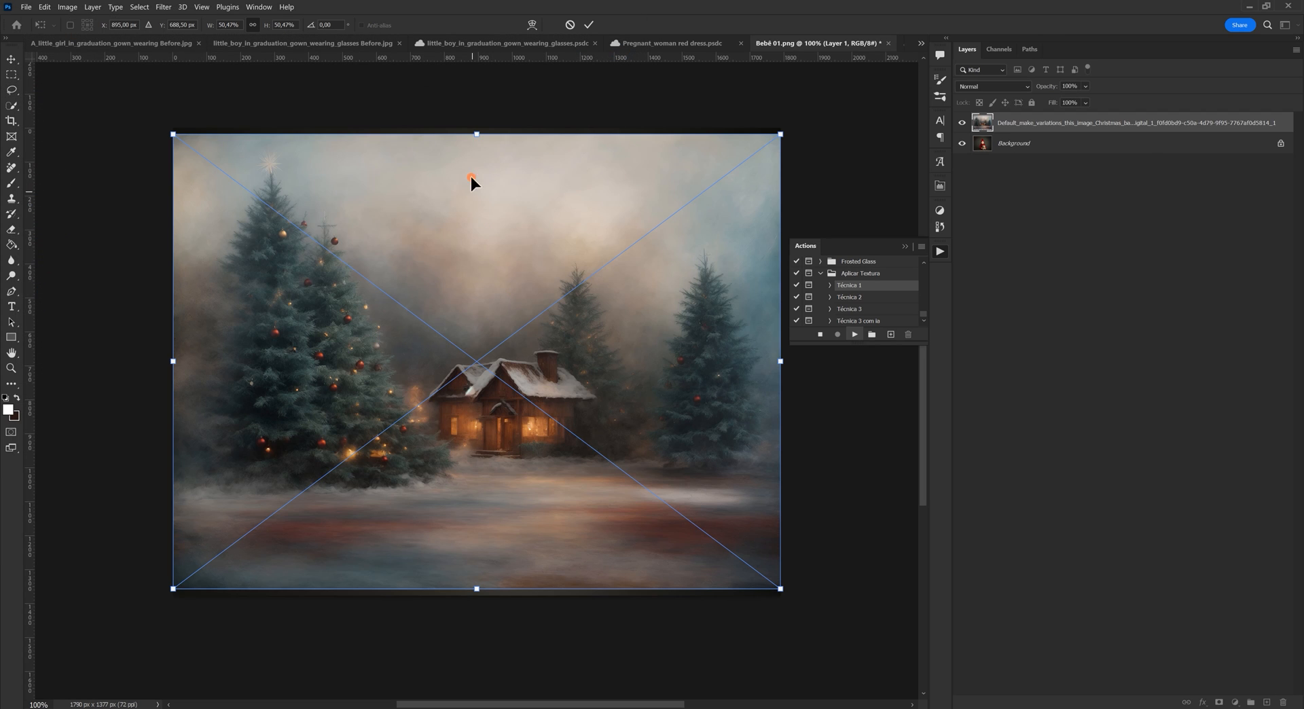
Step: Stretch the placed cabin backdrop to cover the whole canvas, commit it, and let the action blend it behind the baby
drag(480, 136, 477, 128)
drag(477, 593, 475, 597)
drag(793, 362, 863, 342)
key(Return)
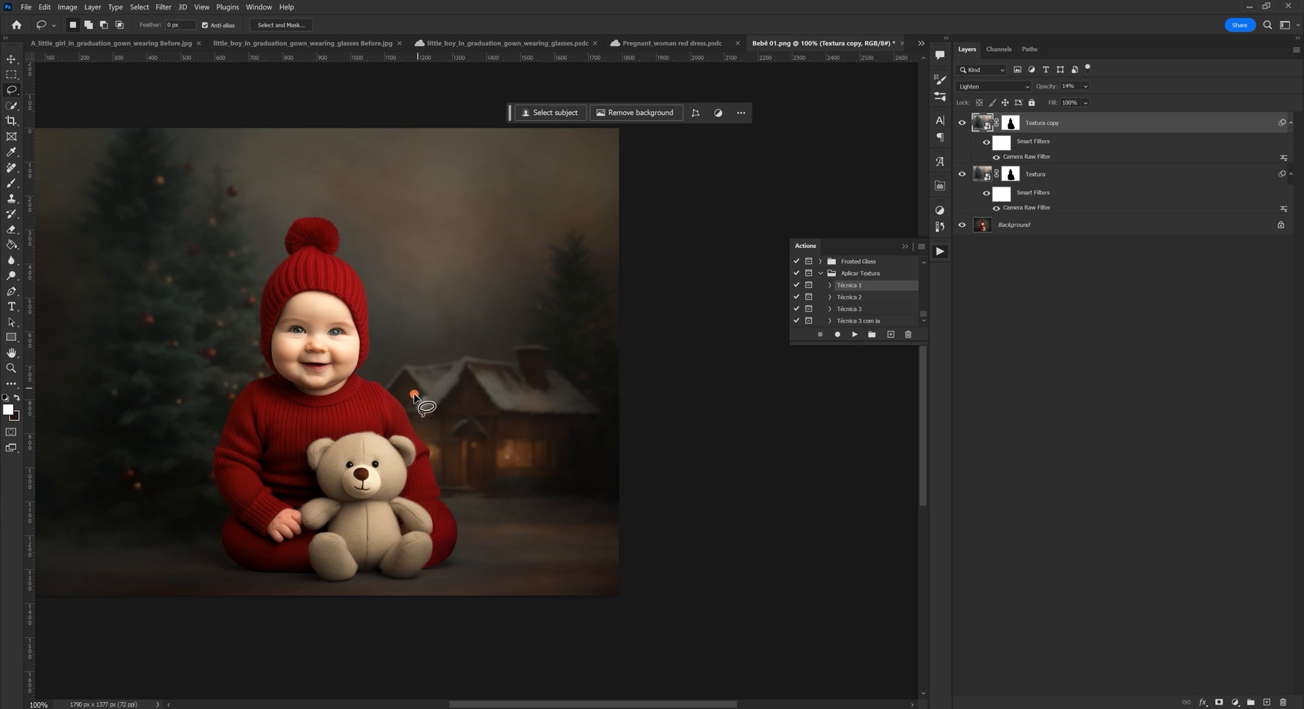
Step: Set the opacity of the Textura copy layer to 25%
drag(352, 377, 510, 399)
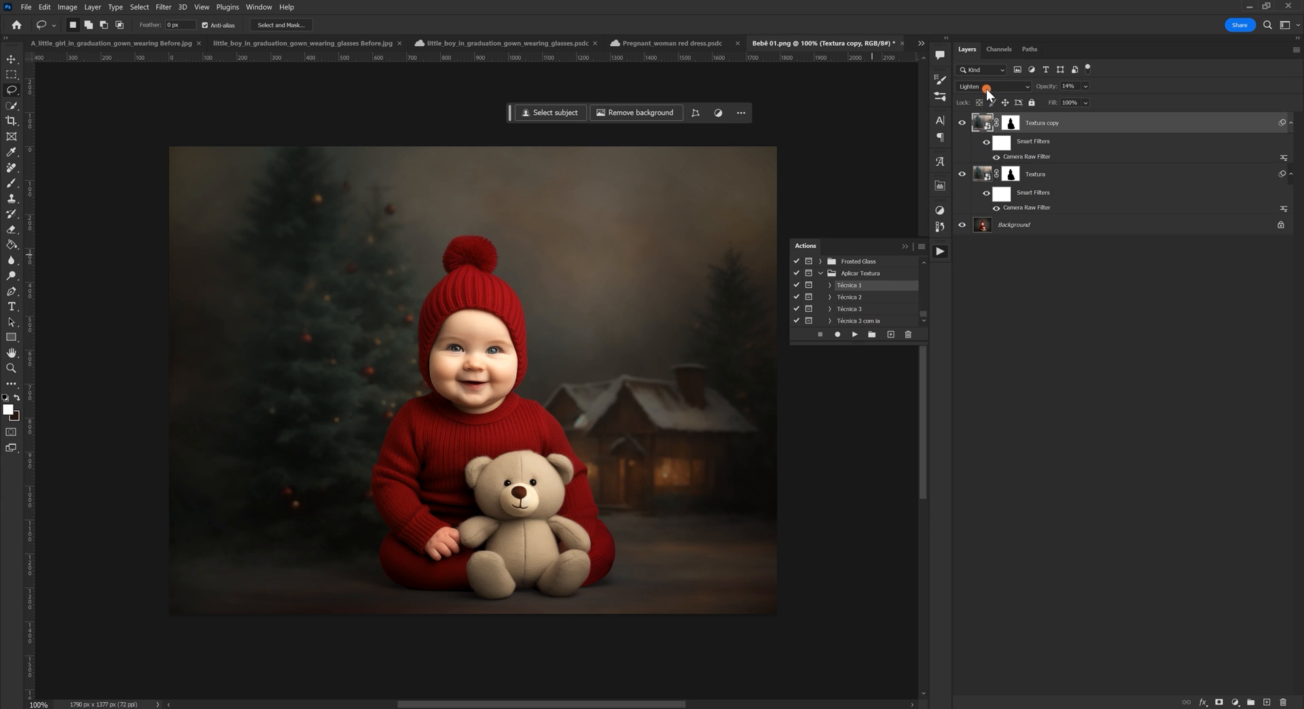
click(1086, 86)
mouse_move(1104, 100)
mouse_down()
mouse_move(1118, 103)
mouse_move(1098, 100)
mouse_up()
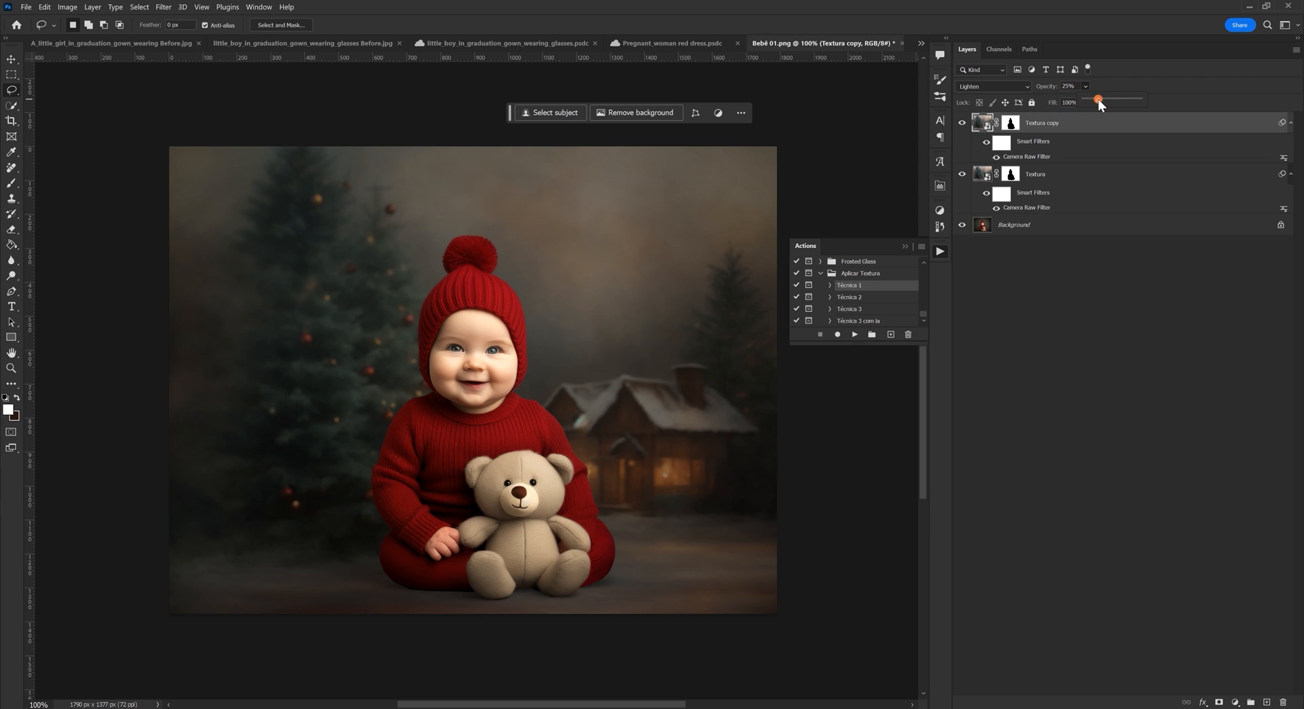
Step: Delete both texture layers so only the original baby portrait remains
click(1100, 233)
key(Delete)
key(Delete)
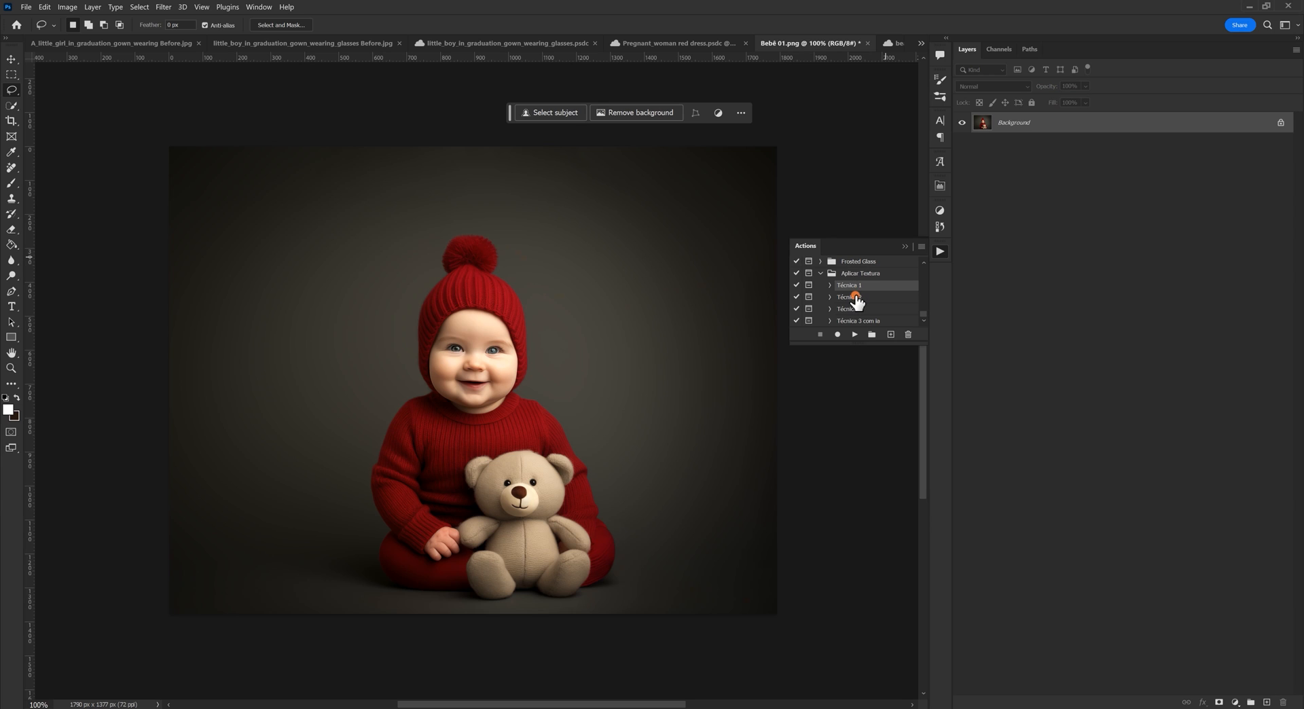
Step: Run the Técnica 2 action on the baby portrait and place the landscape Christmas forest backdrop from the same folder
click(856, 298)
click(854, 333)
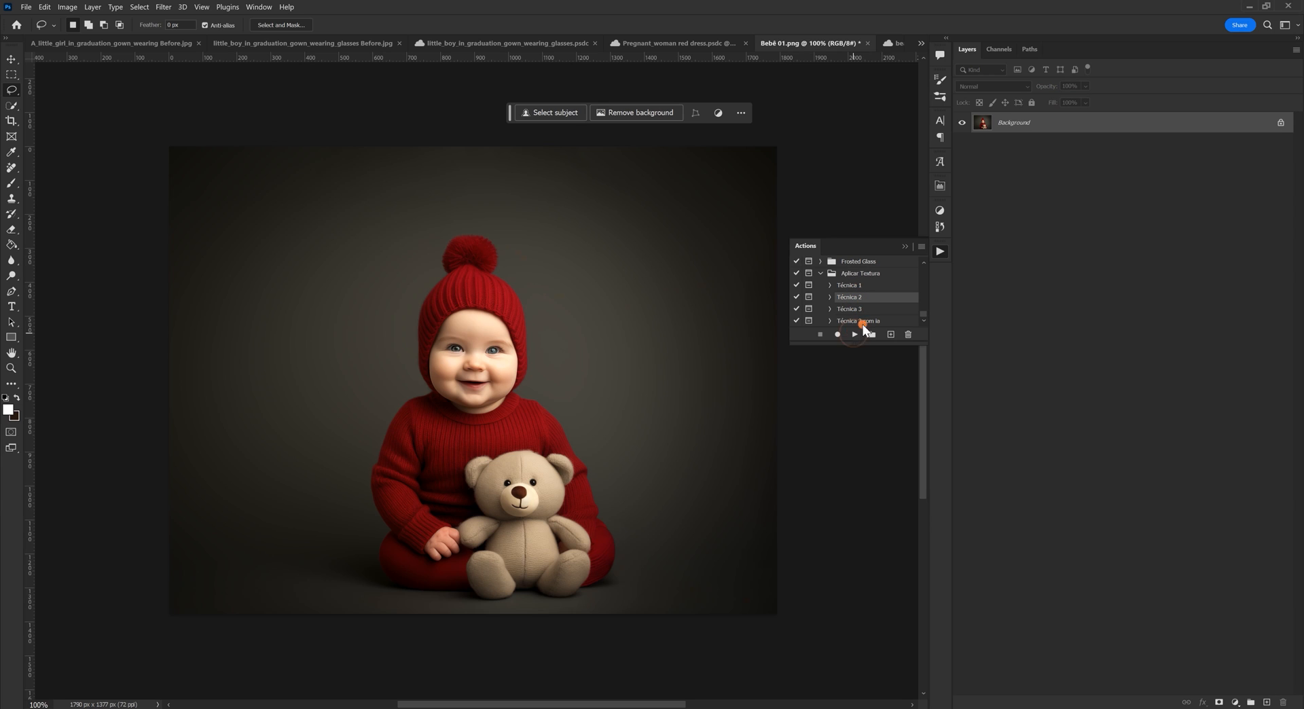
click(699, 298)
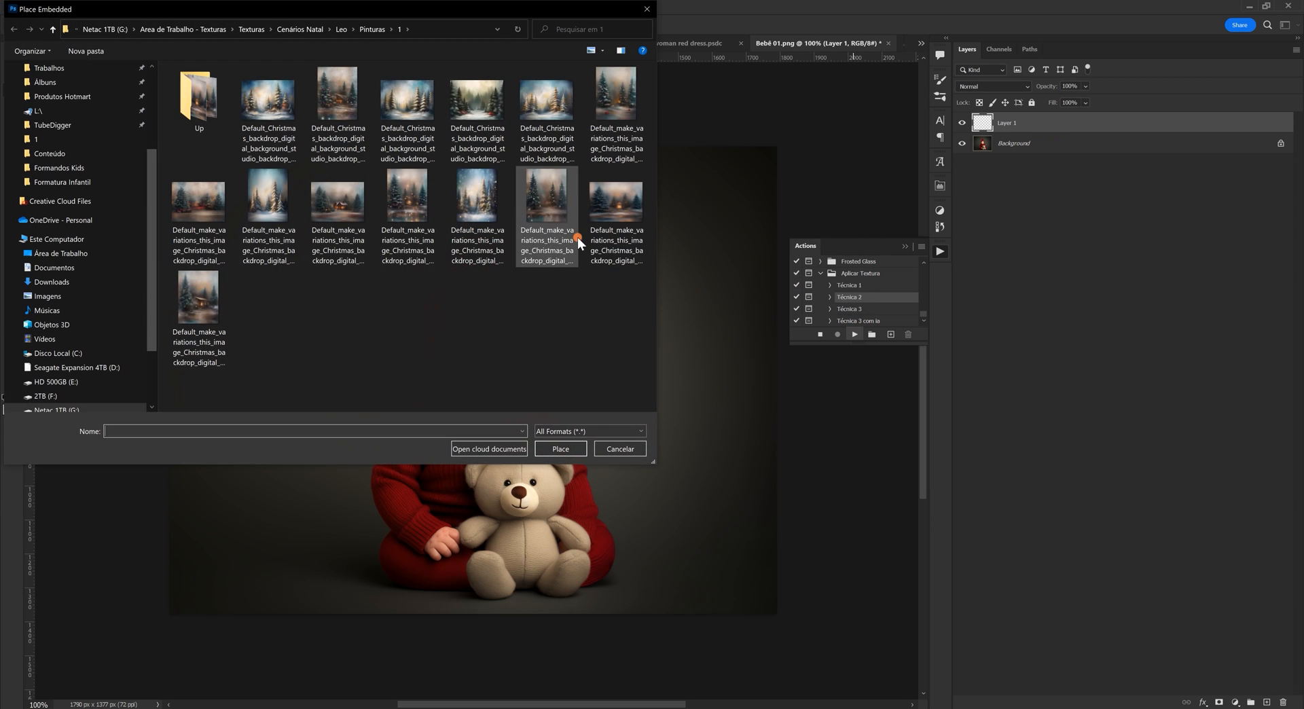
click(616, 219)
click(561, 449)
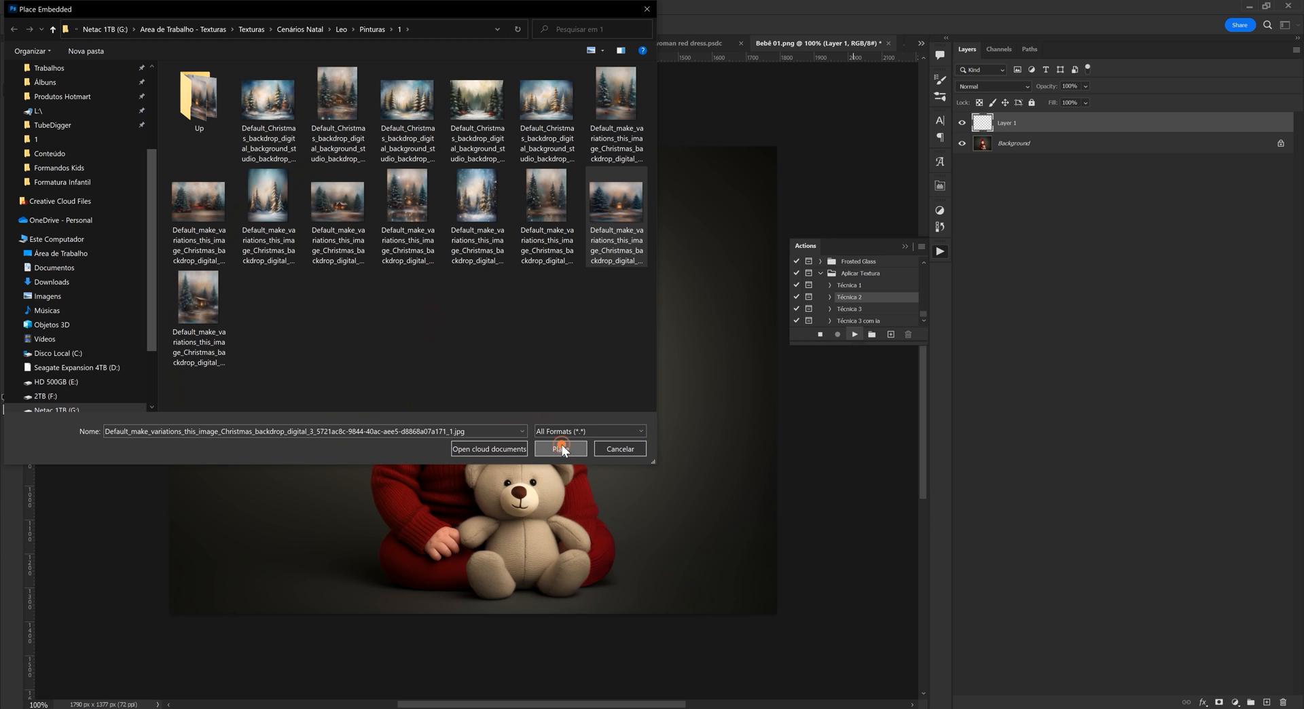
Step: Stretch the placed forest backdrop to the full canvas height and commit it so the action completes
drag(478, 154, 478, 146)
drag(474, 607, 474, 614)
key(Return)
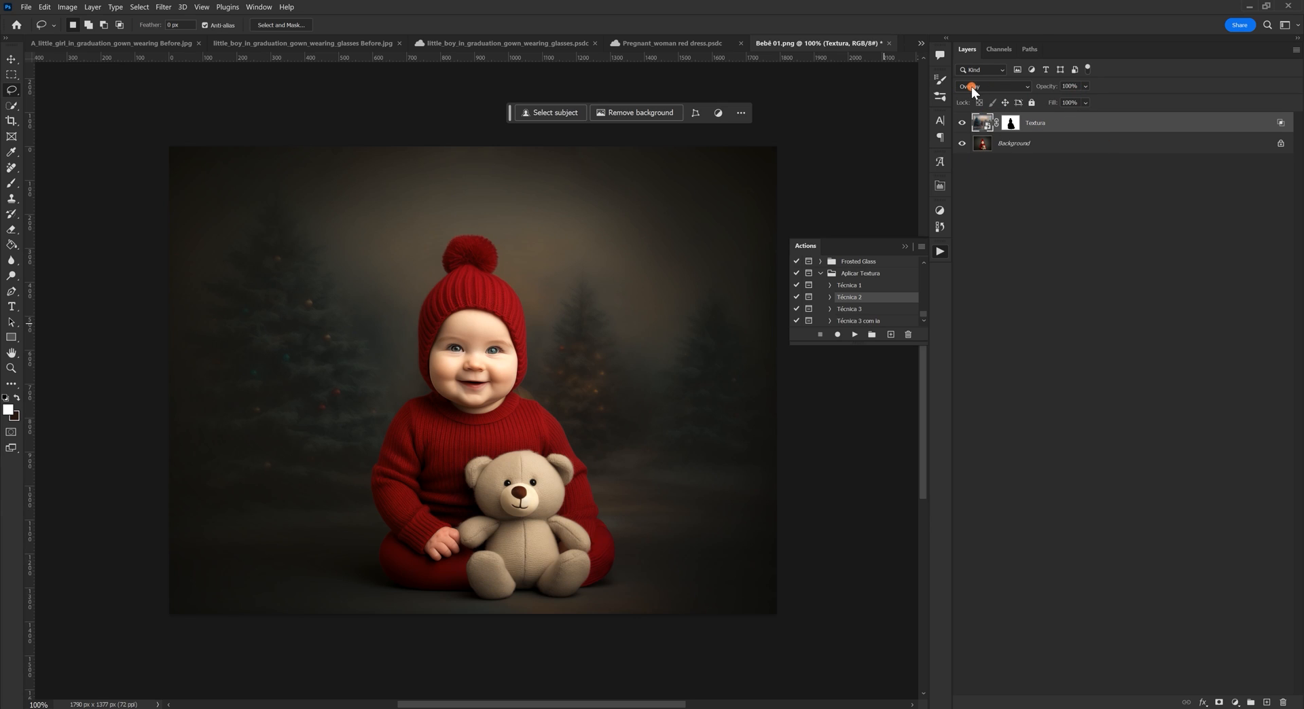
Step: Review the Textura layer's blending options and compare the portrait with that layer hidden and shown
double_click(1253, 122)
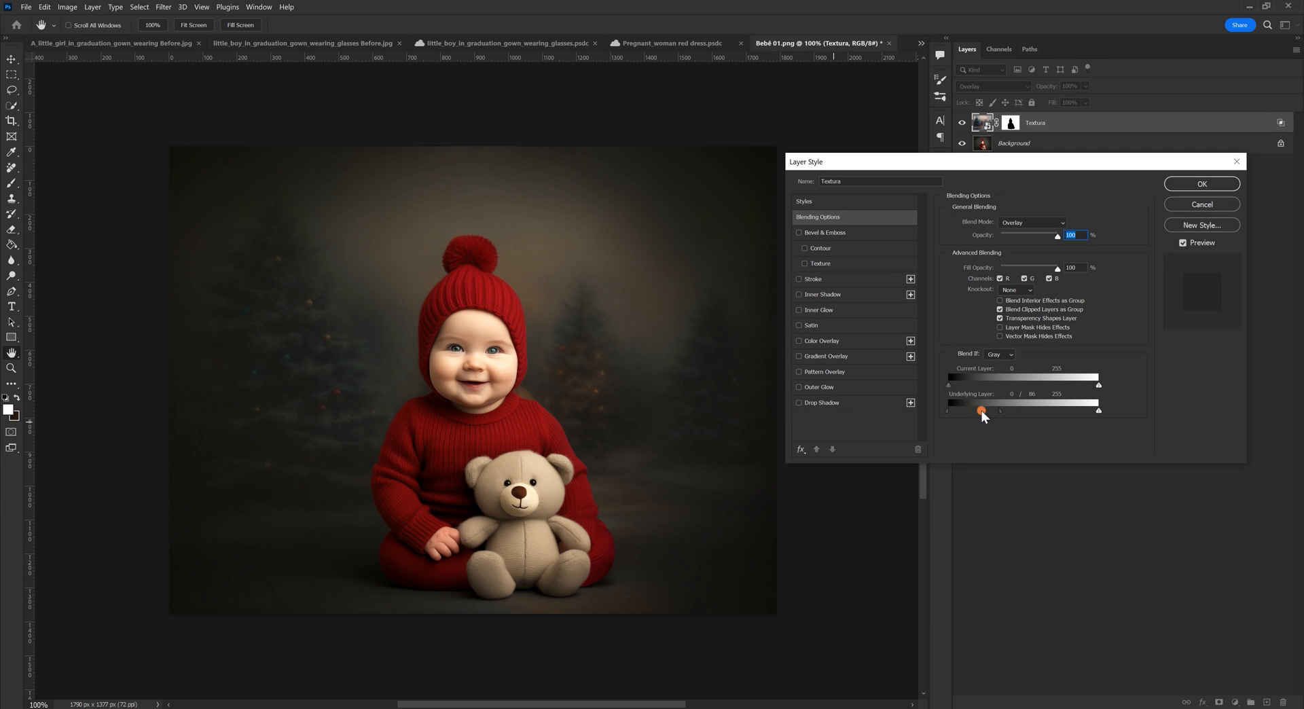
click(1201, 183)
click(963, 122)
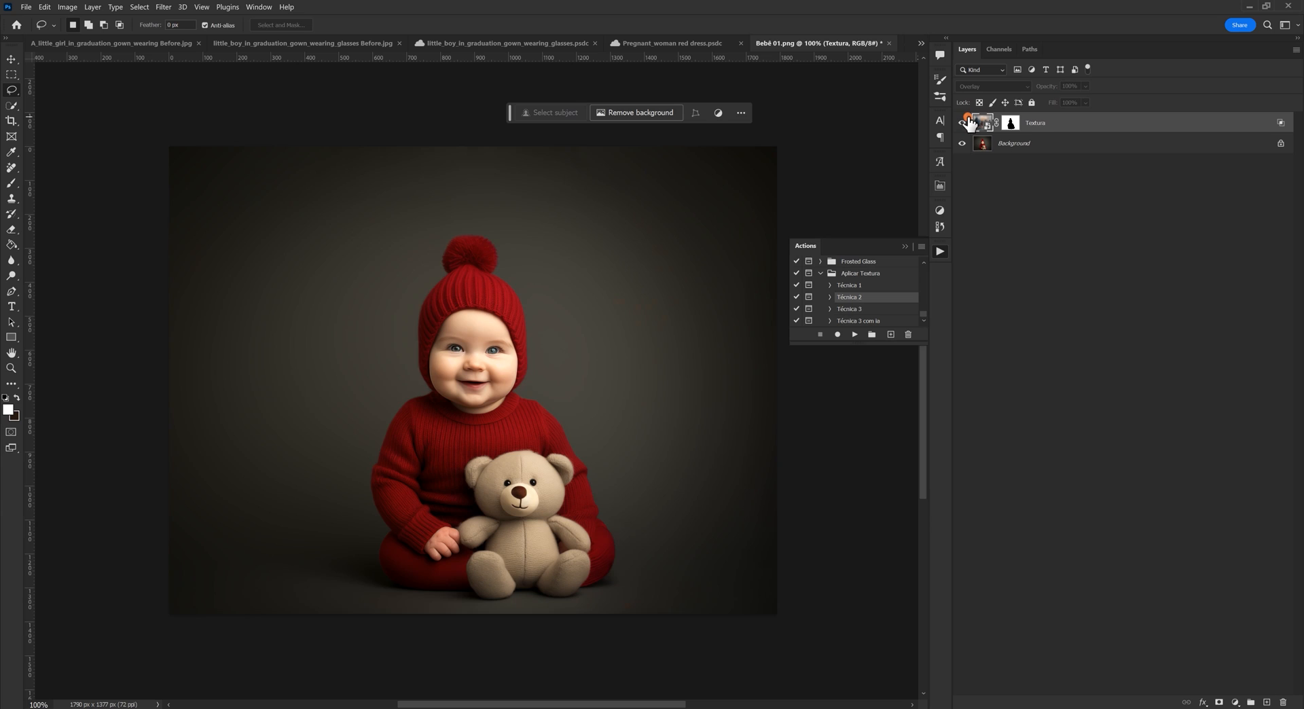
click(963, 123)
click(963, 122)
click(963, 123)
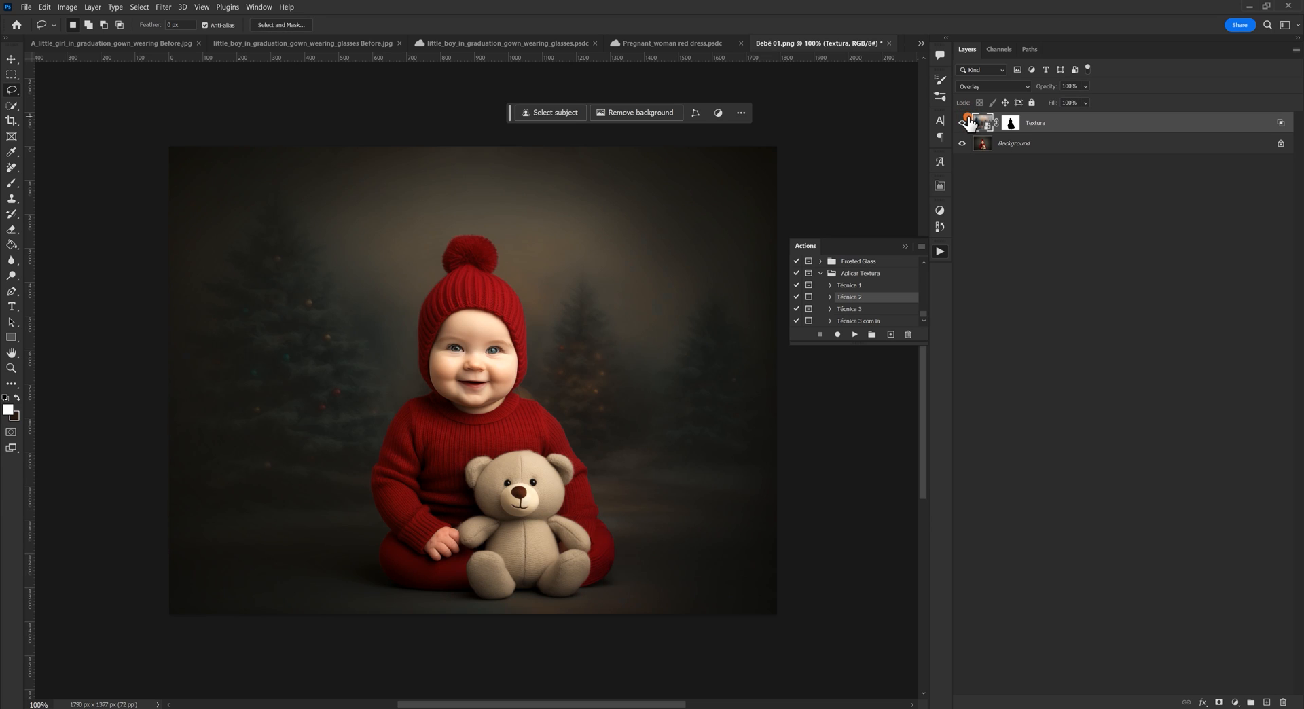
Step: Delete the Textura layer and run the Técnica 3 action on the baby portrait
click(978, 124)
key(Delete)
click(857, 308)
click(855, 334)
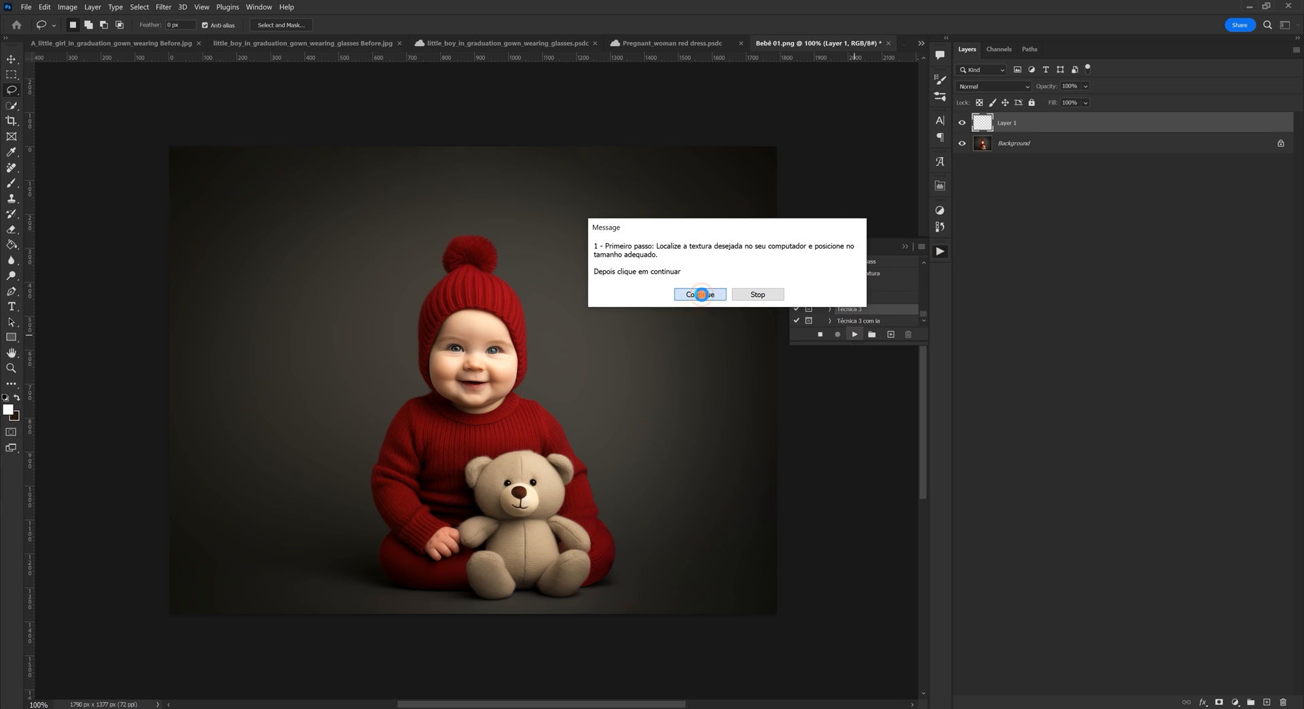
Step: Place the landscape Christmas backdrop with trees and red gifts, stretch it to the full canvas height, and commit it
click(701, 294)
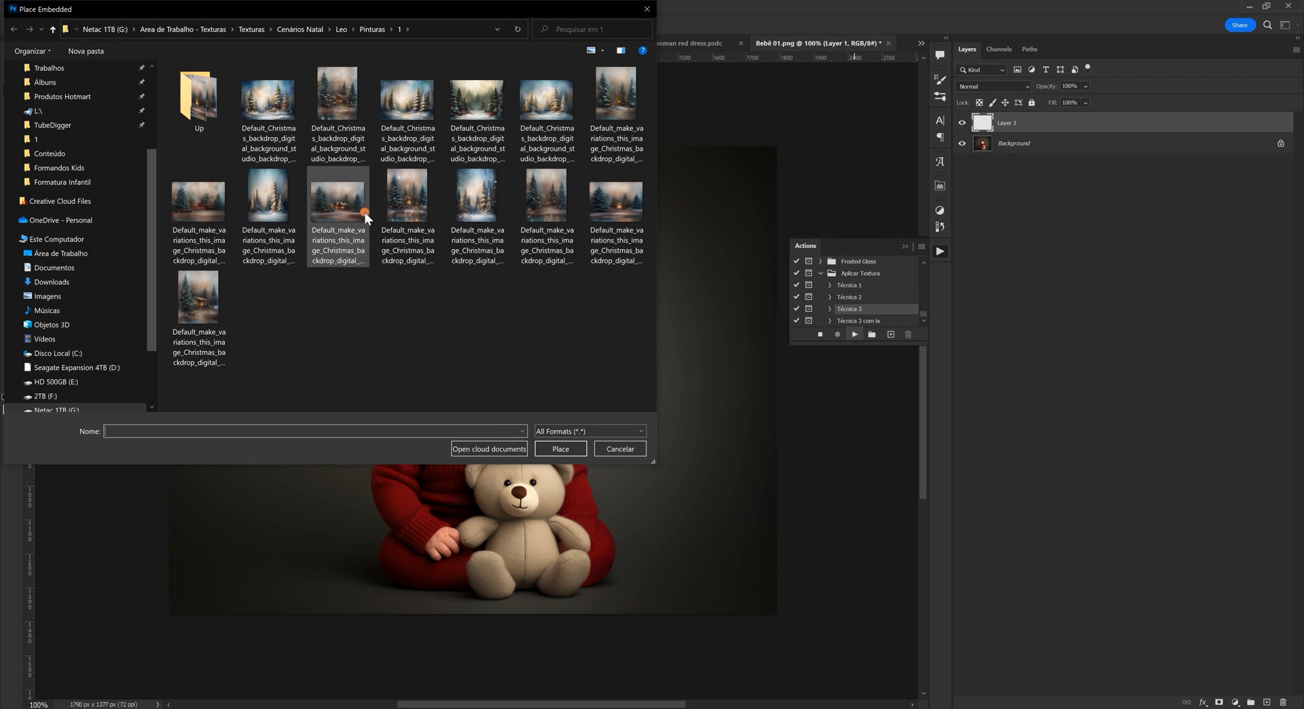
click(218, 211)
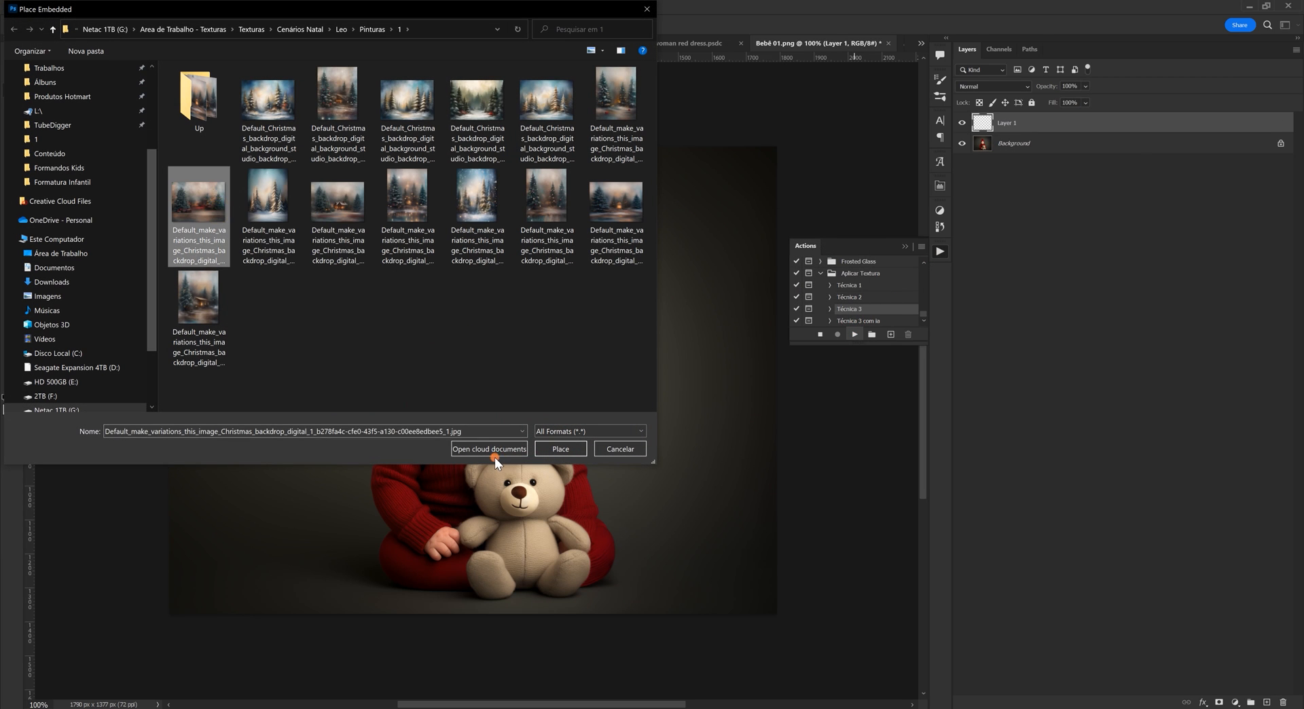
click(547, 449)
drag(473, 152, 472, 146)
drag(472, 607, 473, 614)
key(Return)
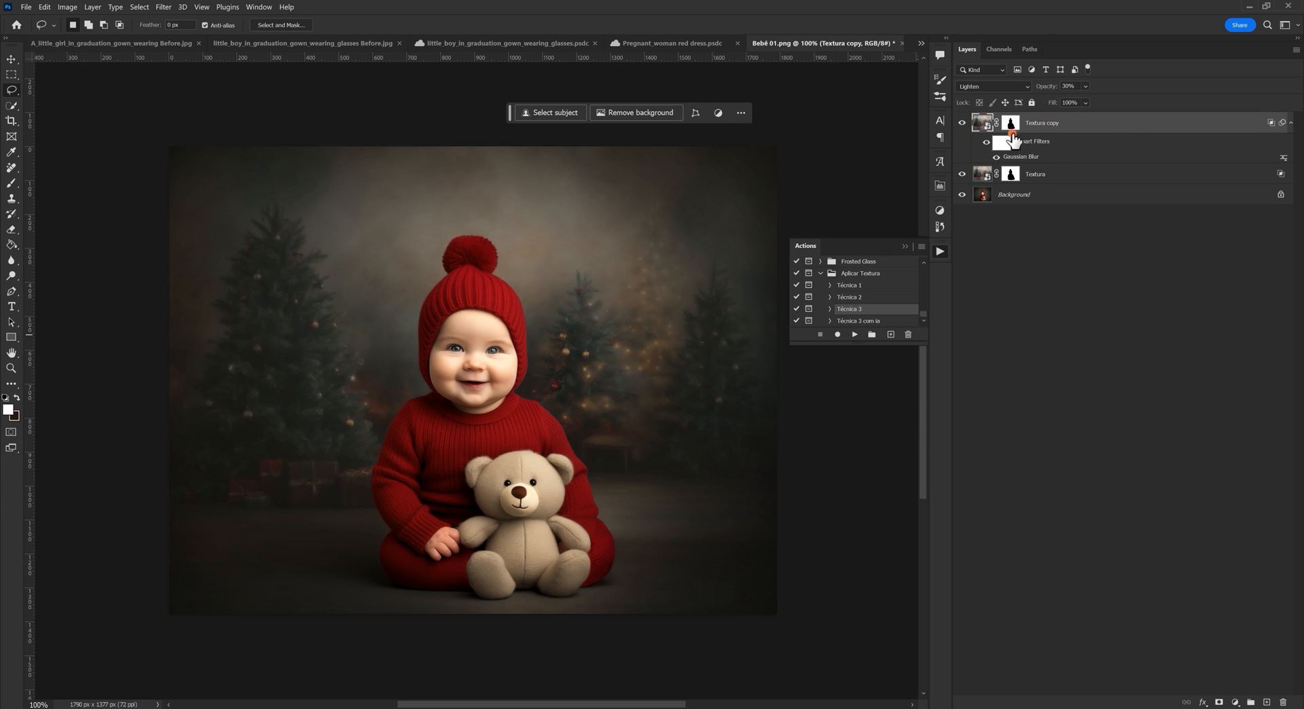
Step: Check the Textura copy layer's blending options and delete both texture layers from the baby portrait
double_click(1198, 123)
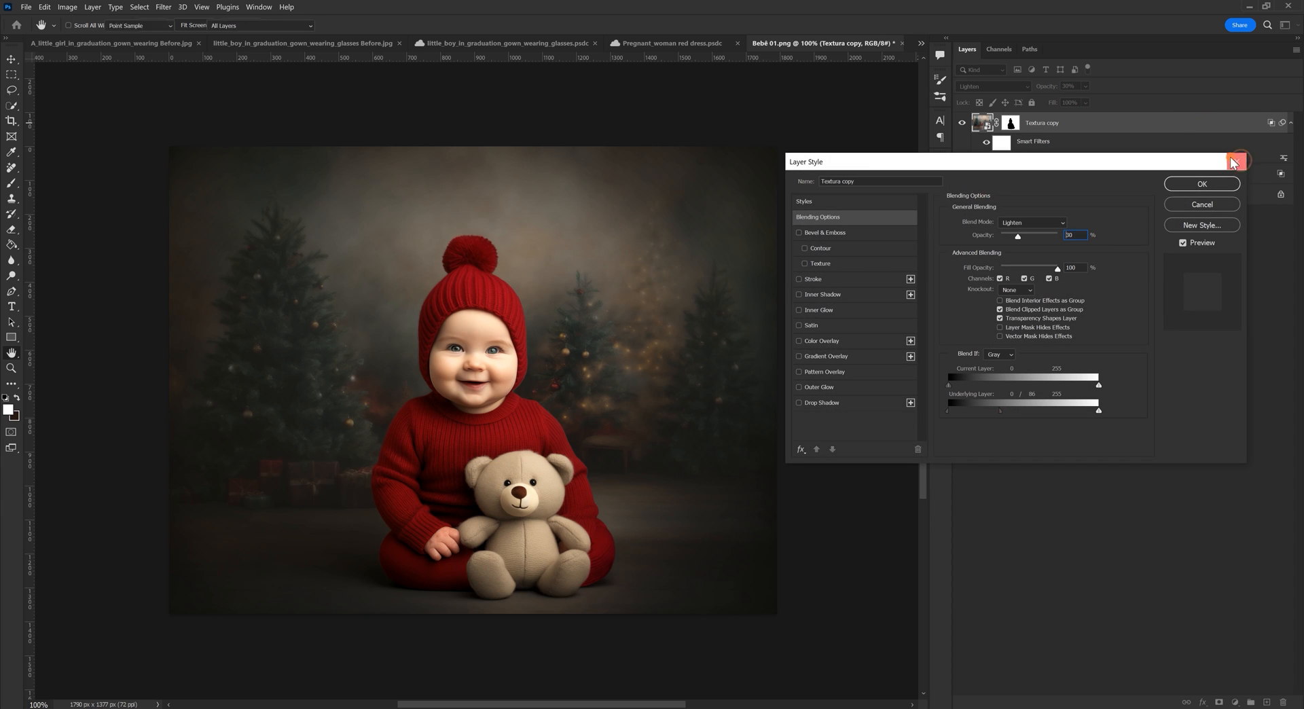
click(1237, 162)
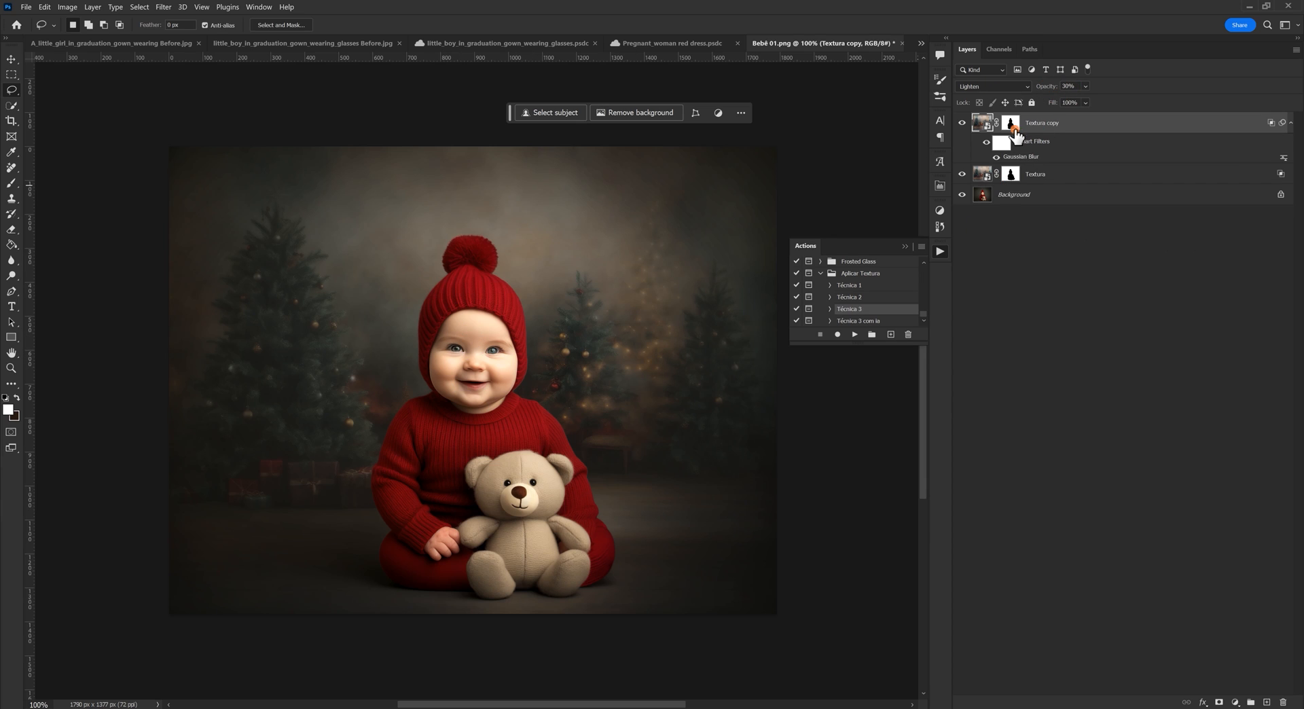
key(Delete)
key(Delete)
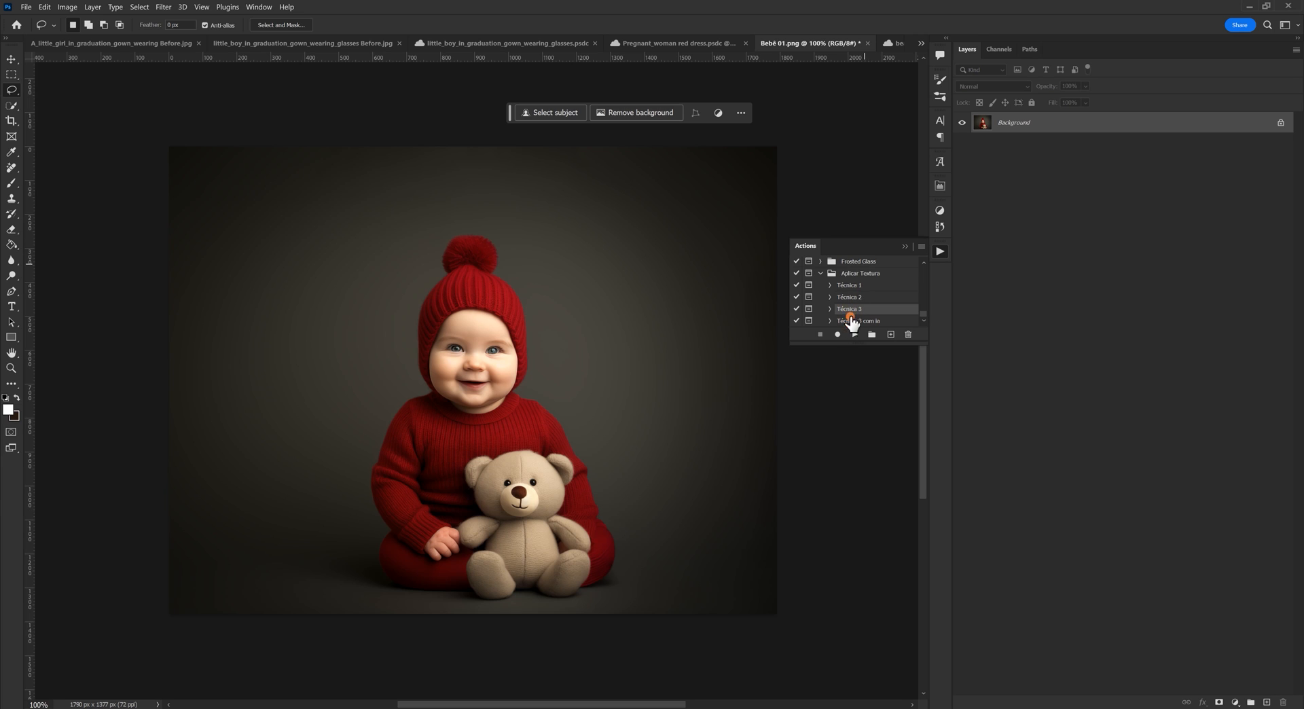
Step: Switch to the beautiful_European_woman document, hide every layer above the Background, and select the Background layer
click(895, 43)
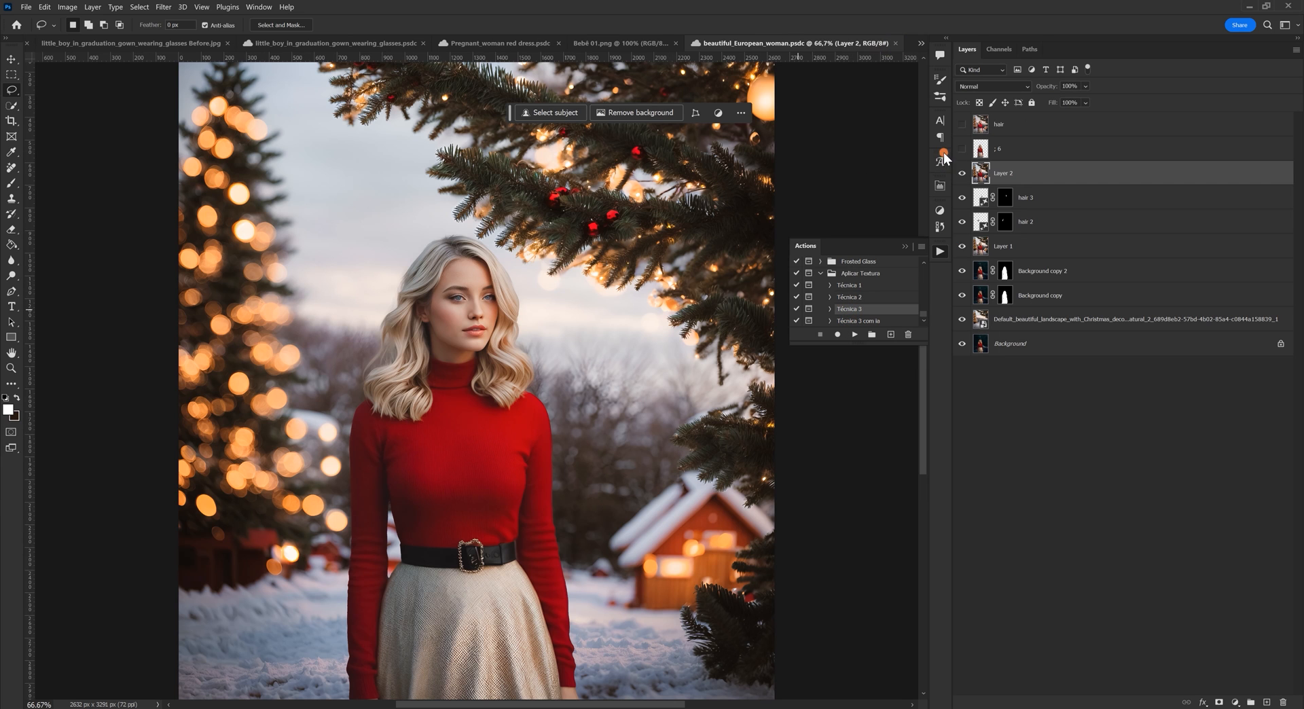
drag(961, 173, 962, 320)
click(1030, 354)
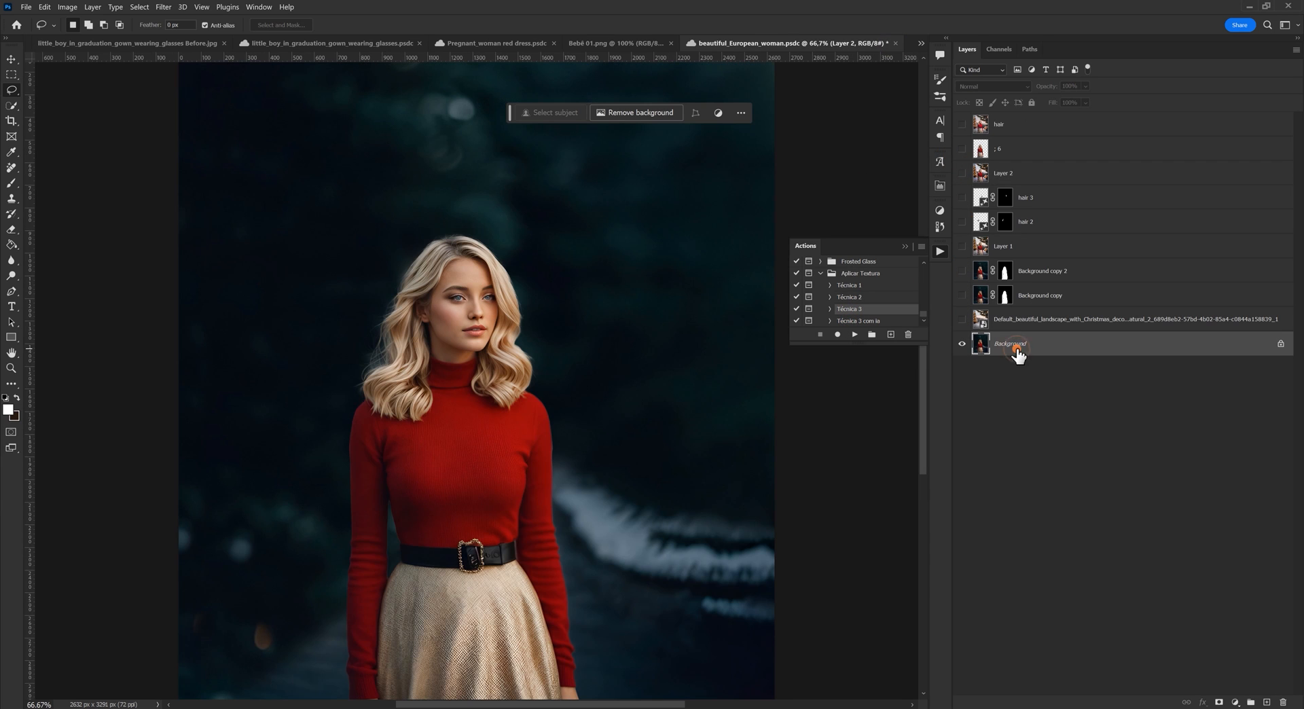
Step: Run the Técnica 3 com ia action on the woman's photo, placing the snowy Christmas-lights street scene scaled to cover the canvas
click(855, 324)
click(855, 333)
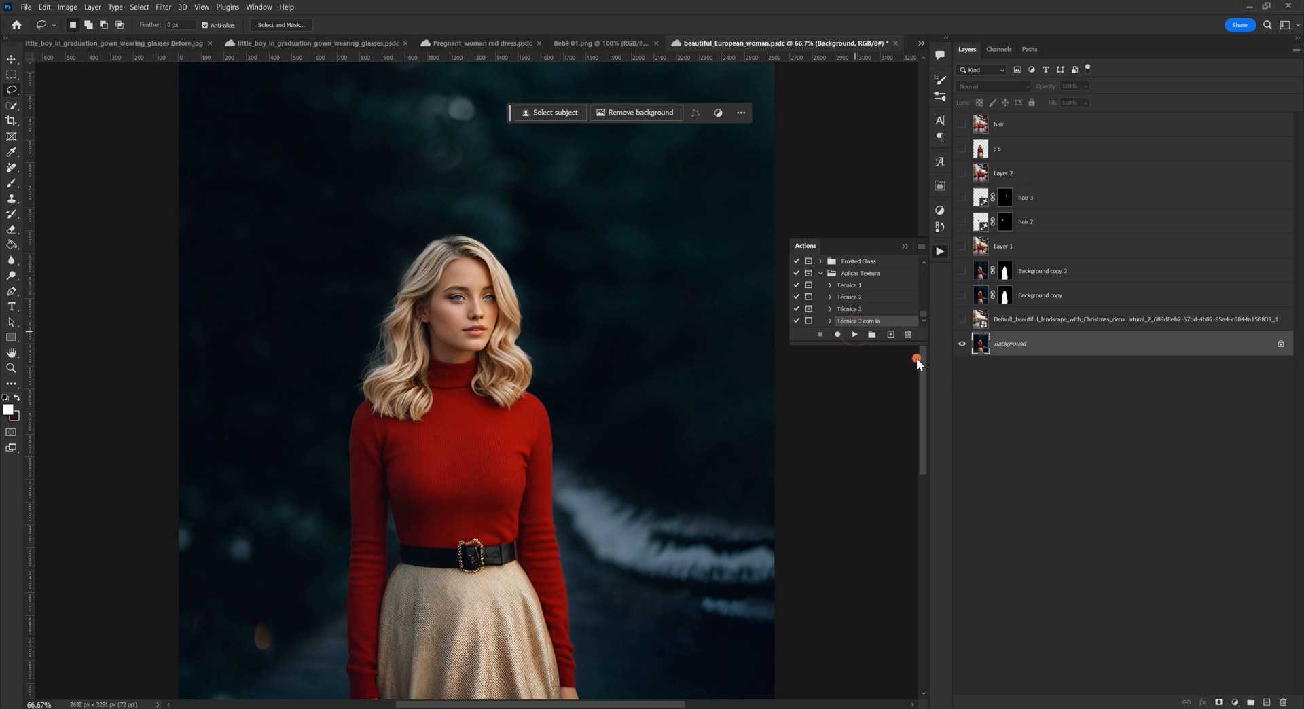
click(688, 294)
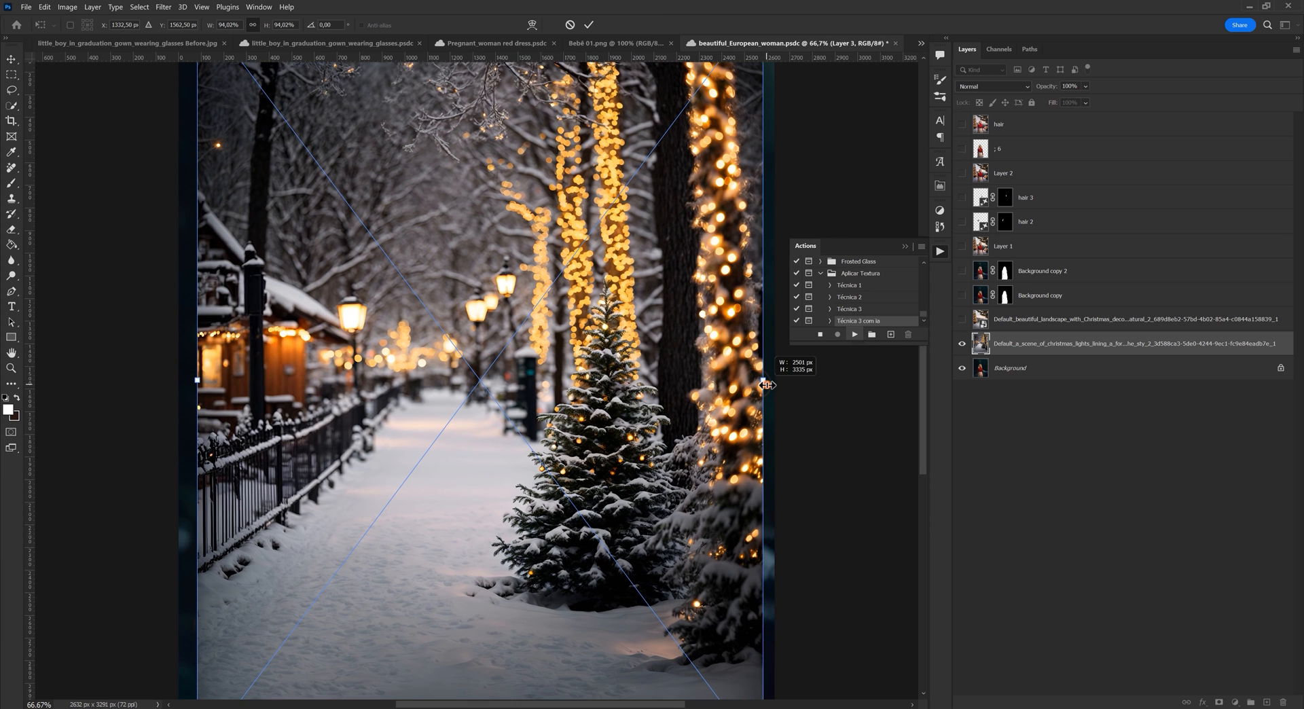
drag(197, 380, 184, 380)
key(Return)
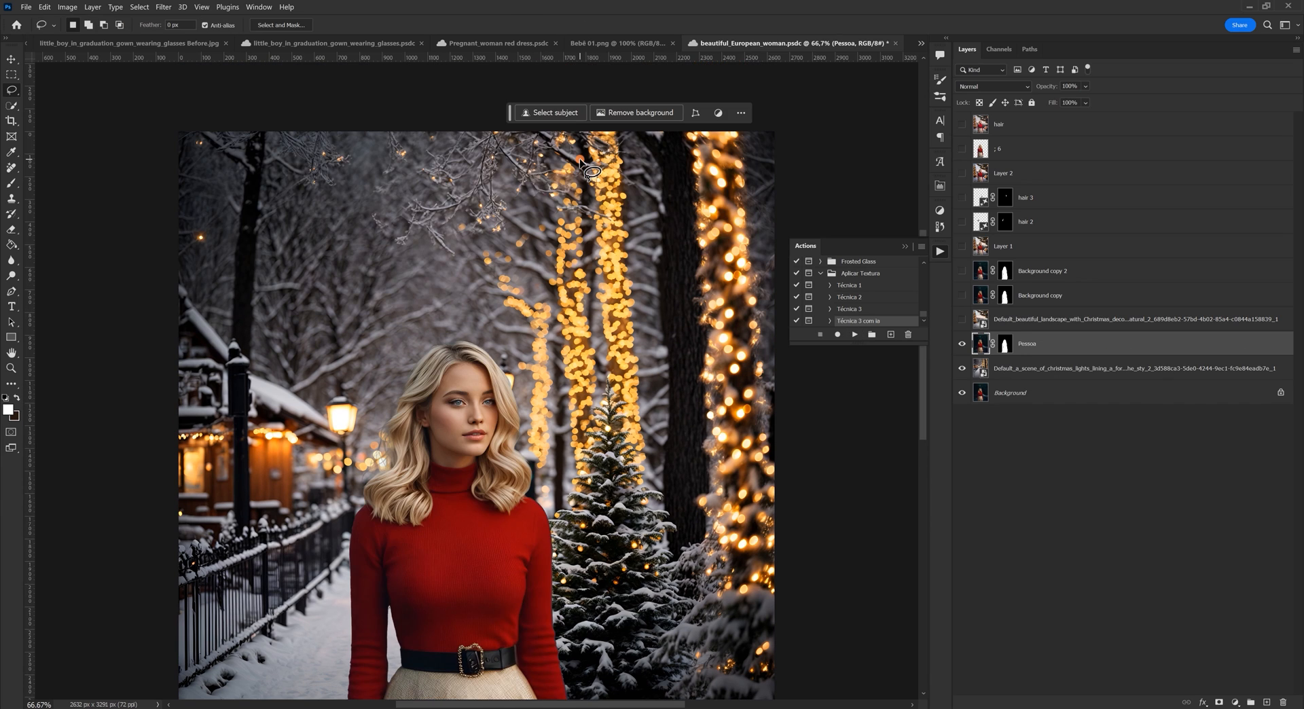
scroll(581, 161, down, 2)
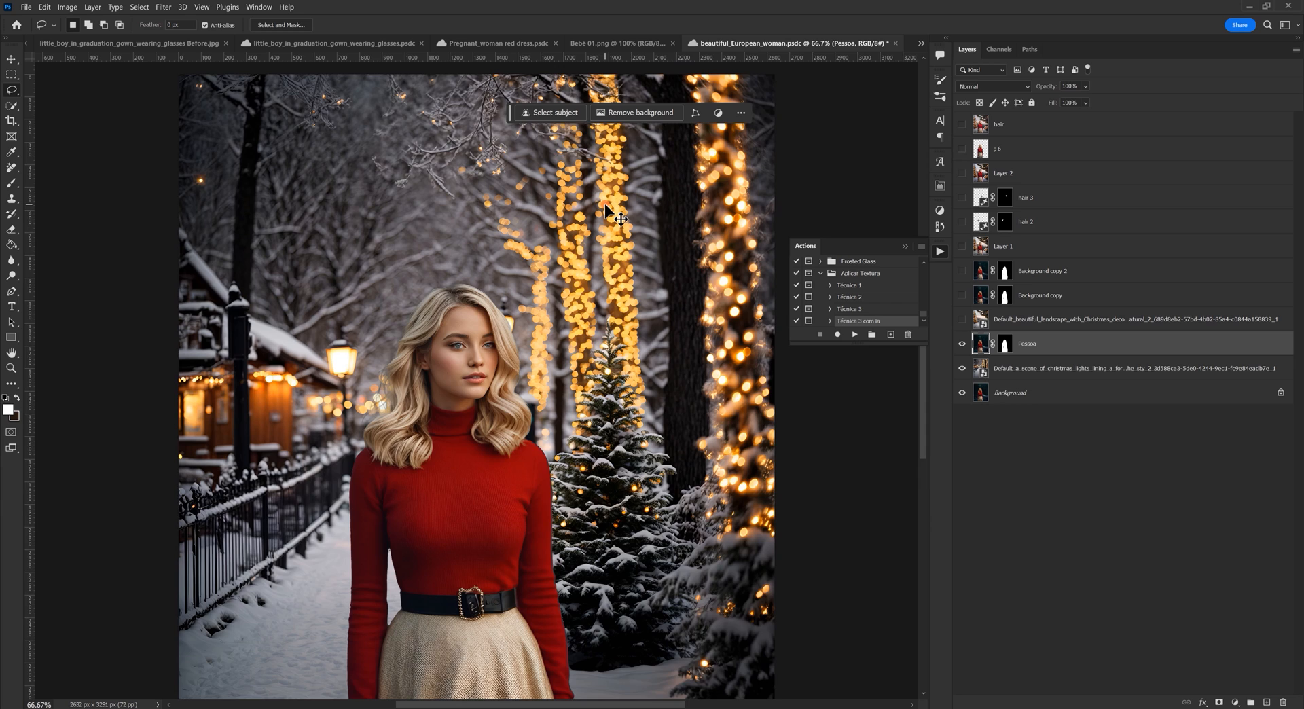
Step: Compare the woman's composite with the original photo by toggling visibility of the Christmas-lights scene layer and the Background layer
key(ctrl+minus)
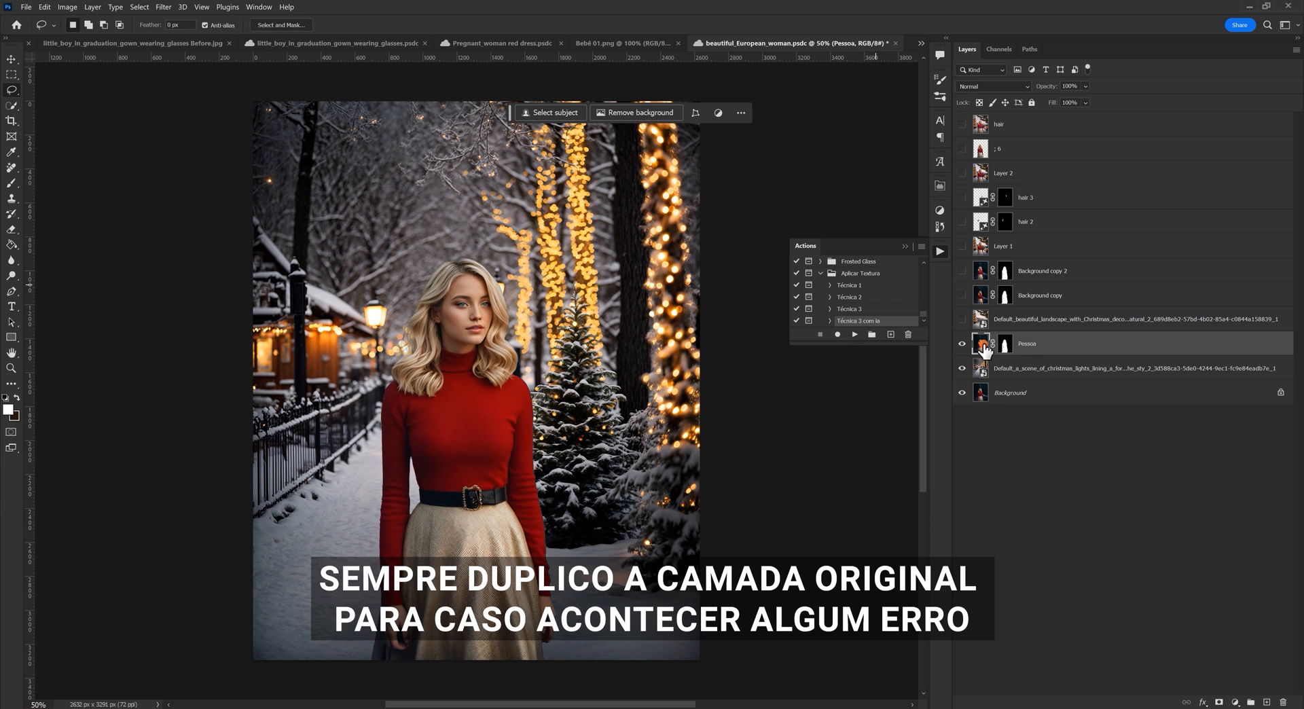
click(962, 368)
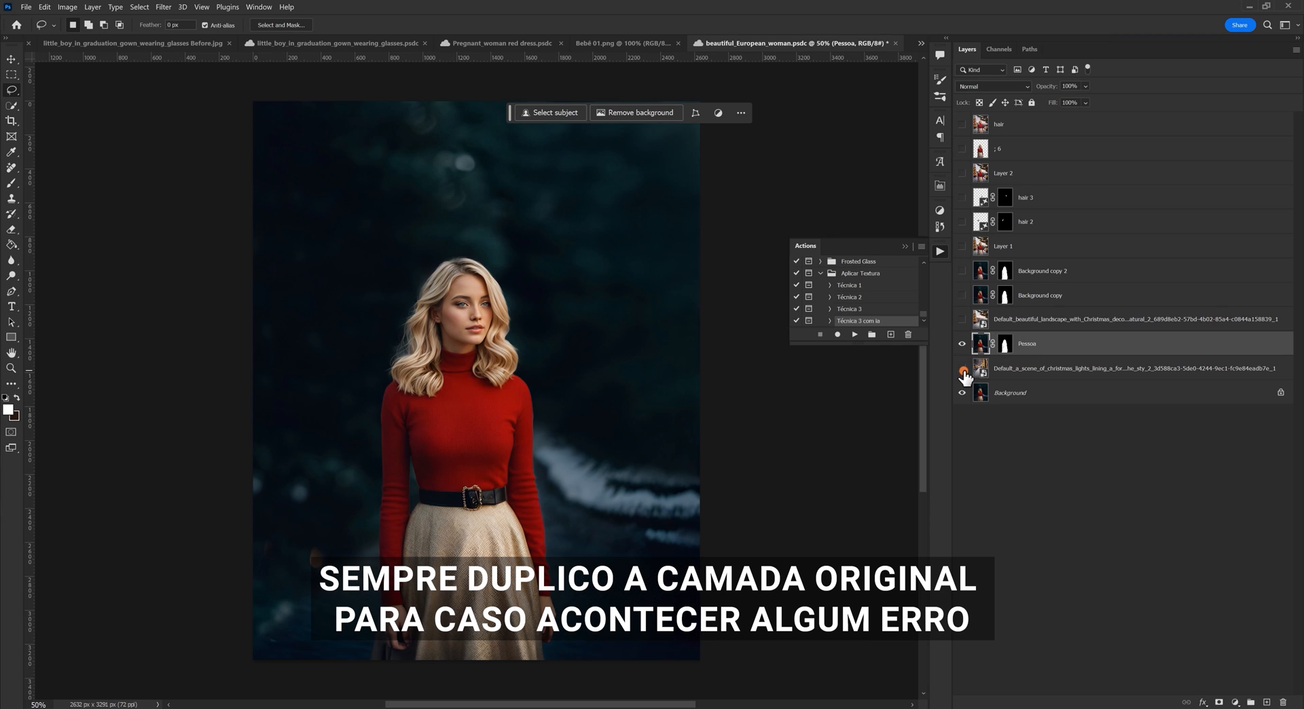
click(962, 369)
click(963, 368)
click(960, 393)
click(961, 393)
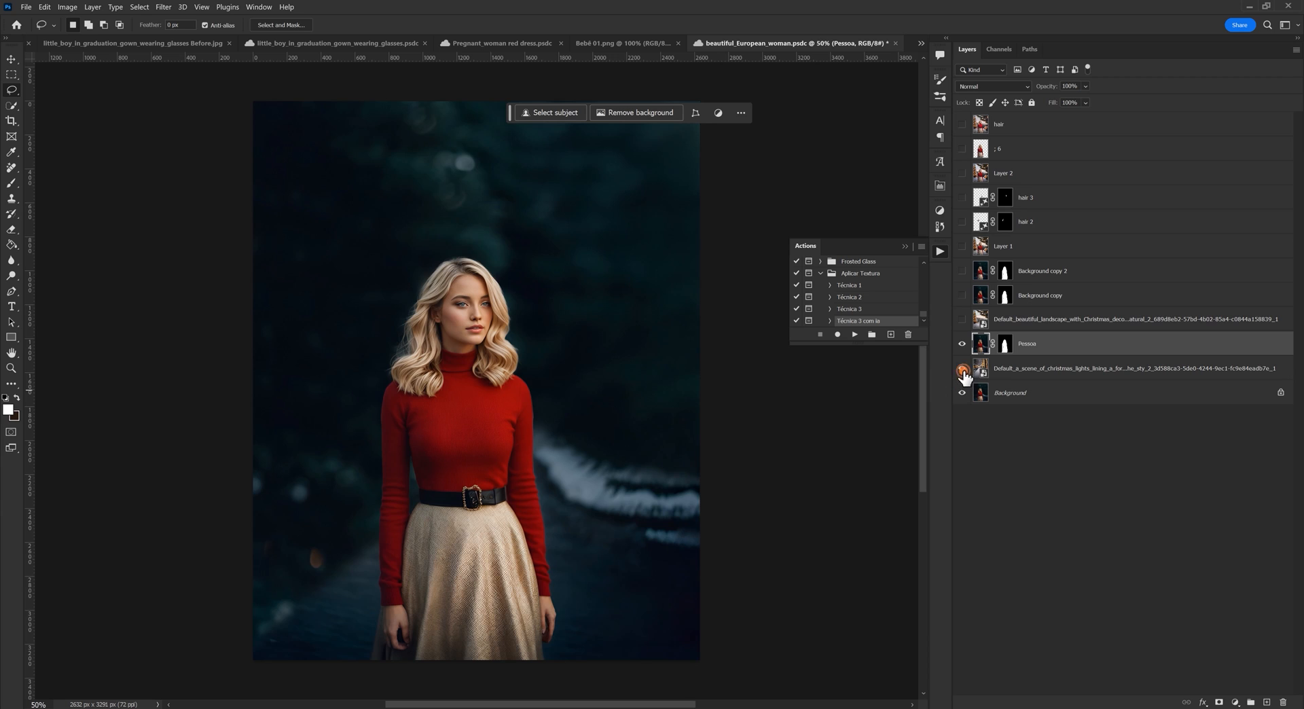
click(962, 369)
click(988, 371)
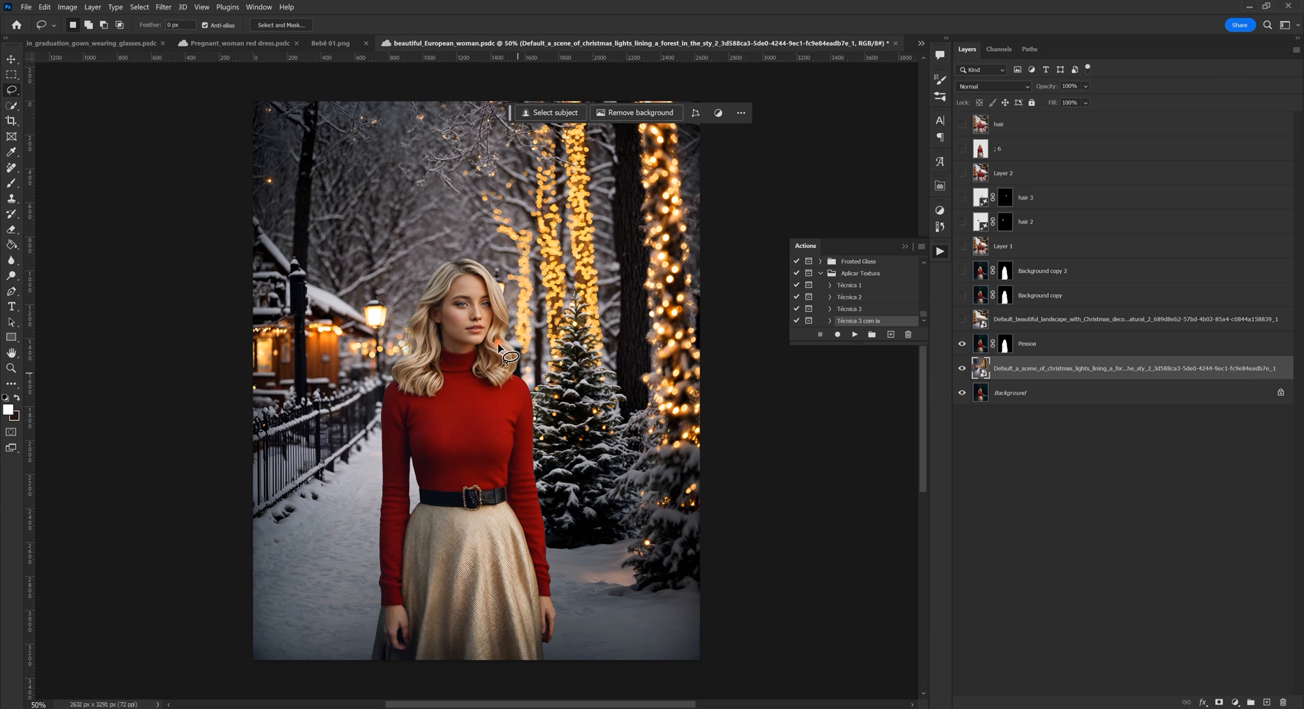
Step: Select the Pessoa layer and inspect the cutout edges around the woman's hair up close and in the wider scene
click(981, 345)
scroll(424, 364, up, 1)
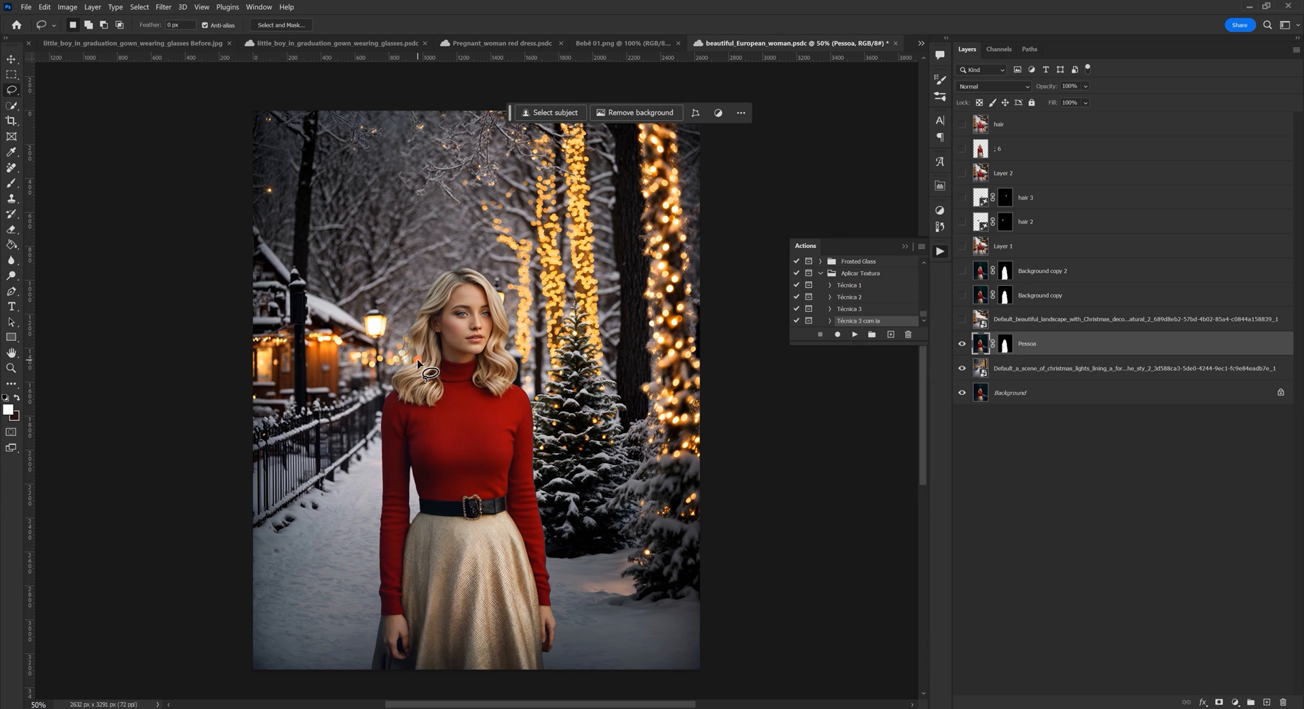
scroll(419, 362, up, 5)
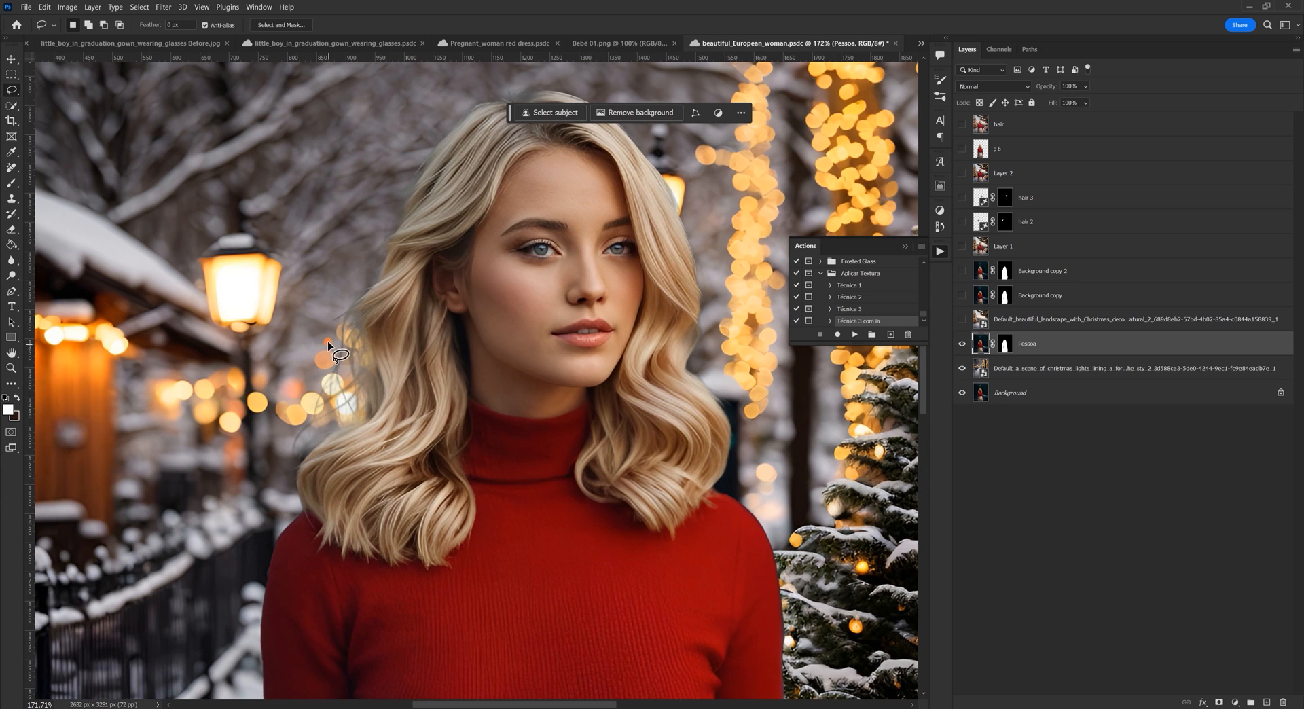
key(z)
drag(577, 389, 551, 388)
key(l)
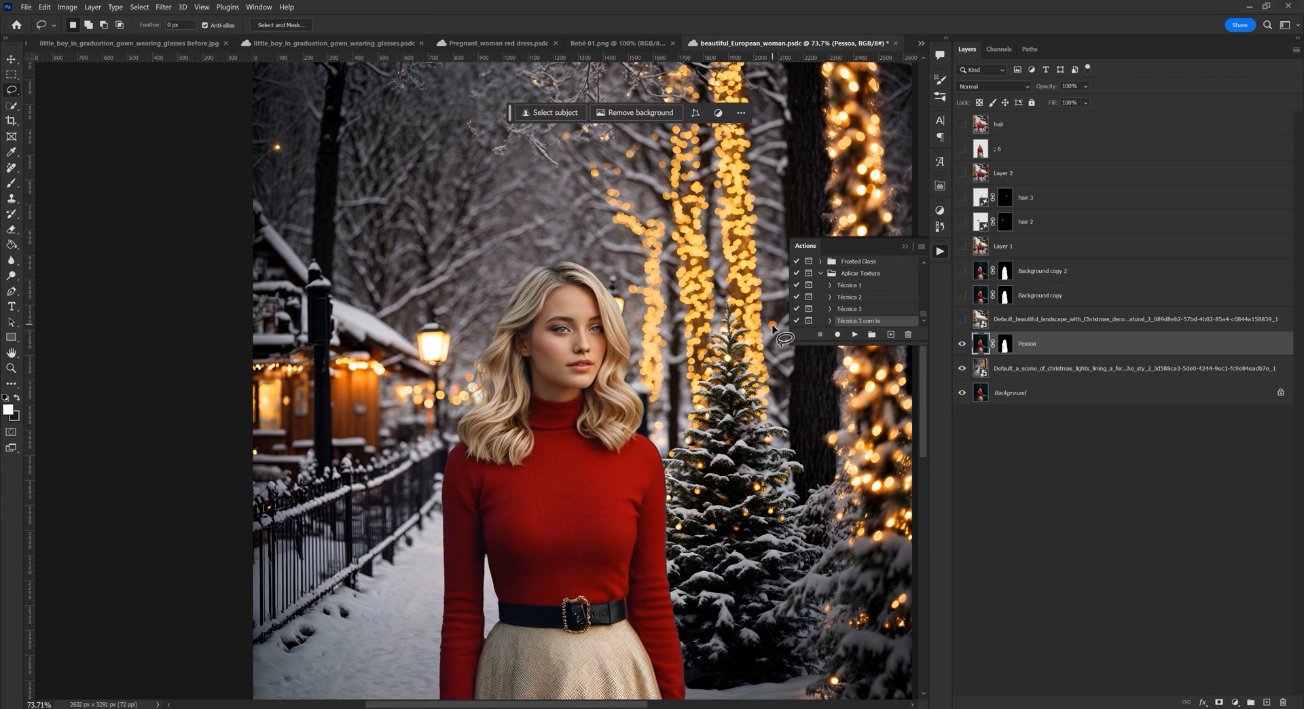
scroll(752, 393, down, 1)
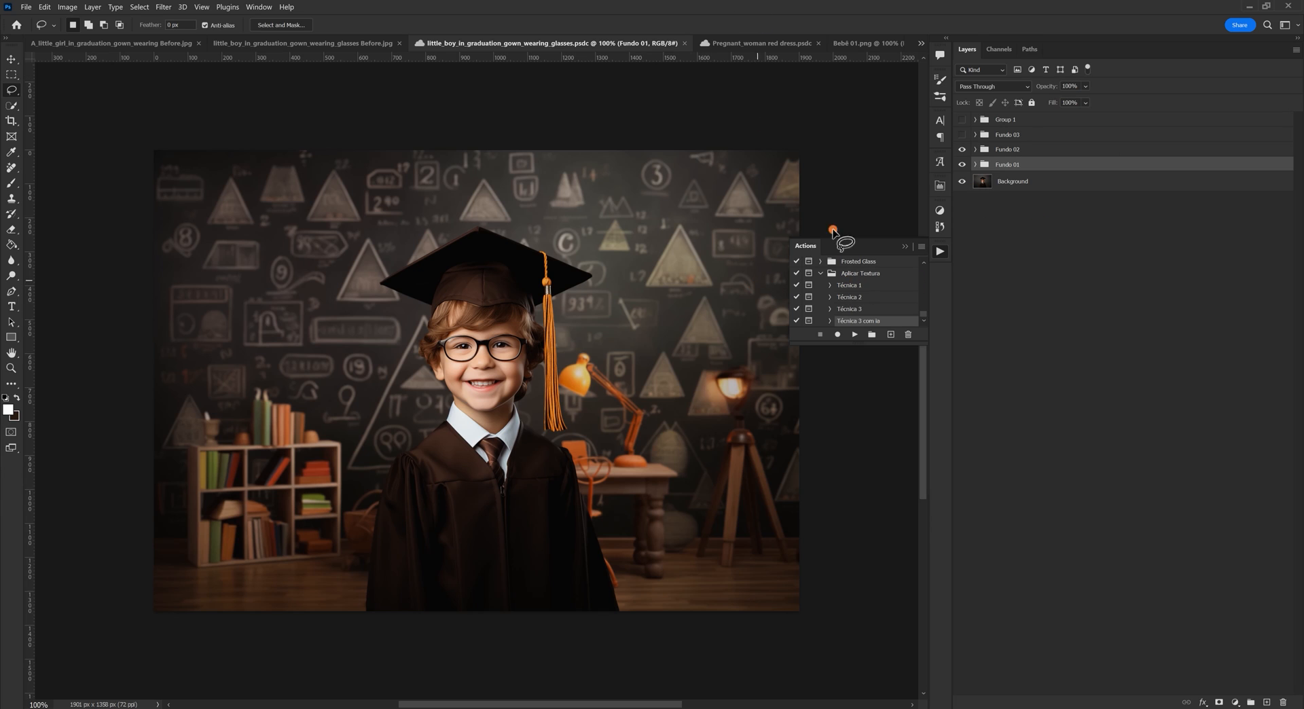
Step: In the little_boy_in_graduation_gown_wearing_glasses.psdc document, hide the Fundo 02 and Fundo 01 groups above the Background layer
click(963, 164)
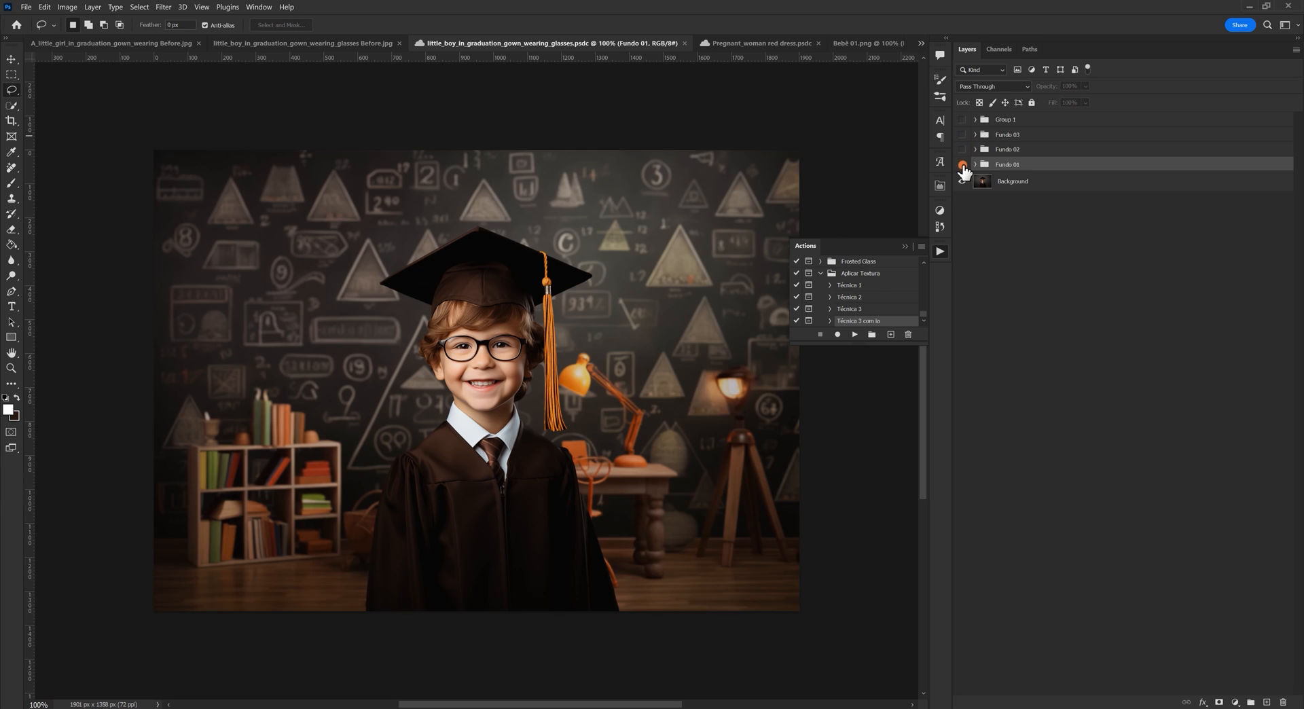